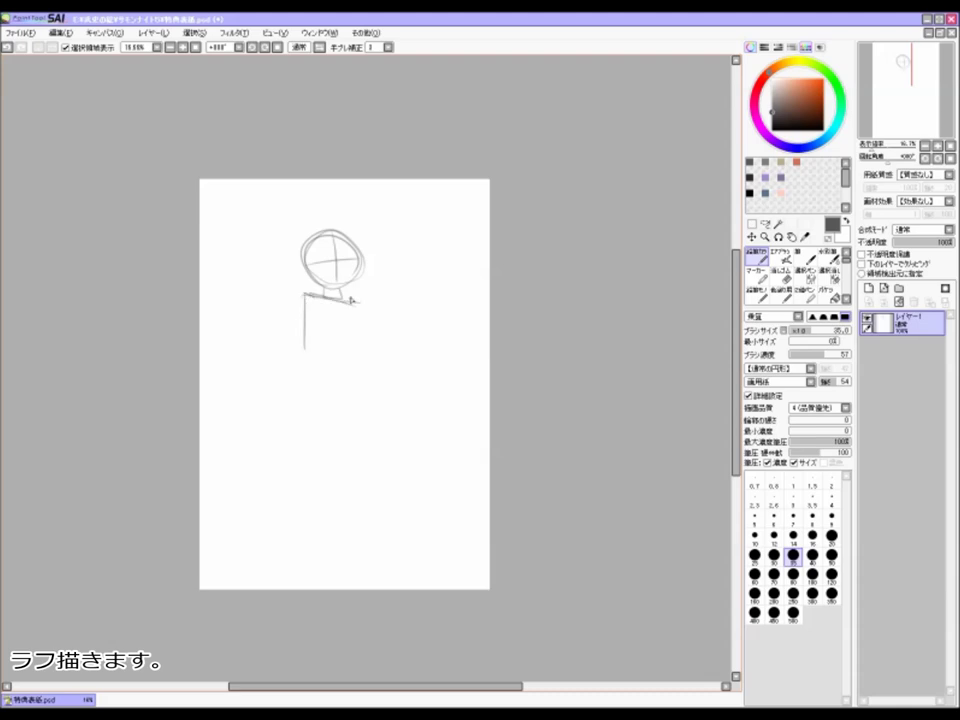
Step: Sketch a second figure's round head with face guides beside the upper figure's hips, plus its shoulders and back
mouse_move(353, 354)
left_mouse_down()
mouse_move(391, 352)
mouse_move(385, 382)
mouse_move(387, 349)
mouse_move(381, 363)
mouse_move(414, 368)
mouse_move(376, 399)
left_mouse_up()
left_click_drag(357, 375, 389, 378)
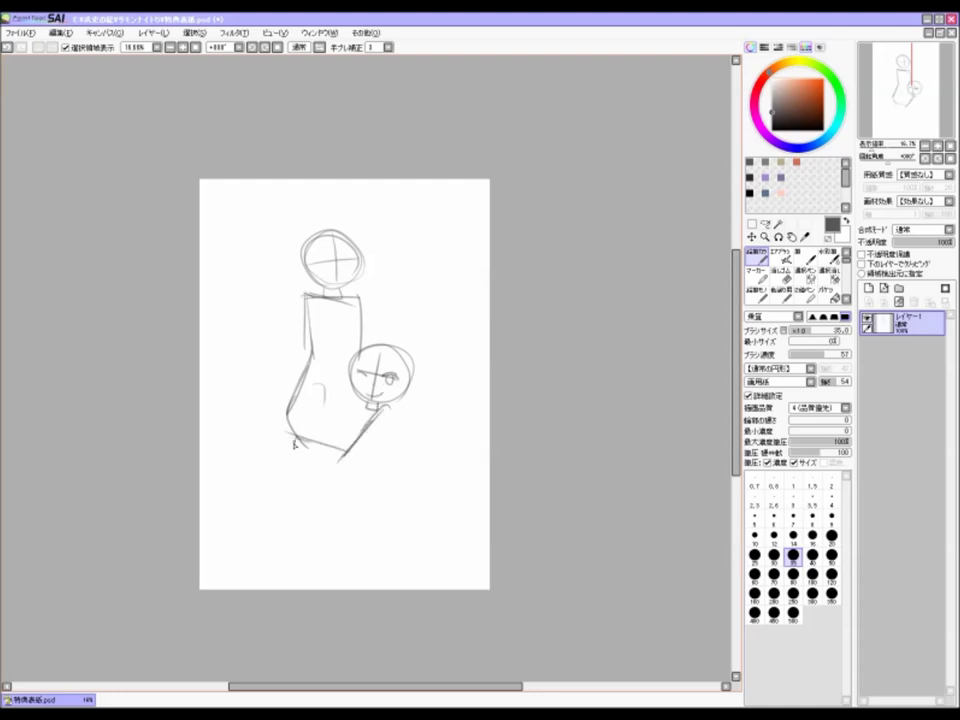
scroll(343, 470, "down", 1)
left_click_drag(398, 380, 394, 425)
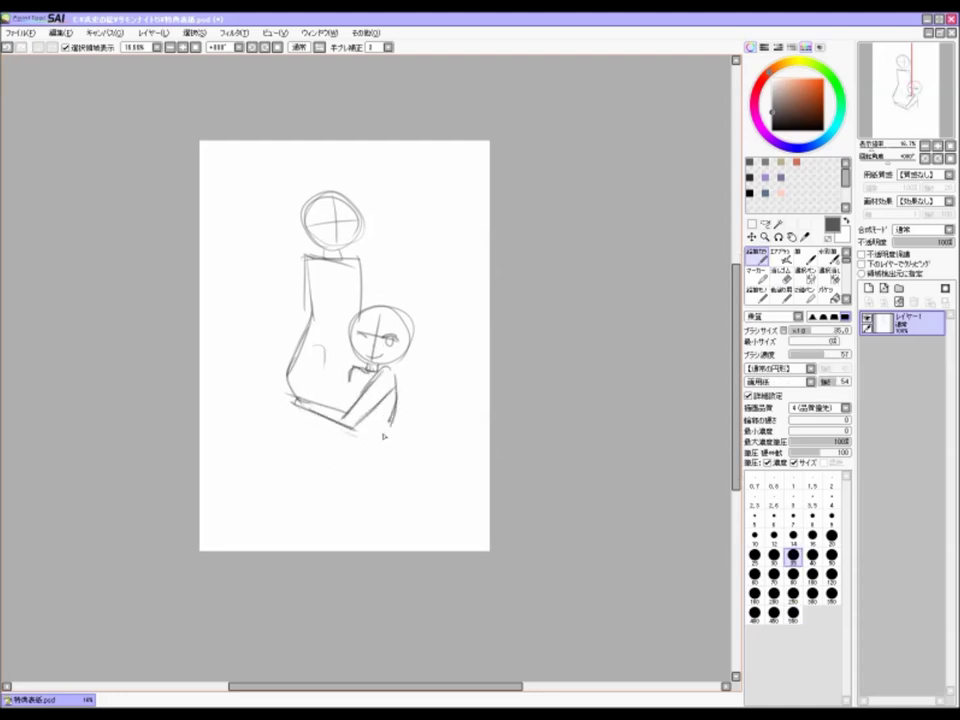
left_click_drag(376, 372, 396, 445)
Step: Sketch the lower figure's torso, hips and thighs down to the page's lower edge
left_click_drag(338, 405, 342, 505)
left_click_drag(340, 505, 405, 500)
left_click_drag(372, 455, 395, 548)
left_click_drag(343, 470, 327, 550)
left_click_drag(366, 498, 357, 535)
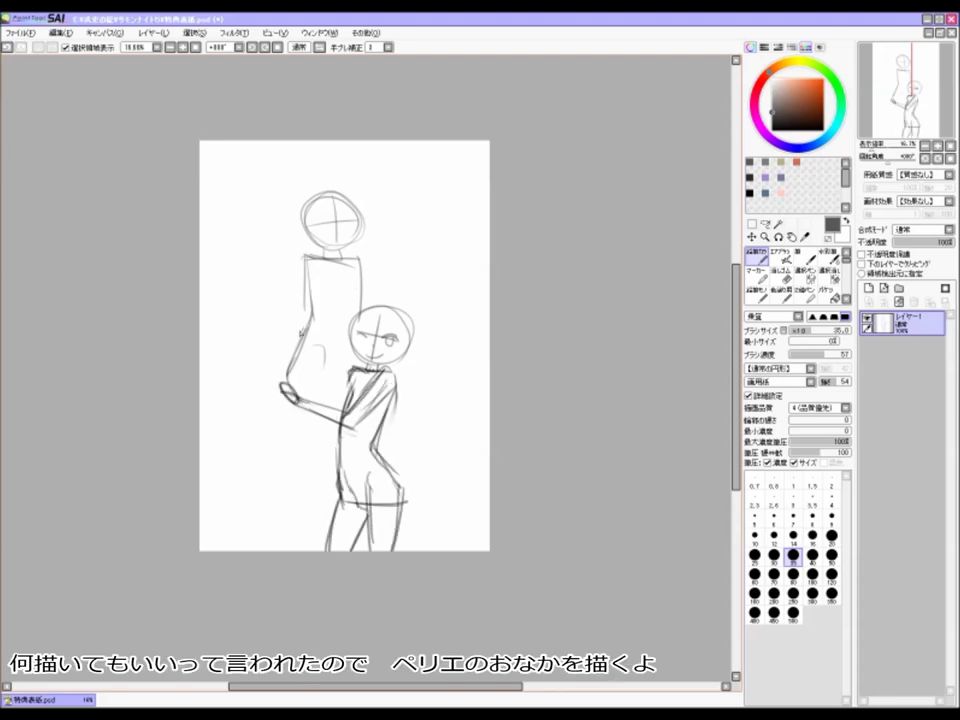
Step: Select the lower figure, shift it slightly with a transform, and redraw its leg lines
key("c")
mouse_move(345, 530)
left_mouse_down()
mouse_move(395, 330)
mouse_move(711, 360)
left_mouse_up()
key("ctrl+t")
key("Return")
key("n")
left_click_drag(403, 492, 405, 550)
left_click_drag(345, 497, 338, 550)
Step: Rework the upper figure's torso lines and sketch its bent legs with a foot held out in front
left_click_drag(316, 265, 298, 370)
left_click_drag(358, 262, 357, 360)
left_click_drag(290, 370, 345, 425)
mouse_move(356, 360)
left_mouse_down()
mouse_move(342, 420)
mouse_move(335, 412)
left_mouse_up()
left_click_drag(272, 408, 296, 438)
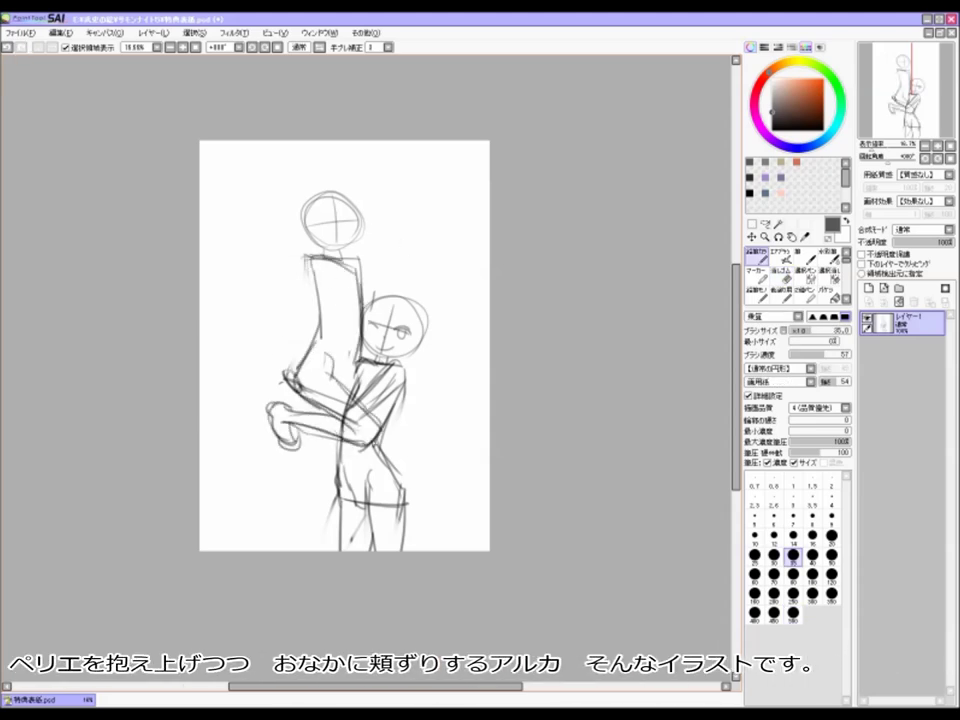
Step: Redraw the lower figure's head against the upper figure's belly with a winking, smiling face and clasping arms
left_click_drag(380, 312, 378, 313)
mouse_move(374, 358)
left_mouse_down()
mouse_move(378, 372)
mouse_move(352, 406)
left_mouse_up()
left_click_drag(386, 306, 390, 348)
left_click_drag(372, 335, 396, 336)
Step: Sketch the upper figure's widely outstretched arms with simple hands, and add its face and long hair
left_click_drag(350, 272, 400, 262)
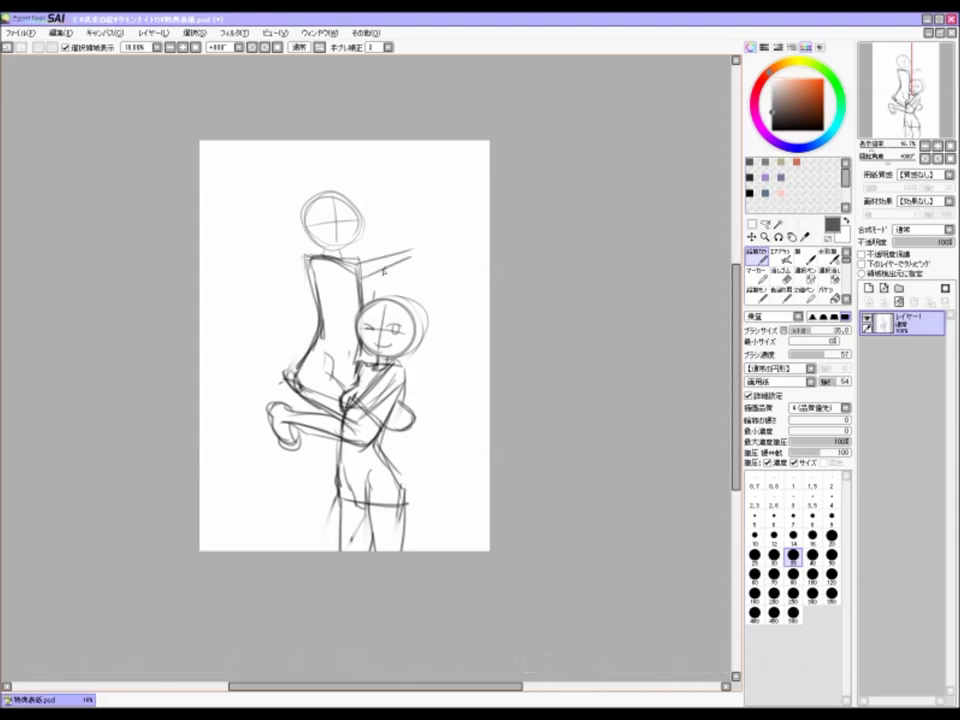
left_click_drag(305, 258, 470, 235)
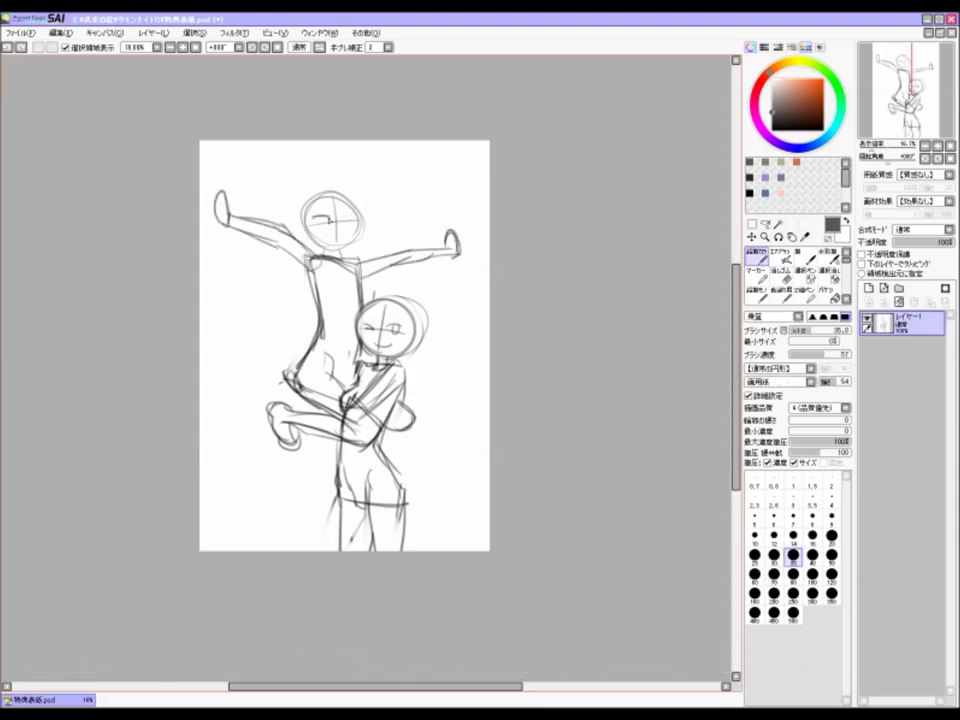
mouse_move(322, 192)
left_mouse_down()
mouse_move(302, 255)
mouse_move(362, 268)
left_mouse_up()
Step: Erase the lower figure's hips and legs and redraw the side line of its torso
key("e")
mouse_move(340, 540)
left_mouse_down()
mouse_move(400, 470)
mouse_move(330, 455)
left_mouse_up()
key("n")
left_click_drag(380, 370, 400, 440)
left_click_drag(350, 400, 395, 455)
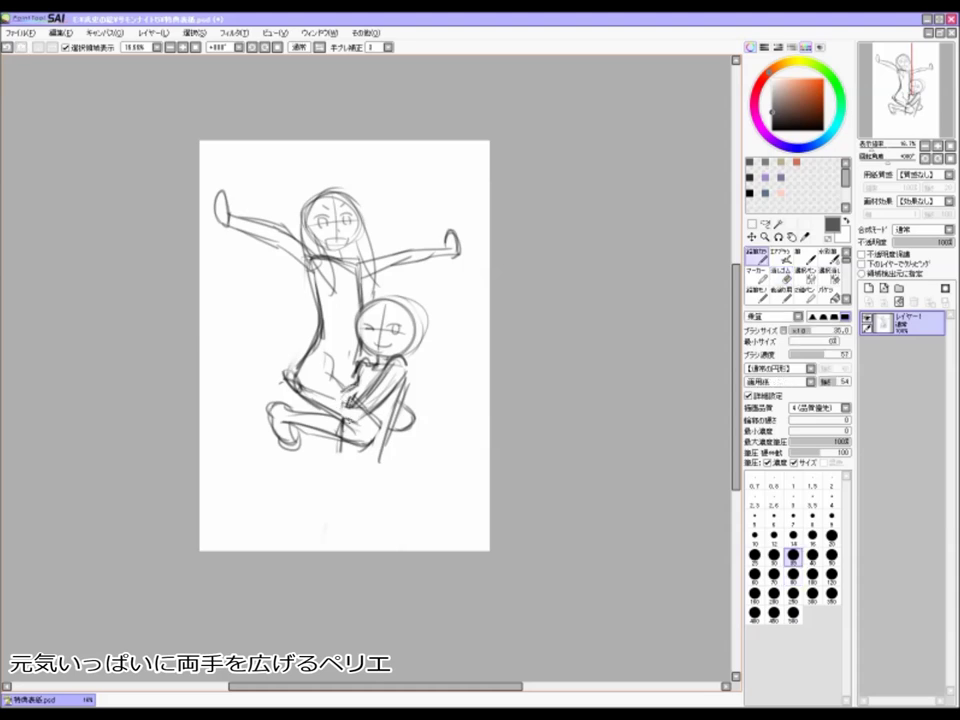
Step: Sketch a new waist, curved hips and thighs for the lower figure
left_click_drag(355, 380, 335, 485)
mouse_move(395, 405)
left_mouse_down()
mouse_move(385, 445)
mouse_move(420, 540)
left_mouse_up()
left_click_drag(355, 436, 335, 484)
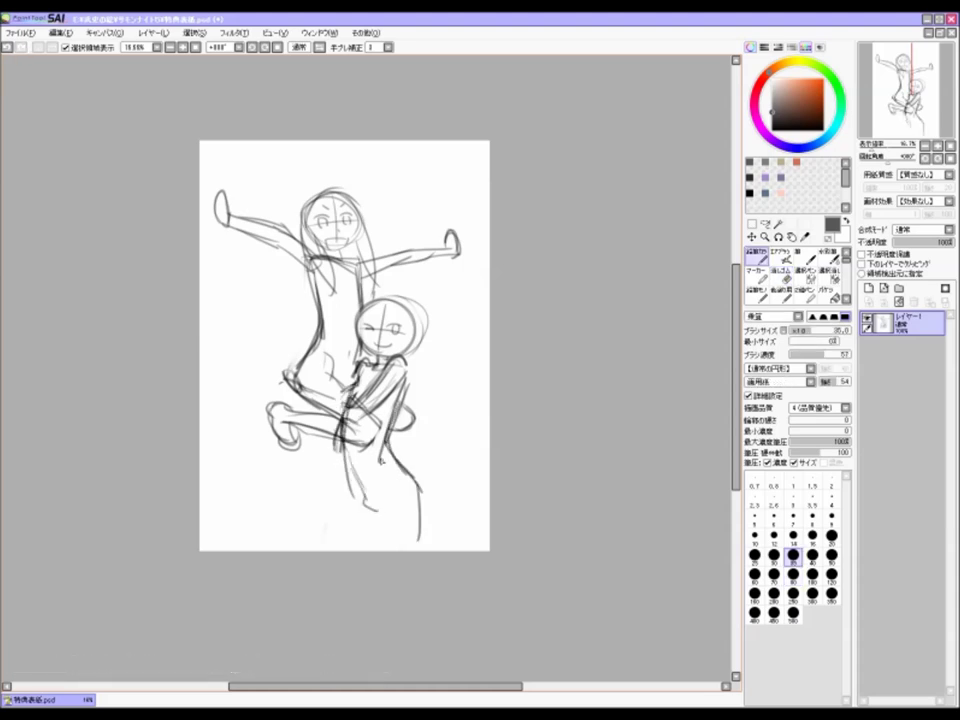
left_click_drag(385, 460, 375, 550)
mouse_move(380, 500)
left_mouse_down()
mouse_move(382, 548)
mouse_move(420, 545)
left_mouse_up()
Step: Select and delete the old lines on the upper figure's head, clear the selection, and redraw the head in pencil
left_click(805, 272)
mouse_move(310, 195)
left_mouse_down()
mouse_move(345, 240)
mouse_move(328, 226)
mouse_move(345, 226)
left_mouse_up()
key("Delete")
key("ctrl+d")
left_click(757, 252)
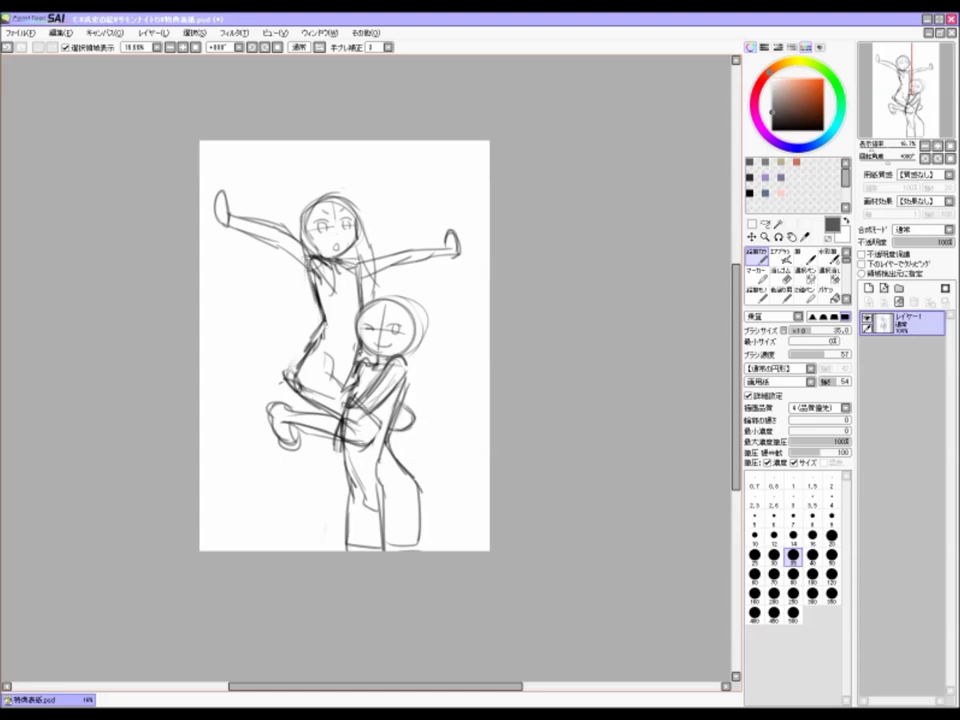
Step: Redraw the lower figure's smiling, winking face without guide lines and clean up its hip and leg lines
mouse_move(372, 330)
left_mouse_down()
mouse_move(386, 332)
mouse_move(382, 345)
left_mouse_up()
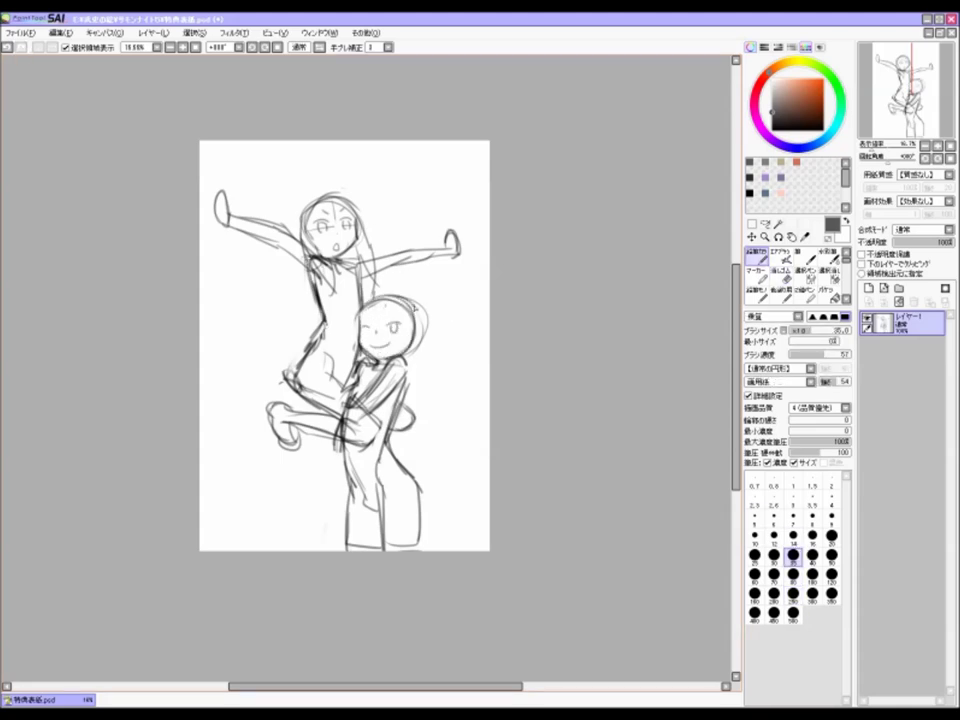
key("e")
key("n")
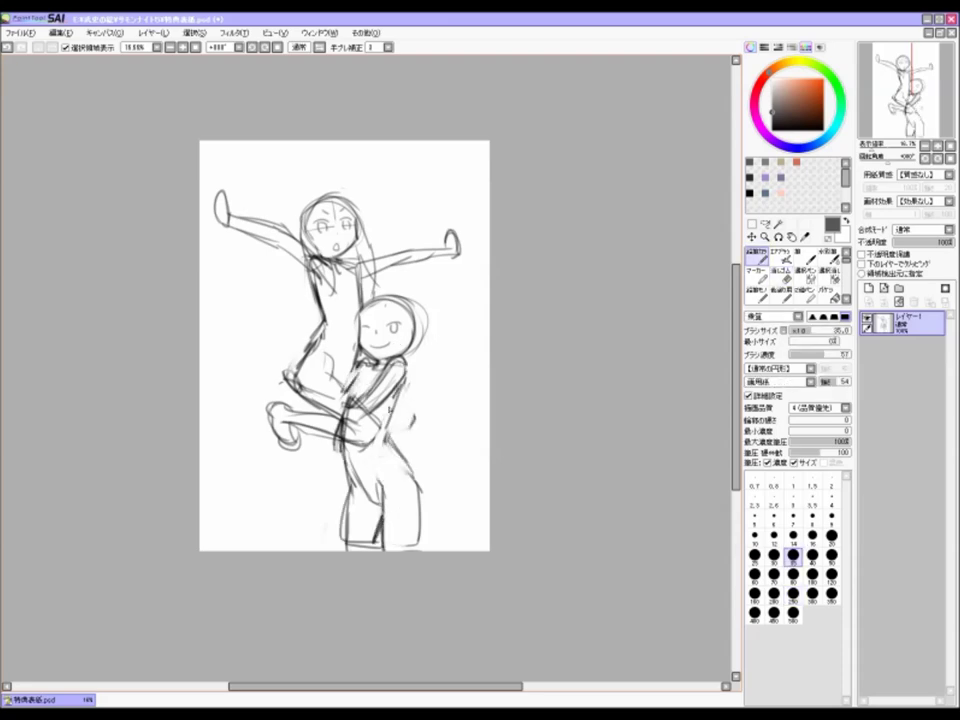
Step: Mirror the canvas view and redraw the lower figure's legs in a wider stance
key("h")
scroll(345, 345, "up", 2)
scroll(345, 345, "down", 2)
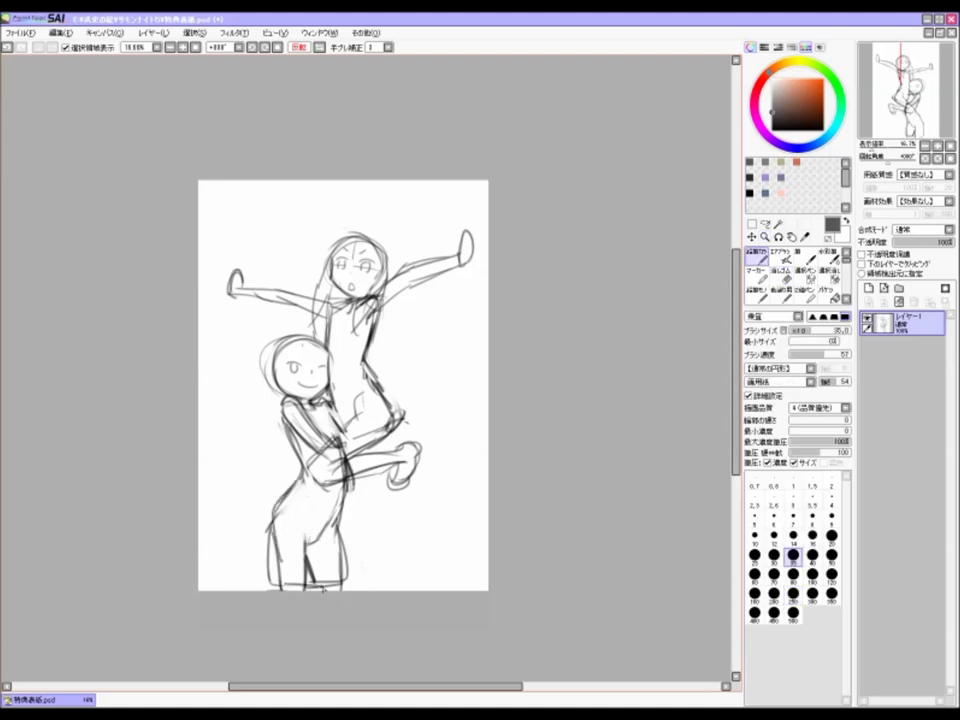
left_click_drag(322, 535, 318, 590)
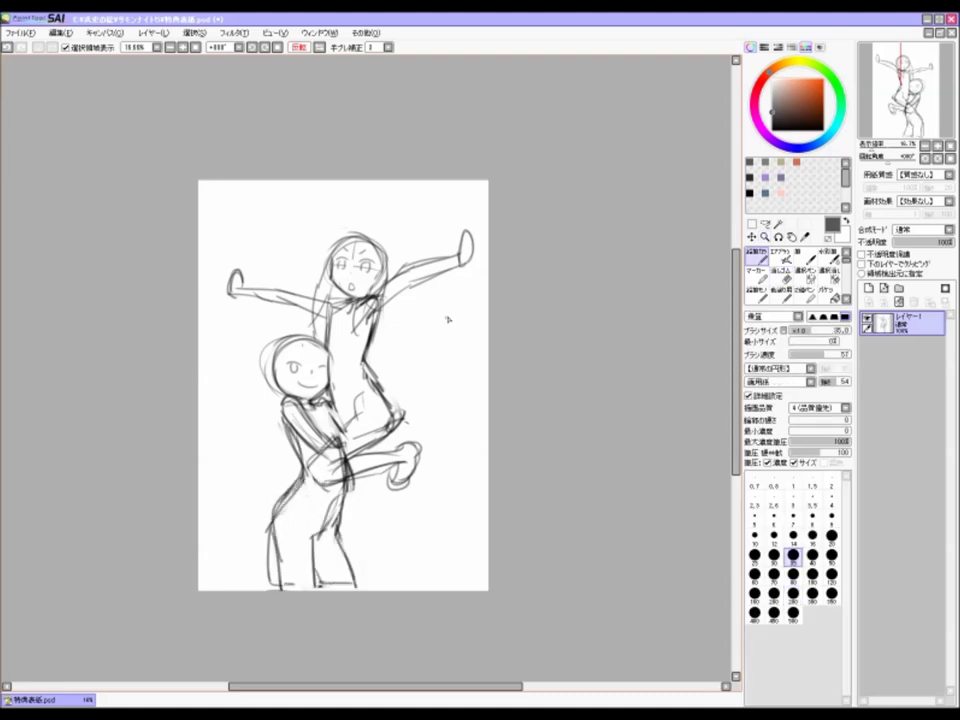
Step: Tilt the whole sketch slightly counterclockwise in the mirrored view with a transform
key("ctrl+t")
left_click_drag(565, 340, 568, 300)
key("Return")
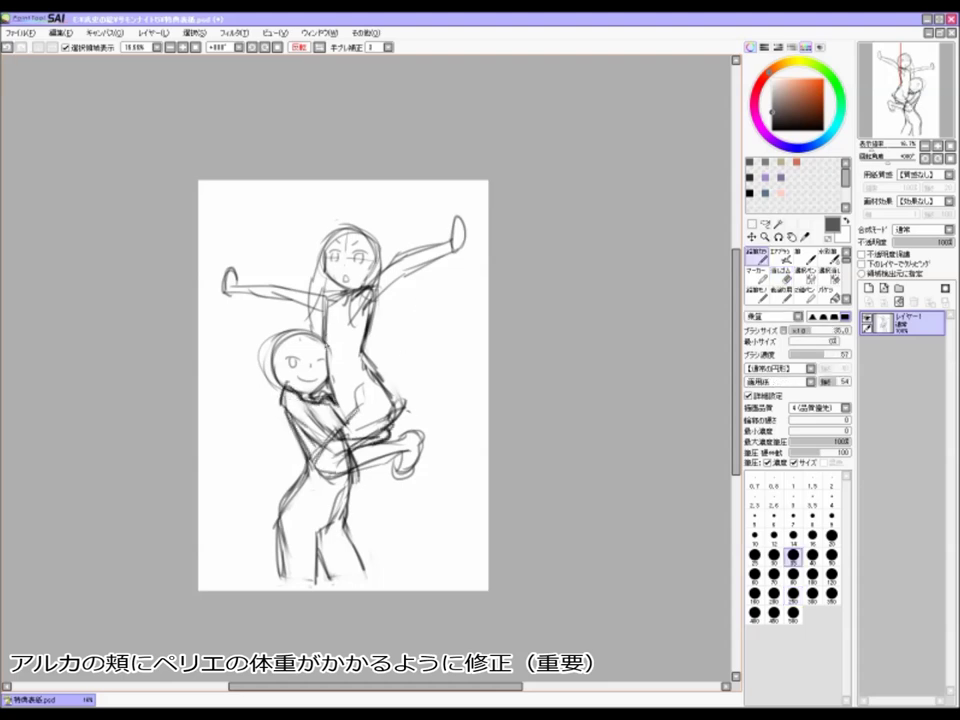
Step: Add a small hair tie to the lower figure's head, then clear the upper figure's face and redraw its head outline
left_click_drag(266, 340, 280, 330)
mouse_move(333, 244)
left_mouse_down()
mouse_move(356, 248)
mouse_move(365, 275)
left_mouse_up()
key("e")
key("n")
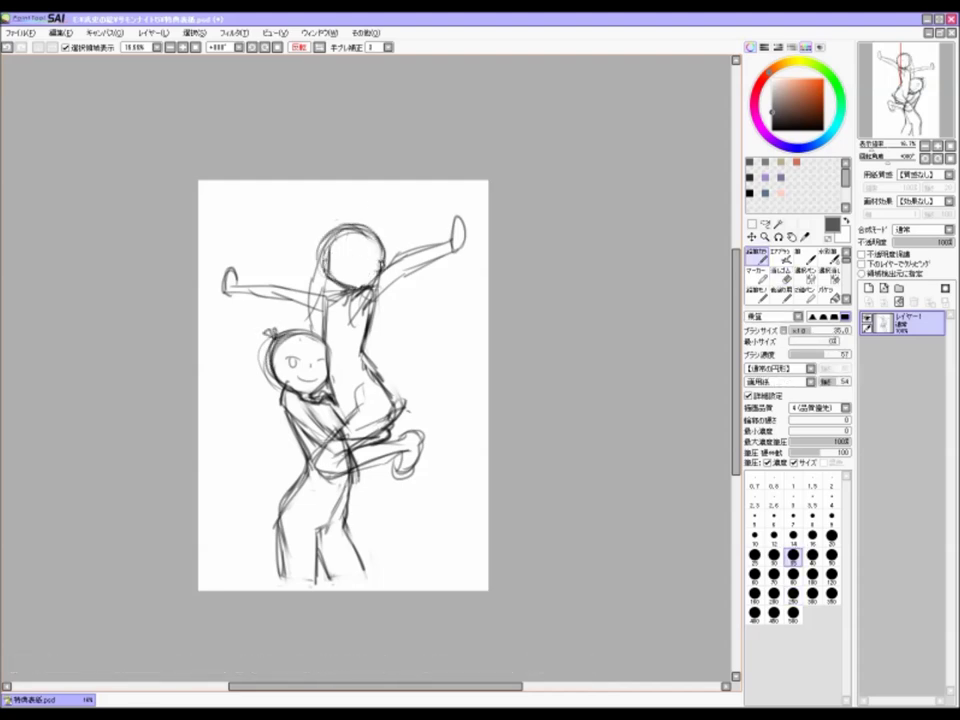
Step: Select the upper figure's body and arms and scale them down slightly
mouse_move(200, 275)
left_mouse_down()
mouse_move(330, 285)
mouse_move(375, 425)
left_mouse_up()
key("ctrl+t")
key("Return")
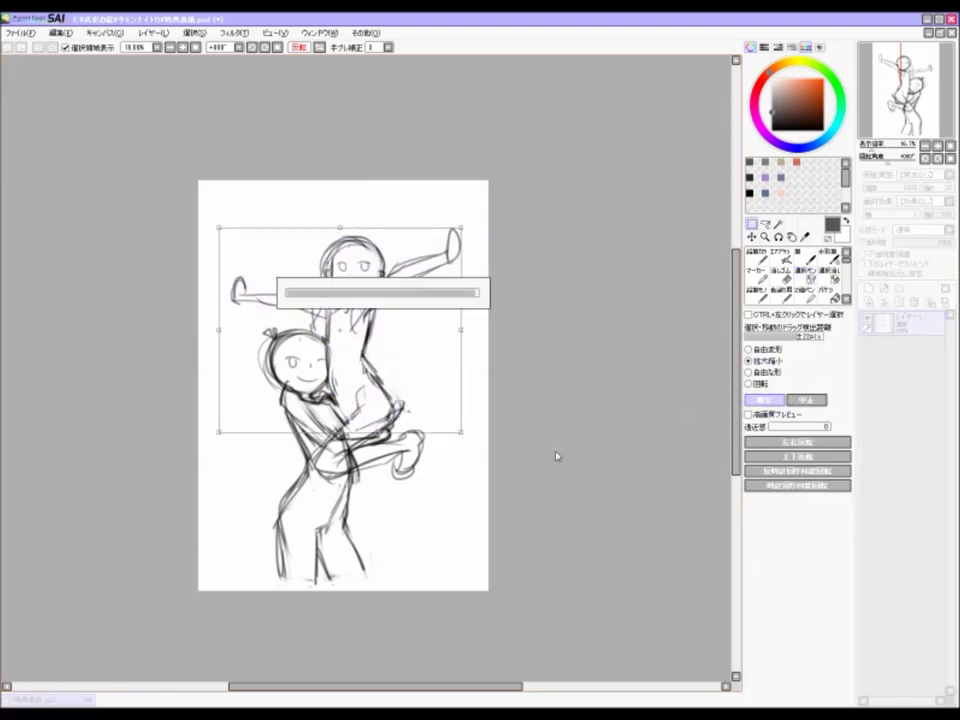
Step: Select the lower figure's hips and legs, rotate them slightly, and clean up and redraw the leg lines
left_click_drag(255, 480, 296, 592)
key("ctrl+t")
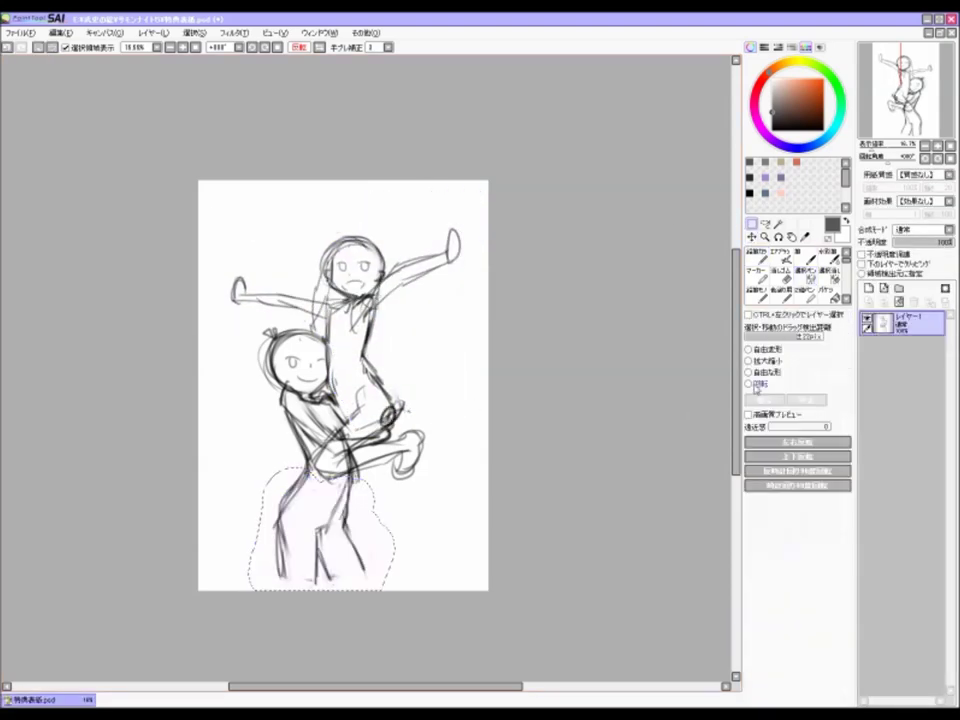
left_click_drag(412, 470, 429, 506)
key("Return")
key("e")
key("n")
mouse_move(262, 350)
left_mouse_down()
mouse_move(252, 390)
mouse_move(278, 415)
mouse_move(246, 438)
left_mouse_up()
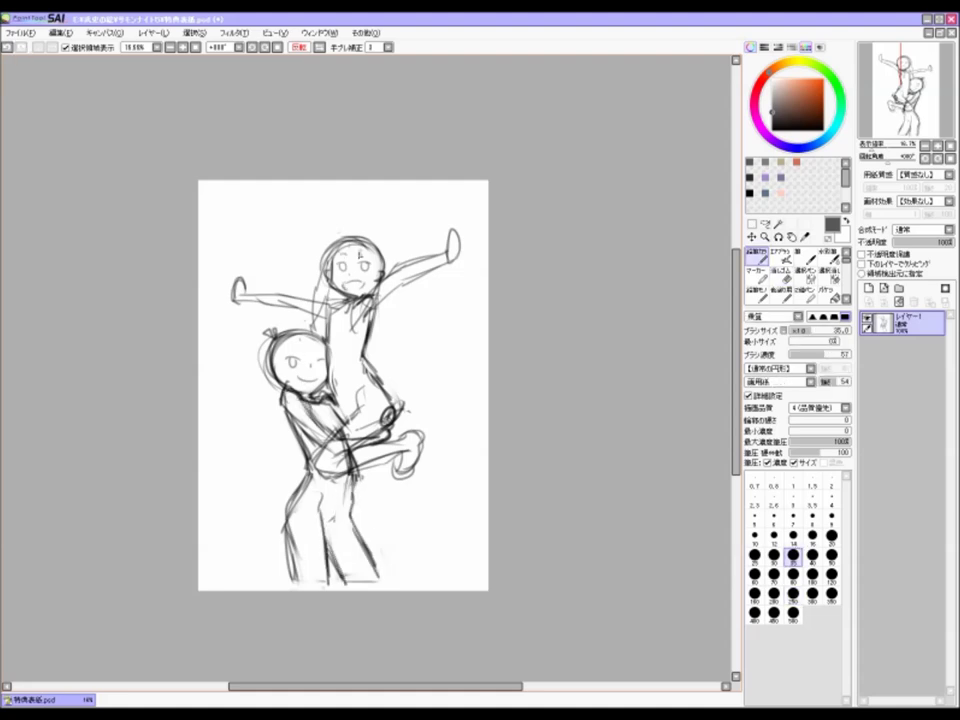
Step: Return to the unmirrored view and sketch the lower figure's long flowing hair and a large curve beneath the raised foot
key("h")
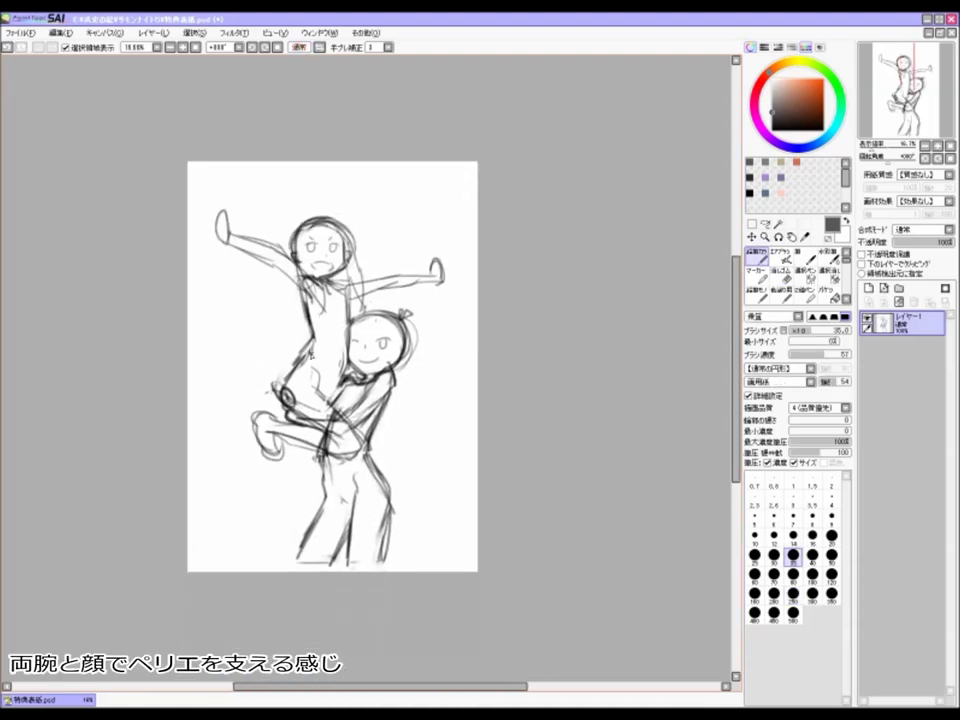
mouse_move(400, 322)
left_mouse_down()
mouse_move(450, 375)
mouse_move(382, 418)
left_mouse_up()
mouse_move(302, 455)
left_mouse_down()
mouse_move(212, 498)
mouse_move(245, 470)
left_mouse_up()
mouse_move(405, 322)
left_mouse_down()
mouse_move(432, 490)
mouse_move(420, 470)
left_mouse_up()
Step: Select the lower figure's body and legs with the selection pen, adjust them with a scale transform, and erase stray lines
left_click(805, 270)
mouse_move(325, 475)
left_mouse_down()
mouse_move(375, 550)
mouse_move(350, 375)
left_mouse_up()
key("ctrl+t")
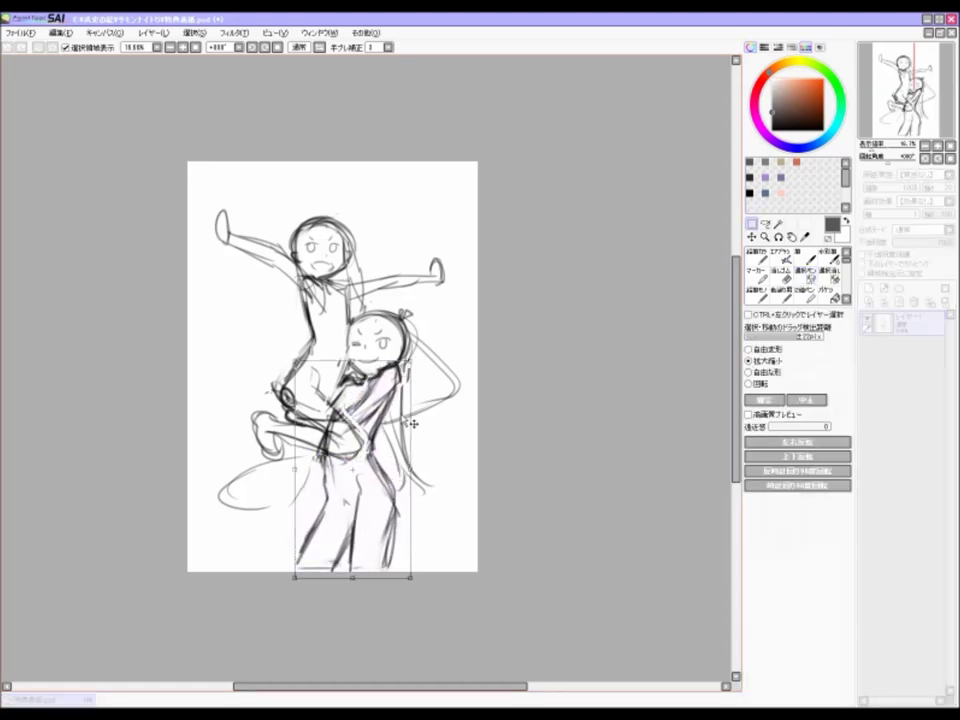
key("Return")
key("ctrl+d")
key("e")
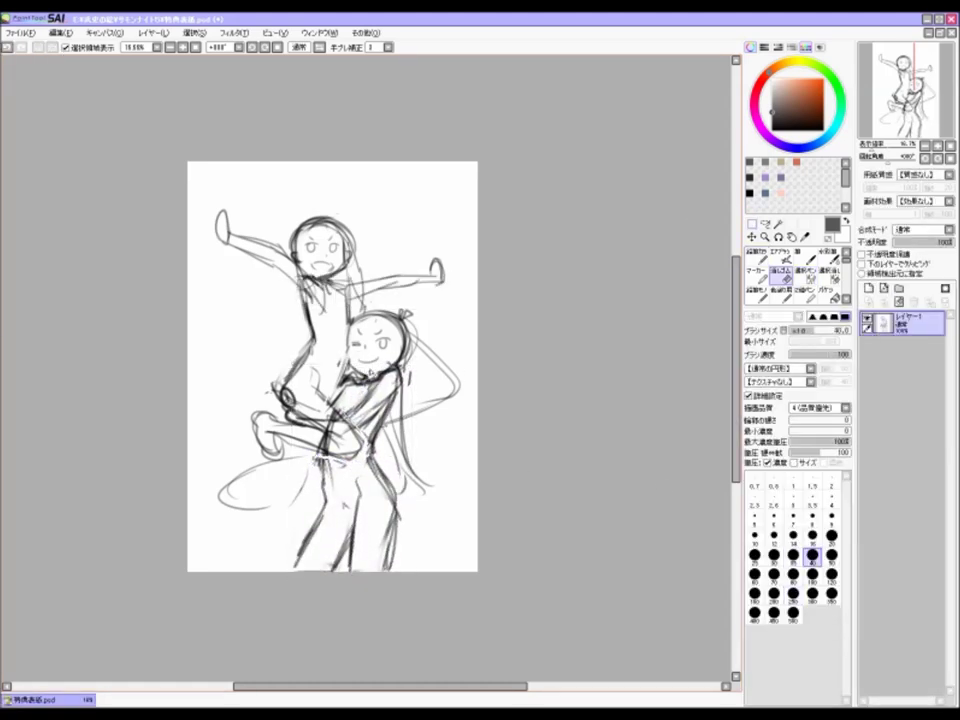
key("n")
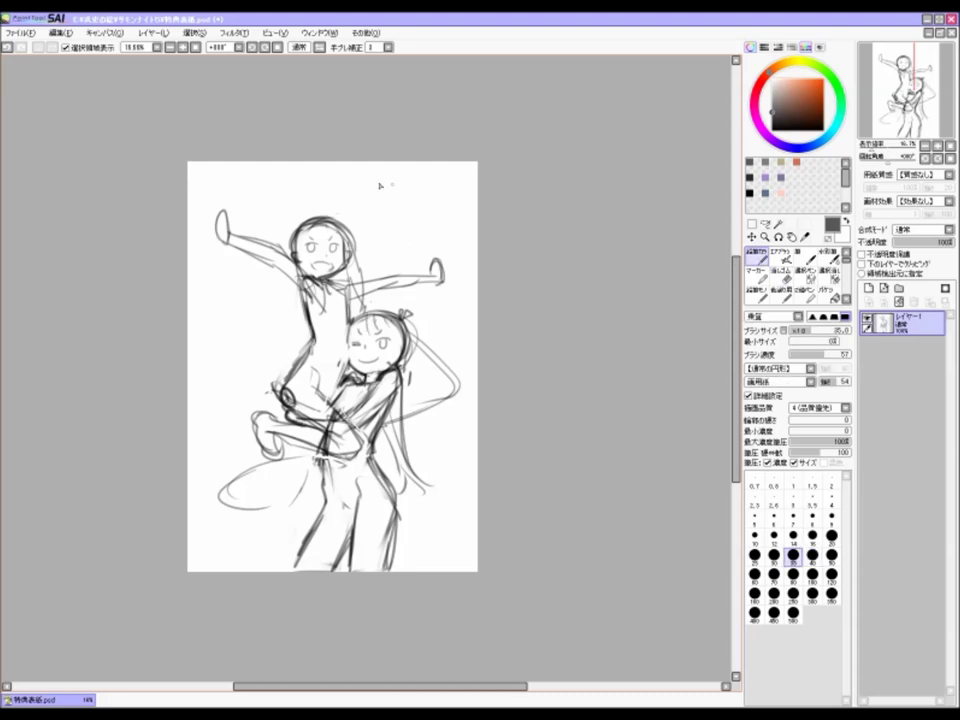
Step: Draw long side hair, fingers on both hands and loose sleeves on the upper figure
left_click_drag(350, 236, 359, 306)
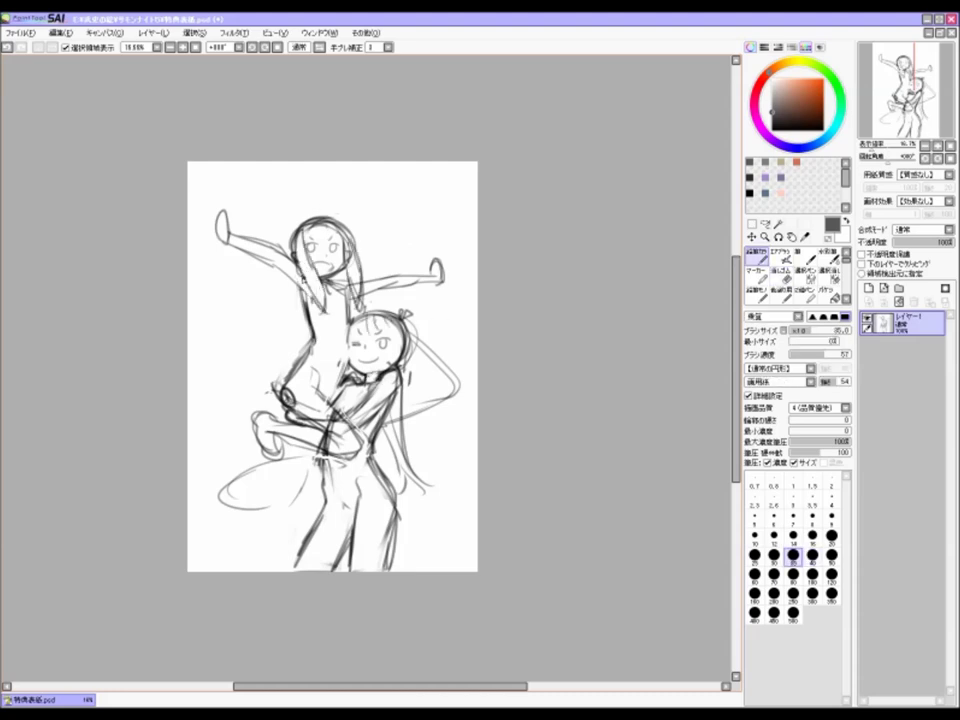
left_click_drag(431, 259, 442, 274)
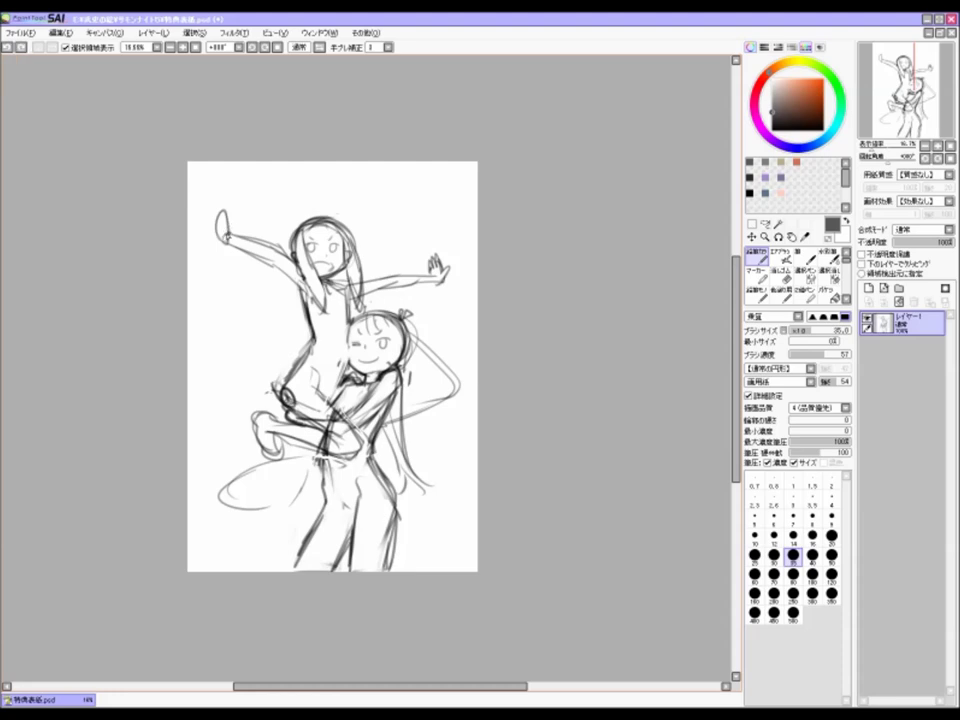
left_click_drag(232, 232, 290, 258)
left_click_drag(240, 250, 298, 272)
left_click_drag(360, 264, 440, 256)
left_click_drag(362, 280, 428, 297)
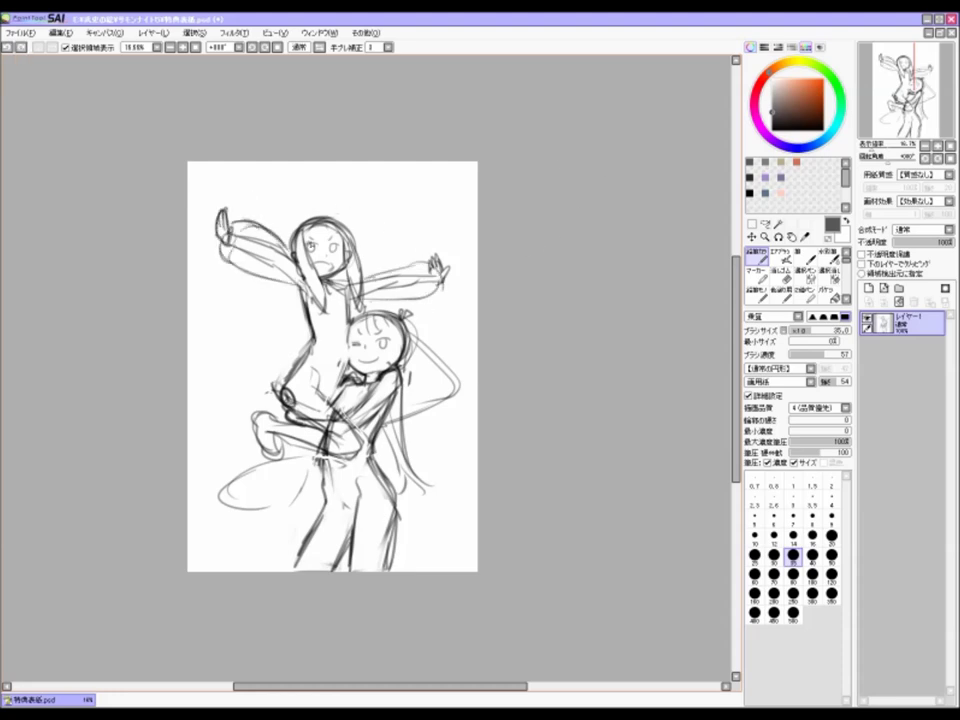
Step: Sketch the large trailing shape behind the upper figure and extend the lower figure's long hair down to a tip
mouse_move(294, 360)
left_mouse_down()
mouse_move(222, 492)
mouse_move(214, 470)
left_mouse_up()
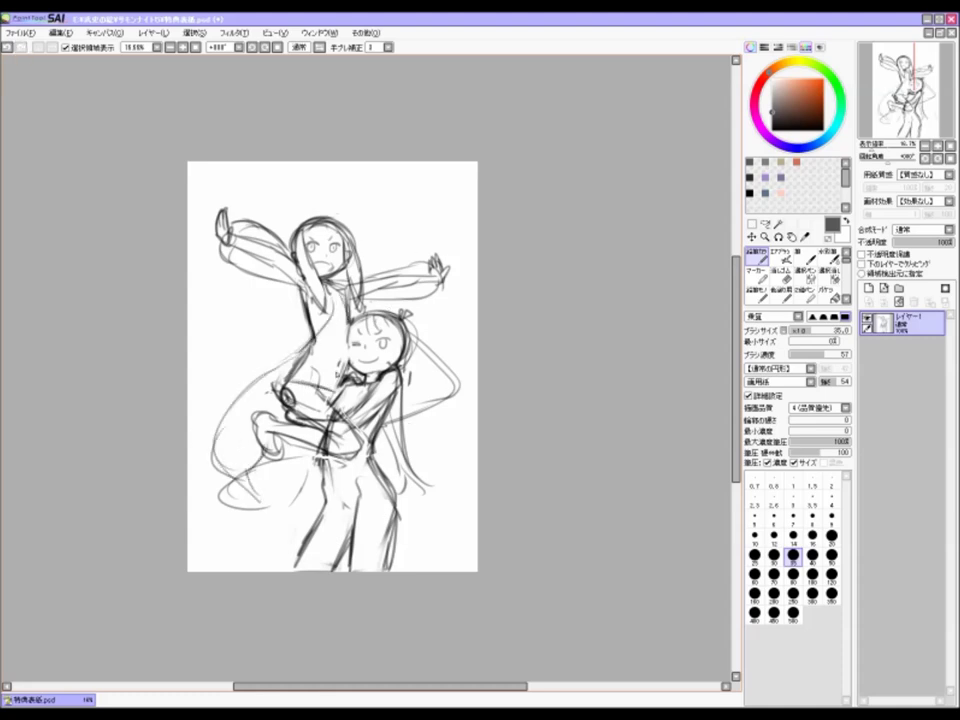
left_click_drag(412, 445, 448, 548)
left_click_drag(404, 340, 410, 462)
Step: Move the whole sketch higher on the page with a transform
left_click_drag(547, 286, 544, 256)
key("ctrl+t")
key("Return")
Step: Handwrite the title サモンナイト5 設定資料集 in tan beside the upper figure on the separate layer レイヤー2
mouse_move(256, 297)
left_mouse_down()
mouse_move(300, 296)
mouse_move(272, 306)
left_mouse_up()
left_click(787, 95)
left_click(782, 293)
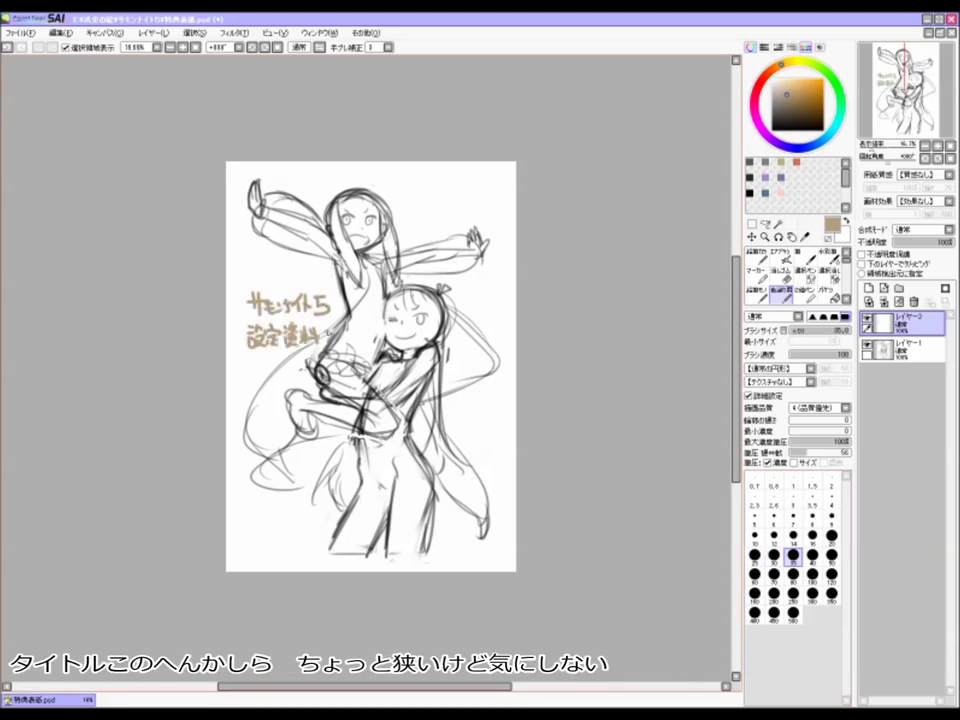
Step: Move the sketch on レイヤー1 slightly to the right to make room for the title, and reselect レイヤー2
left_click(751, 237)
left_click(900, 348)
left_click_drag(300, 300, 314, 302)
left_click(868, 322)
left_click(900, 322)
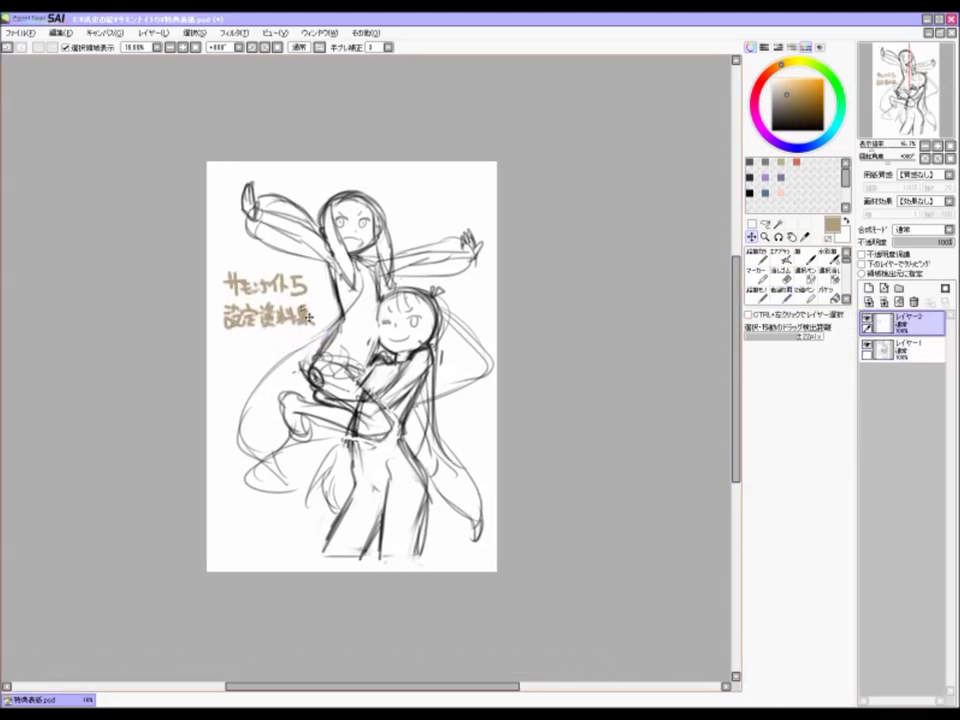
Step: Draw two wavy placeholder lines below the title and frame the title block, checking the composition in mirrored view
left_click(757, 257)
left_click_drag(234, 340, 262, 343)
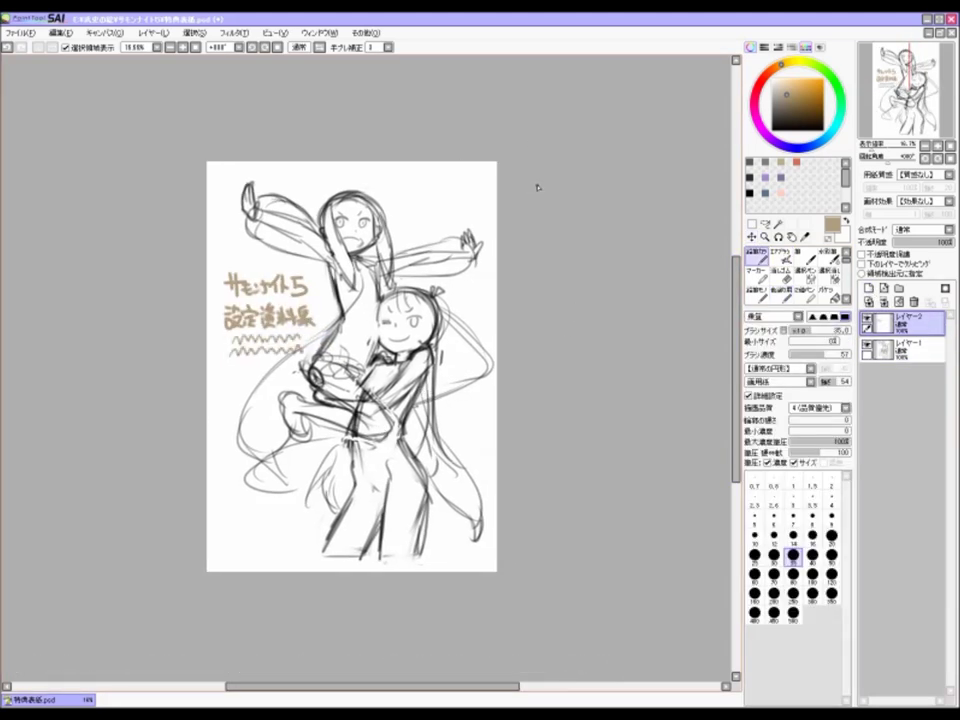
key("h")
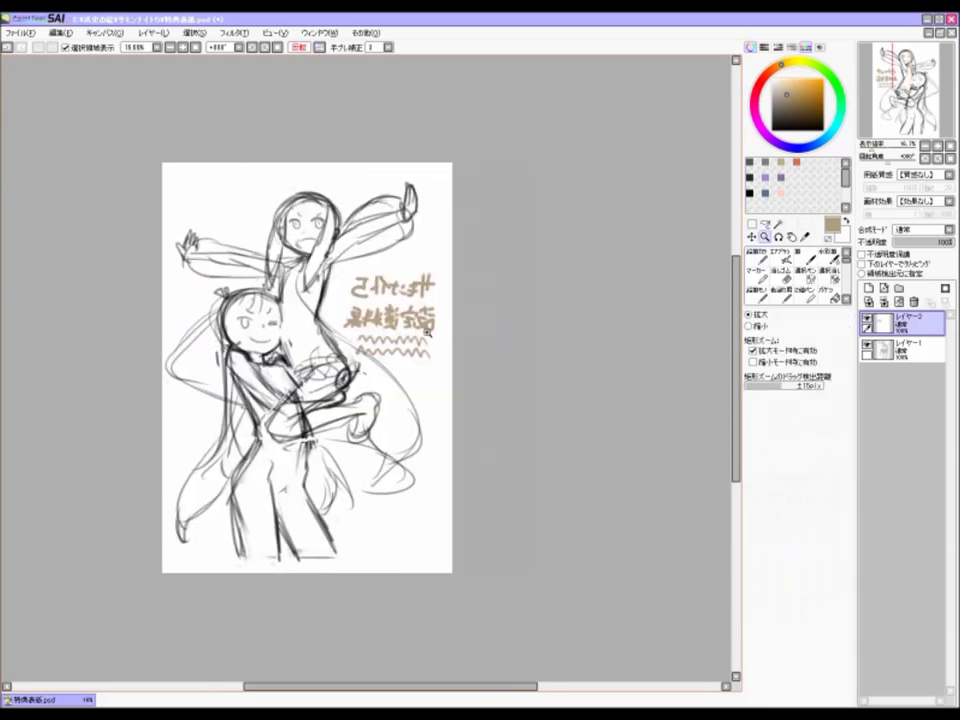
key("h")
left_click_drag(580, 300, 466, 298)
left_click(868, 322)
left_click(868, 322)
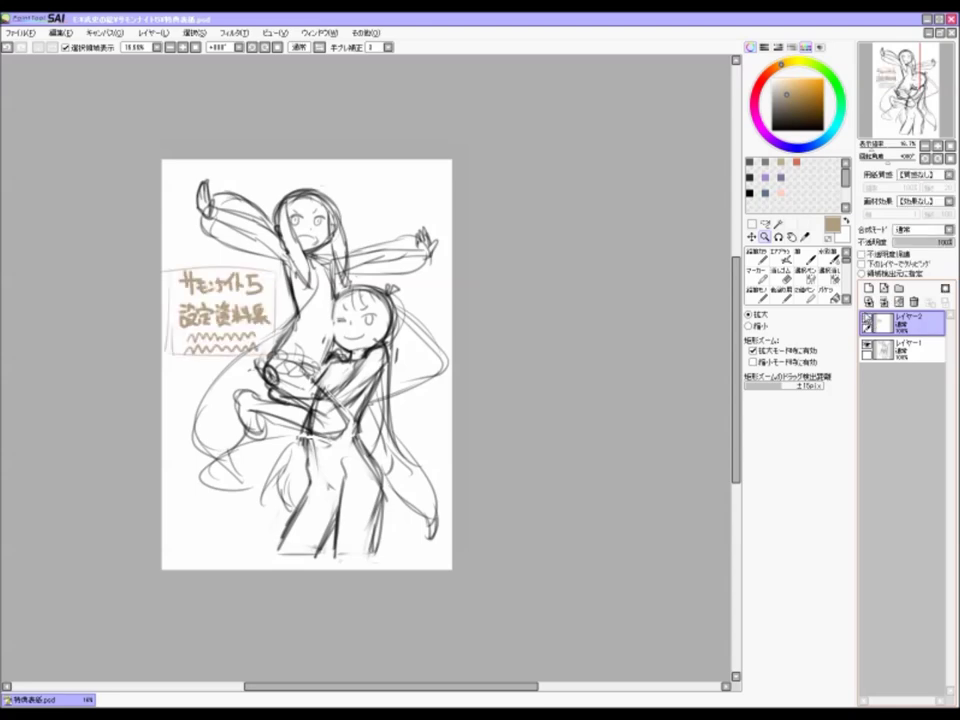
Step: Hide the title layer and add clothing details to the legs and lower figure's back on レイヤー1 in dark grey pencil
left_click(868, 322)
left_click(900, 348)
key("ctrl+plus")
left_click(757, 257)
left_click(752, 162)
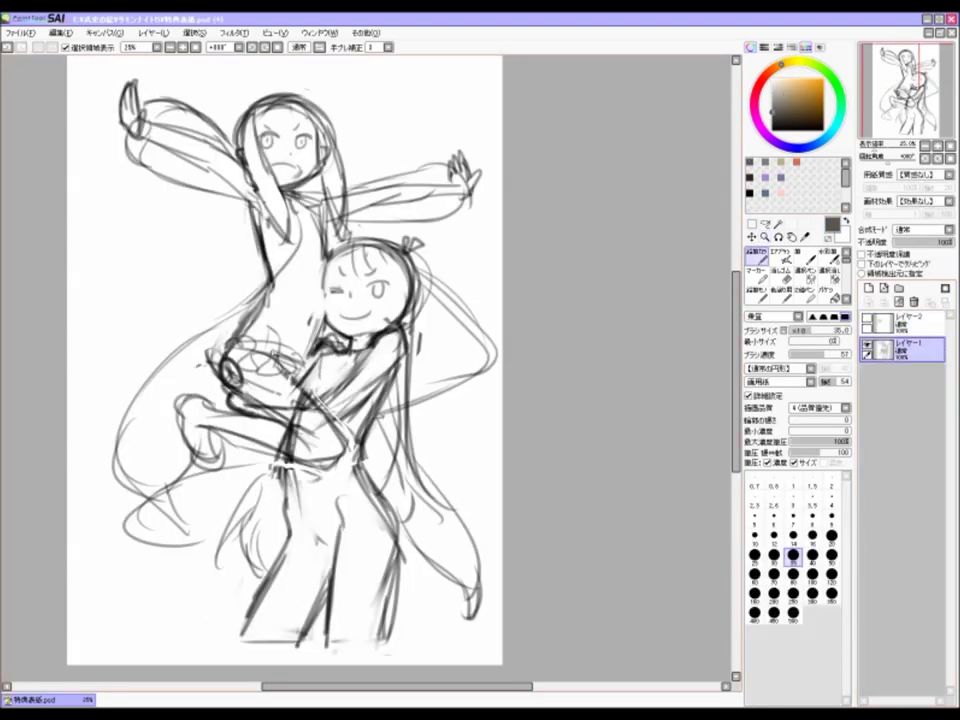
mouse_move(368, 410)
left_mouse_down()
mouse_move(372, 480)
mouse_move(430, 470)
left_mouse_up()
key("ctrl+minus")
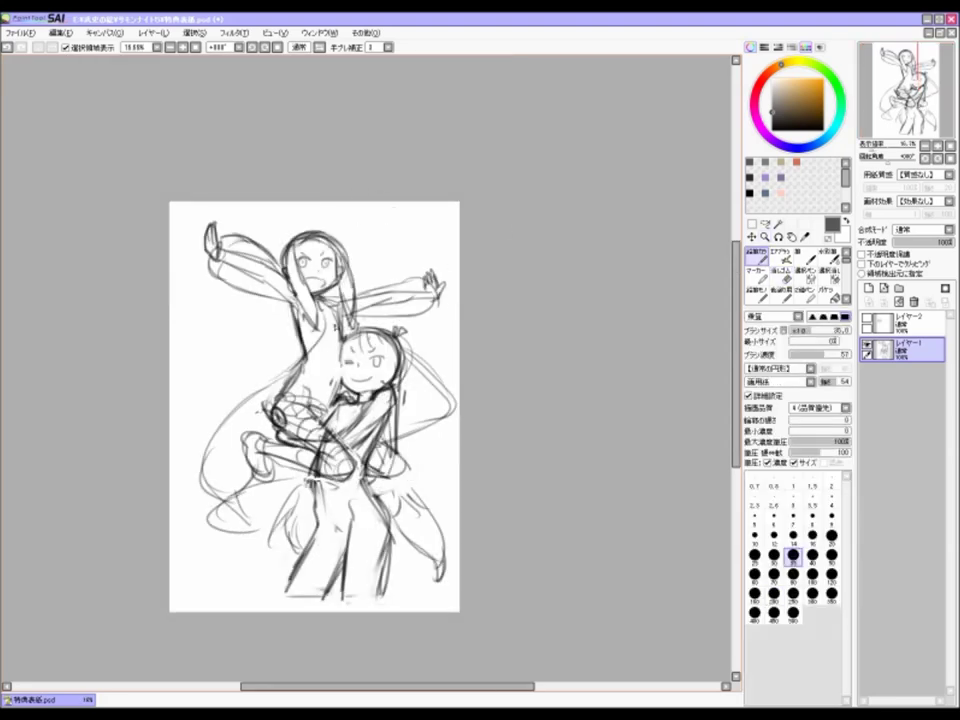
Step: Show the title layer again and redraw the upper girl's face with an open smile and detailed eyes on レイヤー1
scroll(304, 293, "up", 2)
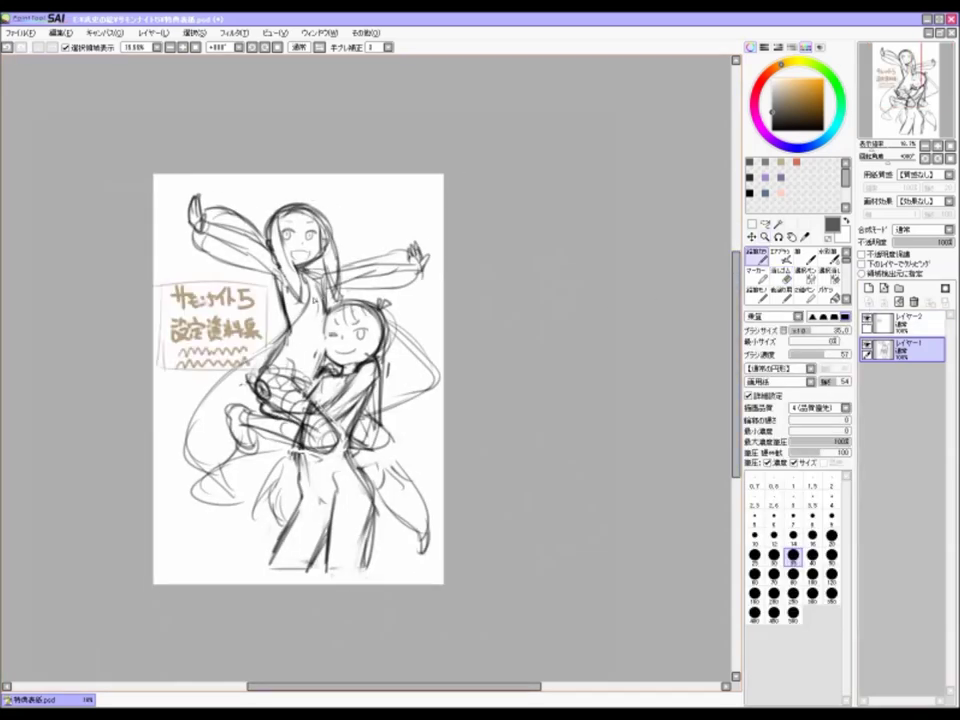
scroll(365, 425, "up", 1)
left_click(365, 425)
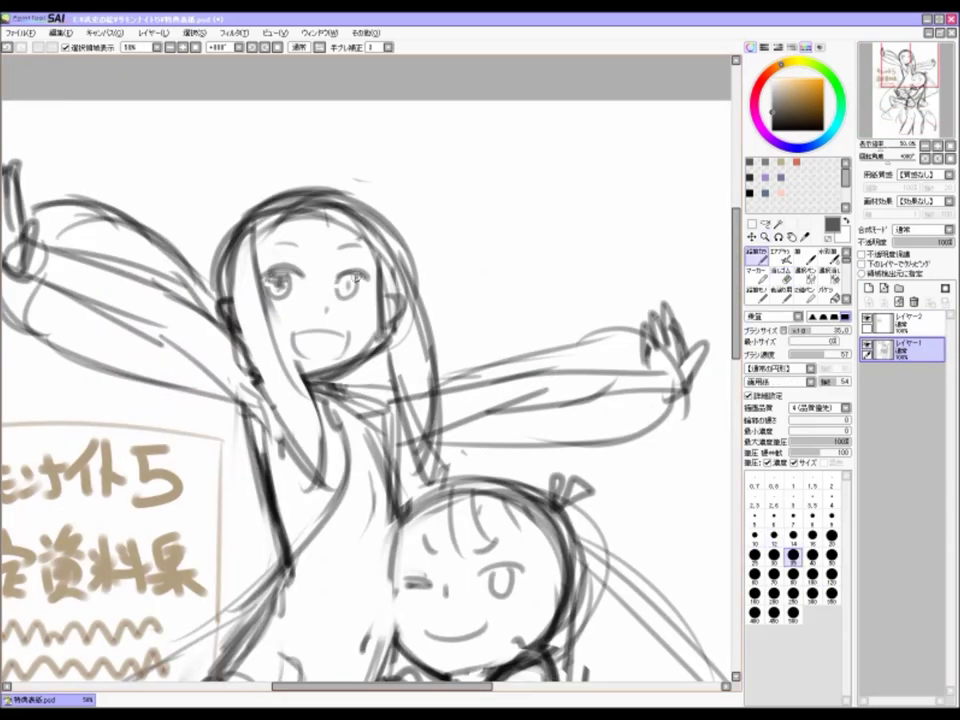
scroll(348, 256, "down", 2)
scroll(300, 250, "up", 1)
scroll(257, 243, "down", 1)
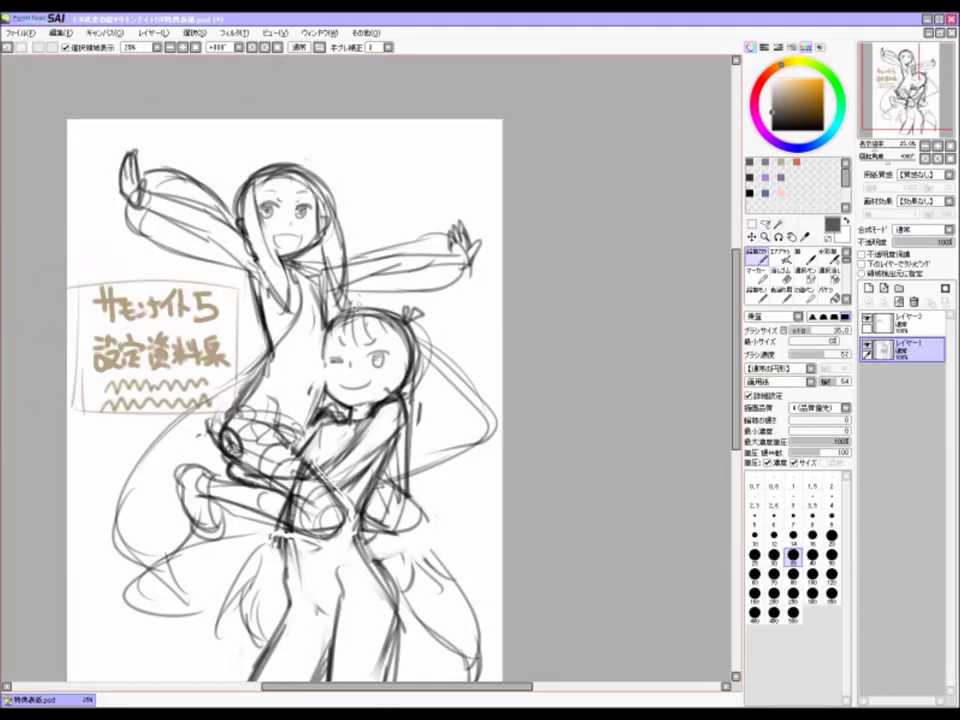
Step: Erase the clothing details over the lifted girl's thigh and redraw the lower girl's arm wrapped around her legs
scroll(370, 421, "down", 1)
scroll(380, 415, "up", 1)
key("ctrl+space")
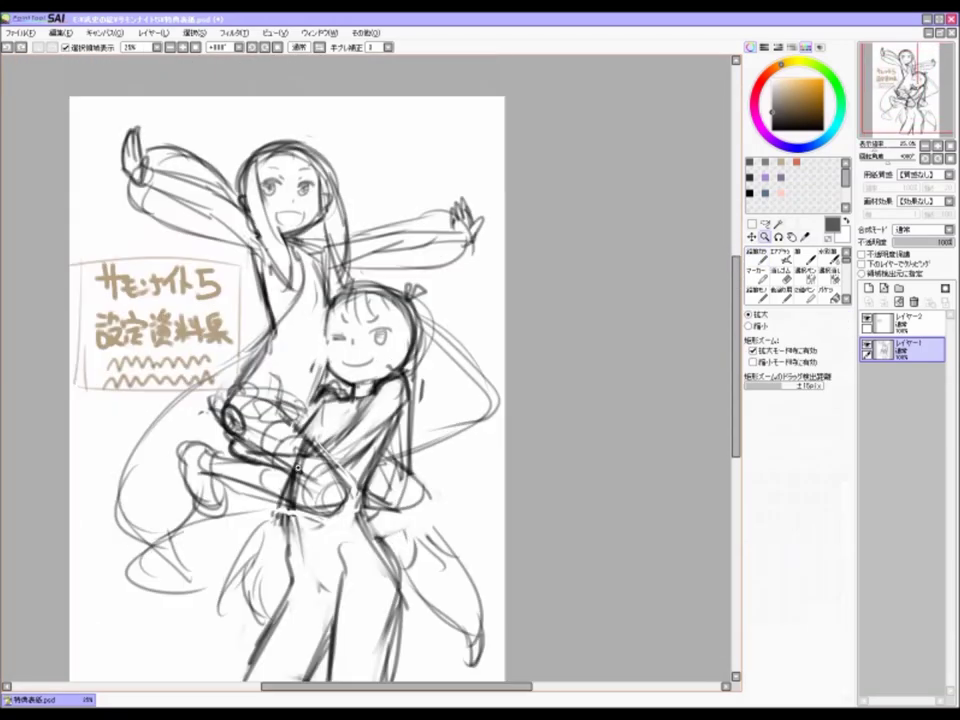
key("ctrl+z")
key("ctrl+z")
key("ctrl+z")
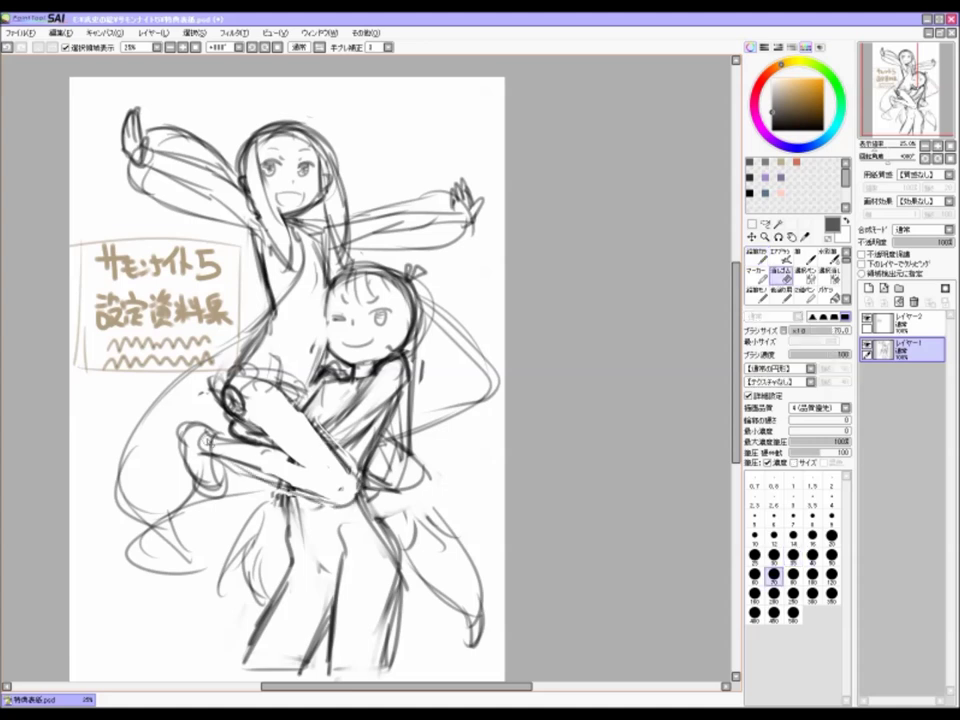
key("e")
key("n")
key("ctrl+z")
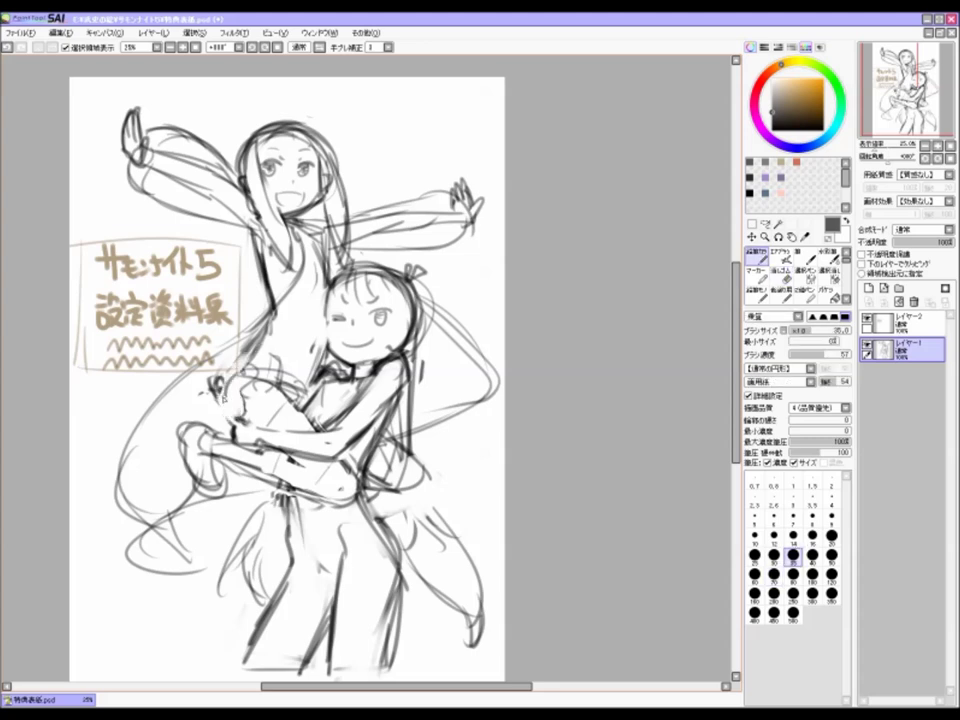
Step: Erase the skirt lines around the lifted girl's waist and redraw her hip and the gripping hand
key("e")
left_click_drag(232, 378, 270, 308)
key("n")
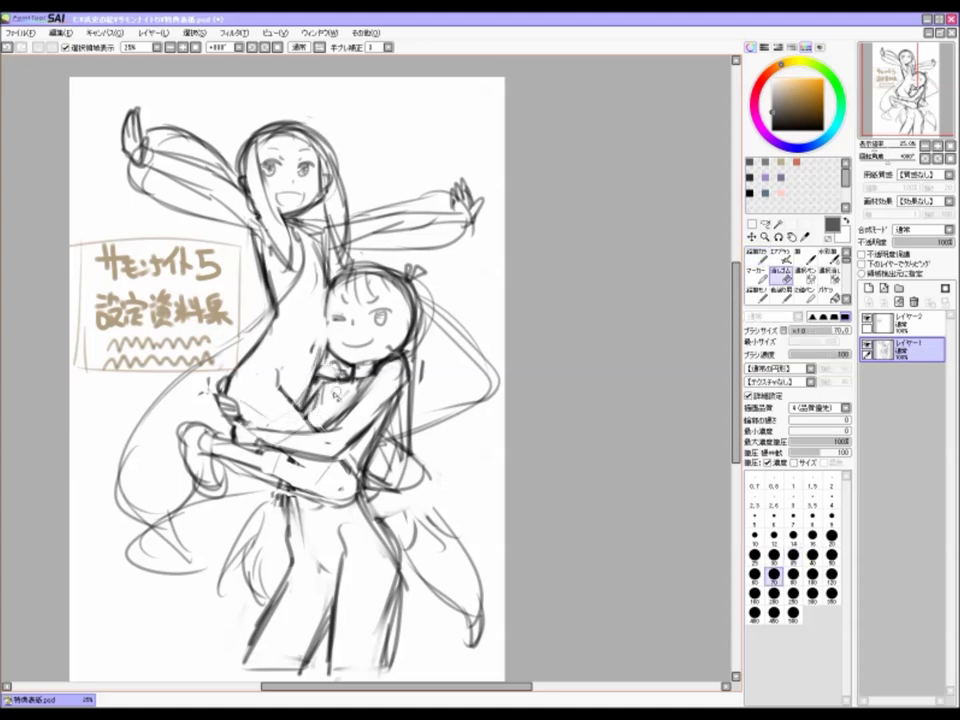
left_click(380, 410, "ctrl+alt")
left_click_drag(380, 410, 361, 372)
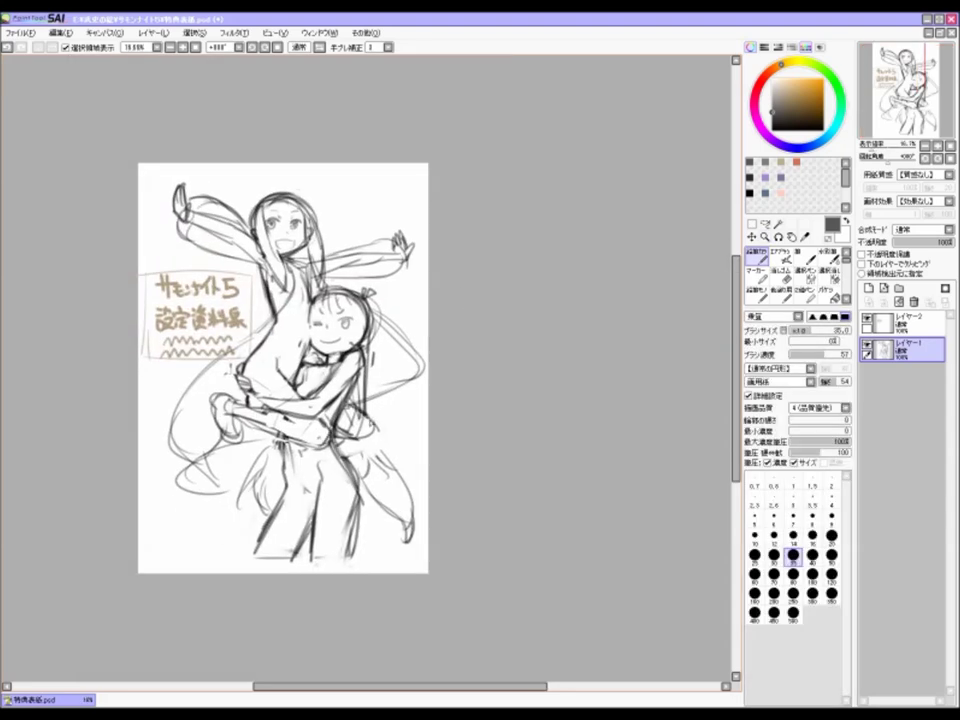
Step: Redraw the long flowing tails on both sides of the figures and add a small ornament to the upper girl's hair
left_click(245, 228, "ctrl")
left_click(328, 376, "ctrl+alt")
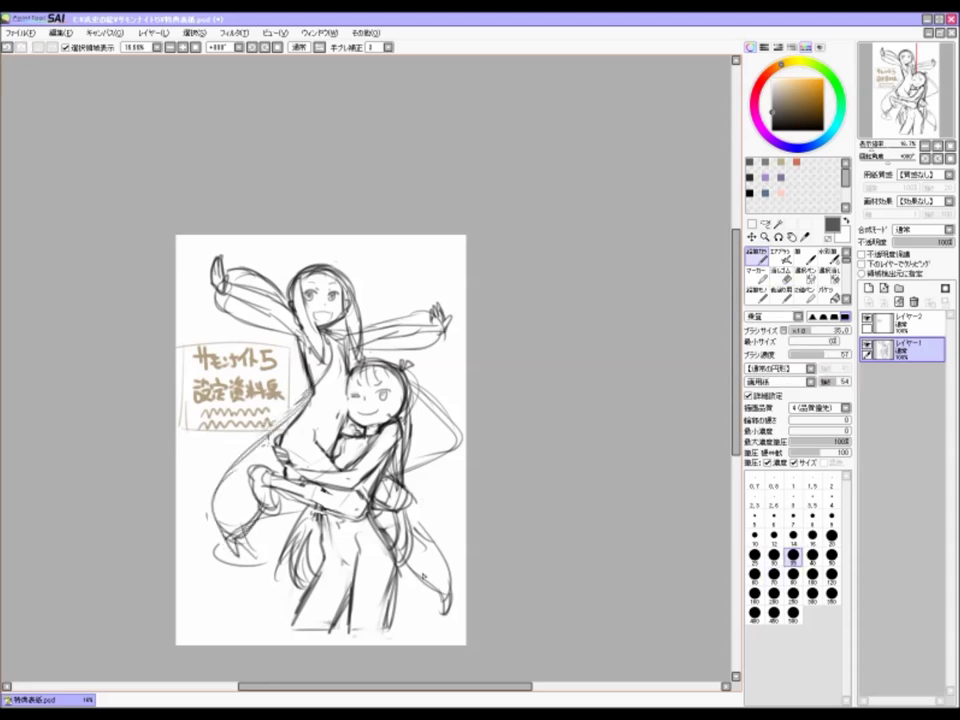
left_click_drag(262, 470, 238, 574)
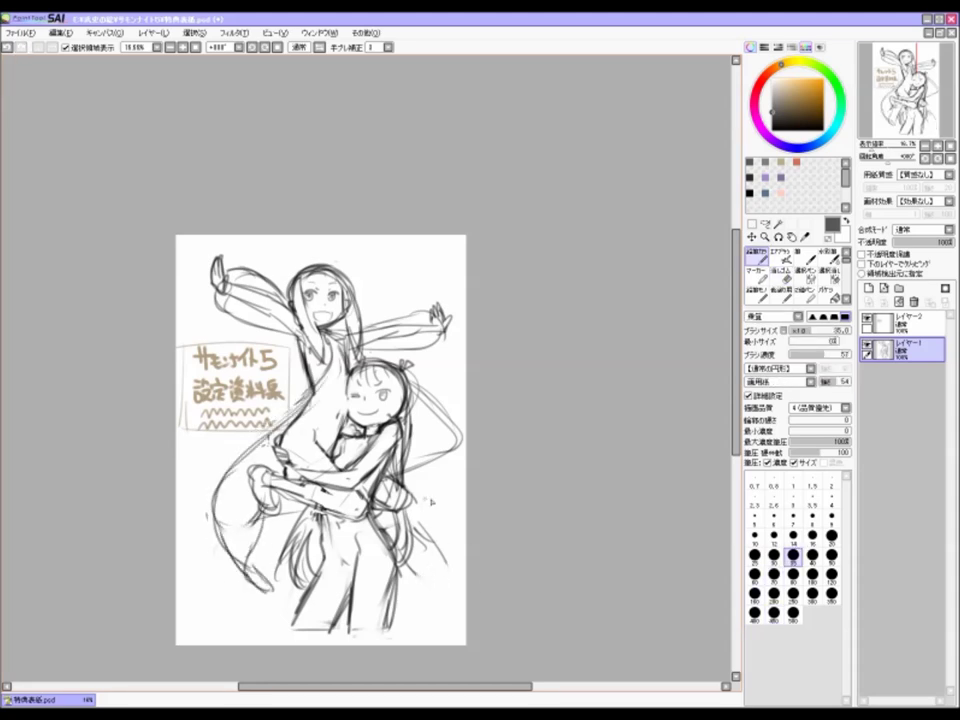
left_click_drag(458, 480, 410, 580)
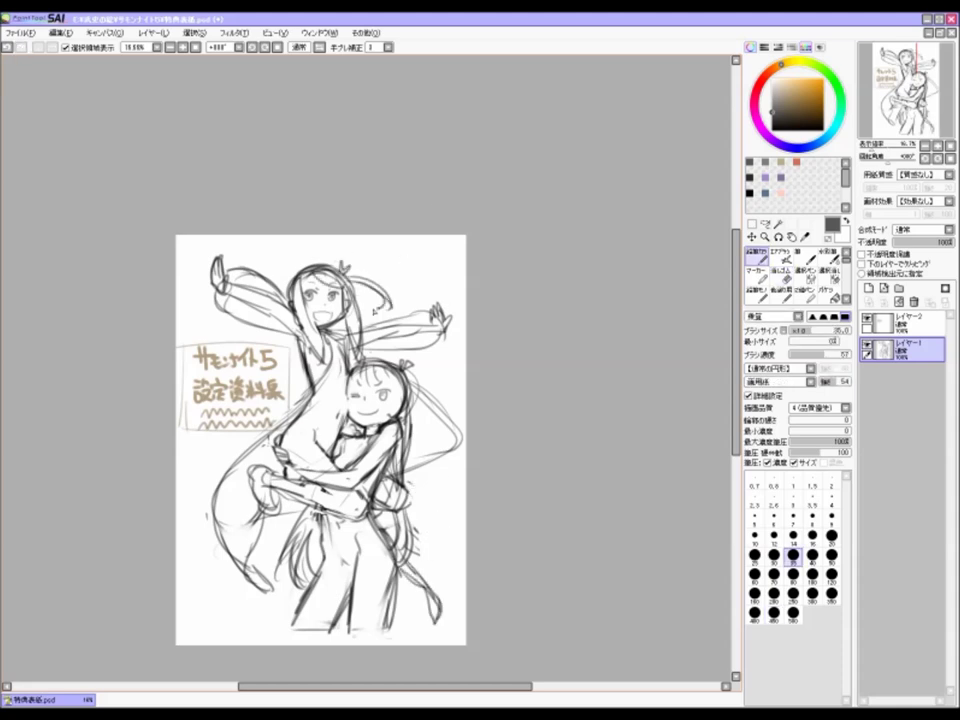
scroll(464, 177, "down", 3)
Step: In mirrored view, redraw the upper girl's raised arm above the title so its hand reaches farther outward
key("h")
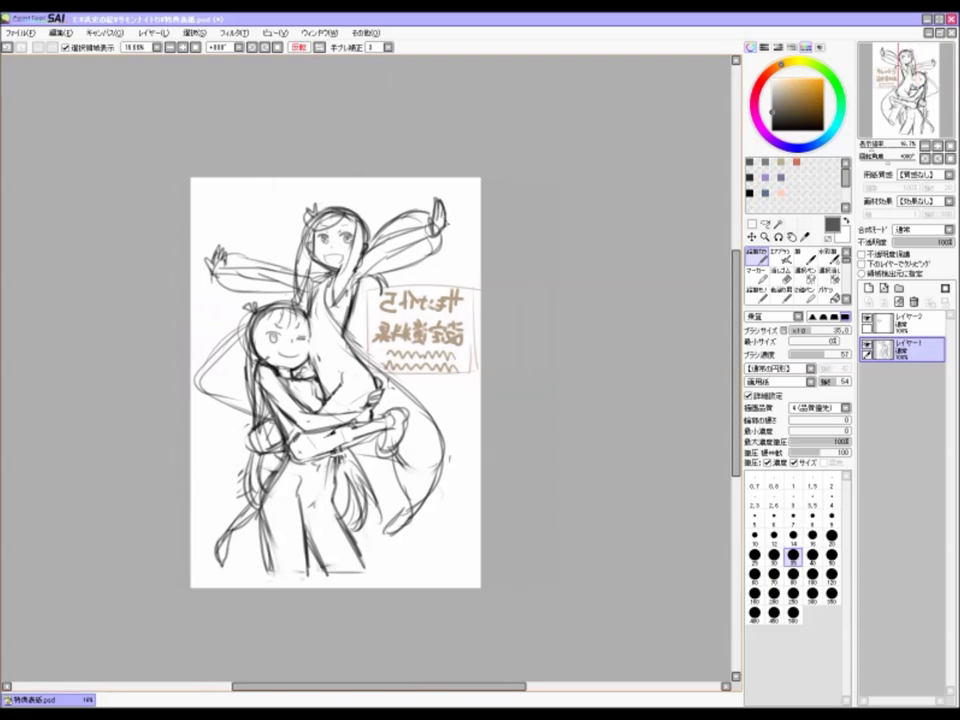
left_click(800, 270)
left_click_drag(455, 205, 432, 250)
key("n")
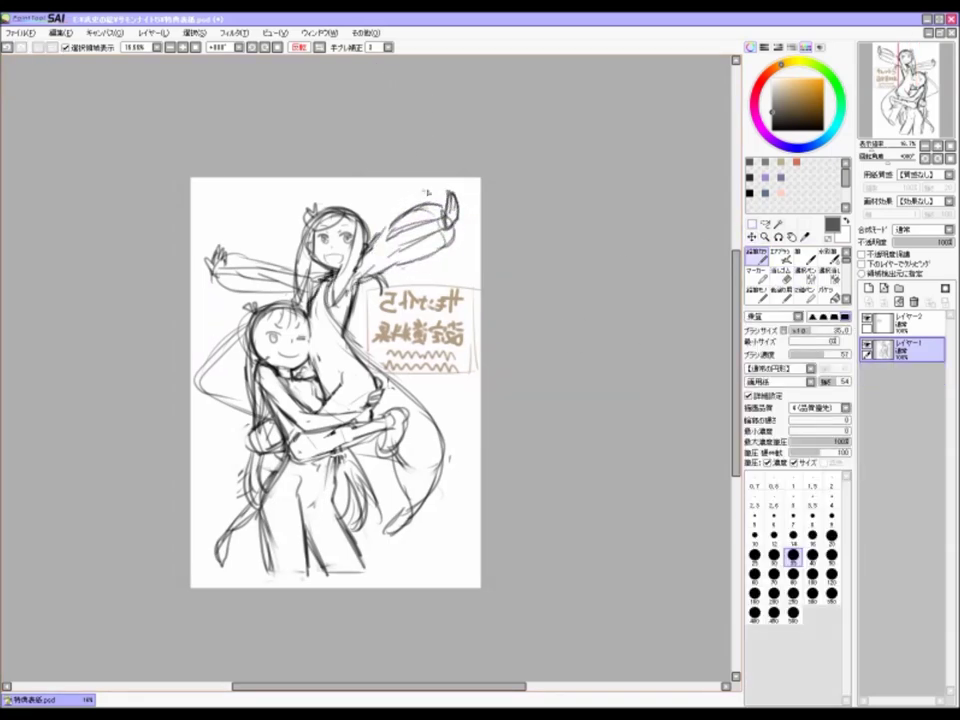
Step: Rework the upper girl's other outstretched sleeve and sketch a small open mouth on her face
scroll(330, 245, "up", 2)
left_click_drag(333, 262, 337, 265)
left_click(282, 325, "ctrl+alt")
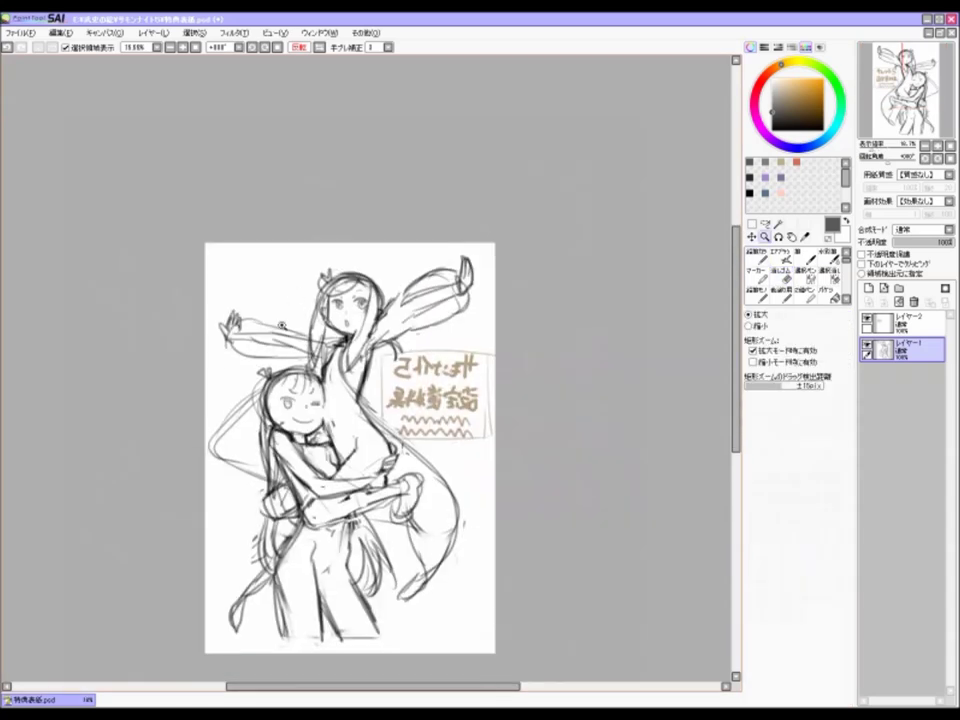
scroll(282, 325, "up", 2)
left_click_drag(180, 300, 300, 360)
key("n")
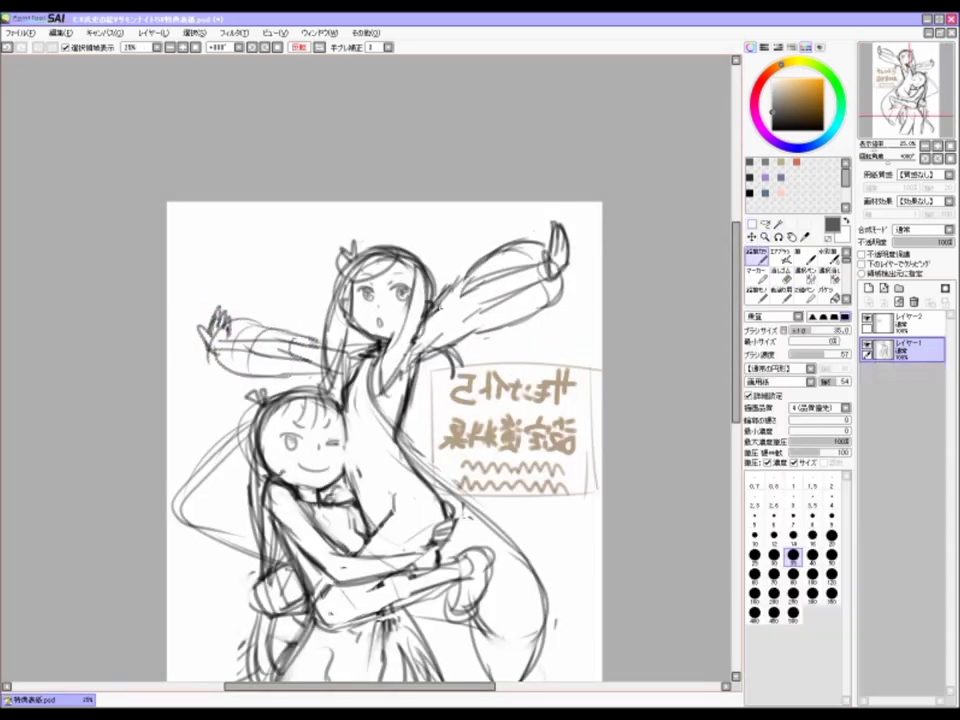
Step: Return to the unmirrored view and redraw the upper girl's mouth as a wide open smile
scroll(338, 250, "down", 2)
key("h")
scroll(338, 250, "up", 3)
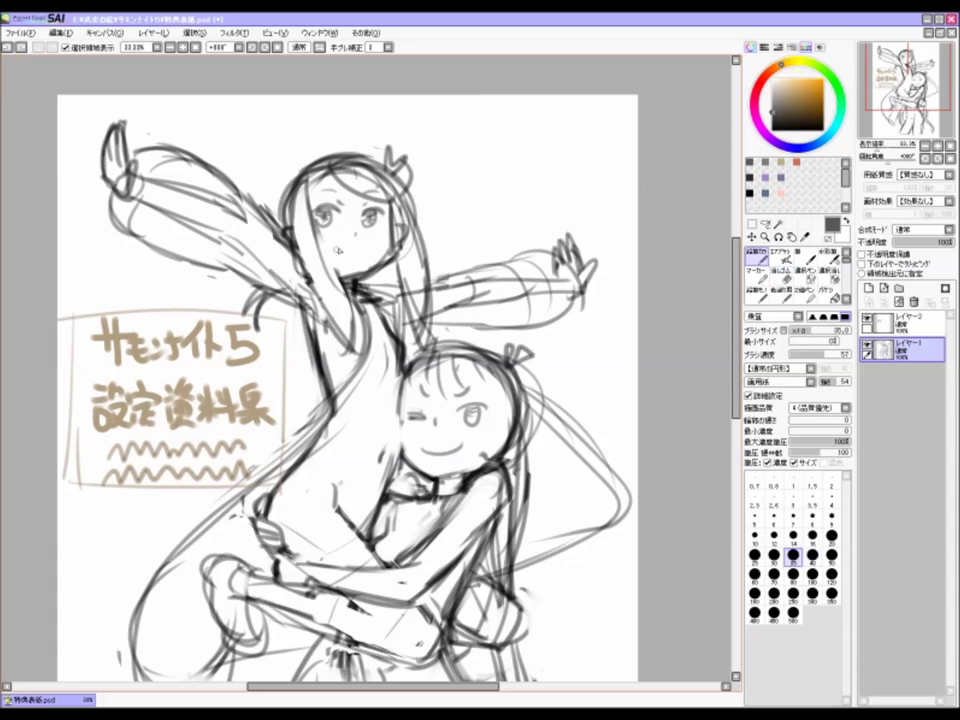
scroll(350, 263, "down", 3)
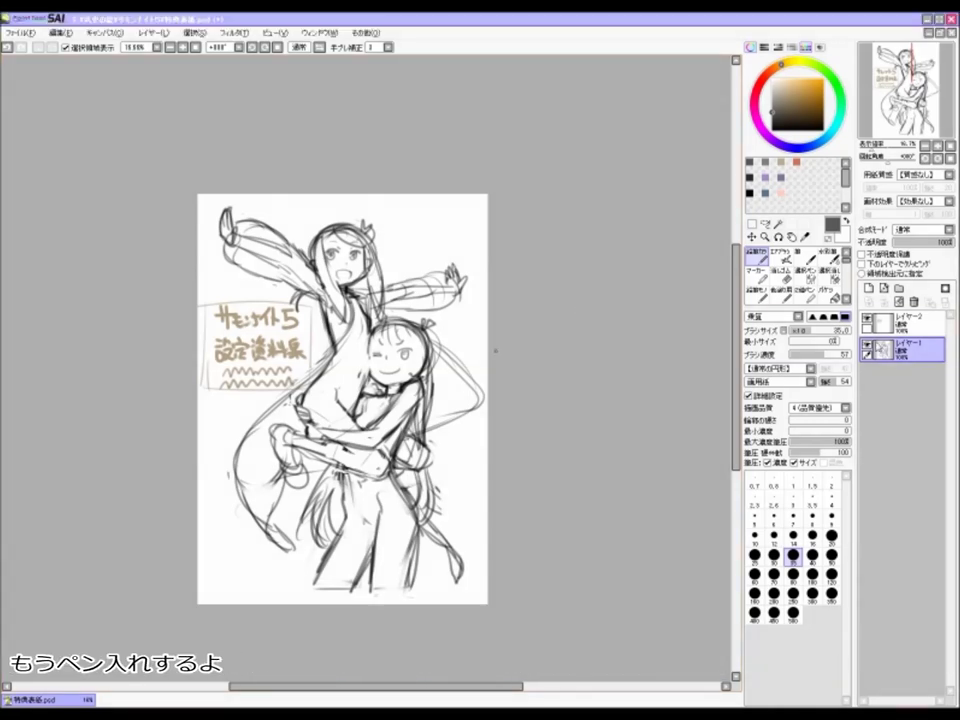
Step: Hide the title layer, add レイヤー3 above the rough, and fade レイヤー1 to 12% opacity for inking
left_click(867, 320)
left_click(869, 301)
scroll(340, 260, "up", 5)
left_click(781, 275)
scroll(333, 393, "down", 5)
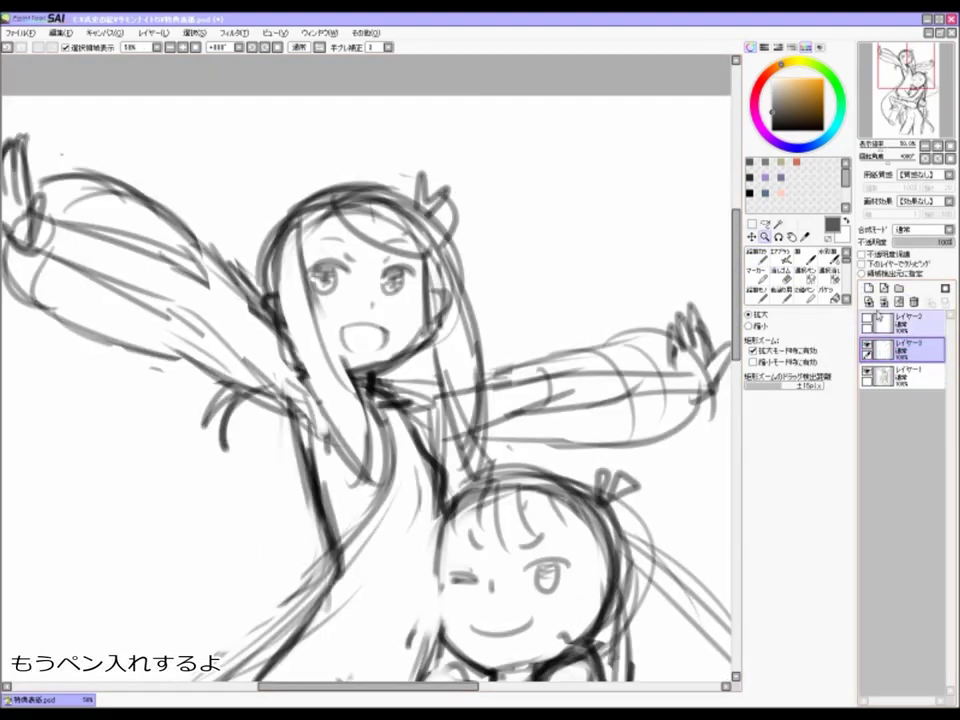
scroll(369, 223, "up", 5)
left_click(764, 237)
left_click(900, 376)
left_click_drag(933, 243, 903, 243)
Step: Ink the upper girl's upper eyelashes, inner brow marks and iris outlines on レイヤー3 with the pencil at size 16
key("n")
left_click_drag(266, 275, 324, 267)
left_click(903, 348)
left_click_drag(266, 278, 332, 271)
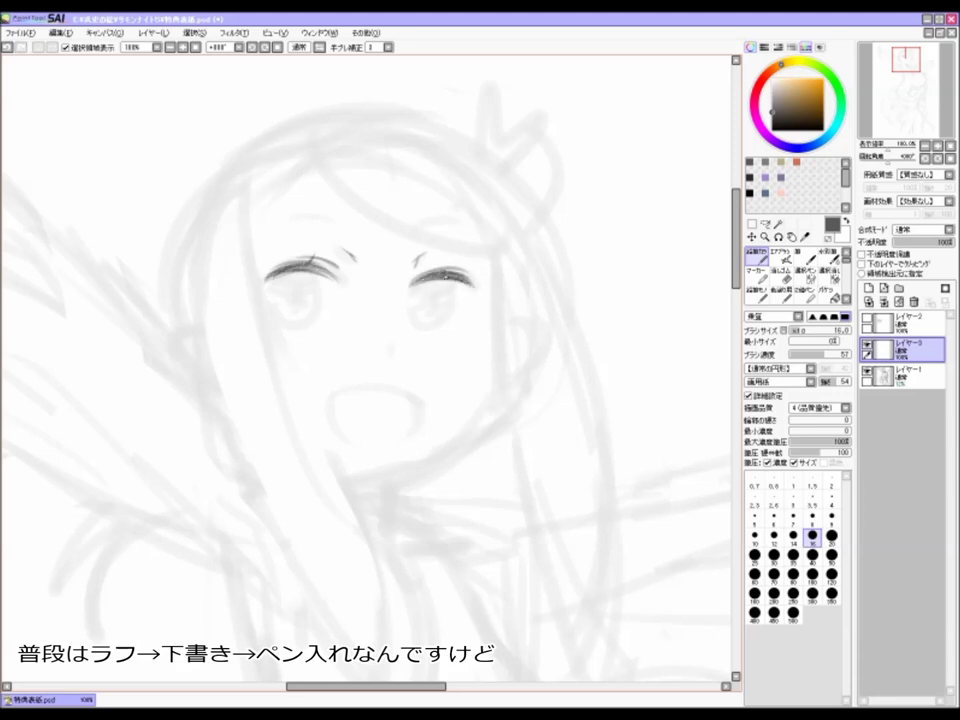
key("h")
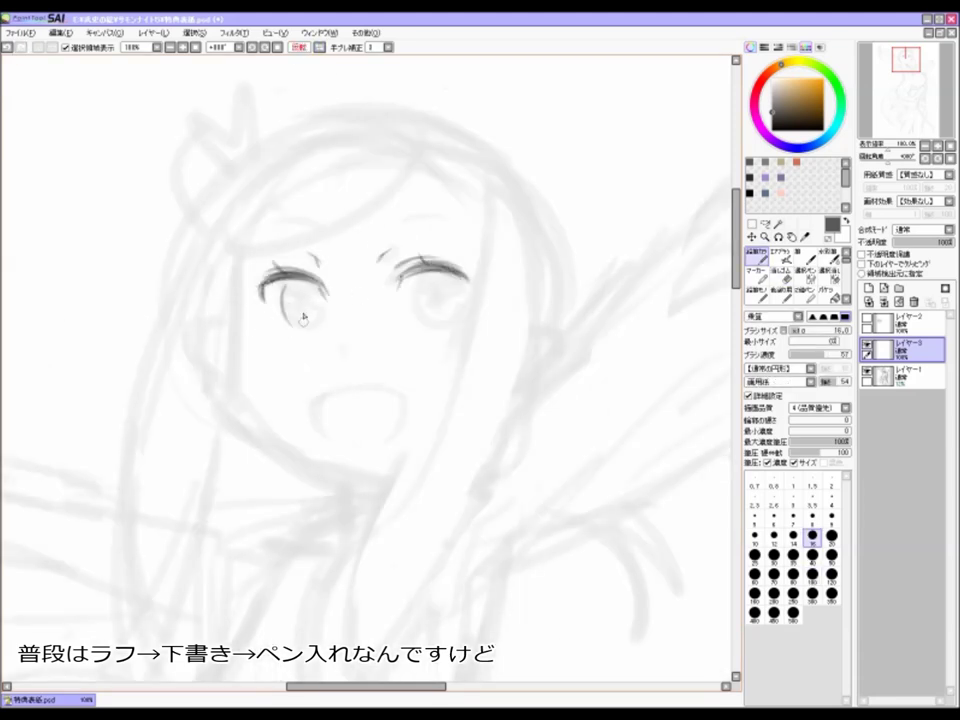
left_click_drag(294, 289, 291, 323)
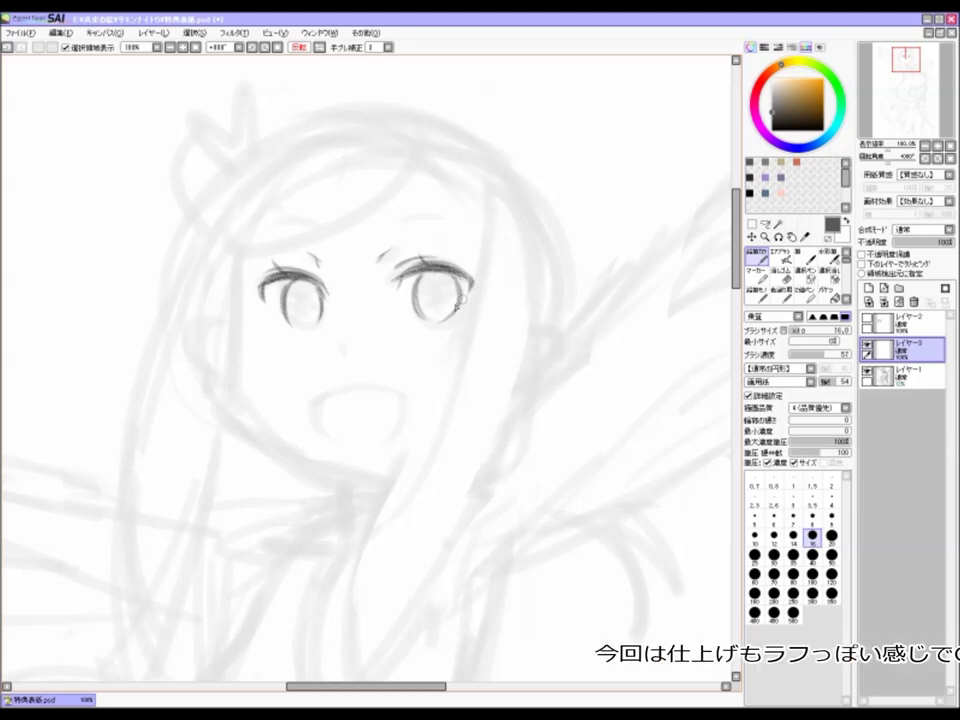
Step: Ink the upper girl's cheek and chin contour with the pencil at size 20 and shade her irises
key("]")
mouse_move(240, 300)
left_mouse_down()
mouse_move(250, 395)
mouse_move(290, 436)
left_mouse_up()
key("ctrl+z")
mouse_move(240, 292)
left_mouse_down()
mouse_move(255, 352)
mouse_move(330, 470)
mouse_move(350, 476)
mouse_move(356, 454)
mouse_move(390, 450)
left_mouse_up()
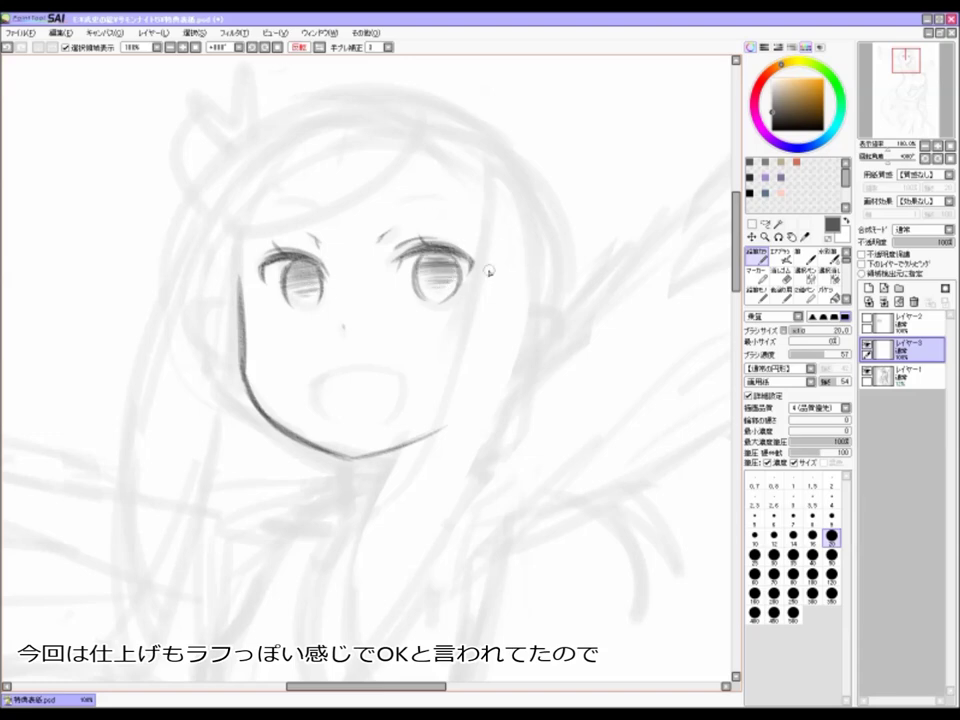
key("h")
key("e")
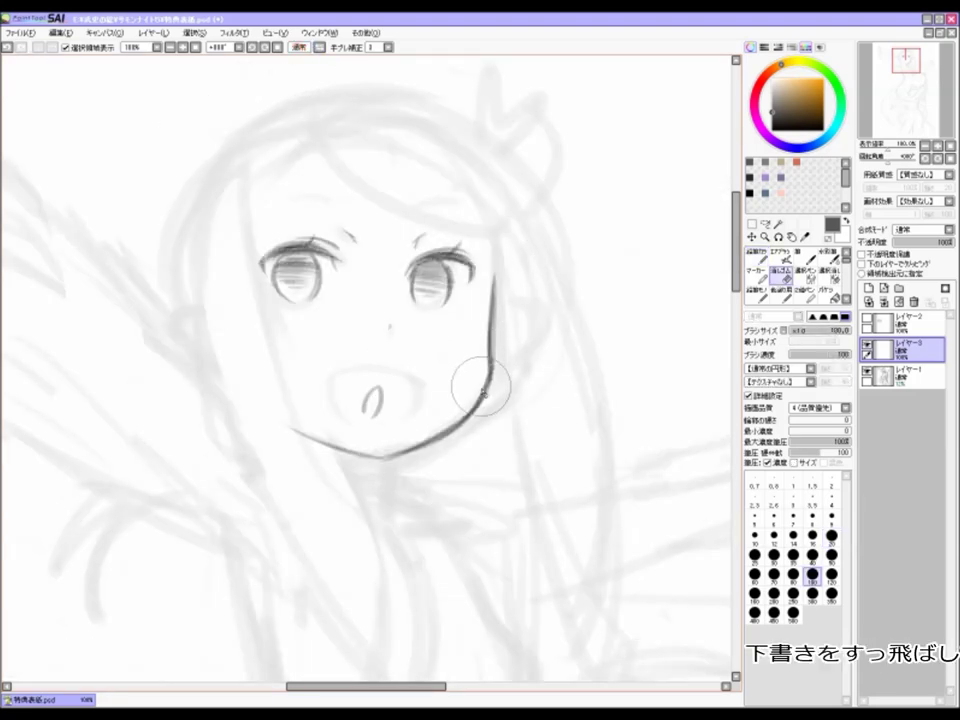
Step: Ink the upper girl's rounded head outline and her pointed ear in mirrored view
key("h")
key("n")
key("ctrl+minus")
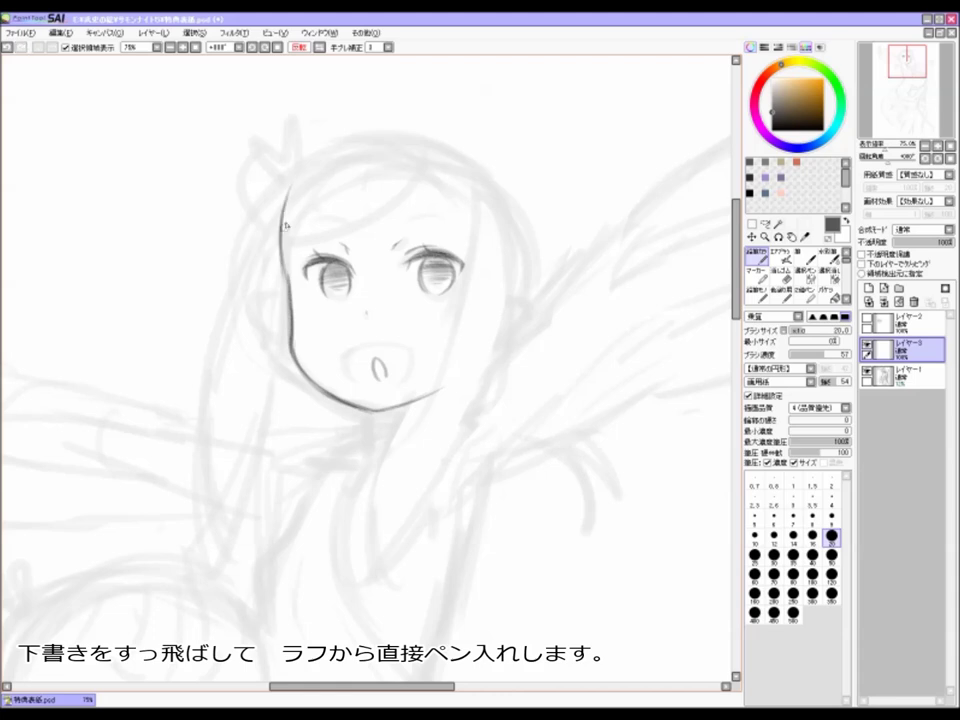
mouse_move(471, 152)
left_mouse_down()
mouse_move(537, 242)
mouse_move(538, 286)
mouse_move(508, 316)
mouse_move(513, 309)
mouse_move(523, 335)
mouse_move(495, 327)
mouse_move(505, 307)
mouse_move(541, 311)
mouse_move(512, 332)
left_mouse_up()
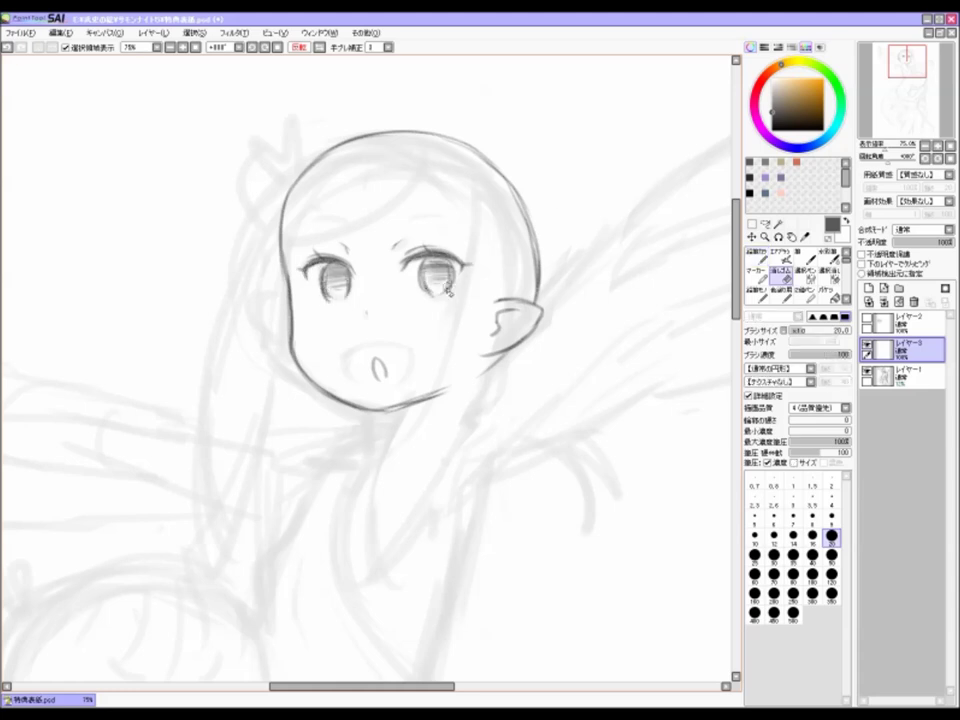
Step: Redraw the upper girl's mouth as an open smile and ink the jaw and neck lines below the ear
left_click_drag(390, 352, 346, 355)
key("h")
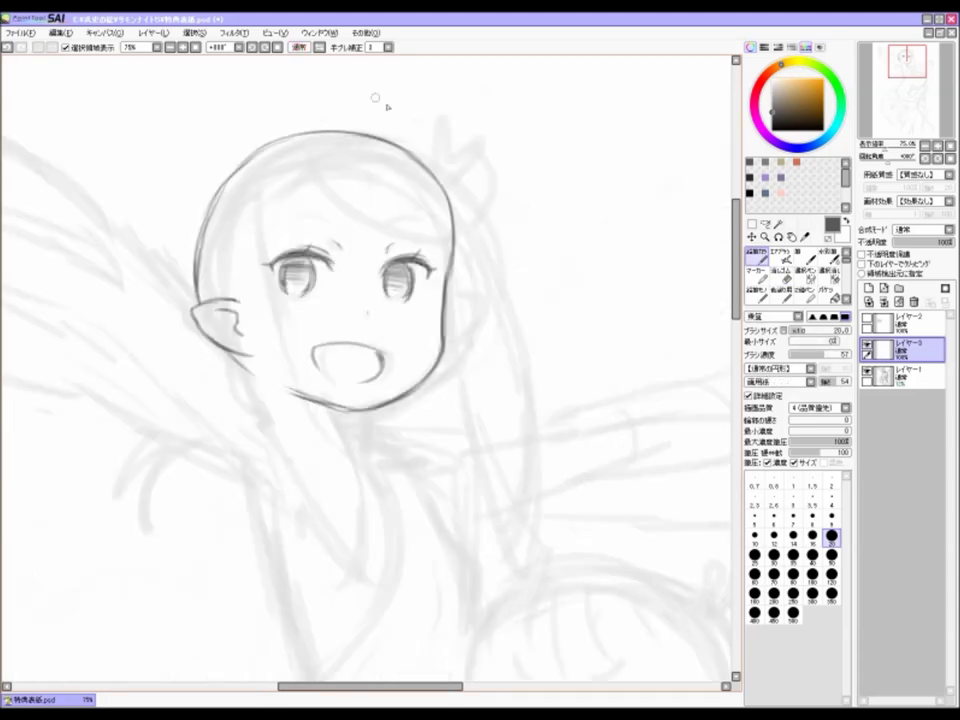
key("h")
left_click(782, 272)
key("n")
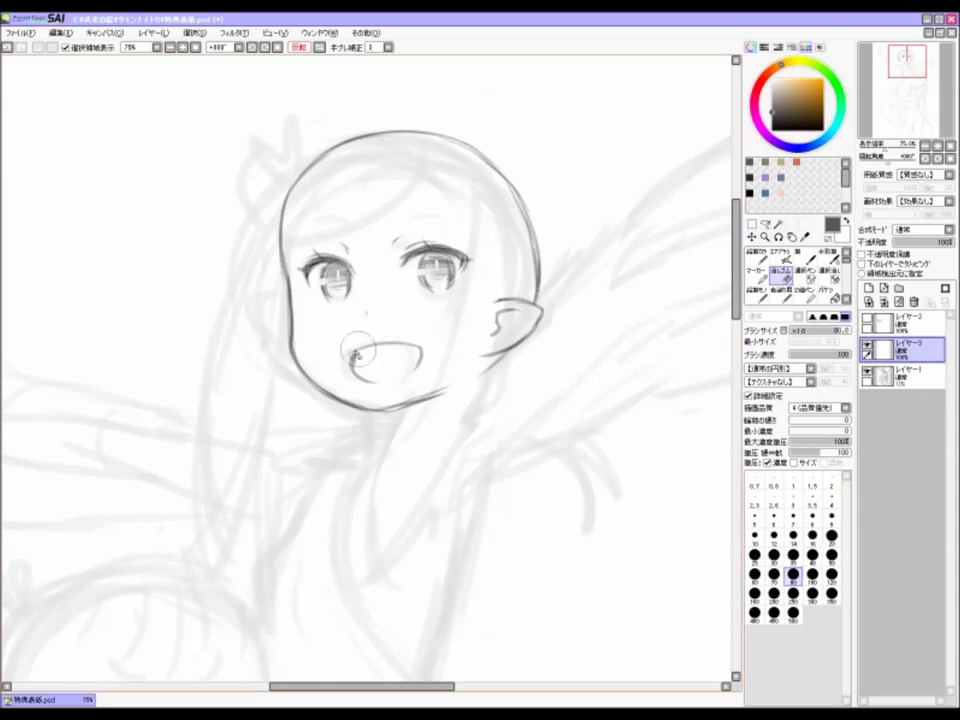
key("ctrl+z")
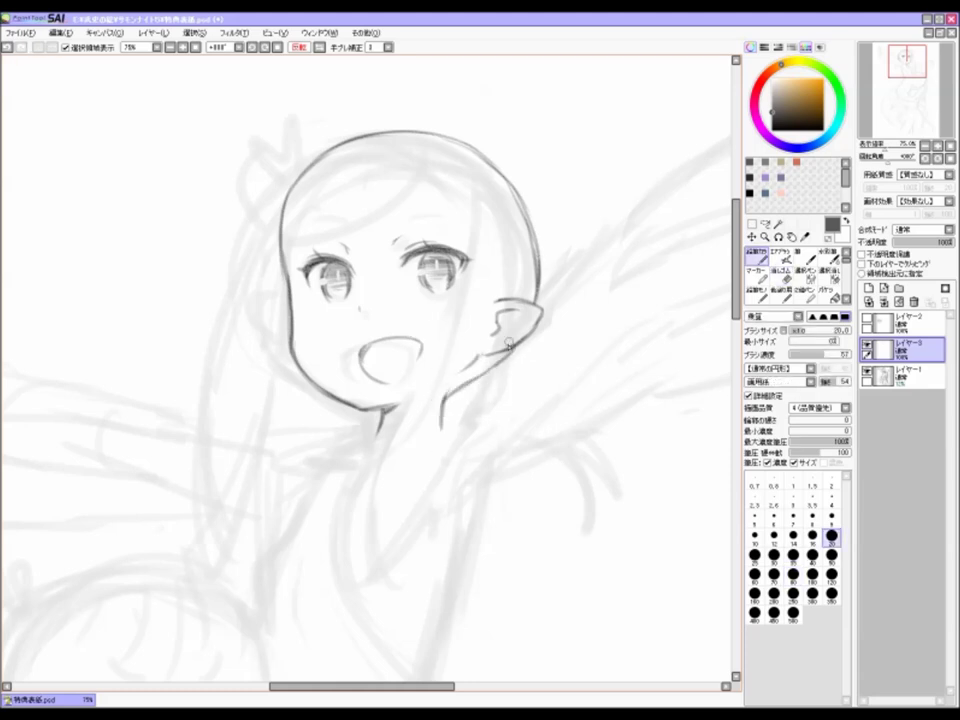
left_click_drag(462, 390, 338, 298)
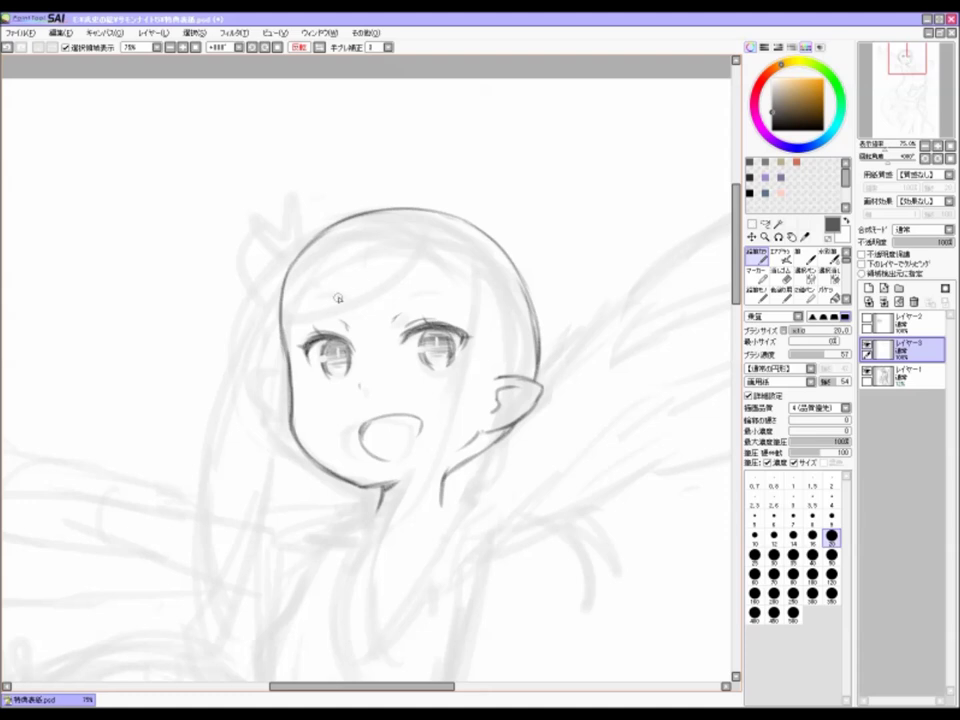
Step: Add レイヤー4 above the line art and ink the sweeping fringe line across the upper girl's forehead
key("h")
key("h")
key("ctrl+shift+n")
key("h")
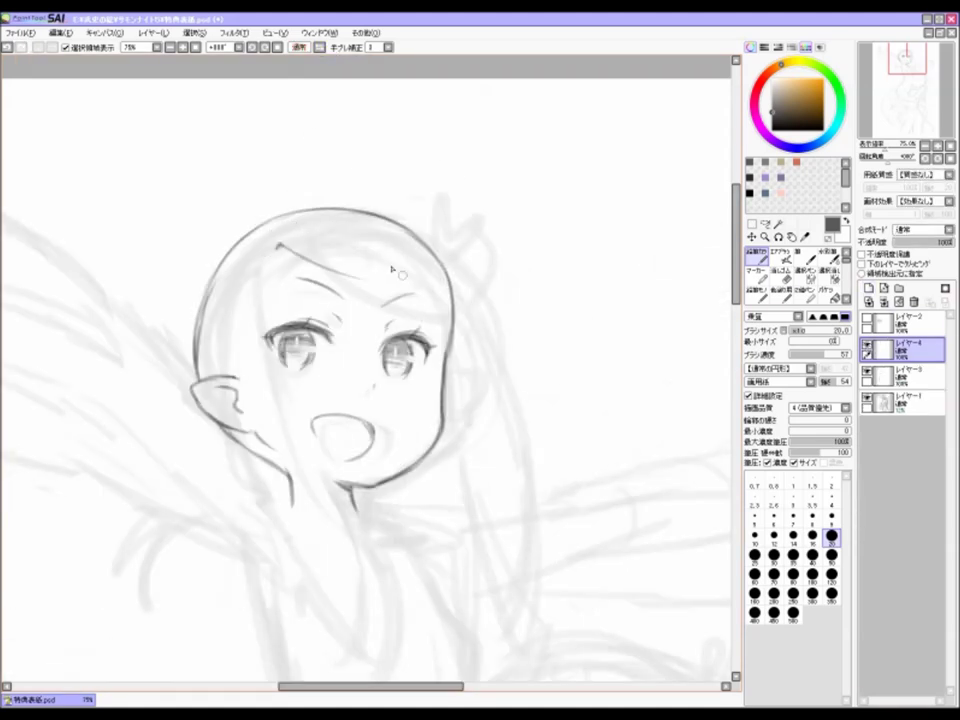
left_click_drag(403, 208, 444, 298)
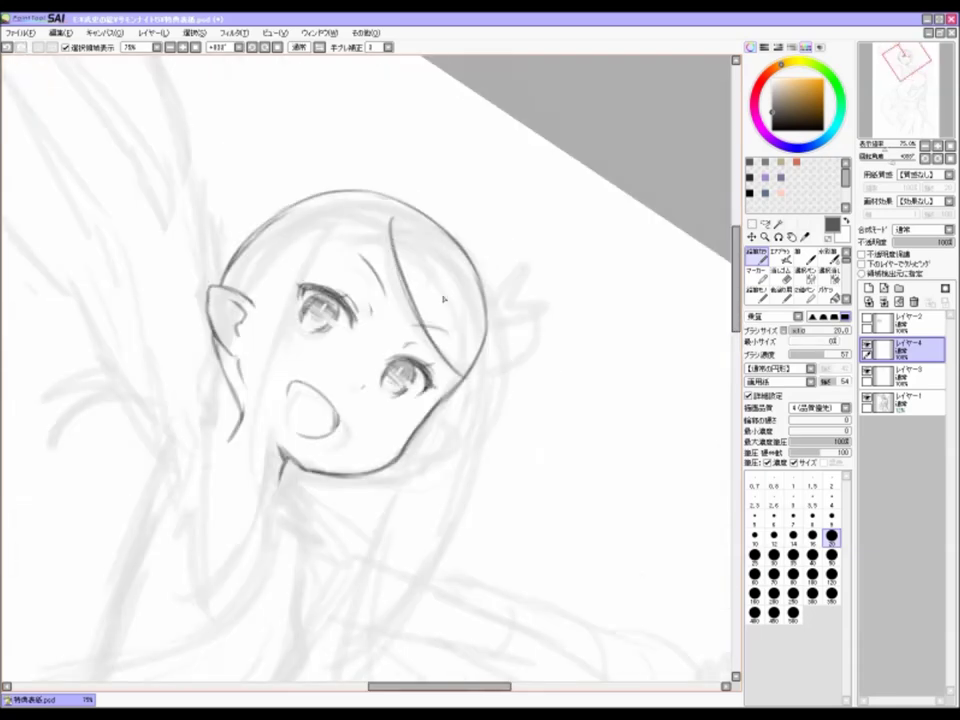
key("Home")
left_click_drag(305, 288, 325, 310)
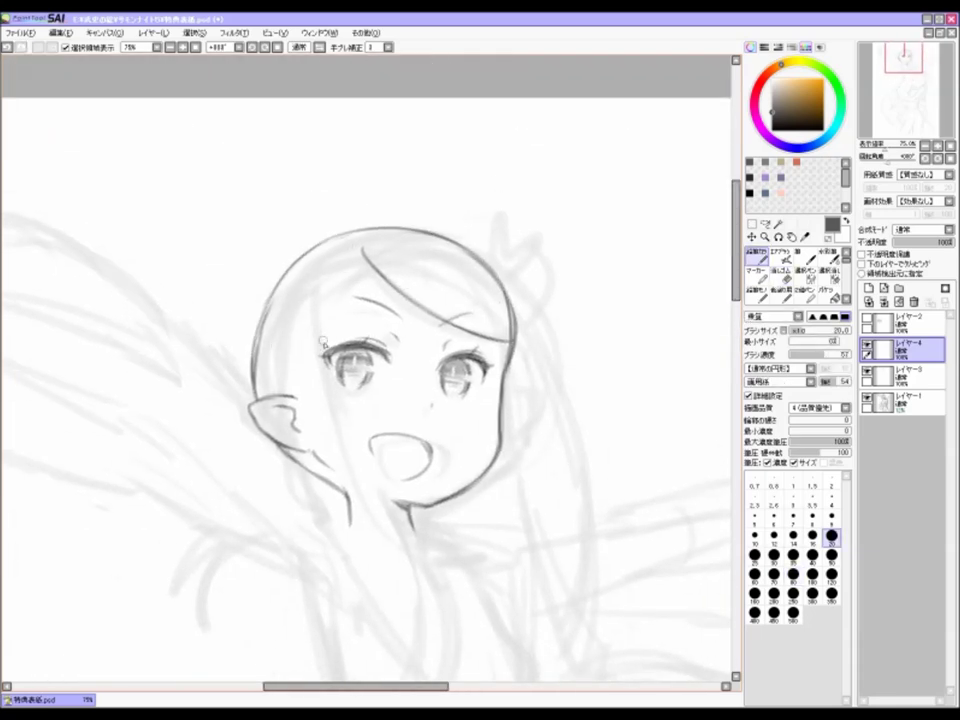
mouse_move(352, 245)
left_mouse_down()
mouse_move(352, 208)
mouse_move(420, 270)
left_mouse_up()
Step: Mask both eyes and brows on レイヤー3 with the selection pen and adjust them with a free-form transform, checking the face mirrored
left_click(905, 375)
left_click(803, 275)
key("ctrl+z")
left_click_drag(340, 270, 456, 330)
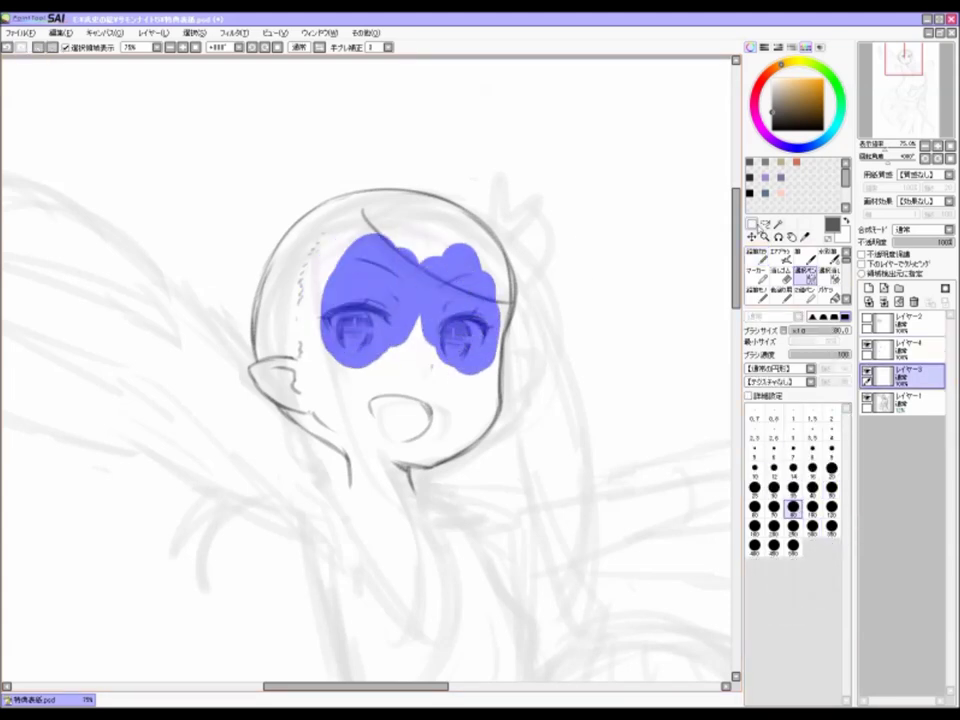
key("ctrl+t")
left_click(751, 384)
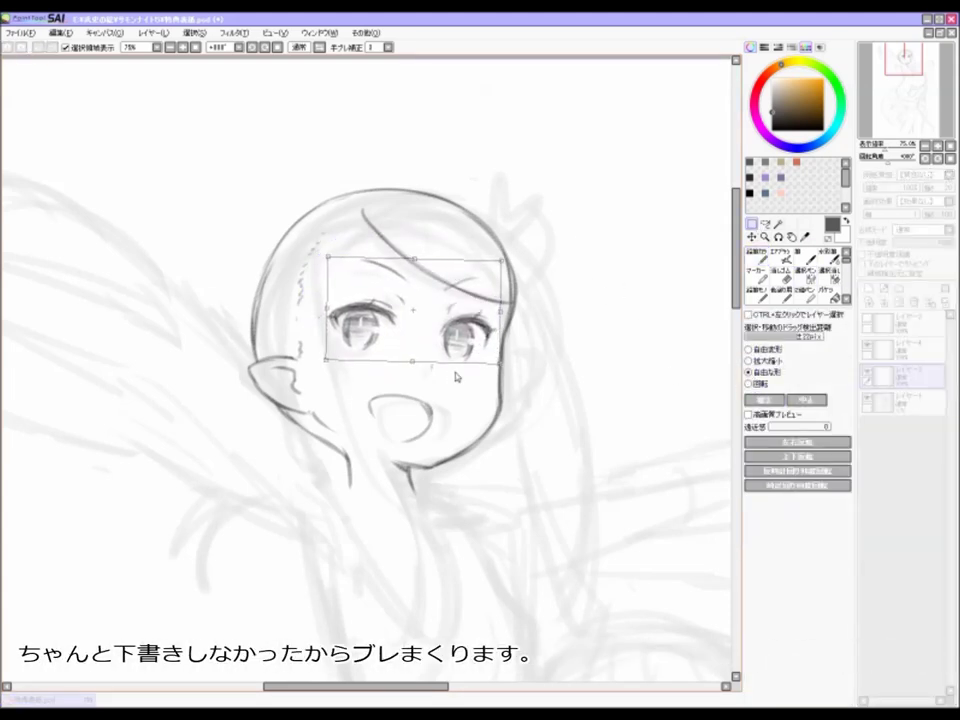
key("Return")
key("h")
key("n")
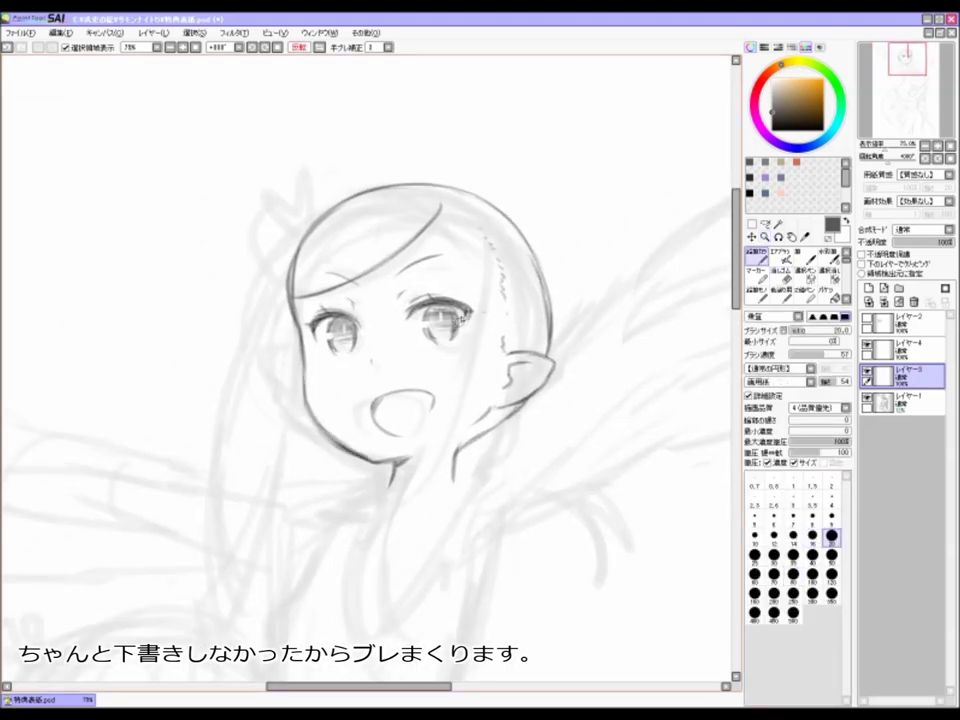
Step: Ink the long hair lock falling in front of the upper girl's ear on レイヤー4, in unmirrored view
key("h")
left_click_drag(238, 234, 268, 420)
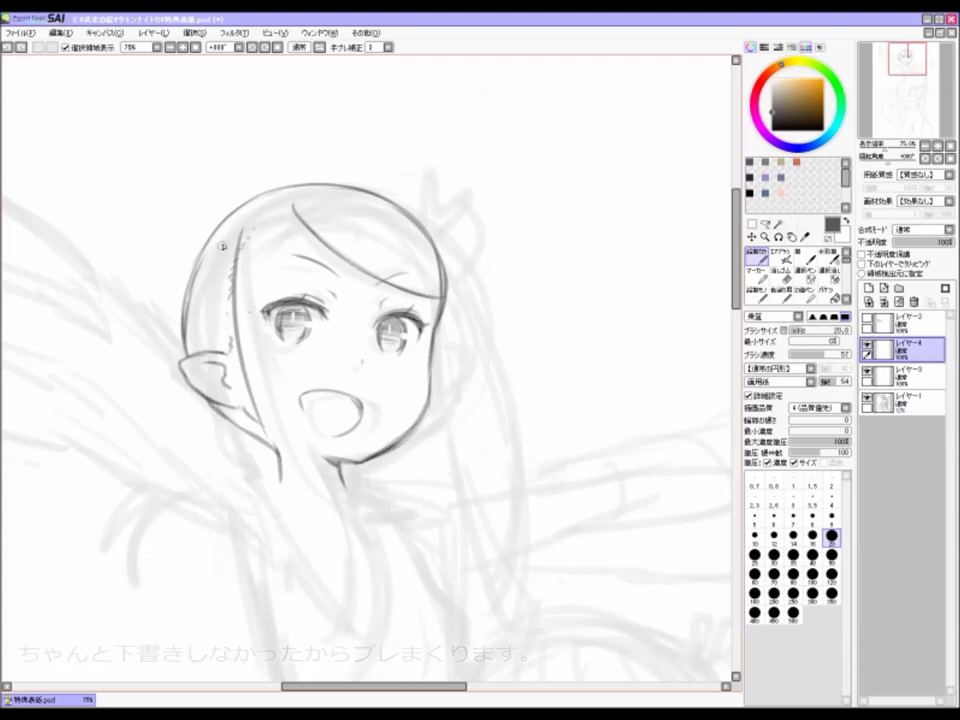
scroll(240, 300, "down", 2)
mouse_move(218, 175)
left_mouse_down()
mouse_move(240, 343)
mouse_move(330, 388)
mouse_move(333, 495)
mouse_move(396, 561)
left_mouse_up()
scroll(400, 500, "up", 2)
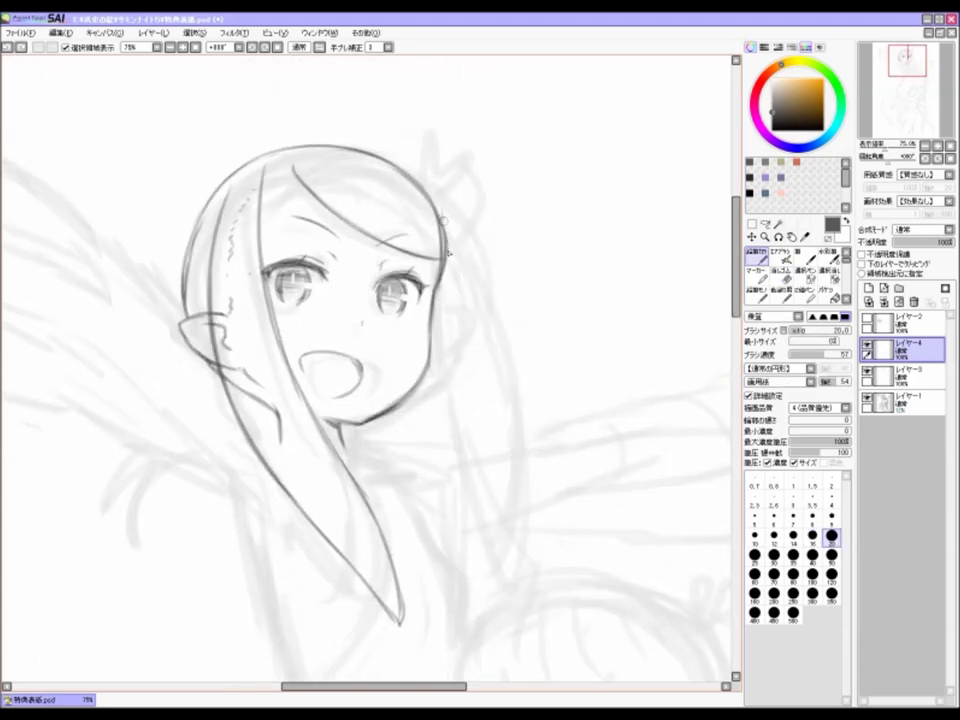
Step: Ink the tapering hair lock on the side away from the ear and erase face lines overlapped by the locks
left_click_drag(446, 243, 510, 555)
scroll(483, 428, "down", 2)
key("e")
left_click_drag(483, 428, 583, 484)
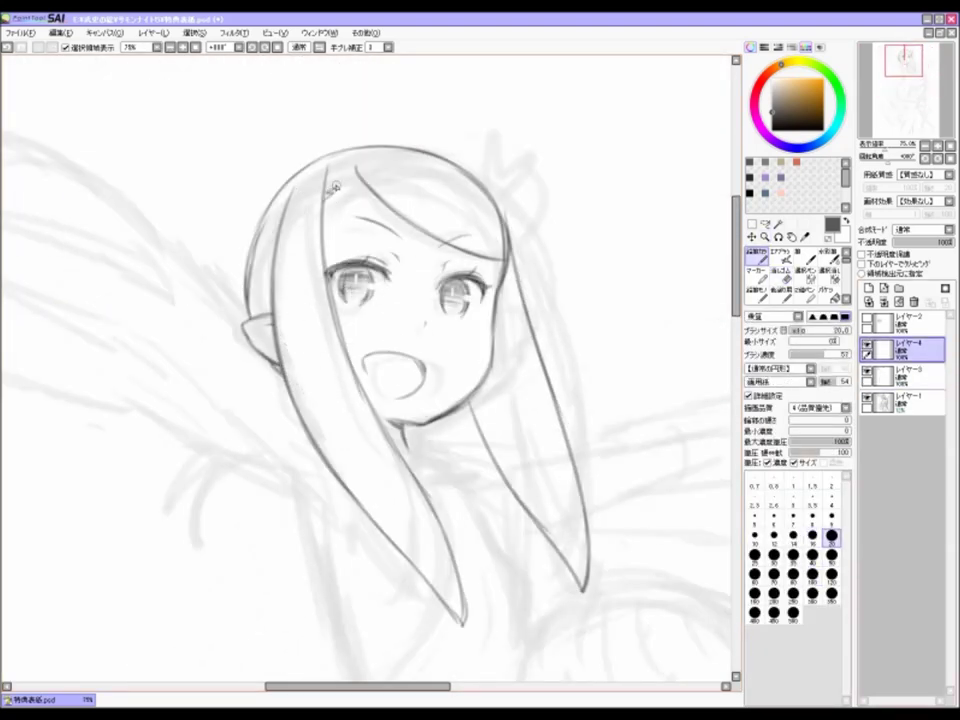
Step: Erase the upper girl's open mouth on レイヤー3 and redraw it as a small oval, checking the face mirrored
left_click_drag(395, 333, 380, 293)
left_click(900, 375)
key("n")
left_click_drag(258, 141, 238, 180)
mouse_move(352, 100)
left_mouse_down()
mouse_move(634, 289)
mouse_move(489, 315)
mouse_move(577, 200)
mouse_move(335, 378)
left_mouse_up()
key("e")
key("n")
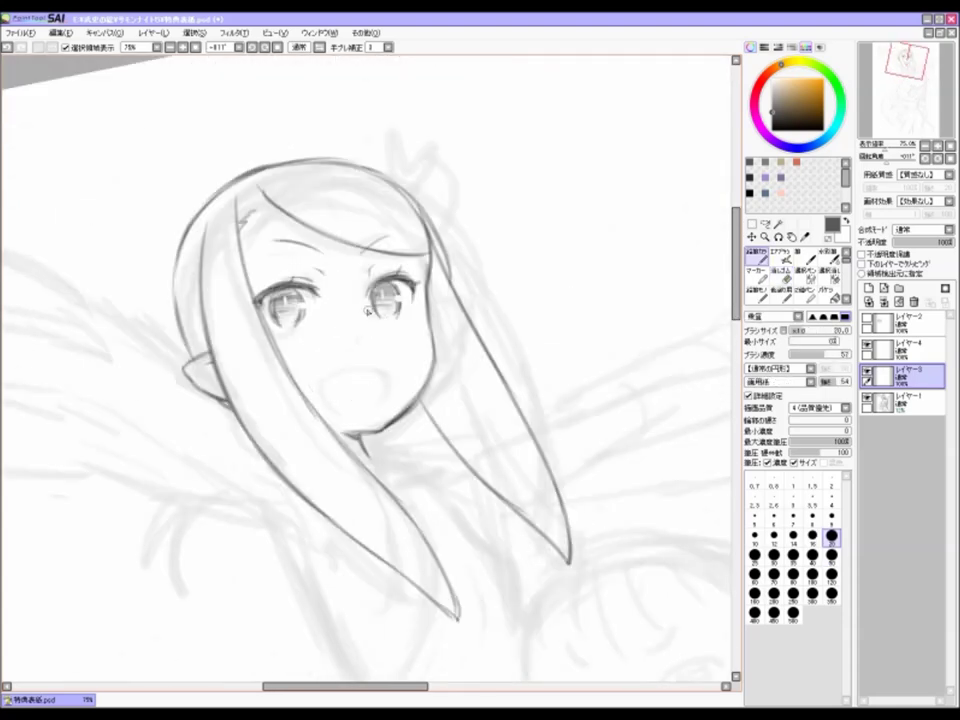
key("Home")
key("Insert")
left_click_drag(494, 196, 400, 170)
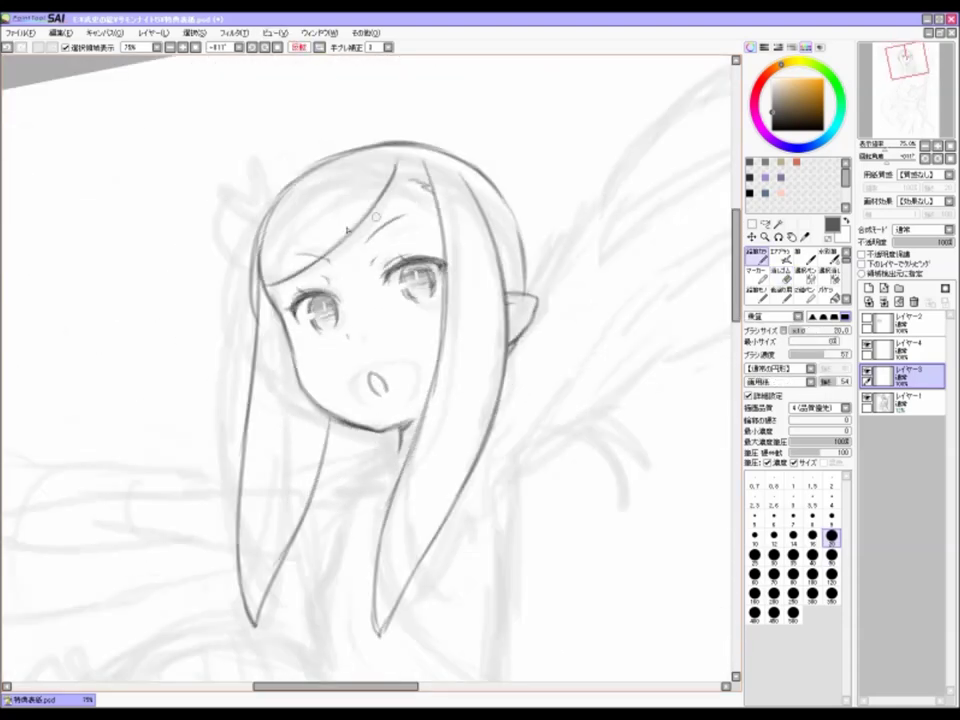
key("Home")
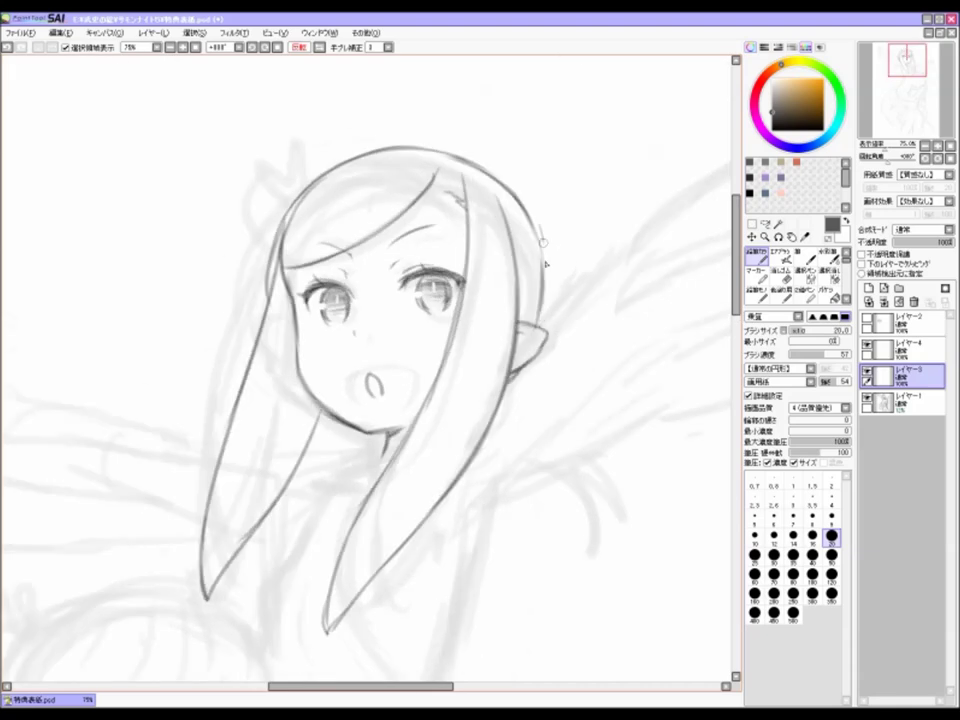
Step: Reinforce the hair lines beside the head and erase the lock away from the ear on レイヤー4 with a size 100 eraser
scroll(278, 232, "down", 2)
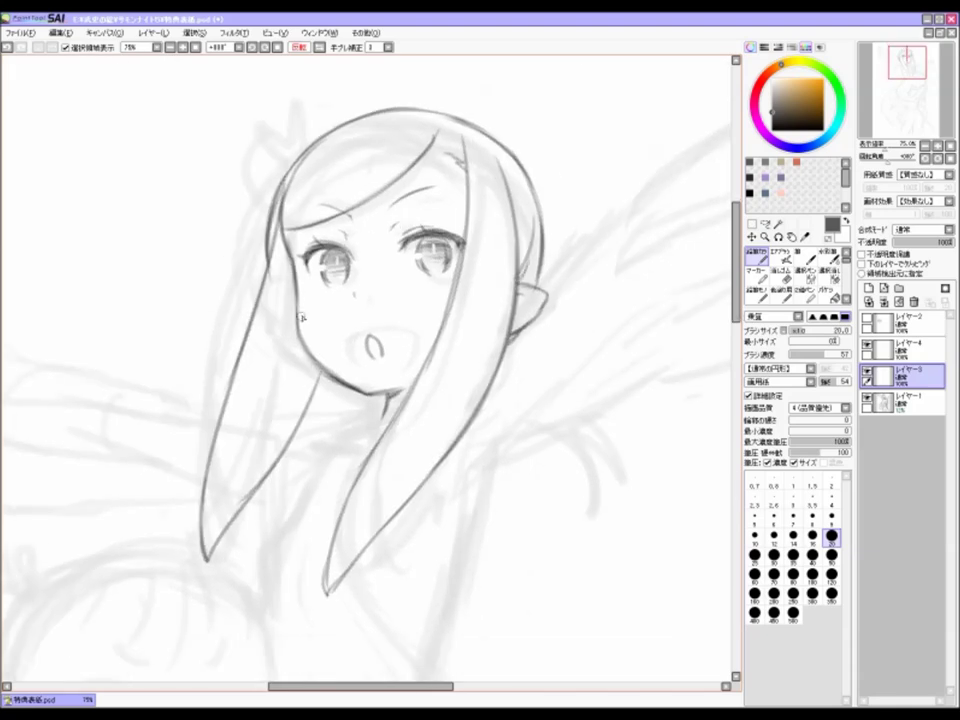
left_click_drag(378, 300, 349, 482)
left_click_drag(245, 196, 265, 378)
left_click_drag(290, 177, 270, 378)
left_click(337, 407)
left_click(337, 407)
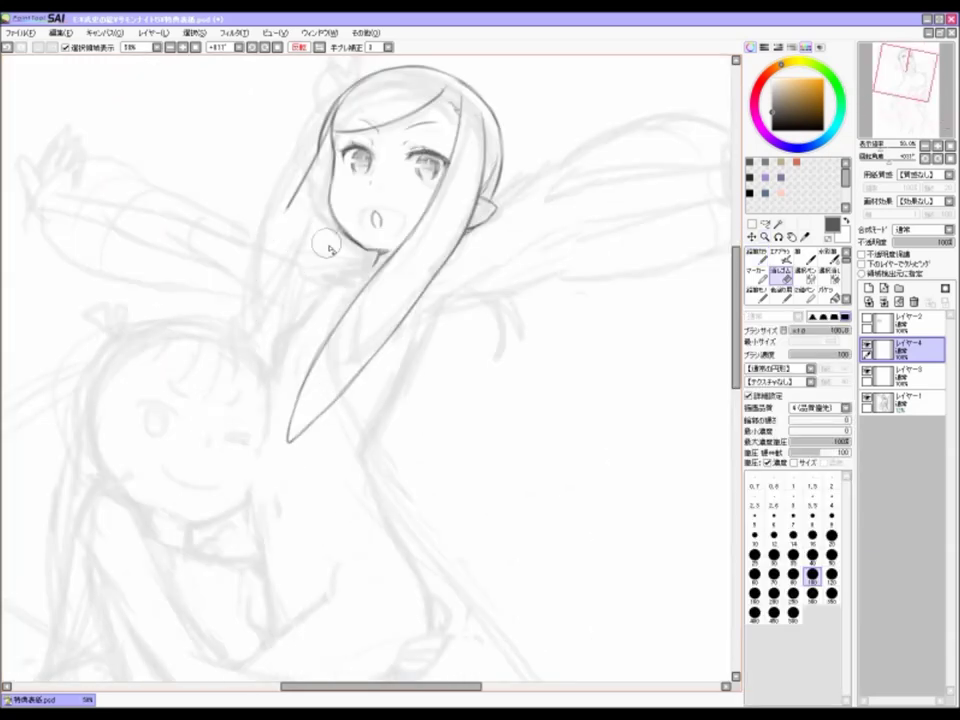
Step: Redraw the erased lock on レイヤー4 as a longer strand sweeping outward from the face, rotating the canvas for each stroke
left_click_drag(280, 215, 178, 390)
left_click_drag(281, 321, 312, 271)
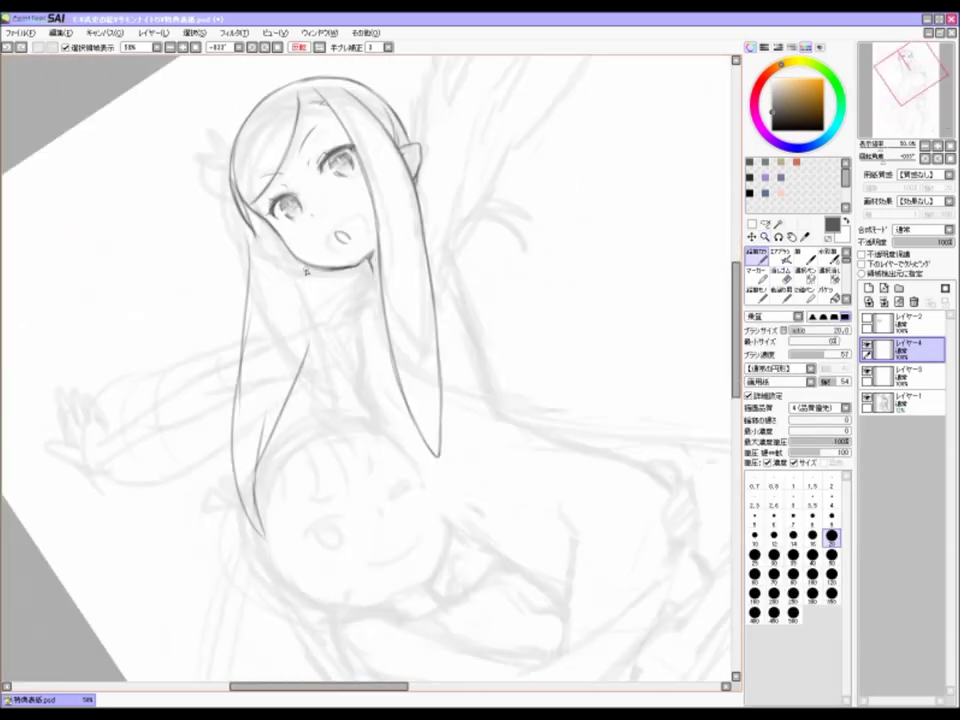
mouse_move(221, 435)
left_mouse_down()
mouse_move(276, 240)
mouse_move(429, 300)
left_mouse_up()
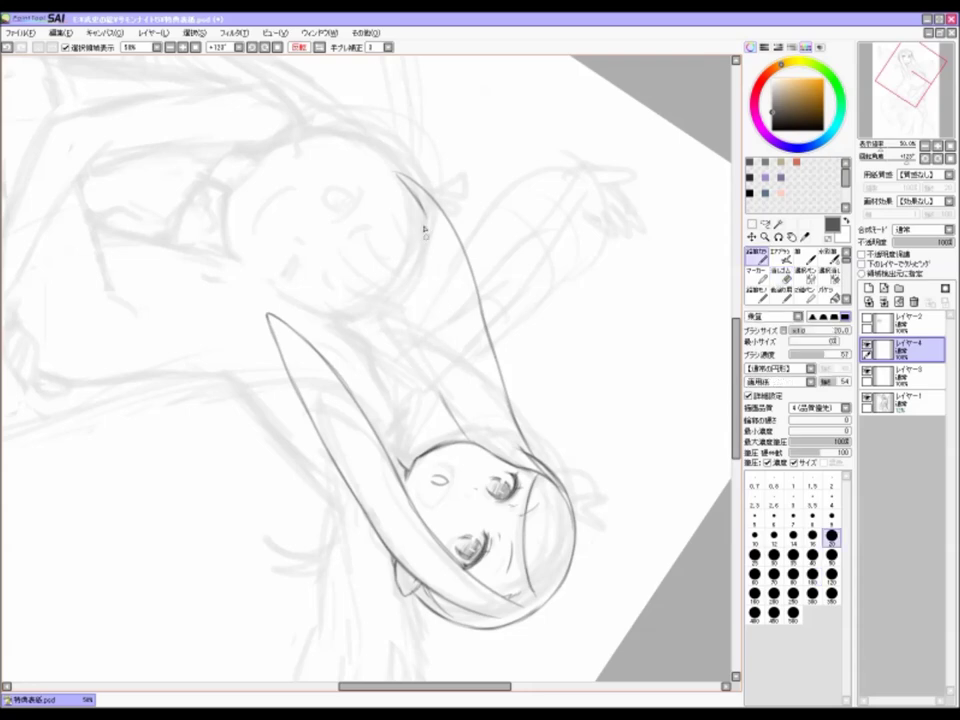
left_click_drag(460, 422, 214, 454)
left_click_drag(272, 208, 244, 366)
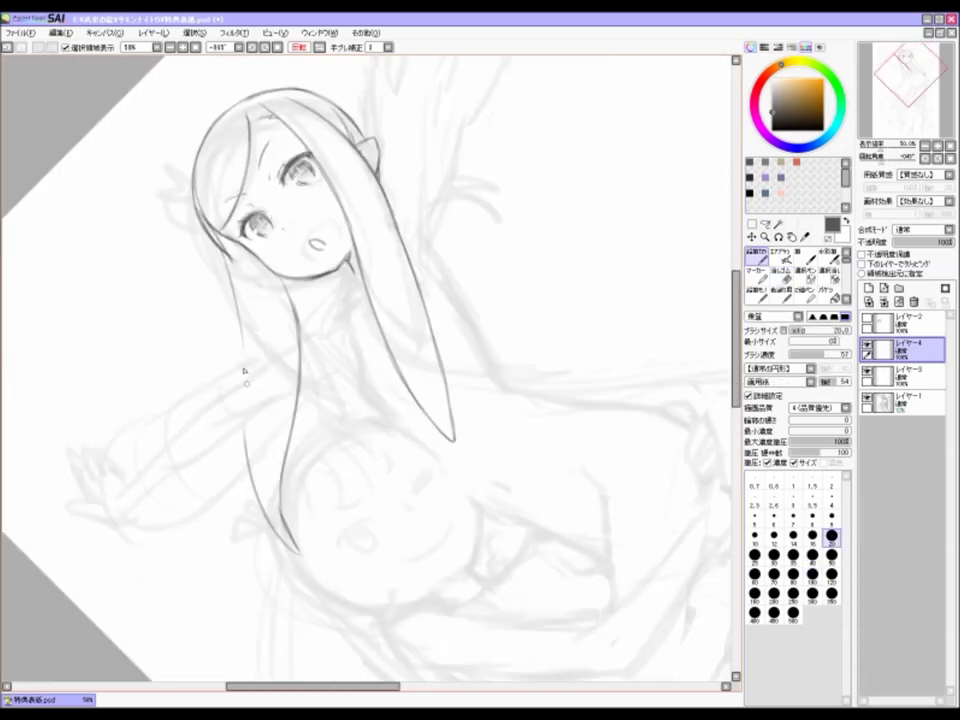
key("Home")
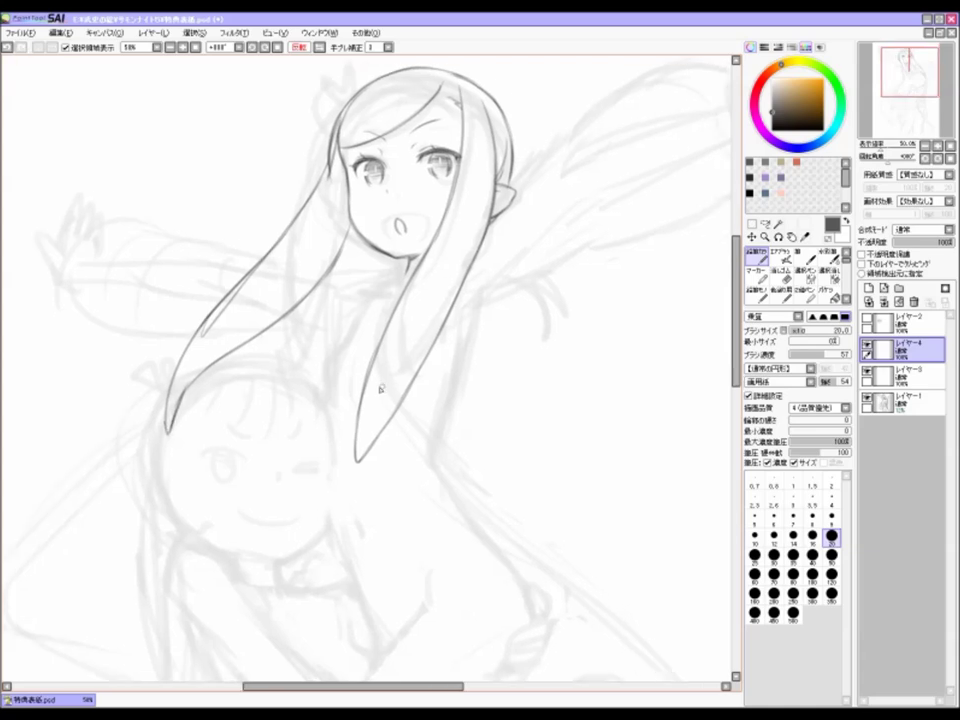
Step: Mask the sweeping lock with the selection pen and reshape its tip with a free-form transform
key("a")
mouse_move(180, 475)
left_mouse_down()
mouse_move(321, 285)
mouse_move(185, 478)
mouse_move(198, 448)
left_mouse_up()
key("ctrl+t")
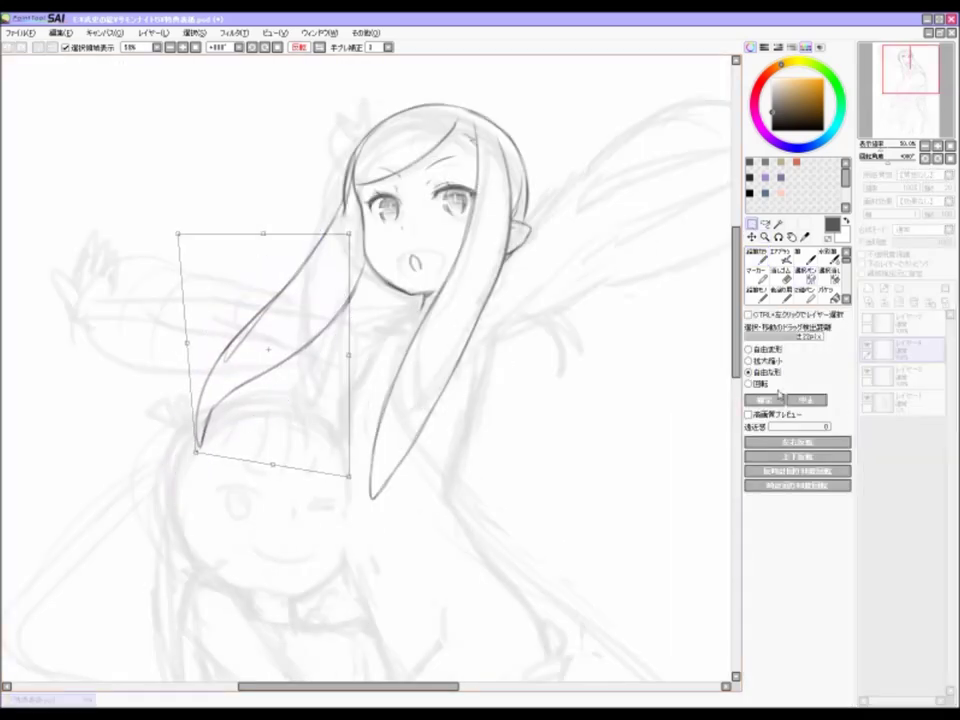
key("Return")
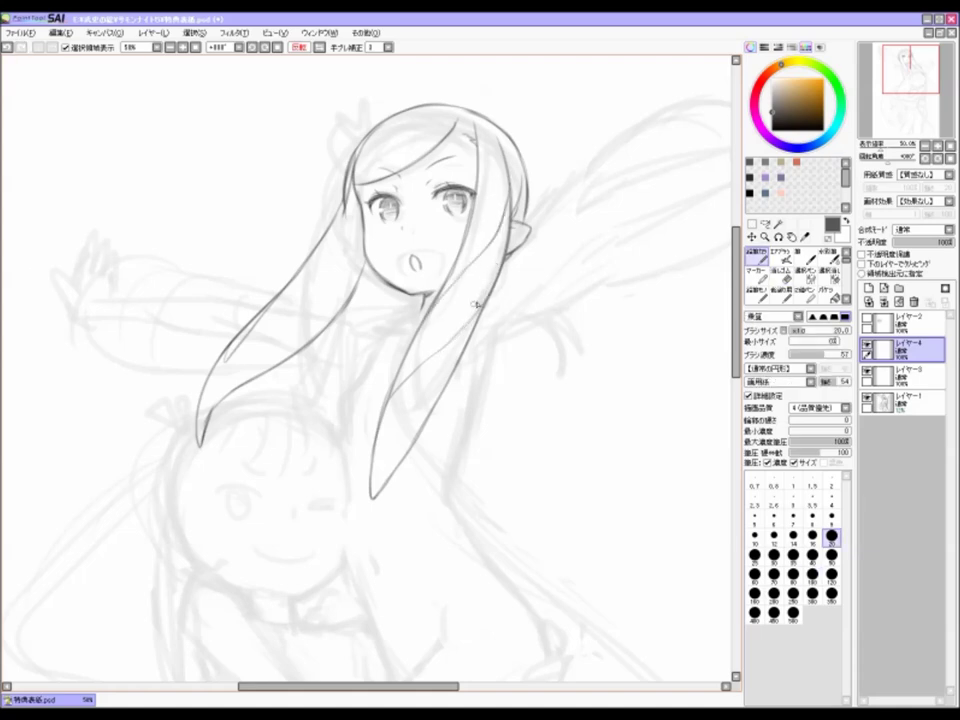
Step: Ink a curved strand line crossing the inside of the ear-side lock on レイヤー4
left_click_drag(343, 55, 235, 210)
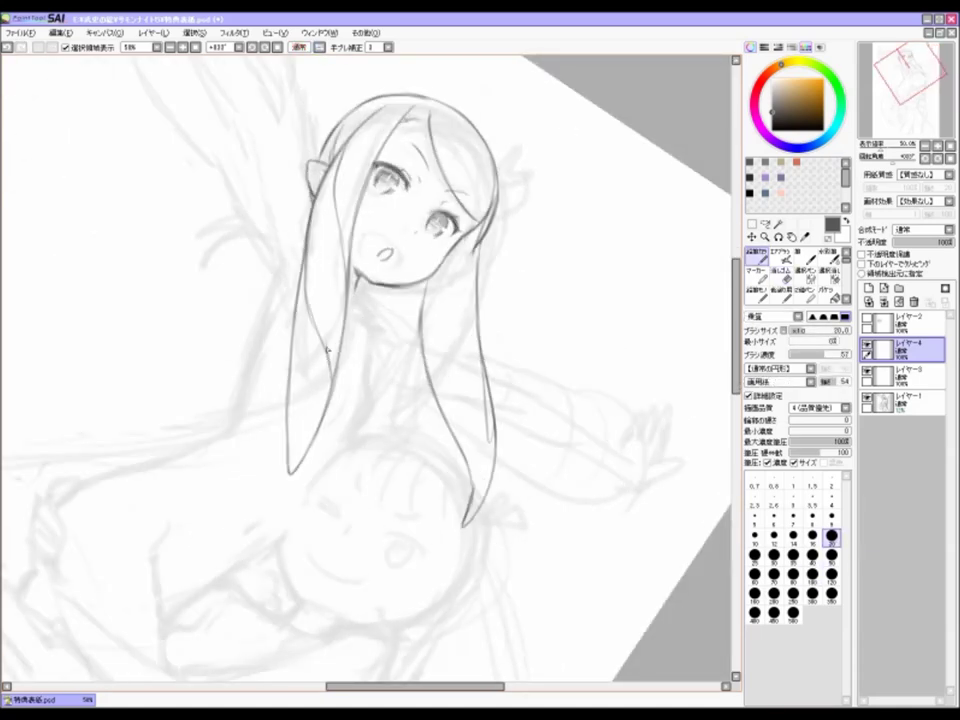
key("Delete")
key("n")
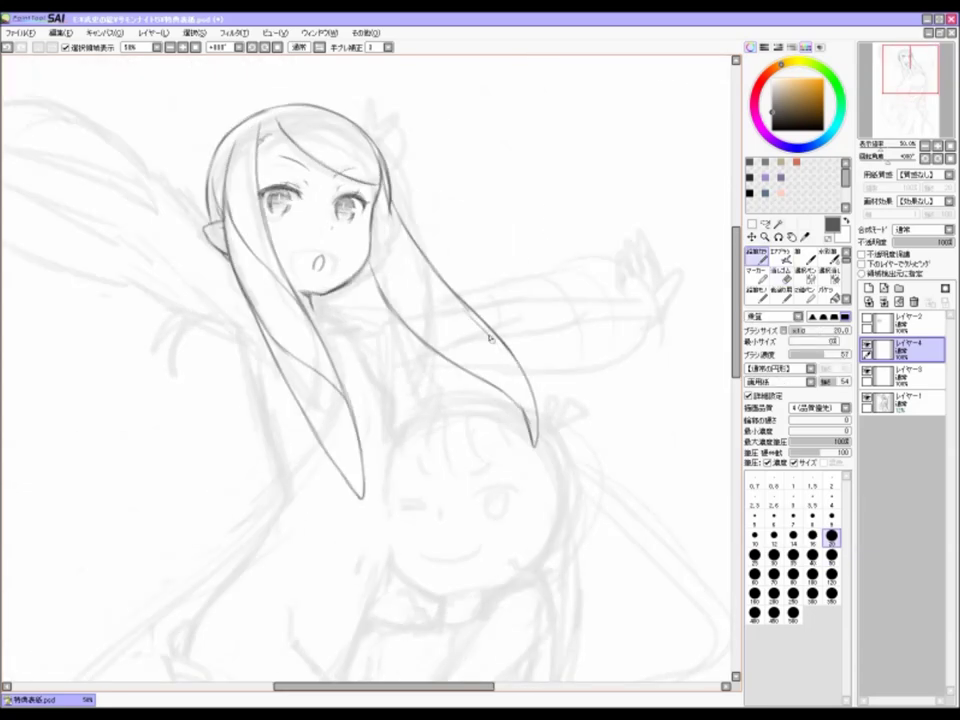
Step: Replace the small oval mouth on レイヤー3 with an open smile and hide the rough on レイヤー1
scroll(277, 194, "up", 2)
key("e")
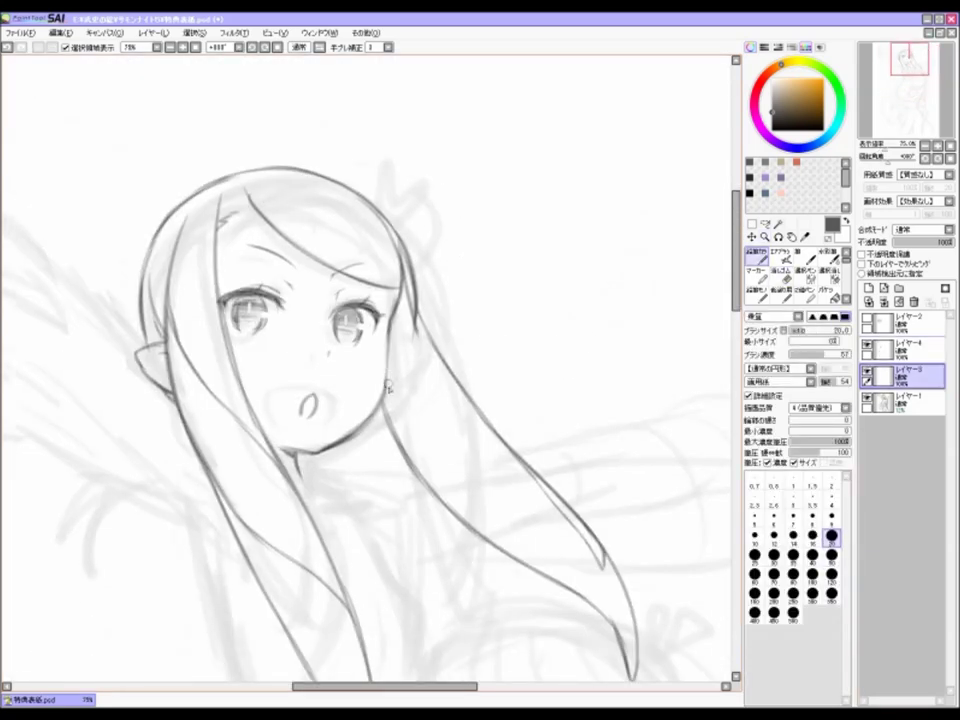
key("ctrl+space")
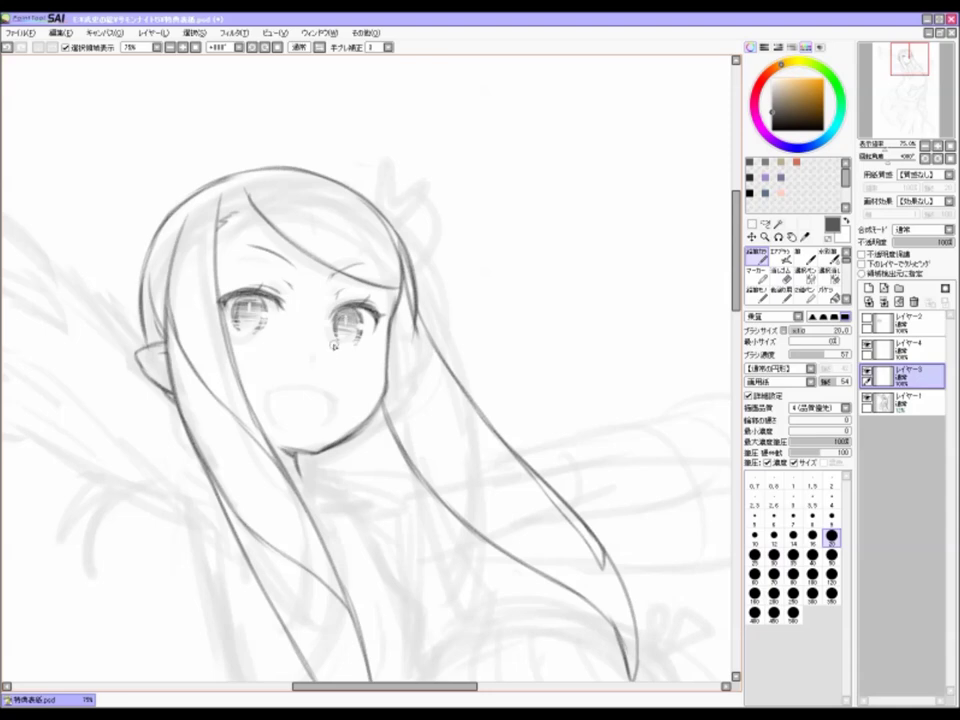
scroll(283, 526, "down", 3)
scroll(297, 268, "up", 4)
key("n")
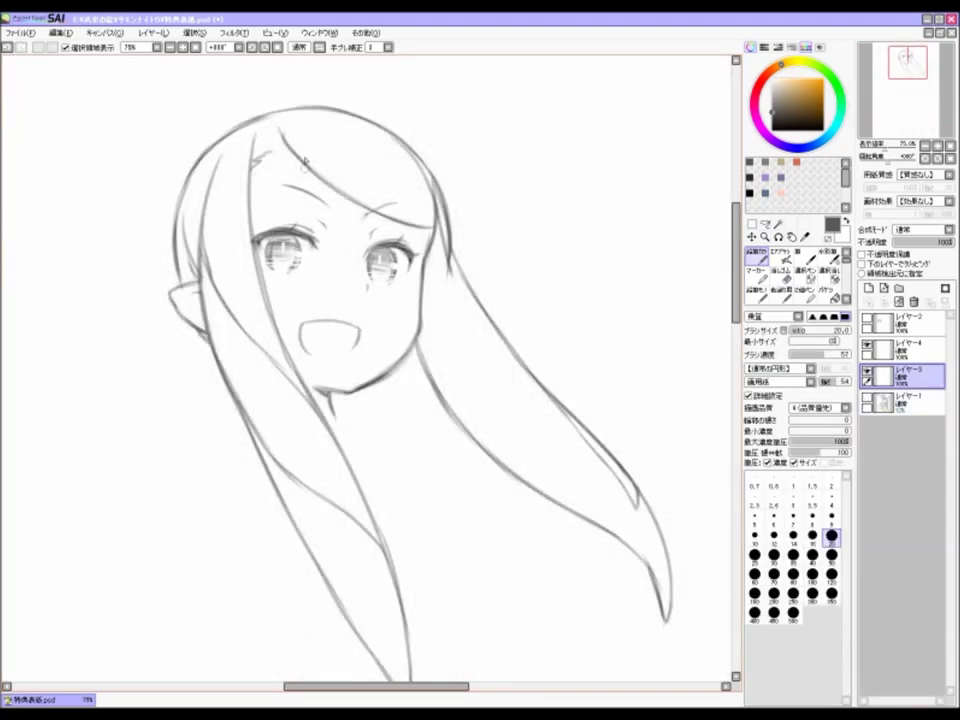
Step: Merge レイヤー4 into レイヤー3 and rework the cheek and jaw line in mirrored, rotated view
key("h")
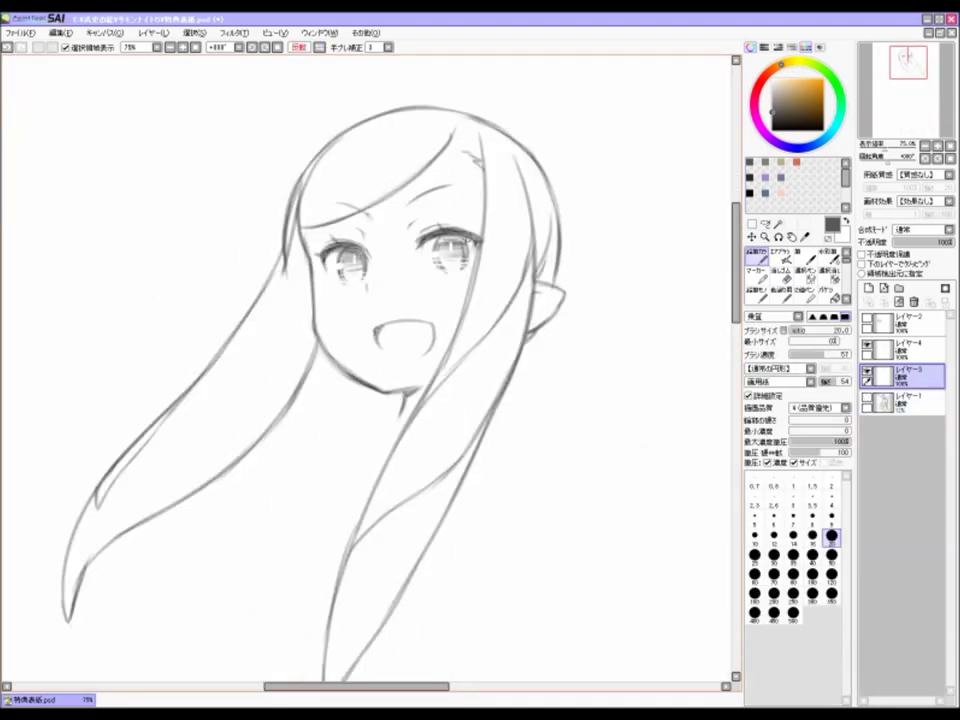
key("End")
key("End")
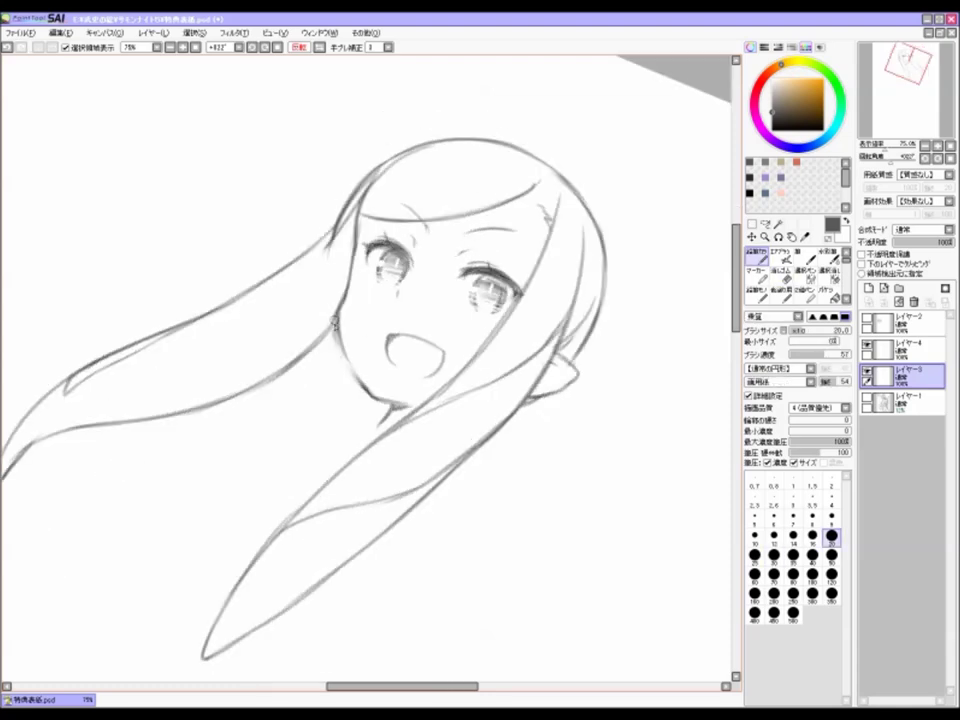
key("Home")
key("e")
key("End")
key("End")
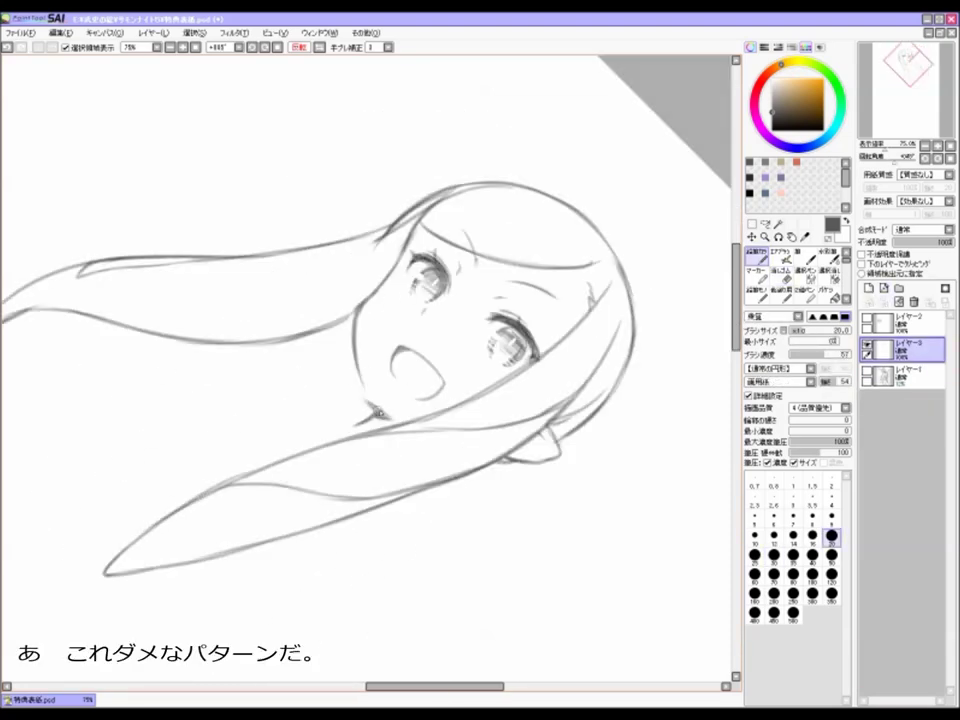
Step: Erase the mouth and neck, re-ink the jaw with a slightly pointed chin, and clean up the lines at the temple
key("Delete")
key("Delete")
key("n")
key("Home")
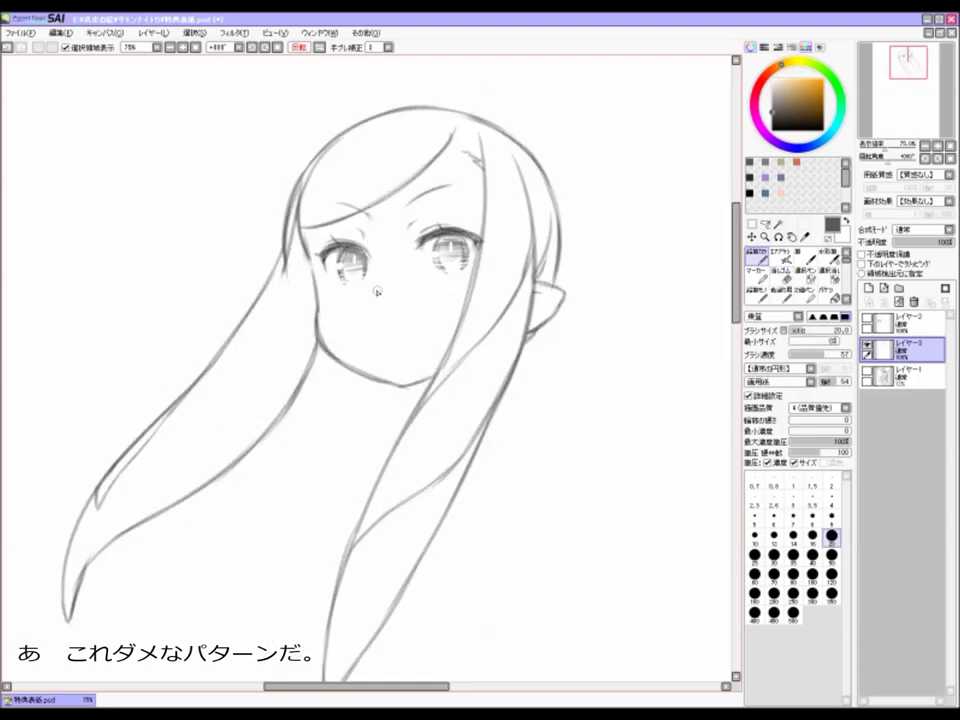
scroll(380, 360, "up", 2)
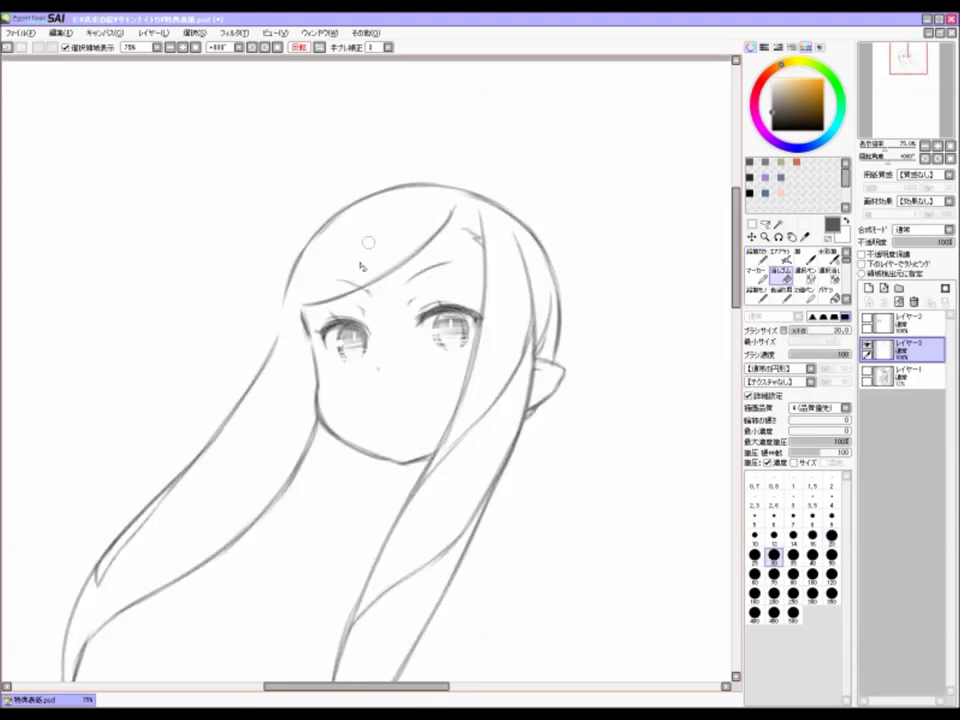
Step: Duplicate レイヤー3, select the top outline of the head on the copy, and move it upward
key("ctrl+j")
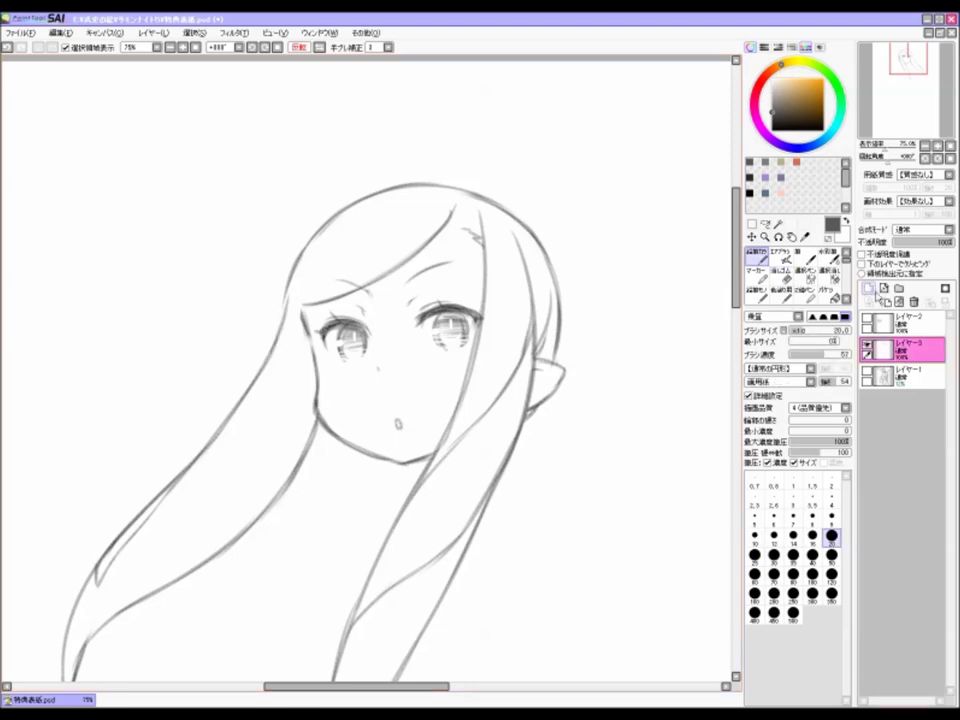
key("s")
mouse_move(268, 286)
left_mouse_down()
mouse_move(408, 184)
mouse_move(562, 342)
left_mouse_up()
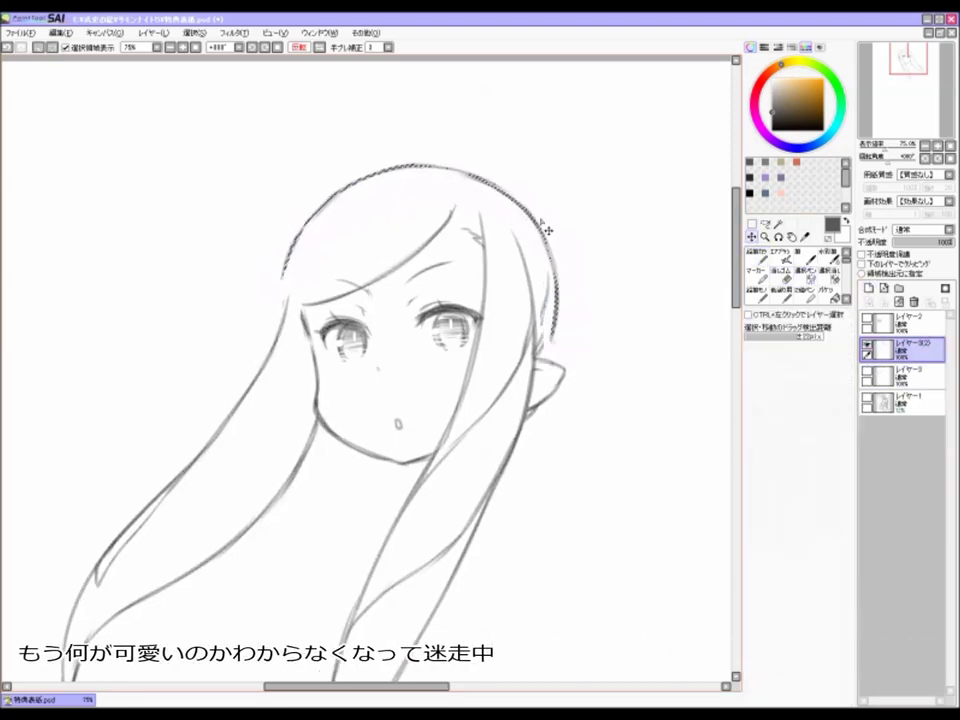
key("ctrl+t")
key("Return")
key("ctrl+d")
Step: Re-ink the sides of the raised head outline on レイヤー3(2) so they connect to the locks and ear
key("n")
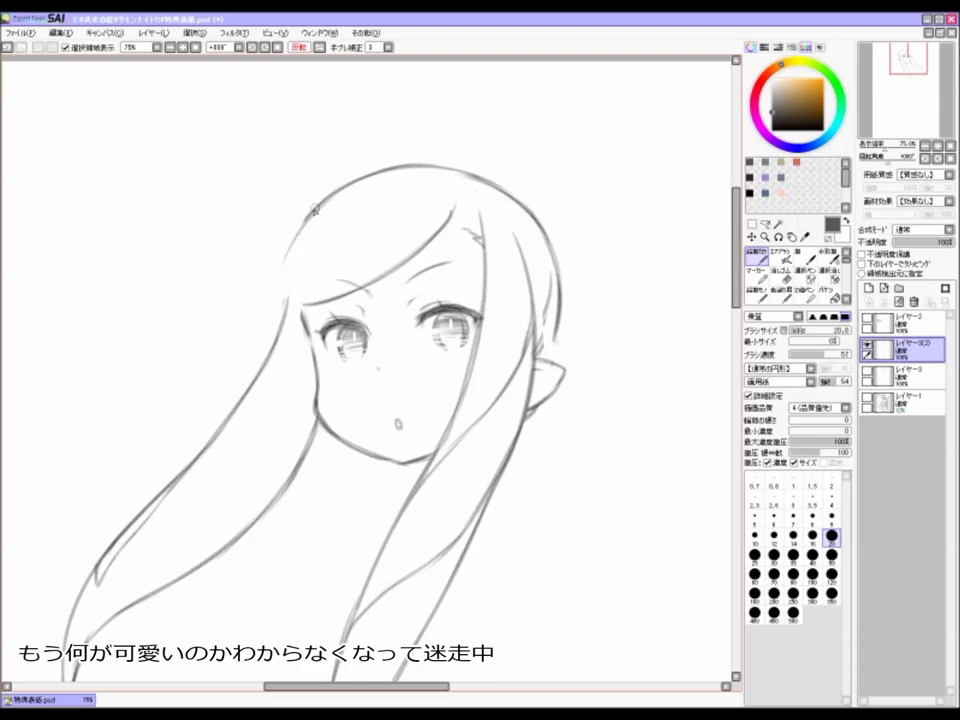
left_click_drag(553, 288, 557, 340)
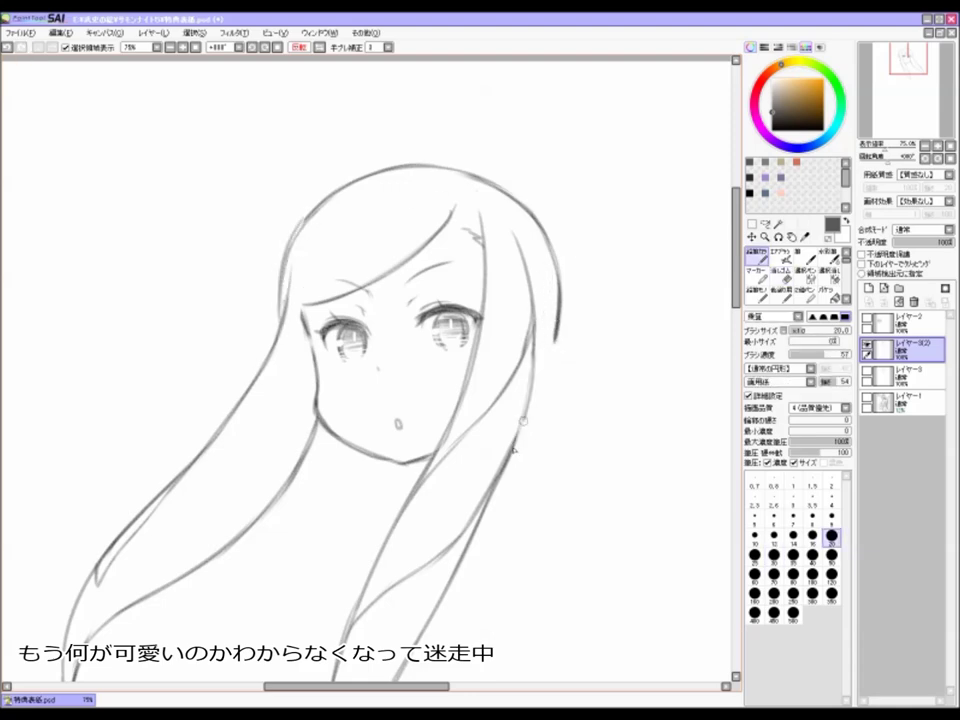
scroll(380, 370, "down", 2)
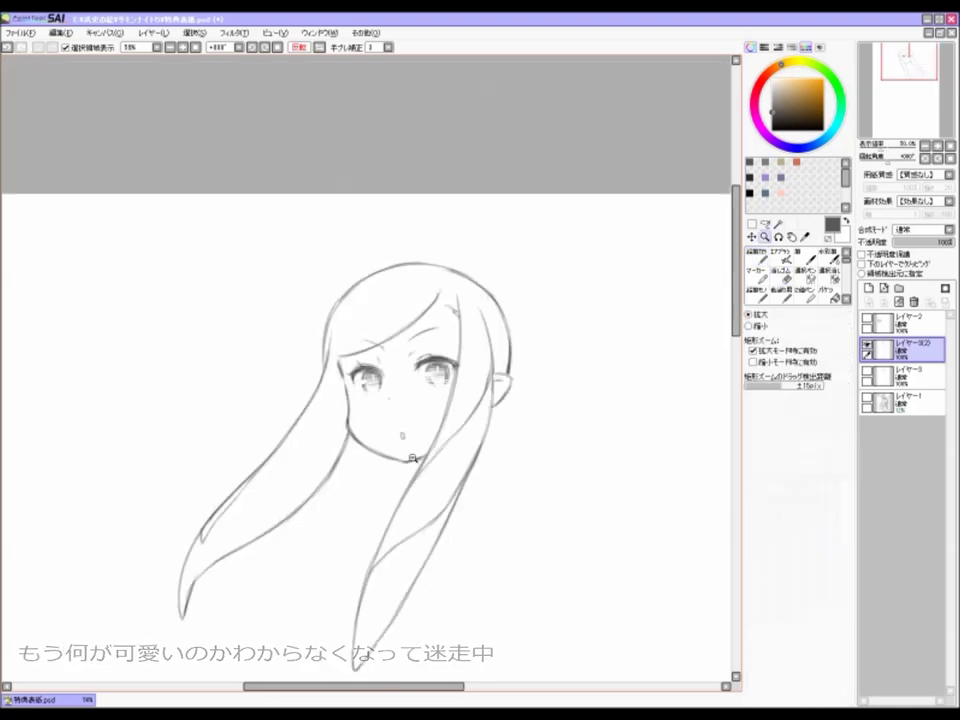
Step: Show the rough on レイヤー1 again and erase the cheek, jaw and mouth lines on レイヤー3(2)
scroll(380, 370, "up", 3)
left_click_drag(396, 407, 333, 355)
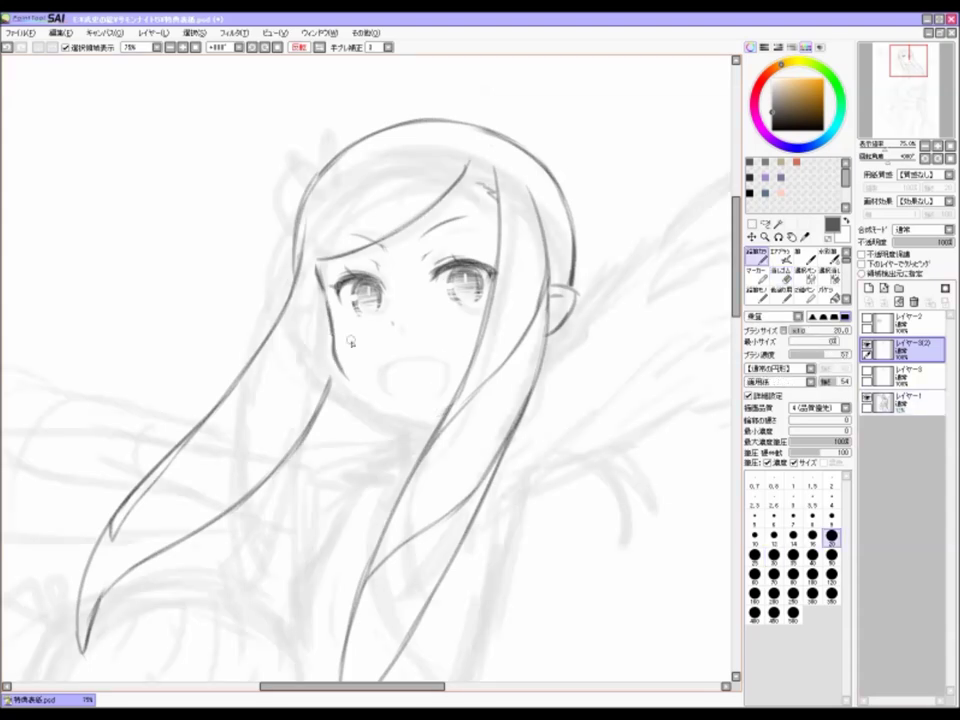
key("e")
scroll(350, 340, "down", 2)
scroll(396, 195, "up", 2)
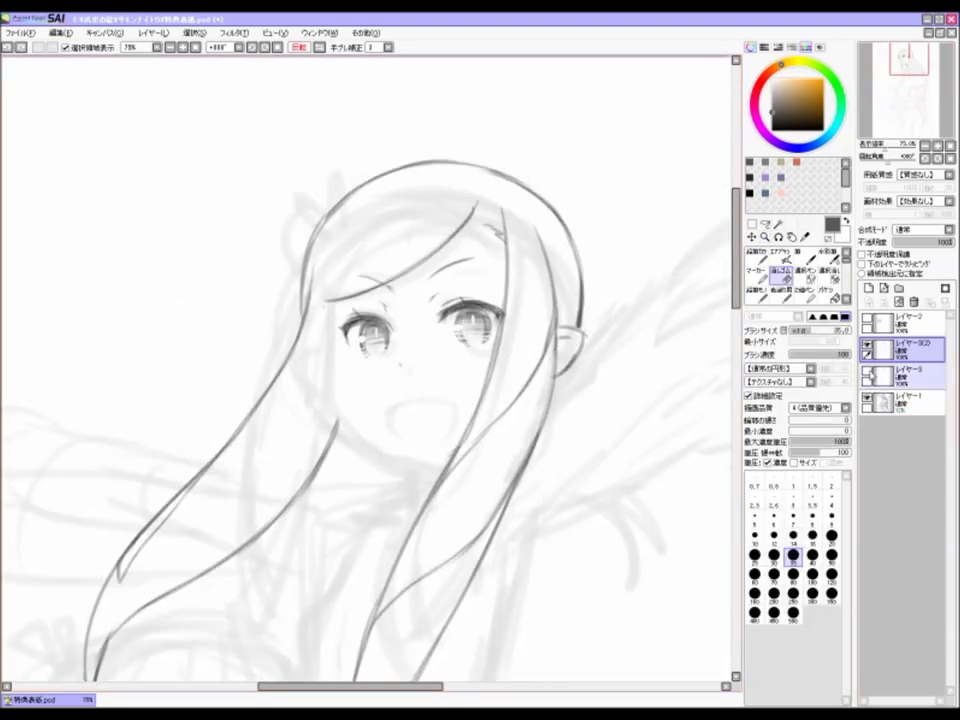
key("ctrl+z")
Step: Hide レイヤー3(2), go back to レイヤー3, and ink the second ear at the edge of the far cheek
left_click(905, 373)
key("n")
scroll(333, 325, "down", 1)
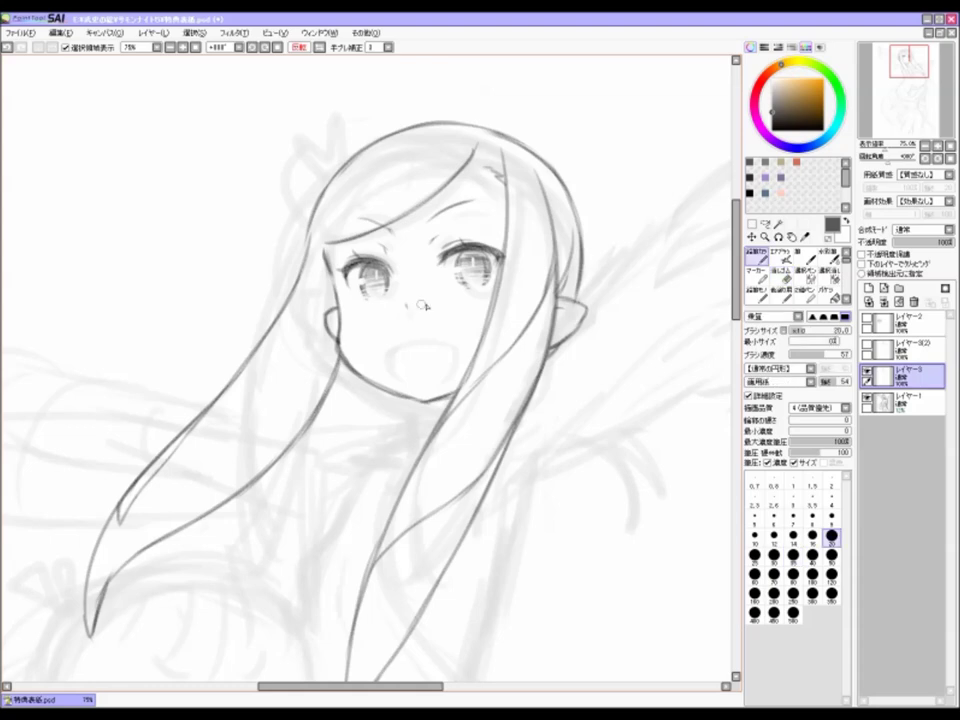
Step: Re-ink the hair outline at the temple on レイヤー3 and redraw the pointed ear as a rounded one
scroll(367, 336, "down", 1)
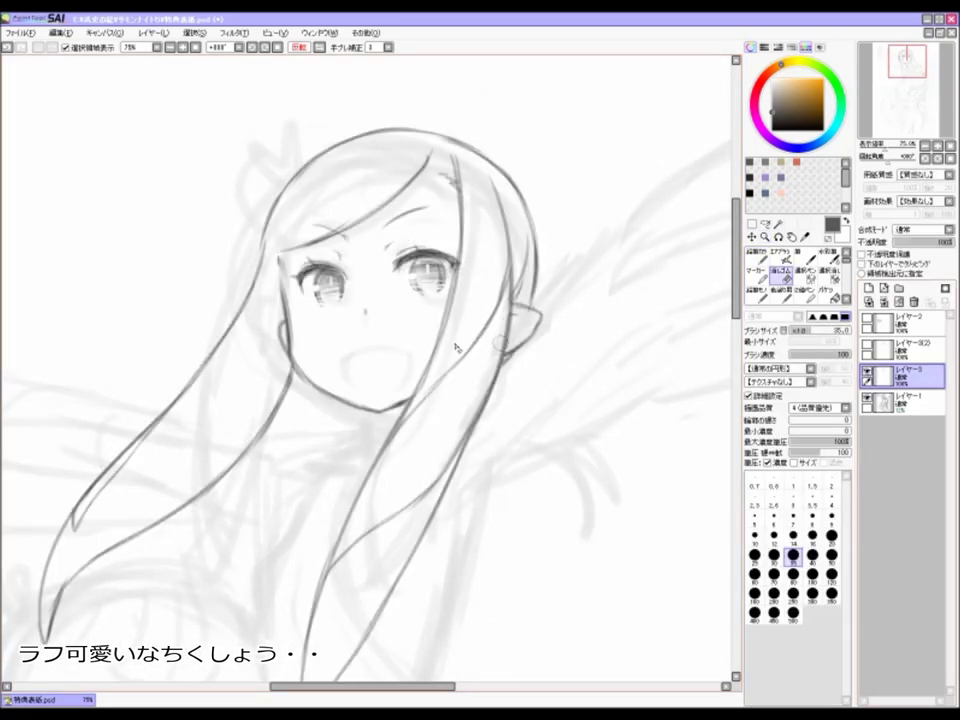
left_click(372, 362)
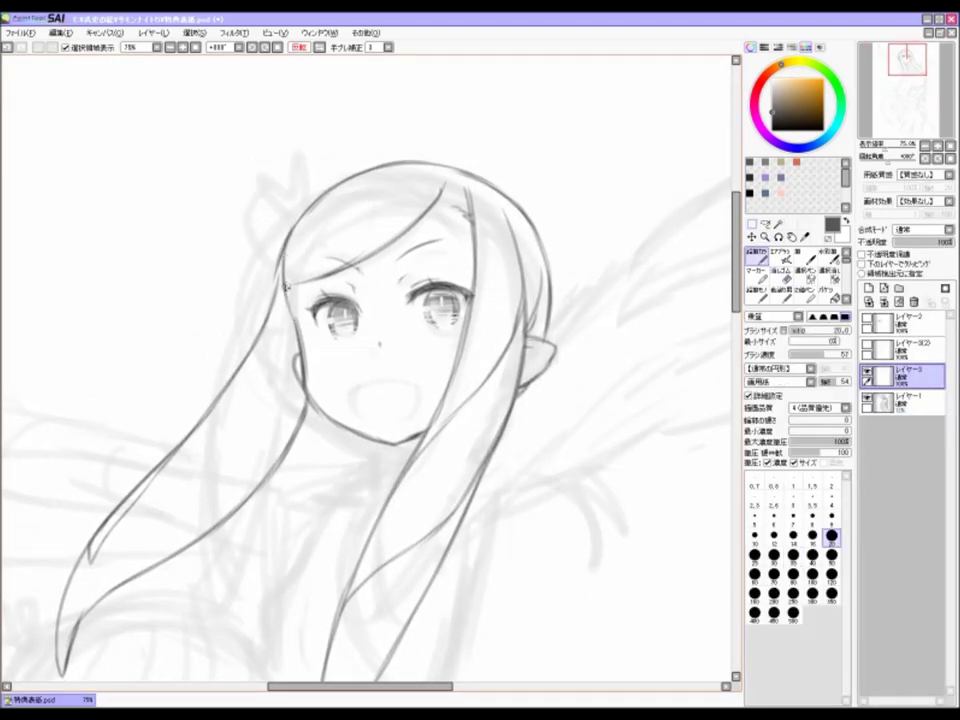
mouse_move(286, 285)
left_mouse_down()
mouse_move(272, 214)
mouse_move(321, 222)
mouse_move(316, 193)
left_mouse_up()
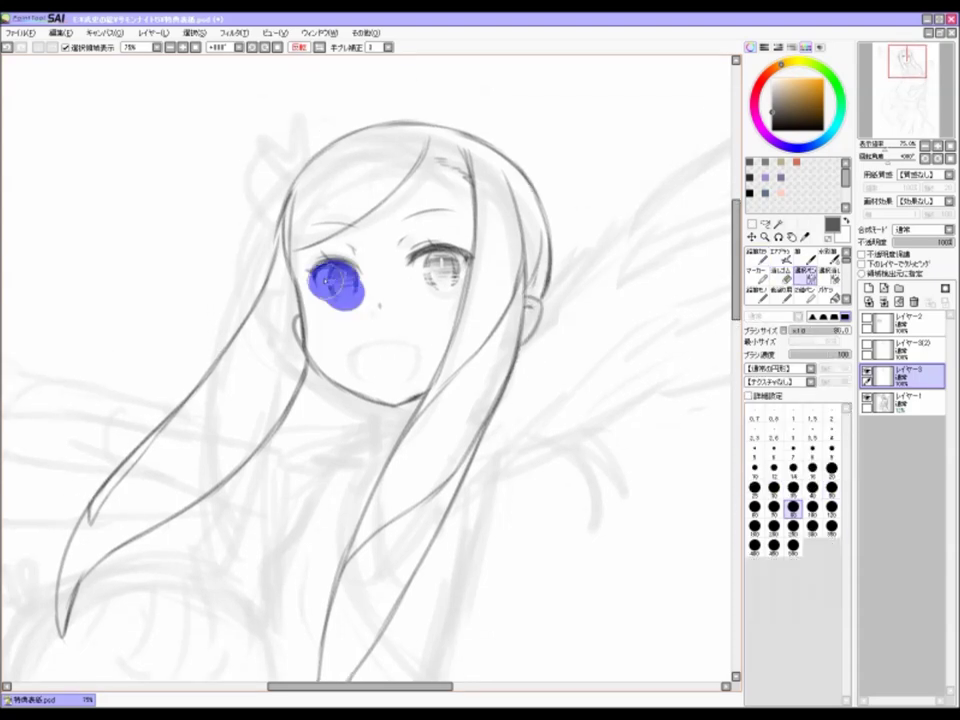
Step: Transform the selected far eye and ink a small open mouth and the shaded neck below the chin on レイヤー3
key("ctrl+t")
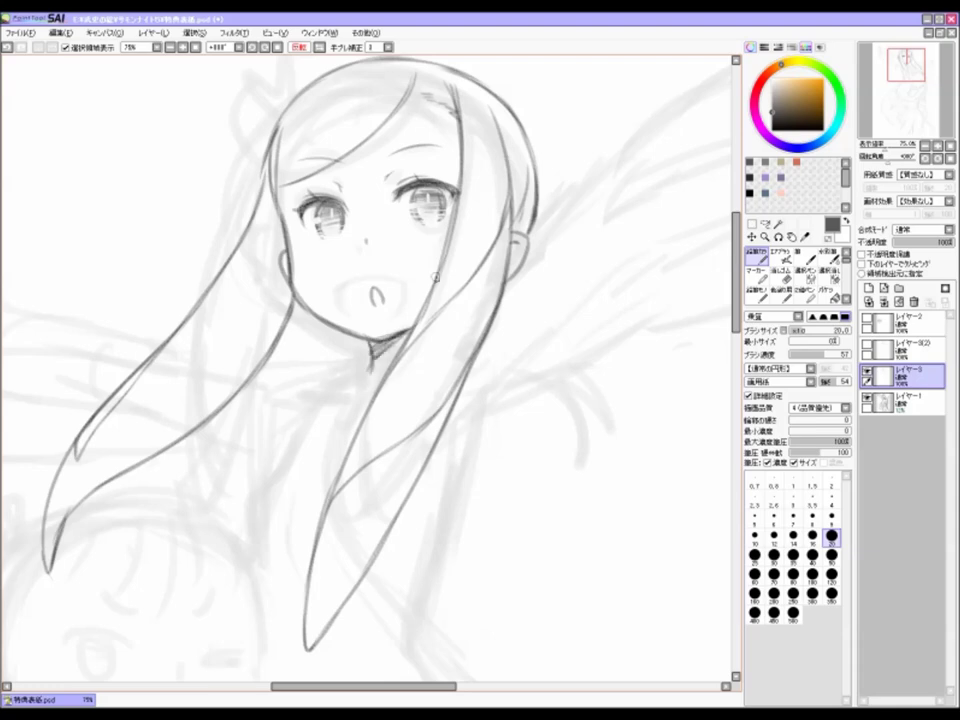
scroll(435, 275, "up", 3)
key("h")
key("ctrl+z")
Step: Ink the ribbon and loose curls at the upper girl's crown and the curled tip beside her shoulder on レイヤー3
left_click_drag(380, 185, 414, 205)
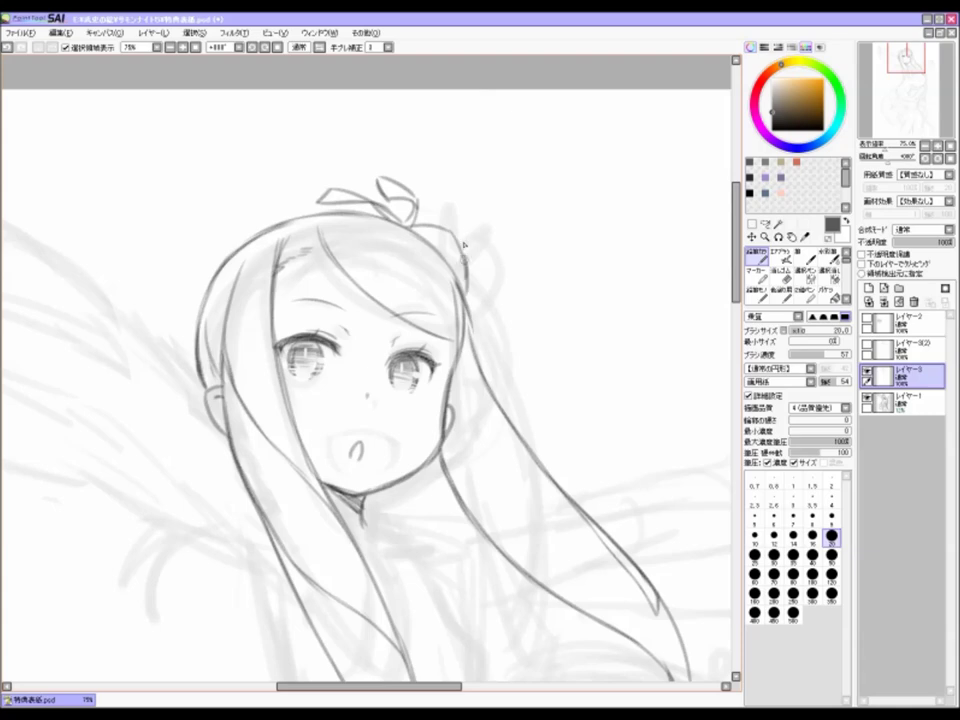
scroll(317, 328, "down", 2)
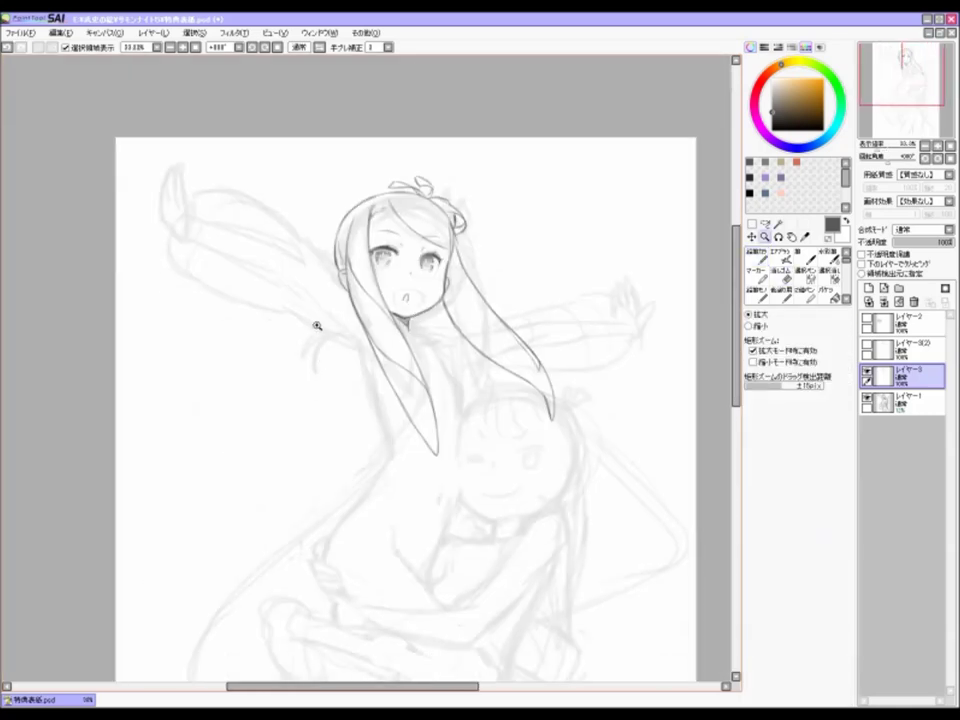
scroll(317, 328, "up", 1)
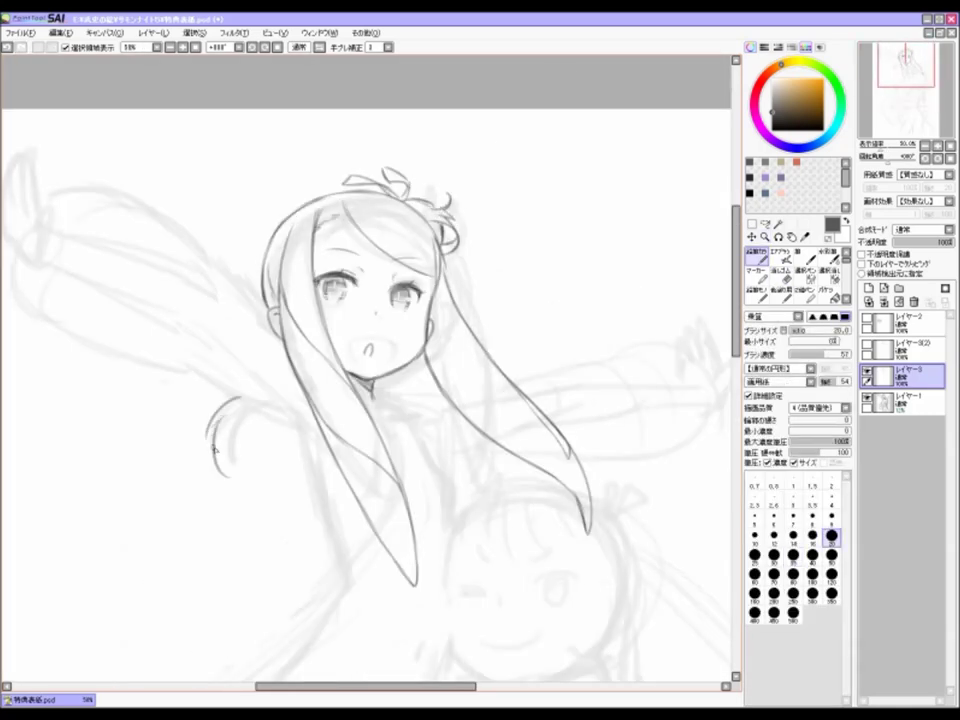
scroll(268, 407, "up", 2)
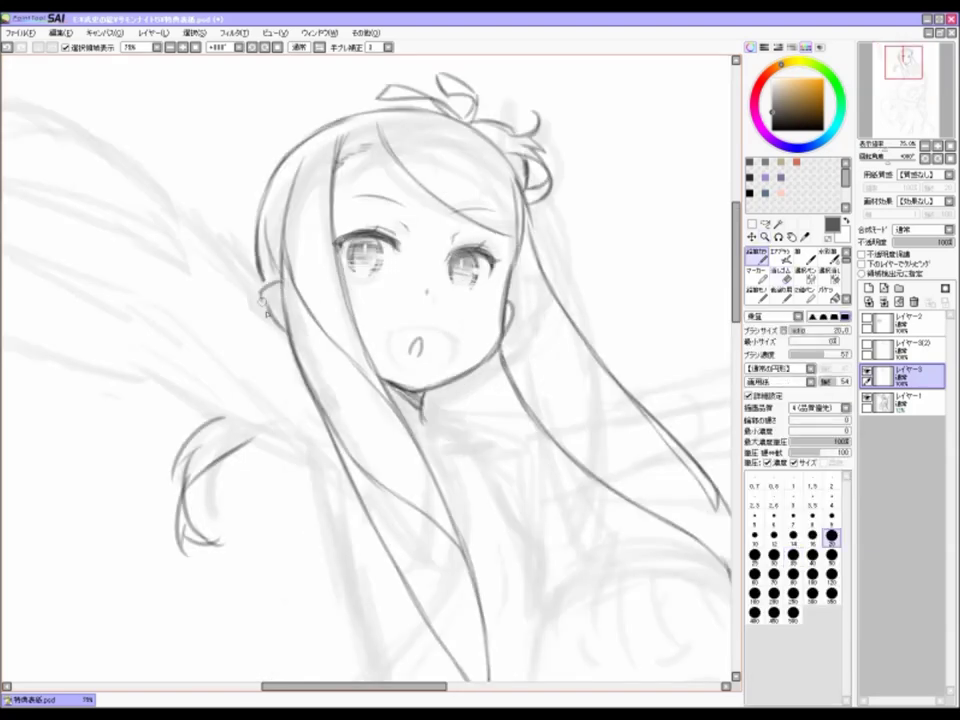
scroll(260, 232, "up", 1)
Step: Draw an eye line and a vertical centre guideline across the face on a new layer above レイヤー3 and lower its opacity
key("ctrl+shift+n")
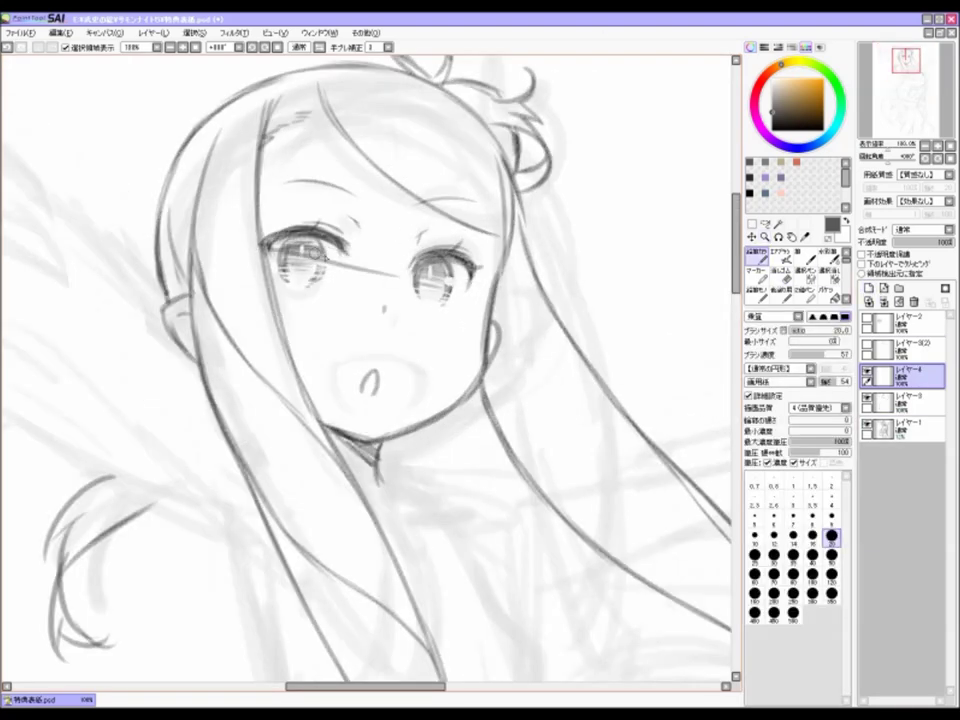
scroll(449, 379, "down", 2)
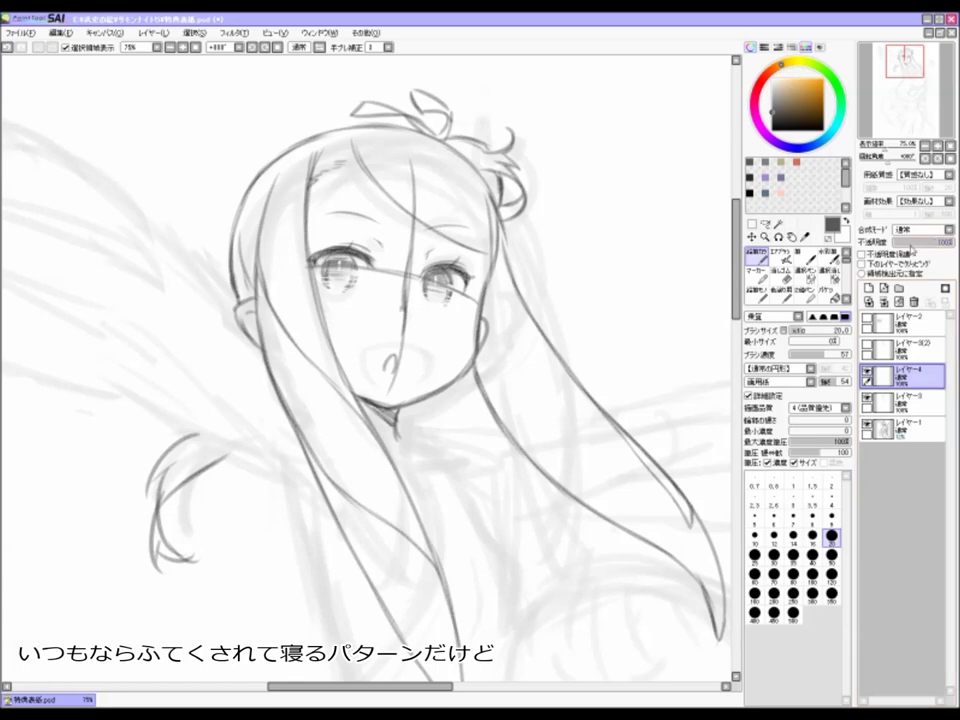
key("ctrl+shift+n")
Step: Duplicate レイヤー3 and rotate the far eye on the copy to follow the face guidelines
key("s")
scroll(401, 337, "up", 1)
left_click_drag(445, 240, 478, 285)
key("ctrl+t")
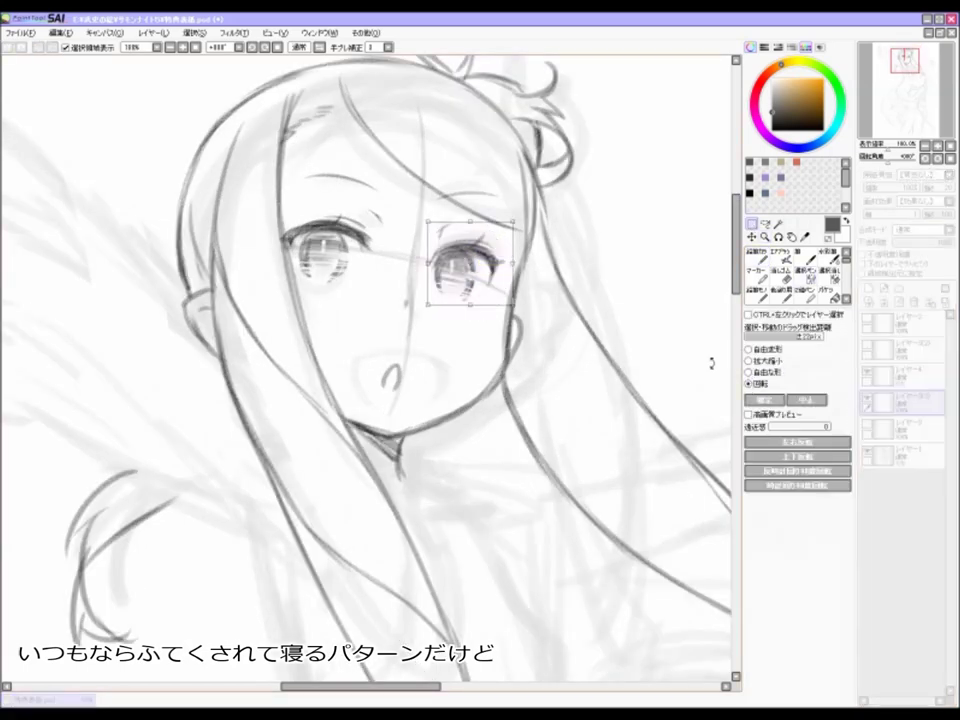
key("Return")
Step: Clean up the upper girl's eyes on レイヤー3(3) in a mirrored view with a size 7 eraser
key("ctrl+space")
left_click(519, 466)
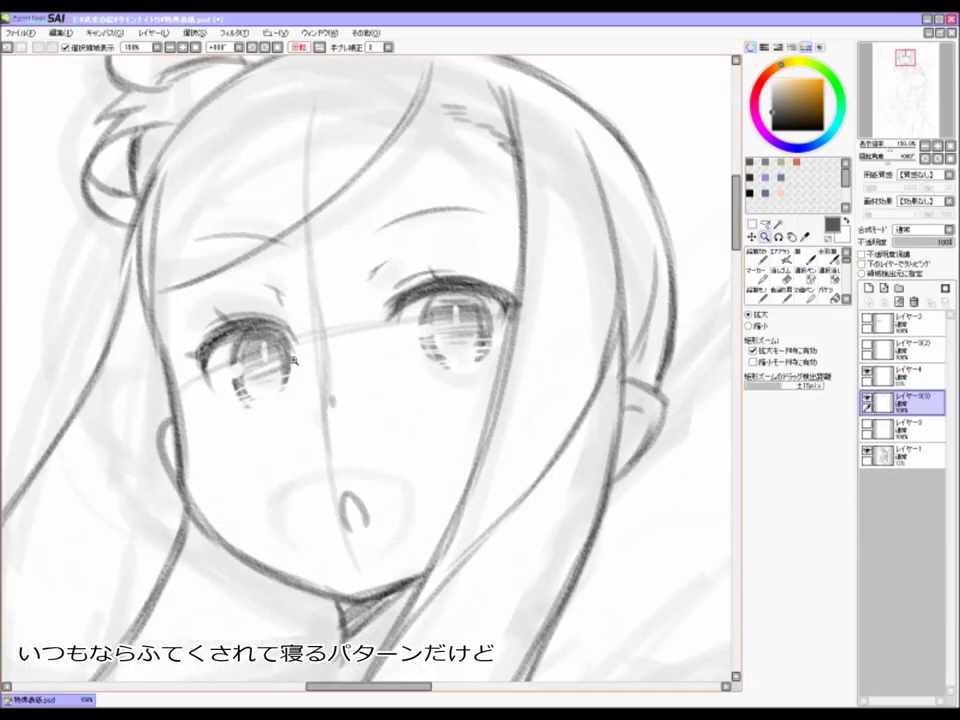
key("e")
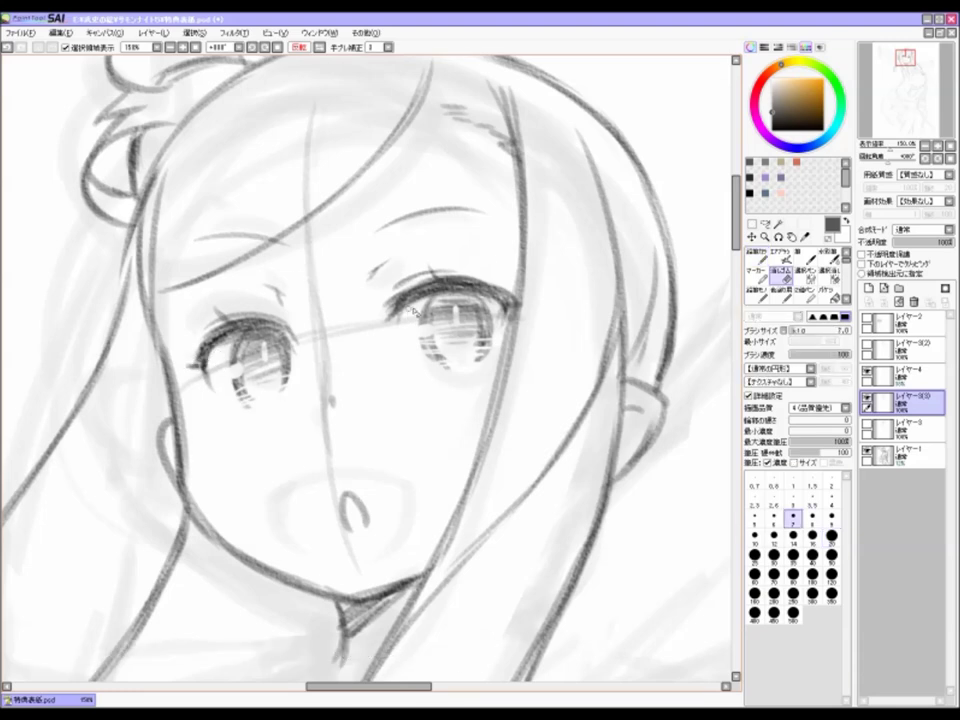
left_click(441, 430, "ctrl+alt")
left_click(441, 430, "ctrl+alt")
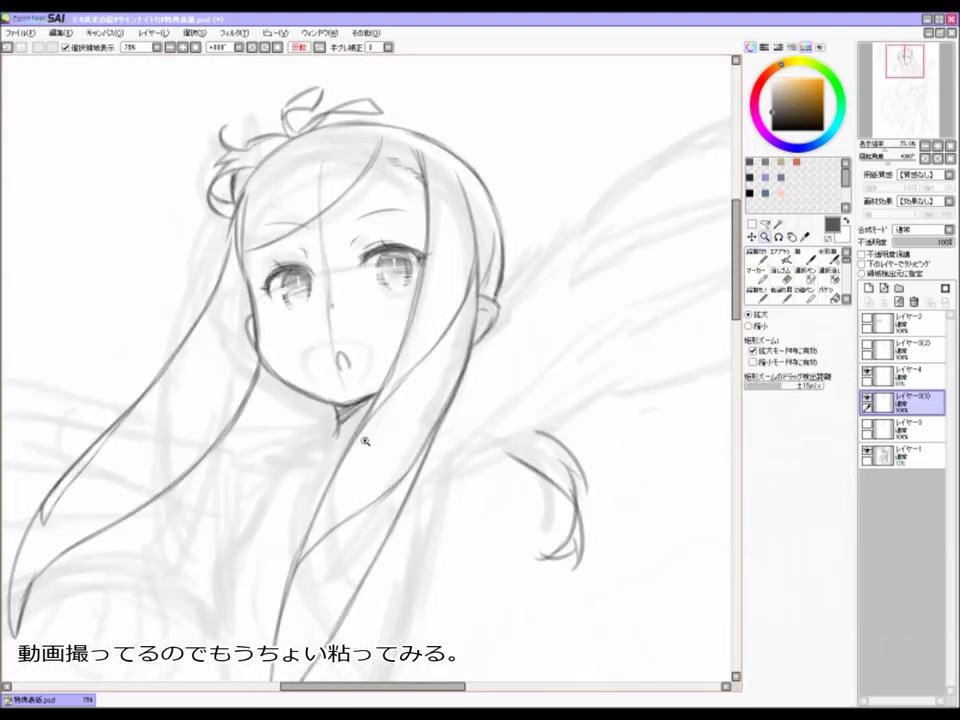
Step: Erase the small mouth and chin shading on レイヤー3(3) and ink a wide open smile with a cleaner jaw and neck
key("e")
key("n")
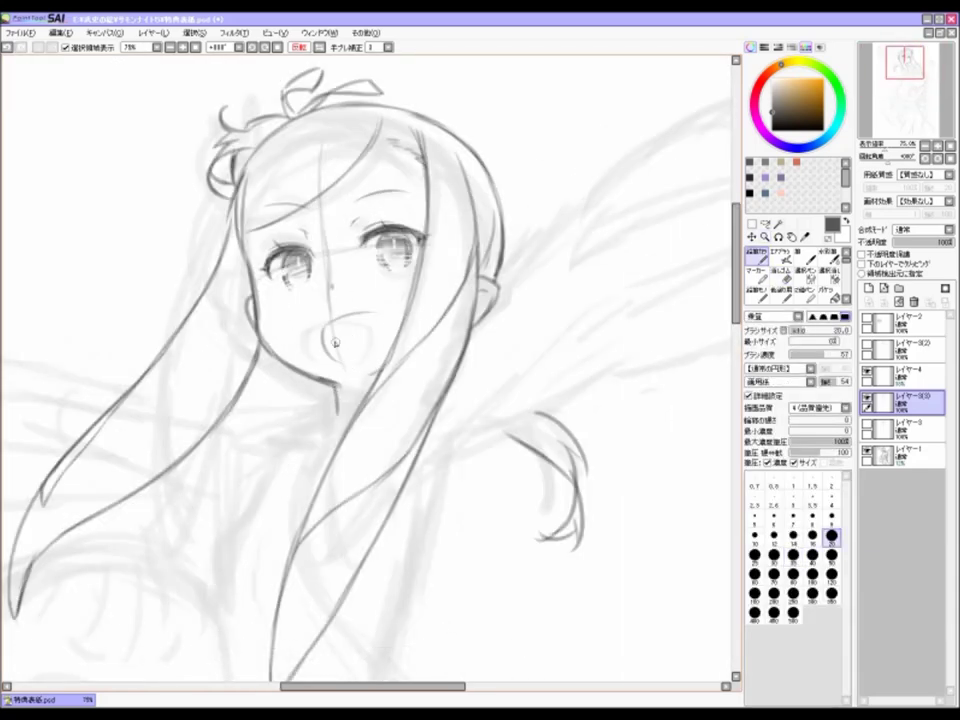
key("h")
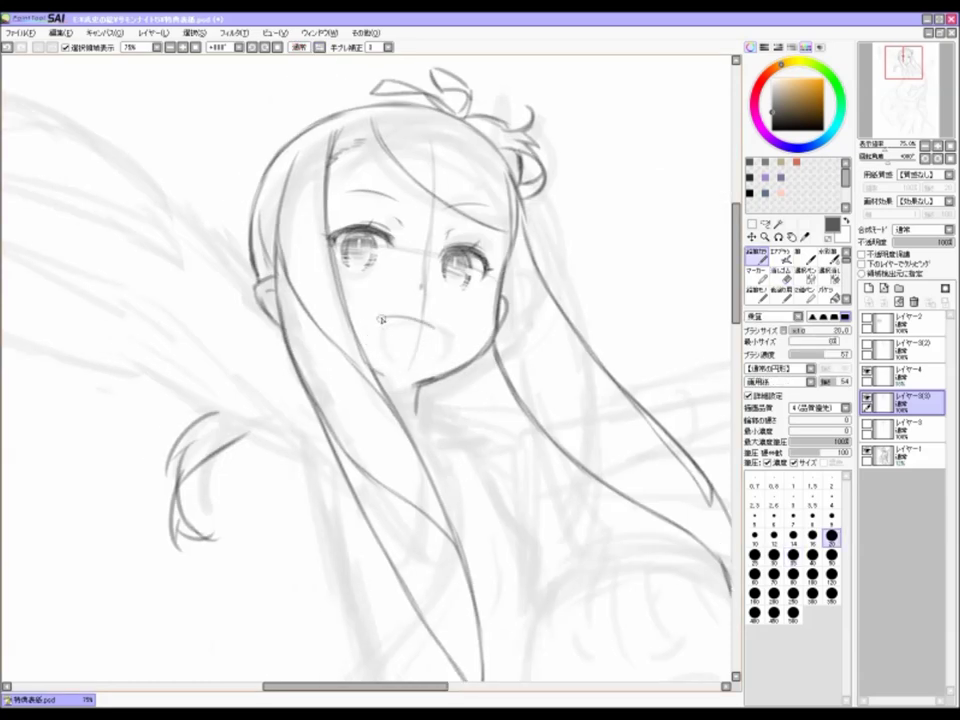
left_click(425, 243, "ctrl+alt")
left_click(425, 243, "ctrl")
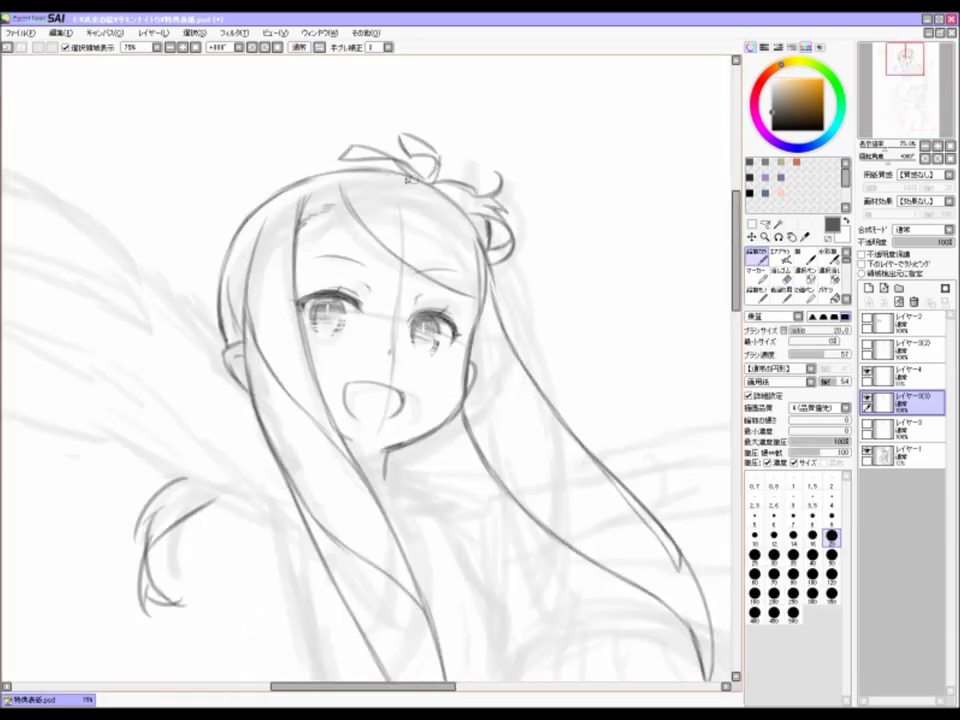
Step: Write つかれた。 beside the upper girl's head and remove it again
left_click(443, 233, "ctrl+alt")
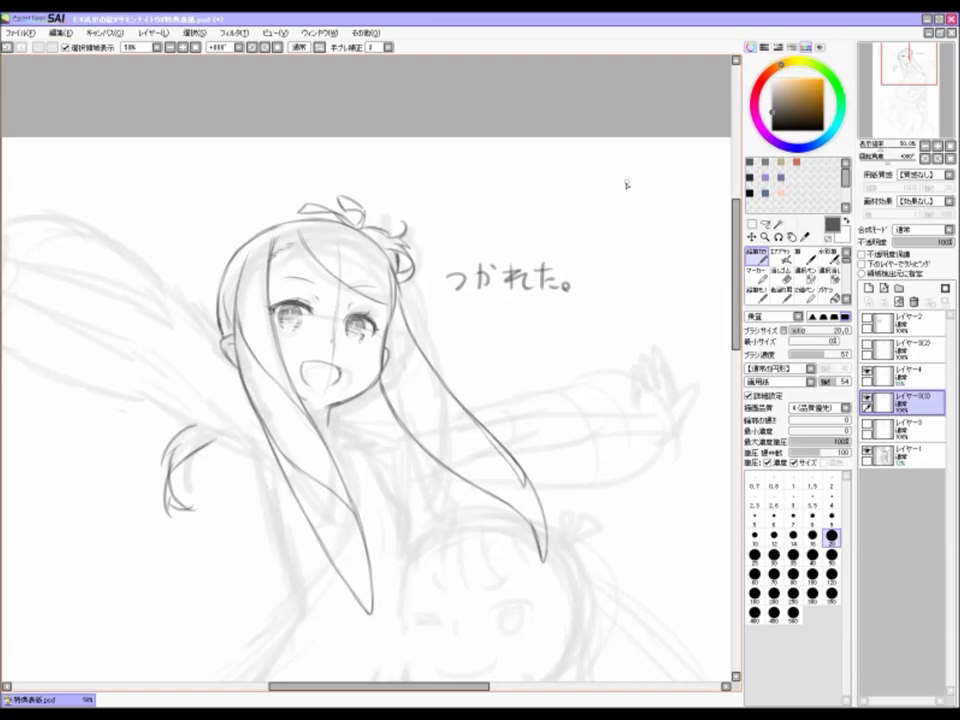
scroll(626, 184, "down", 2)
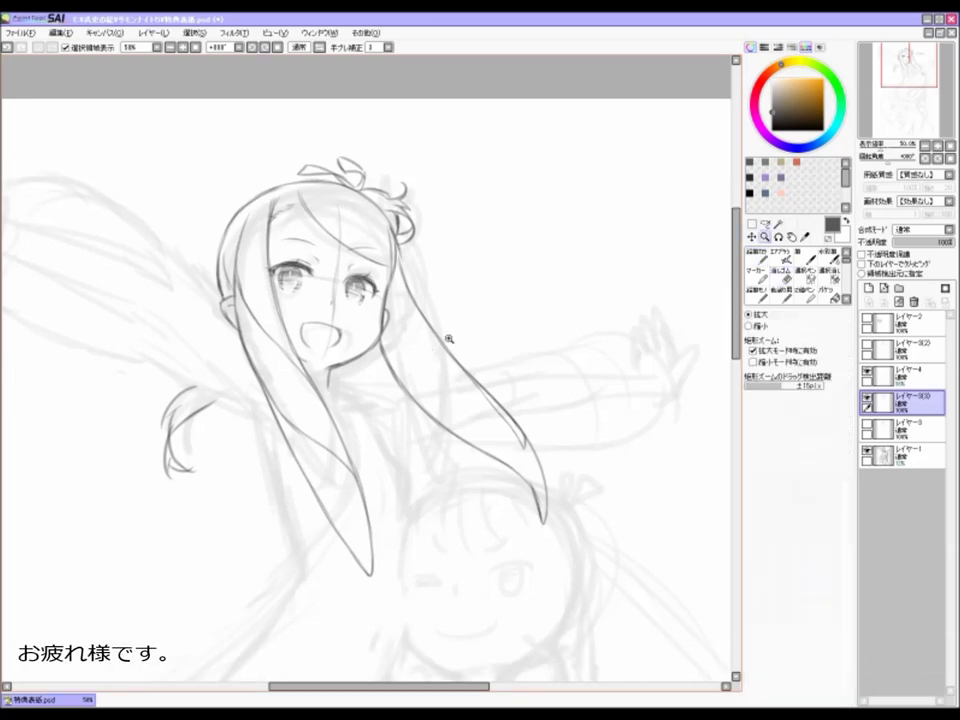
Step: Ink the back, waist and front outline of the upper girl's torso on a new layer above レイヤー3(3)
left_click_drag(450, 336, 480, 266)
scroll(304, 412, "down", 4)
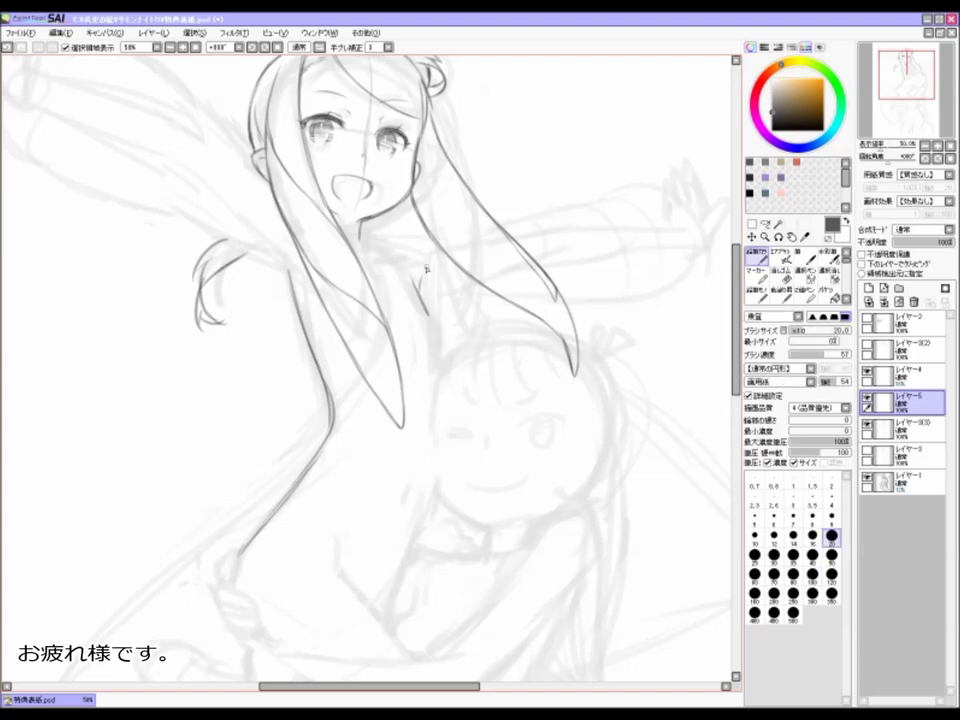
scroll(432, 428, "down", 2)
scroll(432, 428, "down", 2)
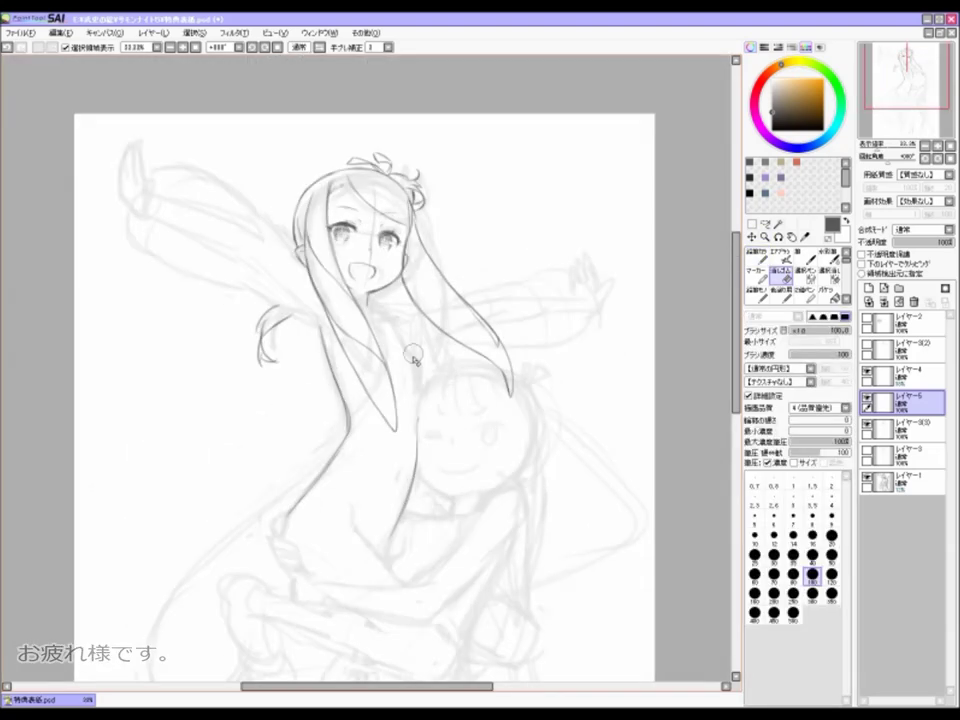
scroll(413, 440, "up", 2)
left_click_drag(376, 548, 540, 354)
Step: Ink the lower girl's crown, cheek, jaw and neck outline on レイヤー5
left_click(577, 328, "ctrl+alt")
scroll(443, 439, "up", 5)
key("Home")
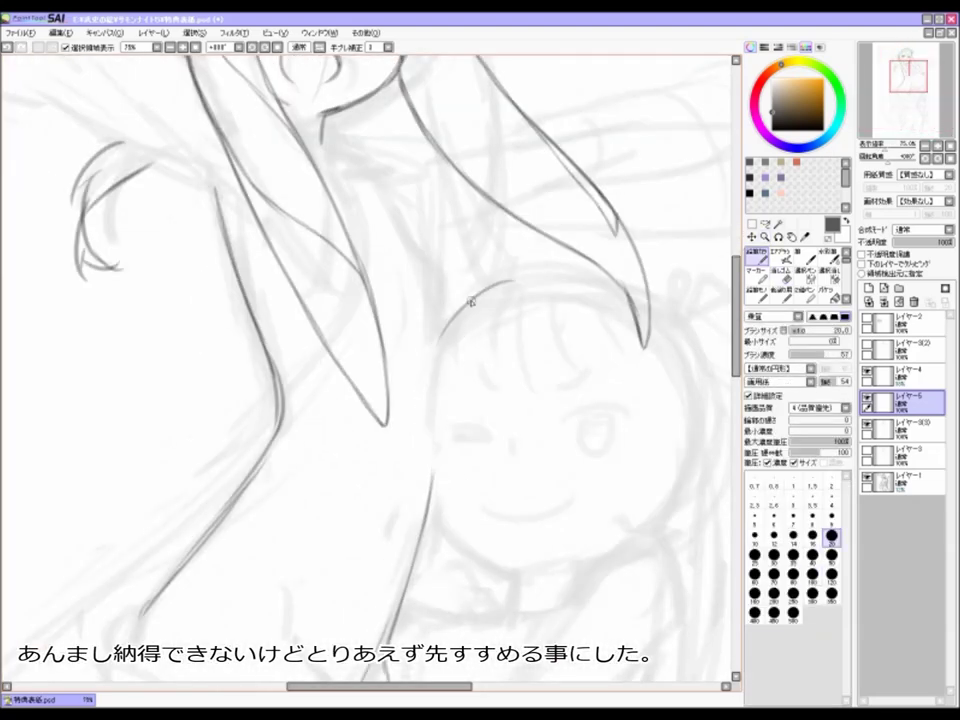
scroll(470, 553, "down", 2)
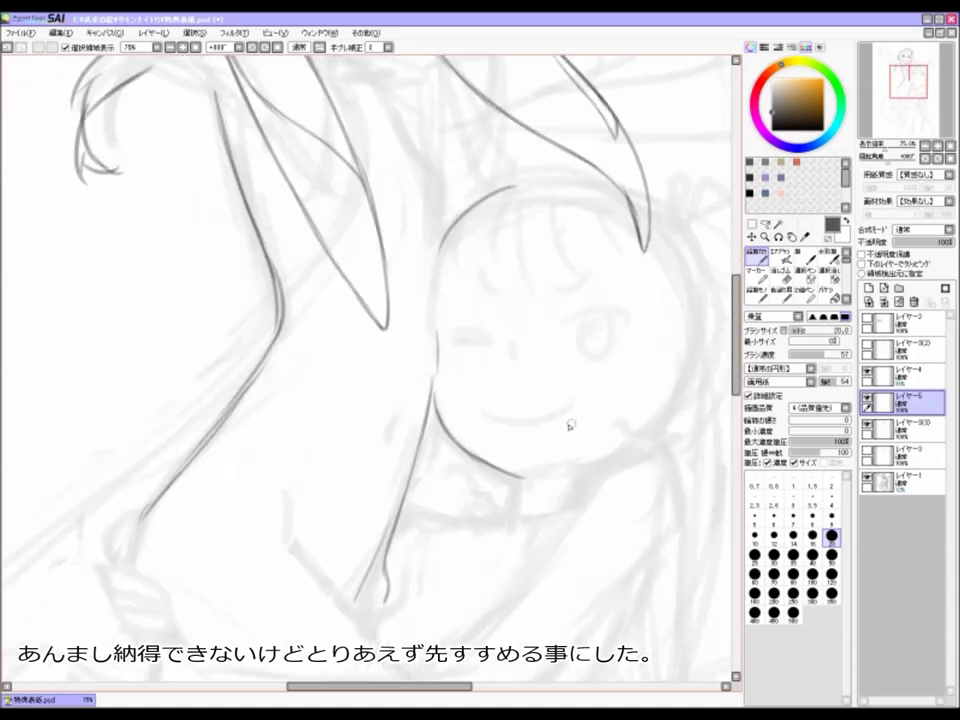
left_click_drag(440, 402, 596, 462)
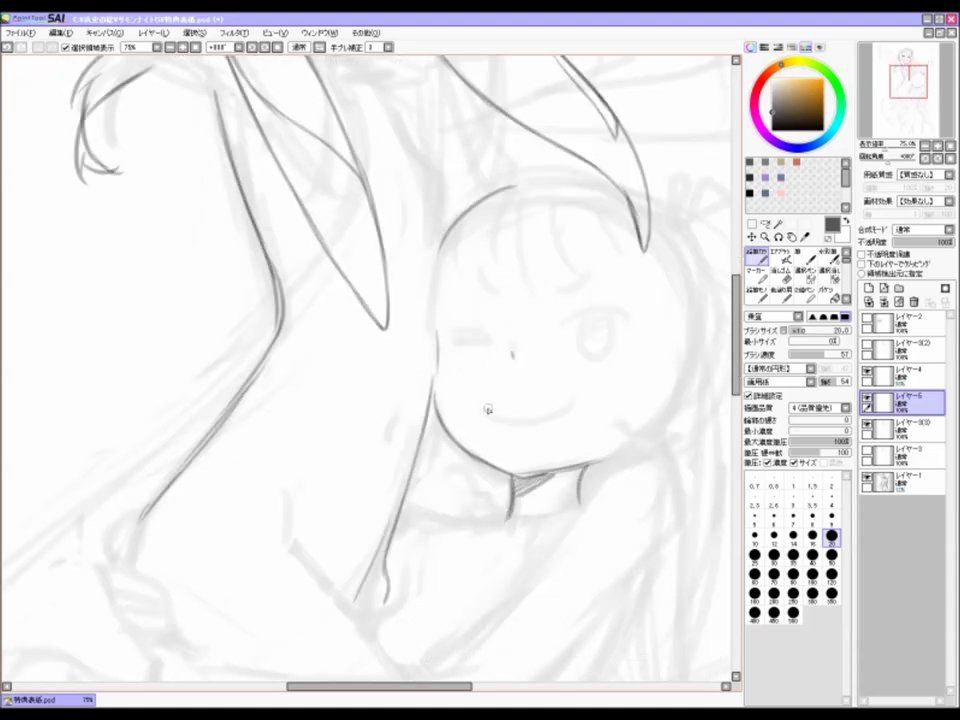
Step: Ink the lower girl's winking eye, smile and open eye with lashes and iris
left_click_drag(553, 320, 608, 313)
mouse_move(608, 313)
left_mouse_down()
mouse_move(539, 377)
mouse_move(545, 345)
left_mouse_up()
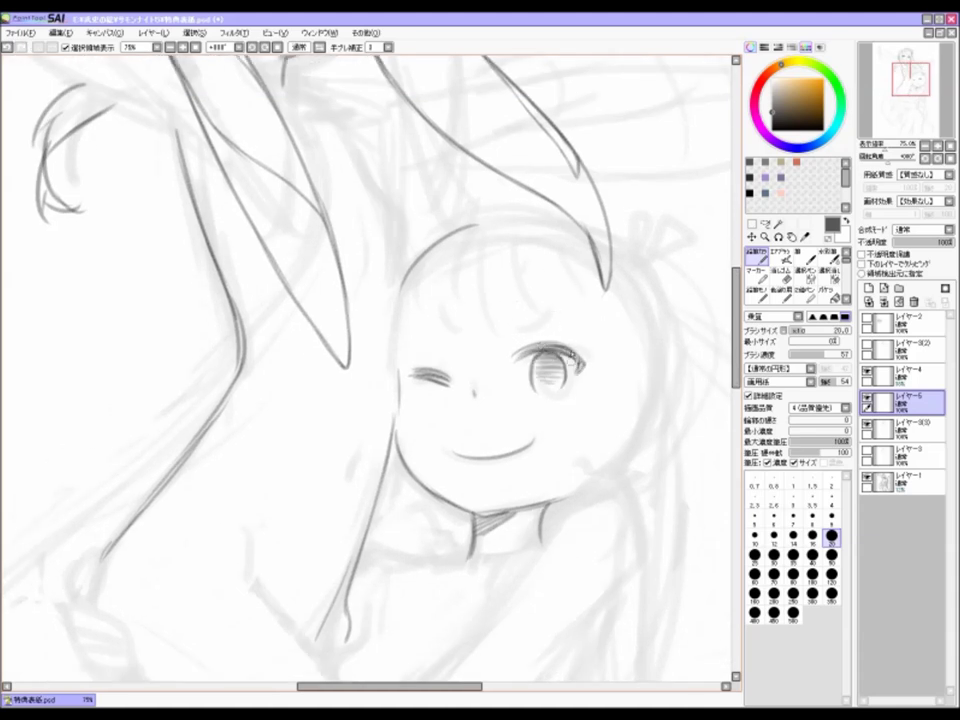
scroll(577, 370, "down", 2)
scroll(560, 374, "up", 2)
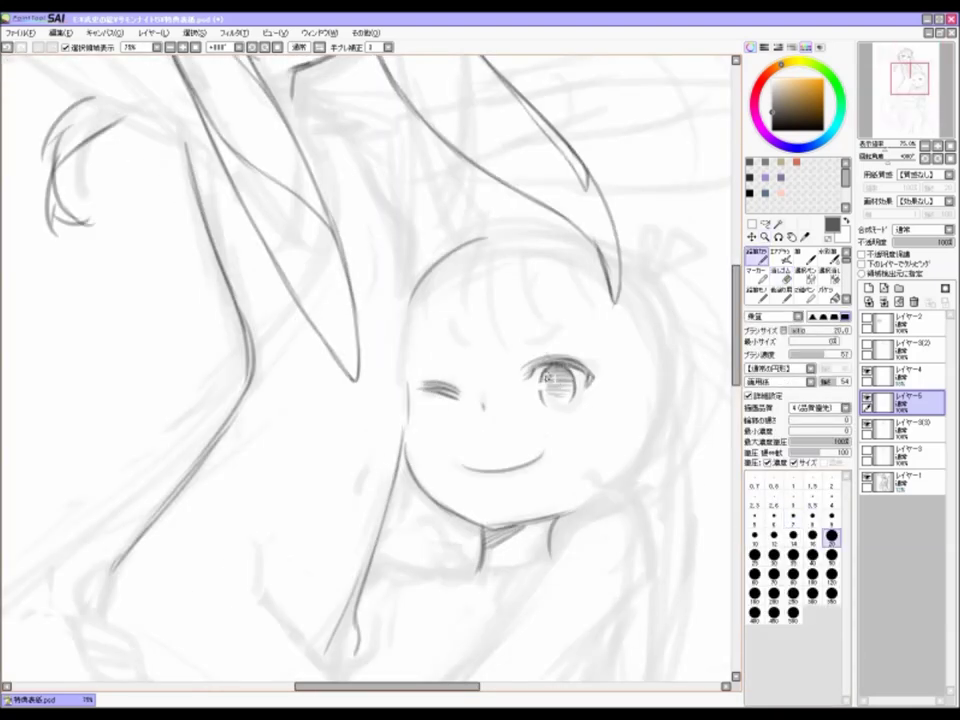
Step: Redraw the lower girl's open eye in a mirrored view with an erased highlight, and ink both eyebrows
key("h")
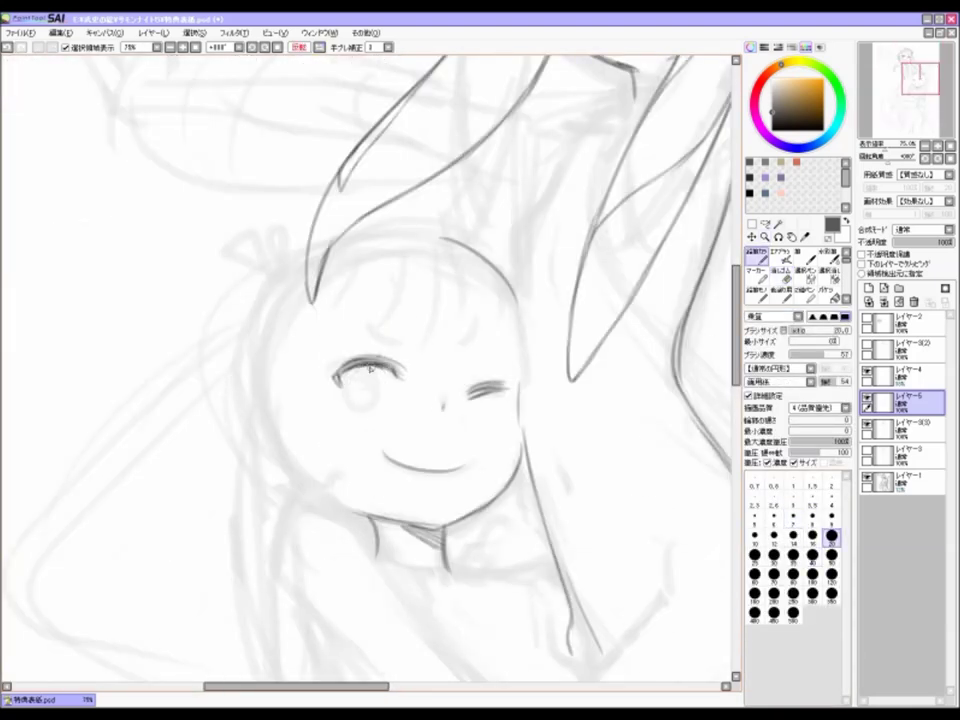
key("e")
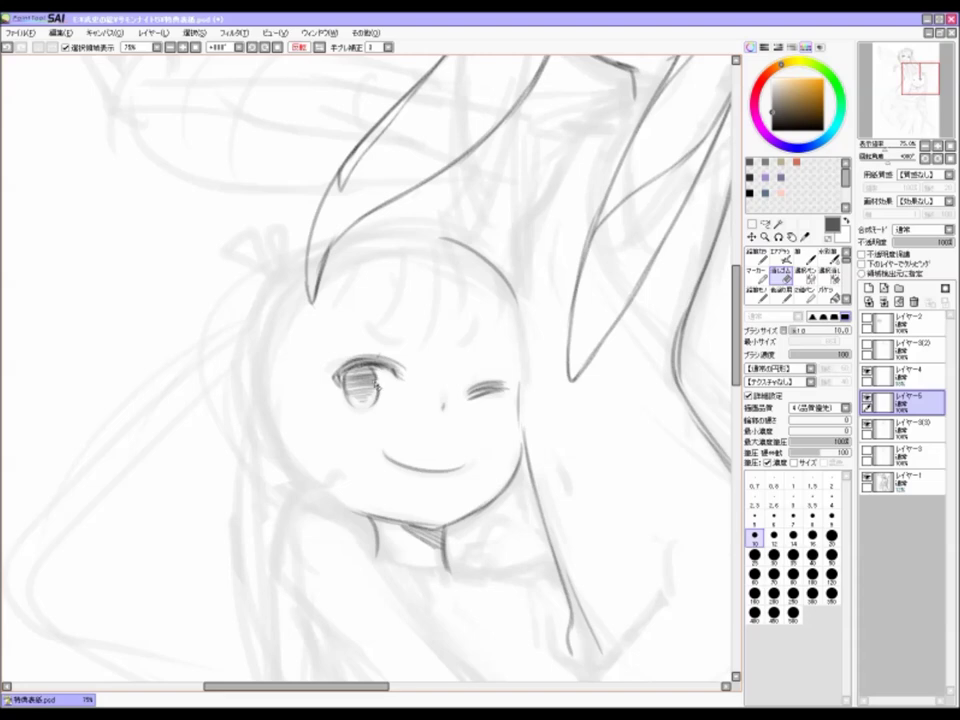
key("n")
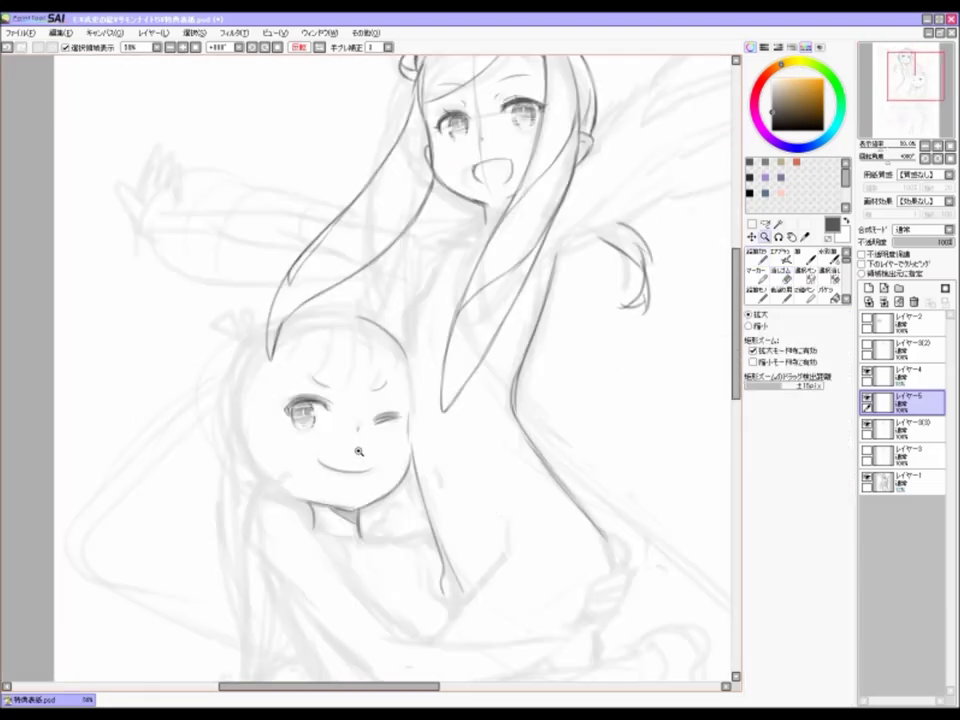
Step: Transform the lower girl's open eye, erase her winking eye and re-ink it with thinner lines
key("e")
left_click_drag(270, 345, 285, 360)
key("ctrl+t")
key("Return")
key("n")
key("e")
left_click_drag(395, 362, 427, 372)
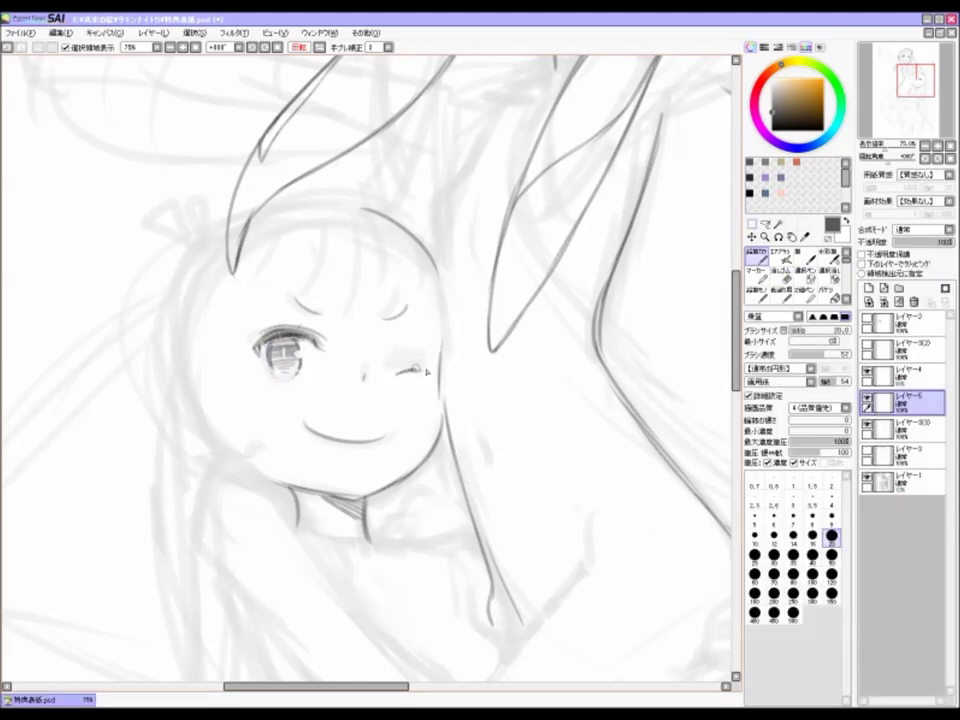
Step: Redraw the lower girl's nose, smile and jawline, and ink her ear and the rest of the round head outline
left_click_drag(384, 432, 303, 426)
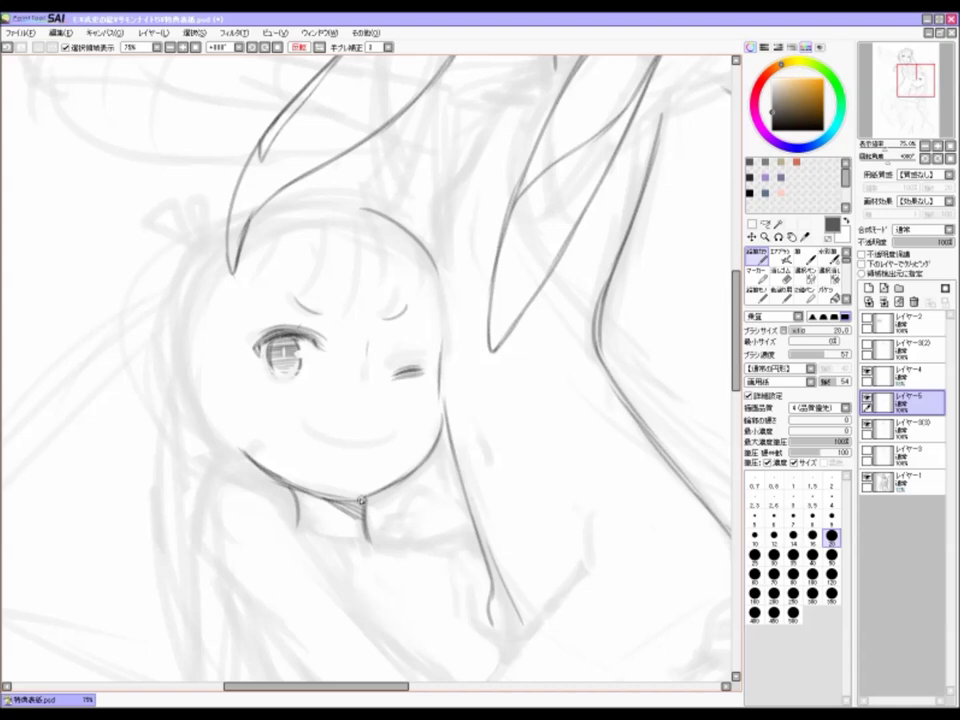
scroll(370, 408, "down", 2)
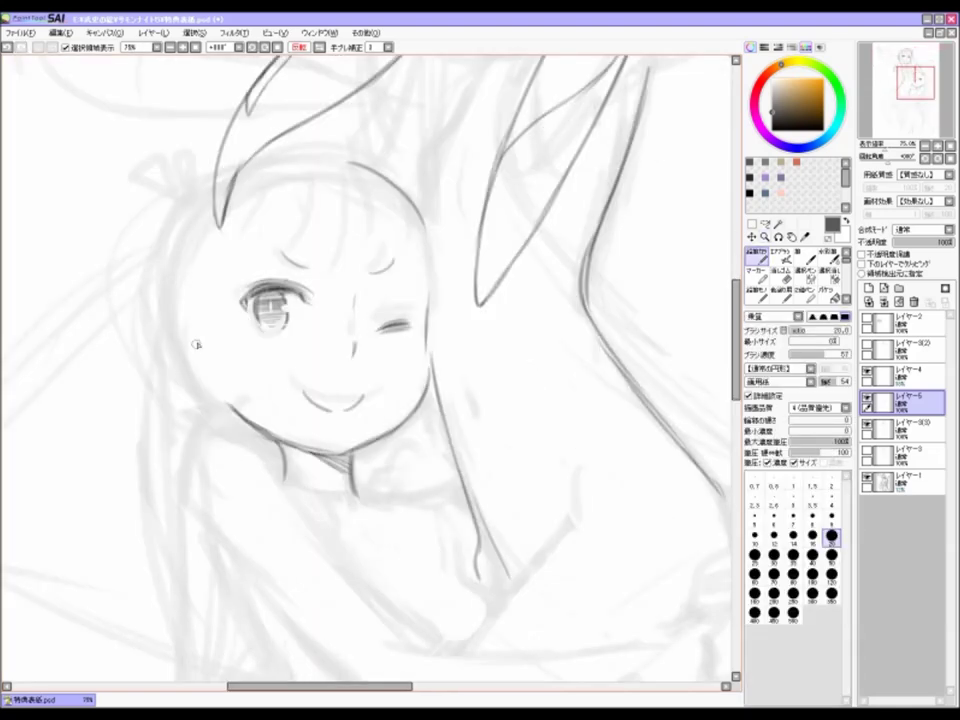
left_click_drag(423, 397, 247, 372)
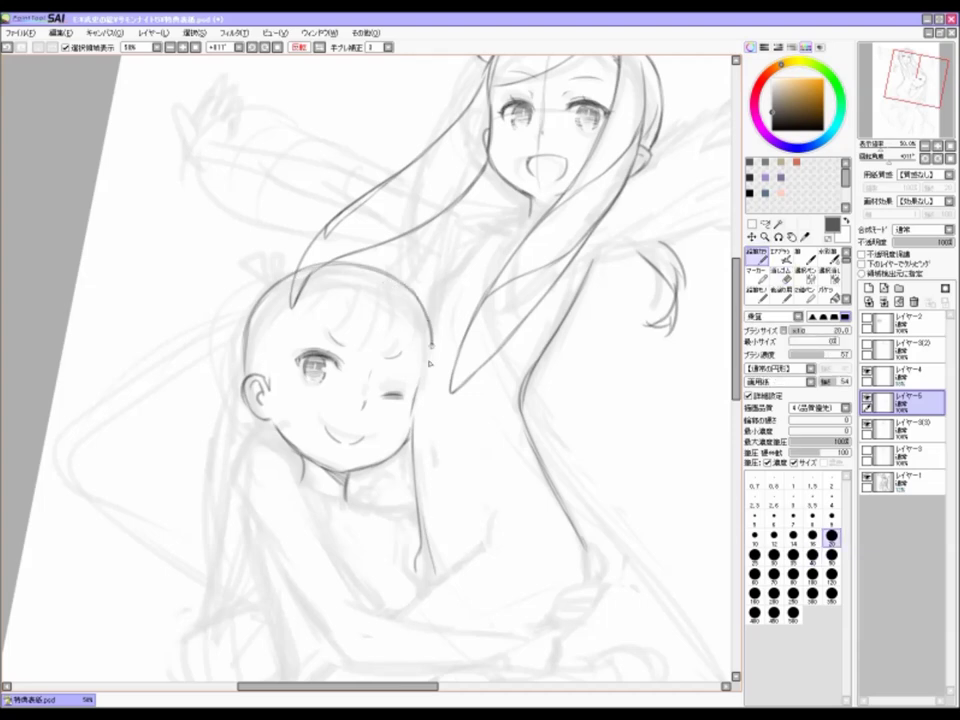
Step: Select the lower girl's open iris for free deformation and re-ink her winking eye at a slant
key("h")
scroll(333, 267, "up", 2)
key("ctrl+space")
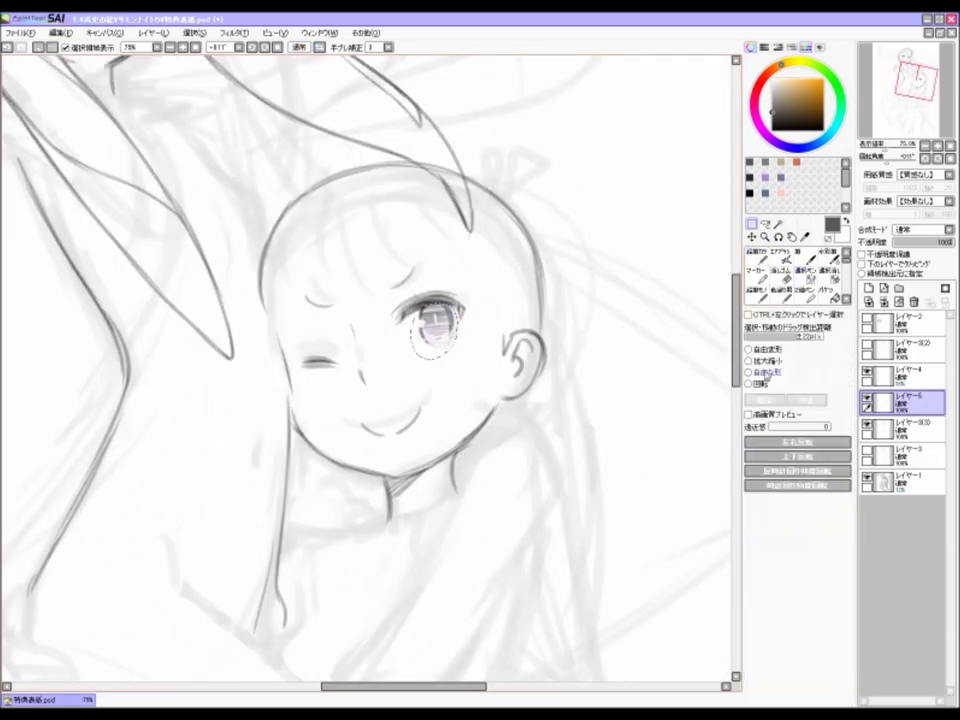
scroll(509, 480, "down", 3)
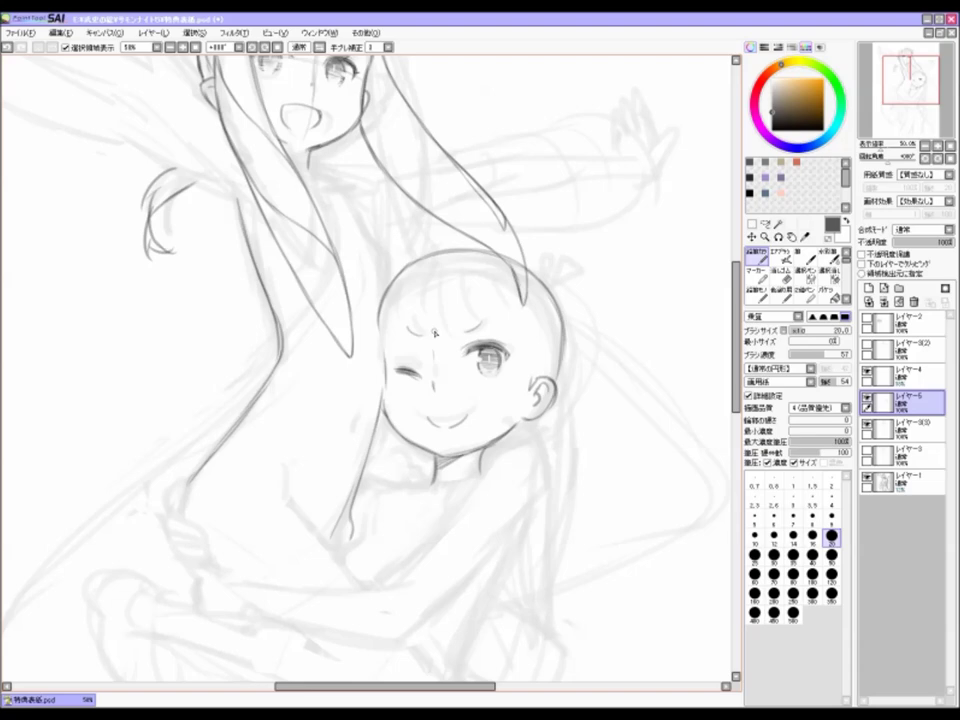
Step: Select part of the lower girl's face, shift it slightly and clear the selection
scroll(400, 280, "up", 3)
mouse_move(368, 330)
left_mouse_down()
mouse_move(400, 395)
mouse_move(470, 430)
left_mouse_up()
mouse_move(430, 390)
left_mouse_down()
mouse_move(480, 357)
mouse_move(440, 384)
left_mouse_up()
key("ctrl+d")
key("n")
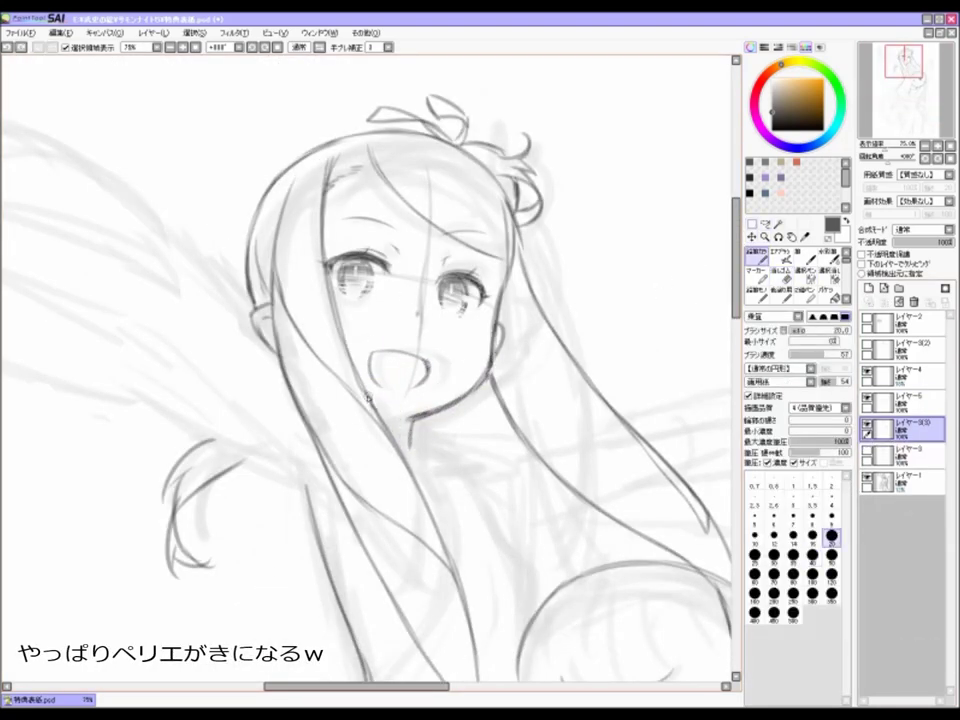
Step: Select the lower girl's open eye and its eyebrow and transform them into a new position
scroll(378, 400, "down", 3)
scroll(489, 525, "up", 3)
left_click_drag(470, 290, 520, 350)
key("ctrl+t")
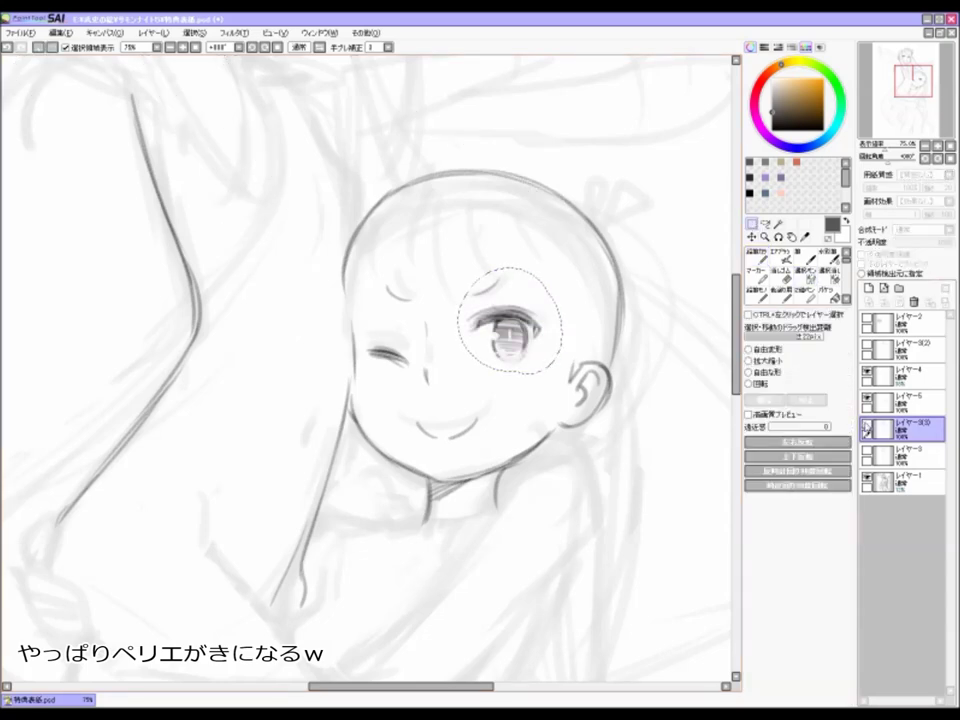
left_click_drag(508, 281, 470, 286)
key("Return")
Step: Clear the selection around the lower girl's eye and ink her straight bangs on a new layer
scroll(571, 461, "down", 3)
key("n")
scroll(426, 268, "up", 2)
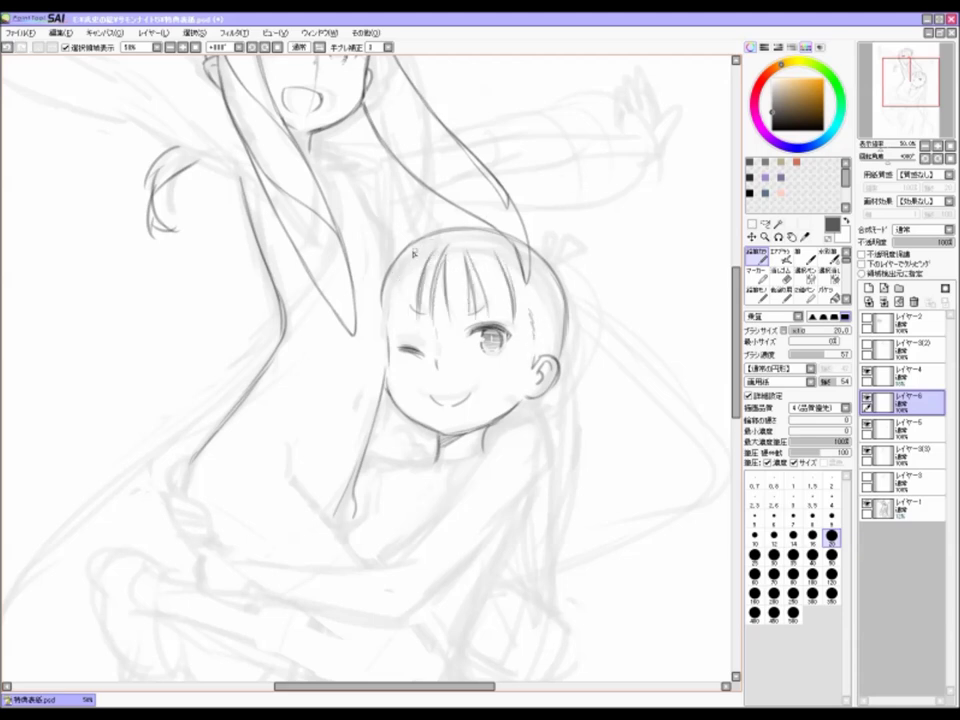
left_click_drag(549, 247, 627, 242)
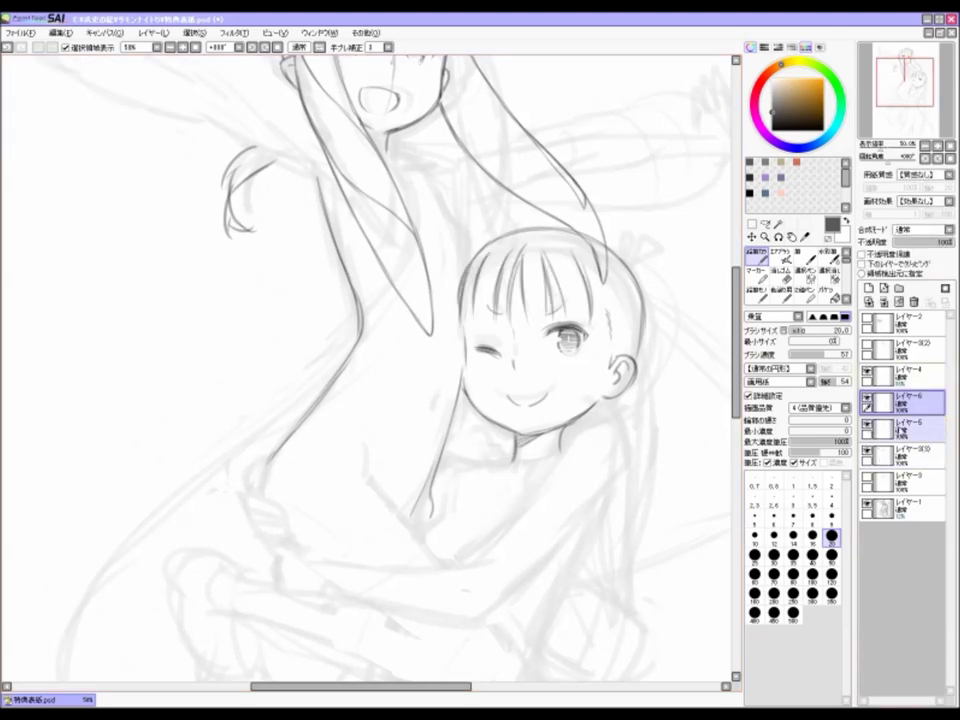
Step: Redraw the lower girl's ear on the face layer, closer to her cheek, and clean up the lines around it
left_click(905, 455)
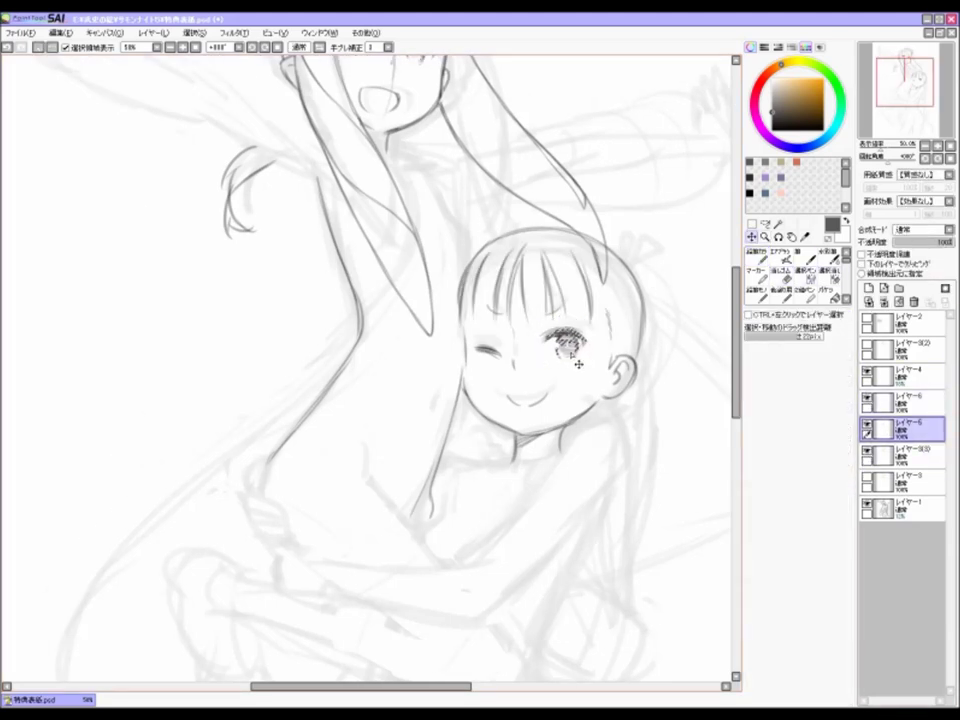
key("ctrl+d")
key("n")
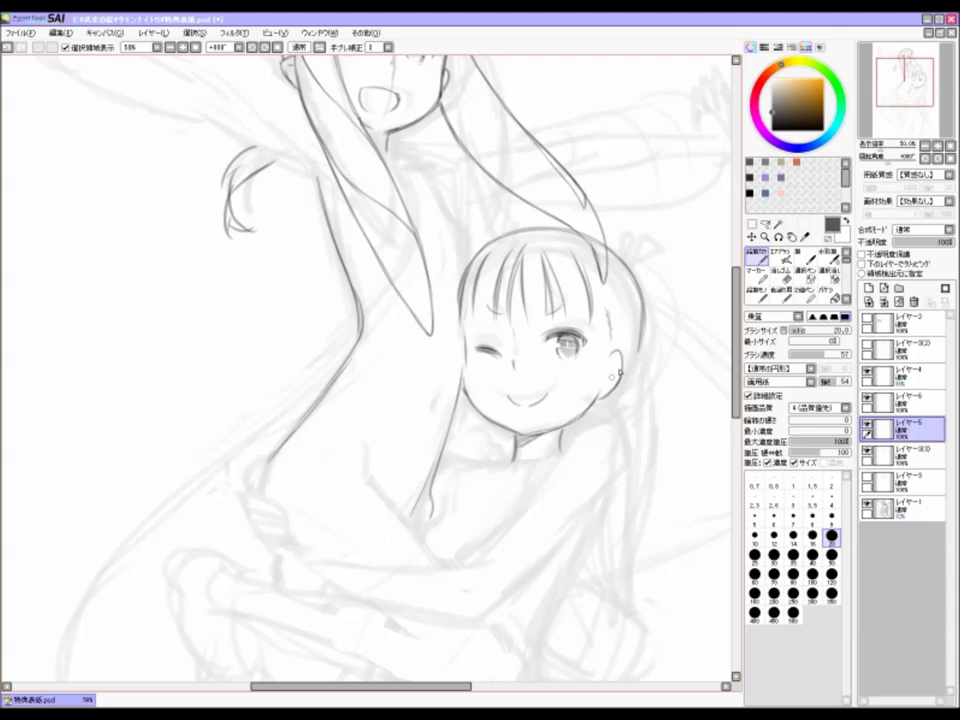
left_click_drag(608, 356, 615, 398)
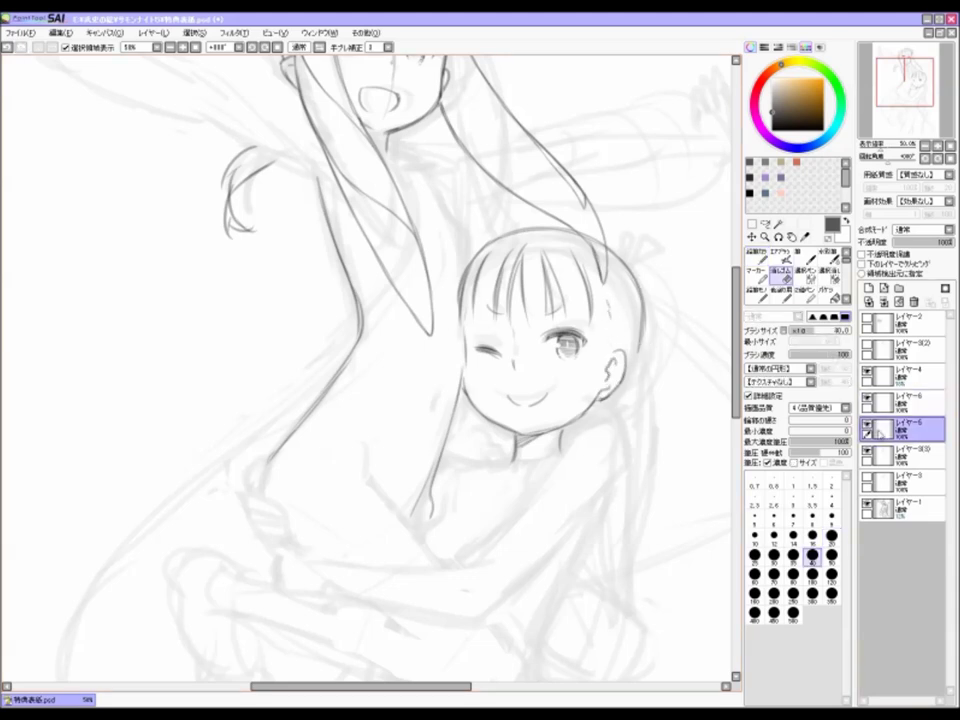
left_click_drag(592, 238, 632, 352)
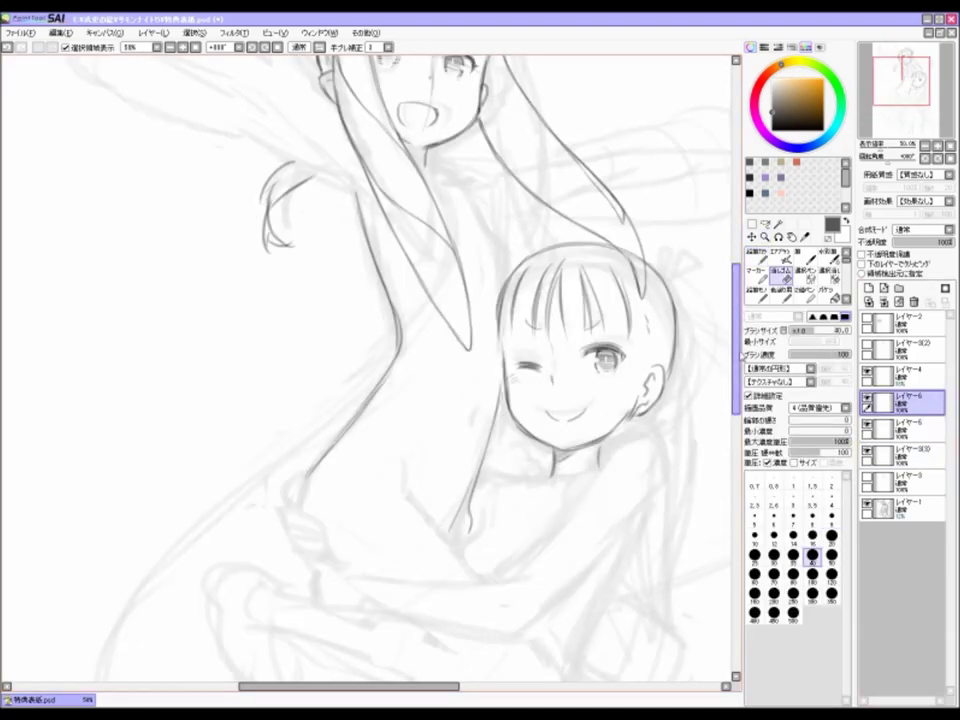
Step: Ink the lower girl's swept-back side hair, the parting on her crown and two short tied pigtails
left_click_drag(640, 358, 583, 360)
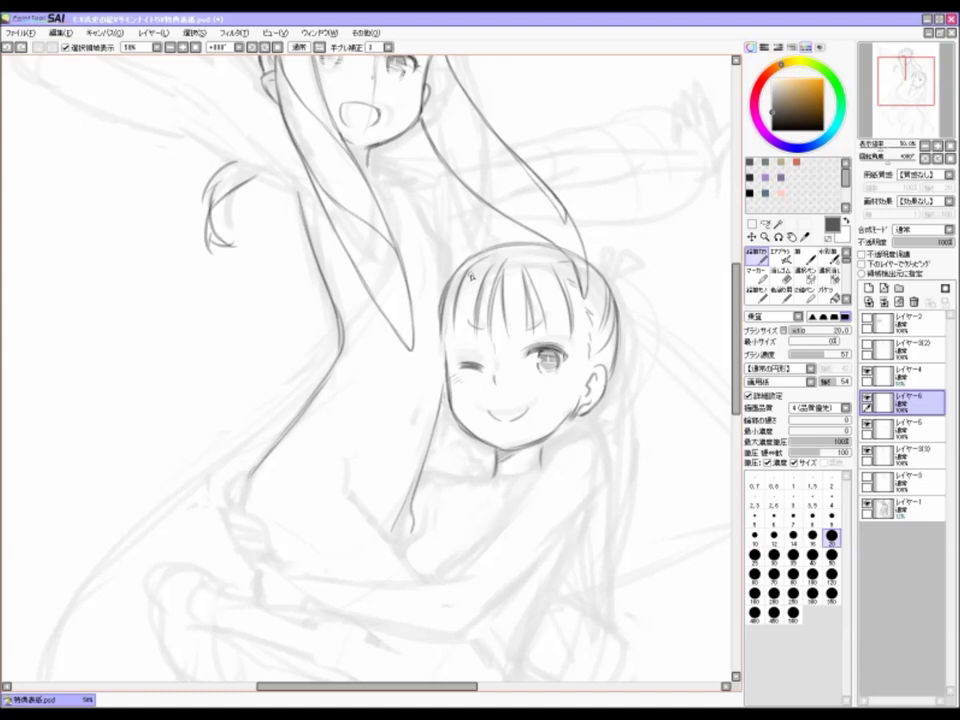
left_click_drag(617, 293, 559, 271)
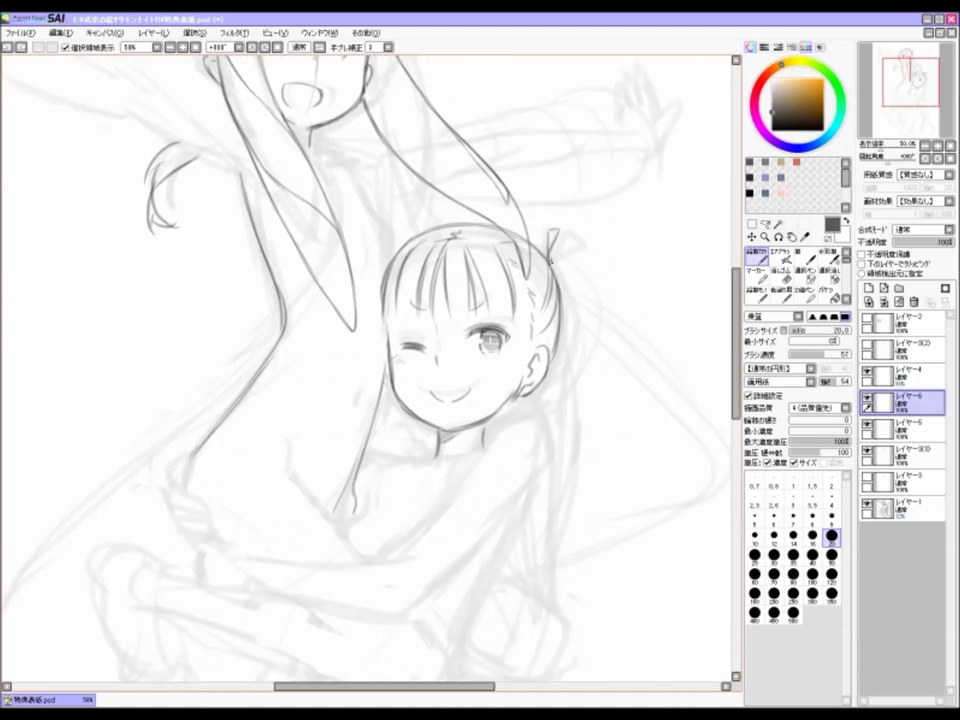
scroll(557, 262, "down", 3)
scroll(561, 366, "up", 4)
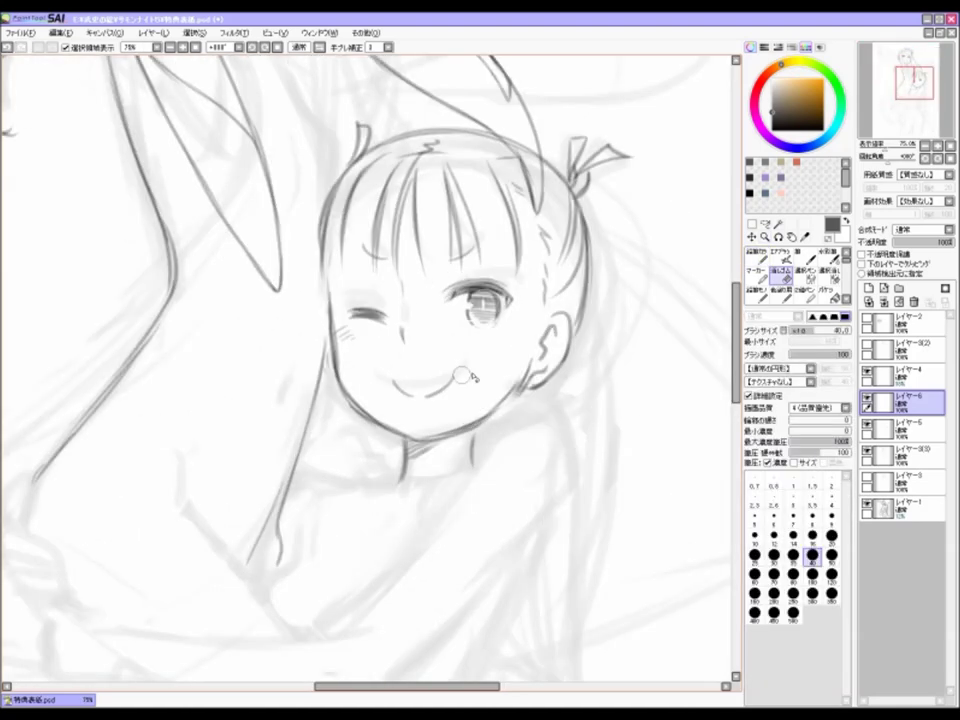
Step: Ink the lower girl's neck, collarbone and bare shoulders, and touch up her winking eye
scroll(537, 320, "down", 3)
left_click_drag(537, 320, 470, 360)
scroll(470, 360, "up", 2)
key("n")
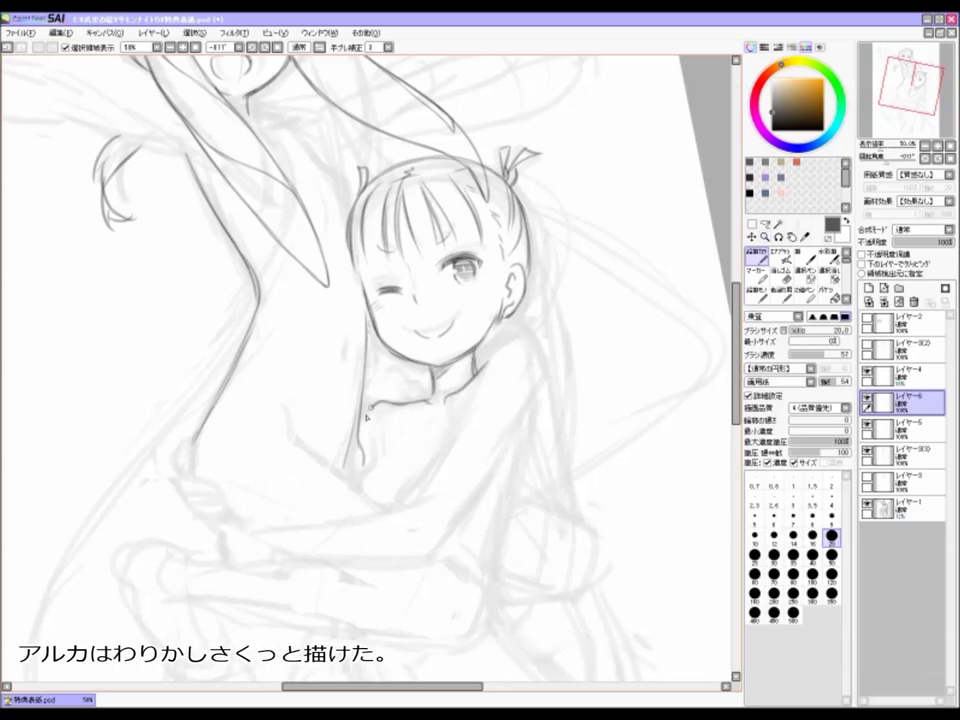
scroll(537, 382, "down", 2)
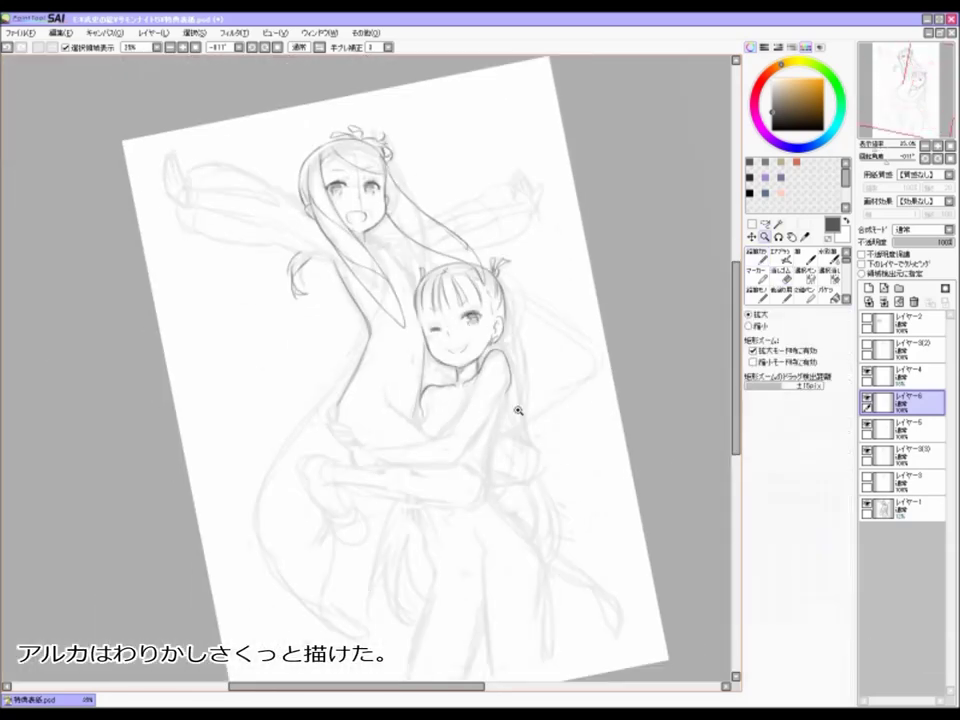
scroll(506, 426, "up", 3)
key("Delete")
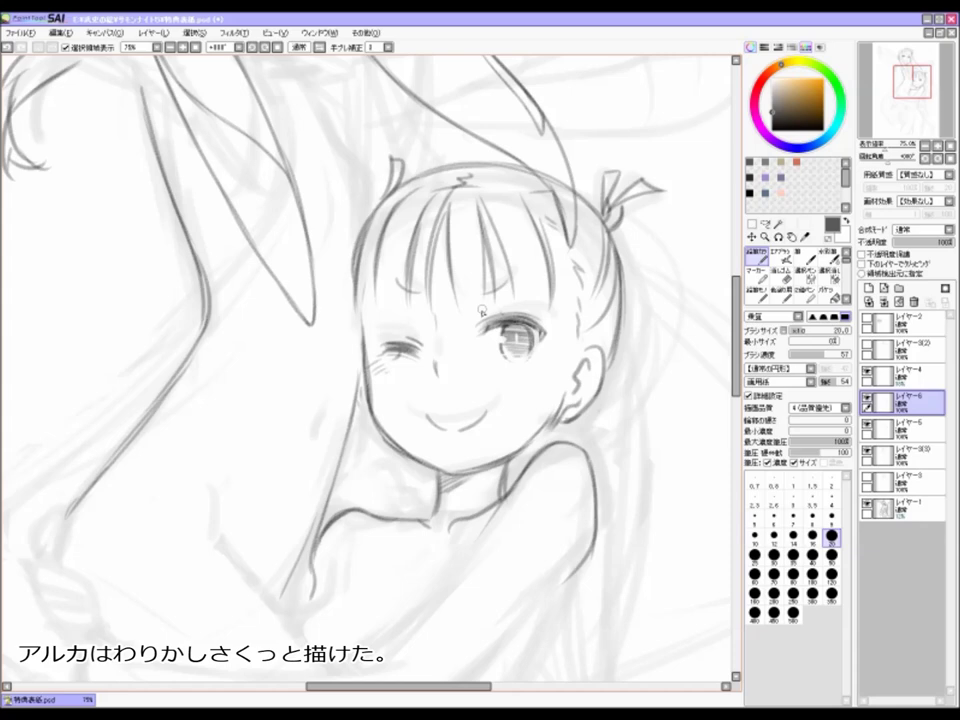
Step: Replace the upper girl's wide open mouth with a small oval one, judging the face in a mirrored view without the rough
scroll(632, 364, "down", 3)
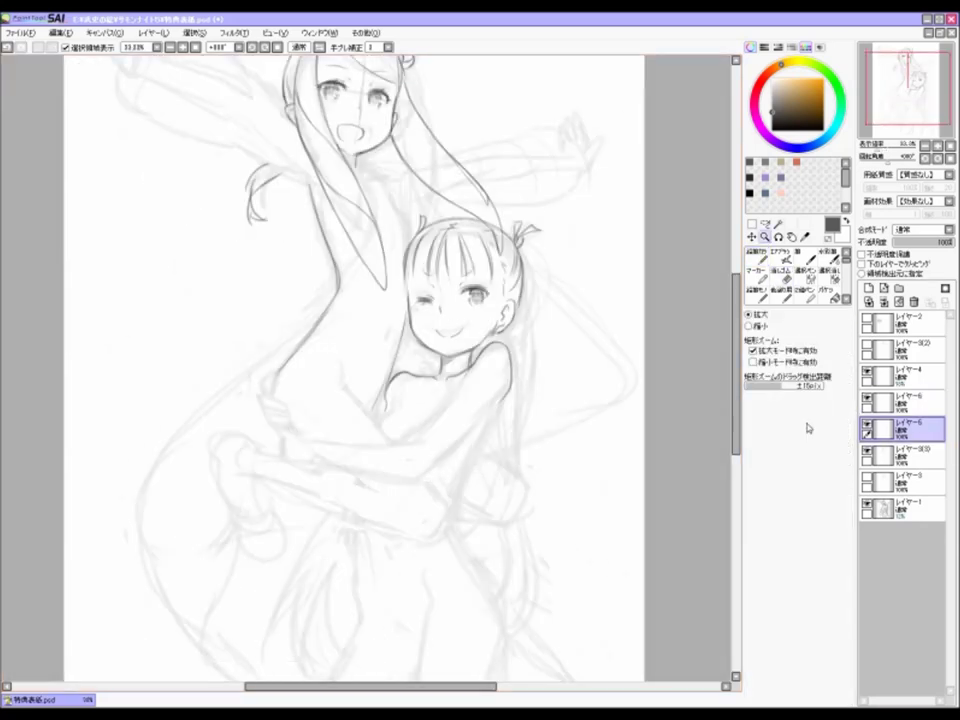
scroll(632, 364, "up", 2)
scroll(315, 364, "down", 2)
scroll(315, 364, "up", 5)
left_click(905, 455)
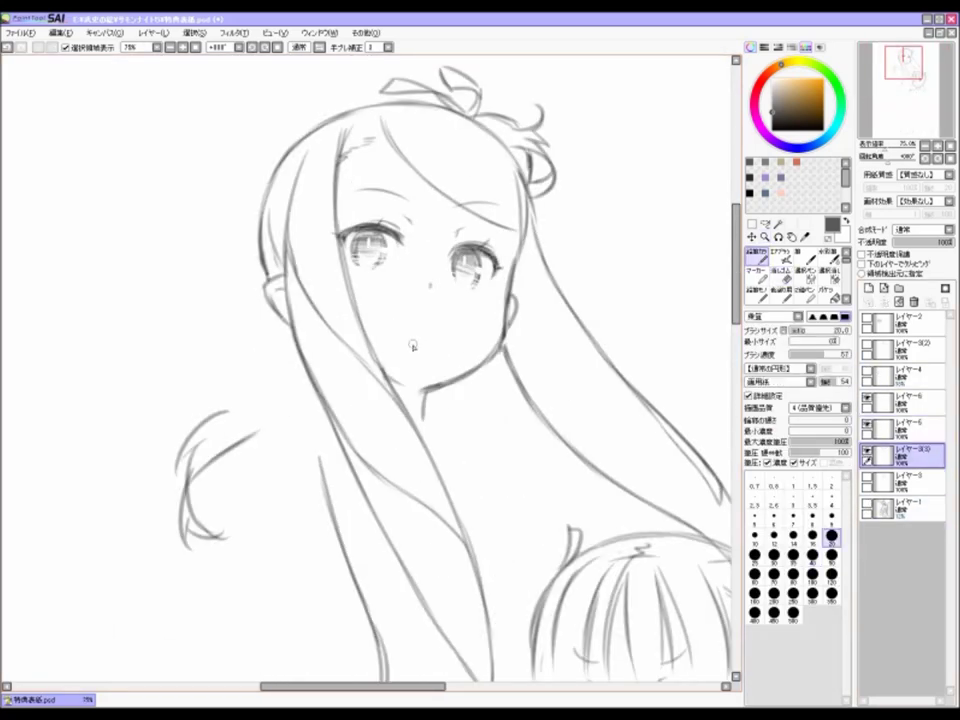
scroll(421, 344, "down", 3)
scroll(372, 356, "up", 3)
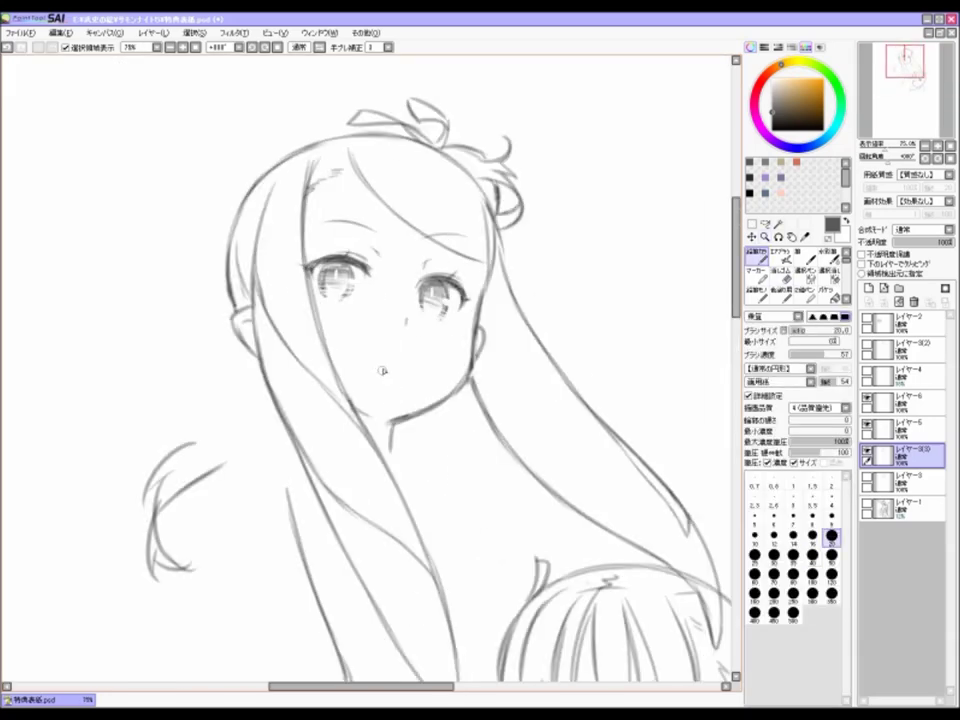
key("h")
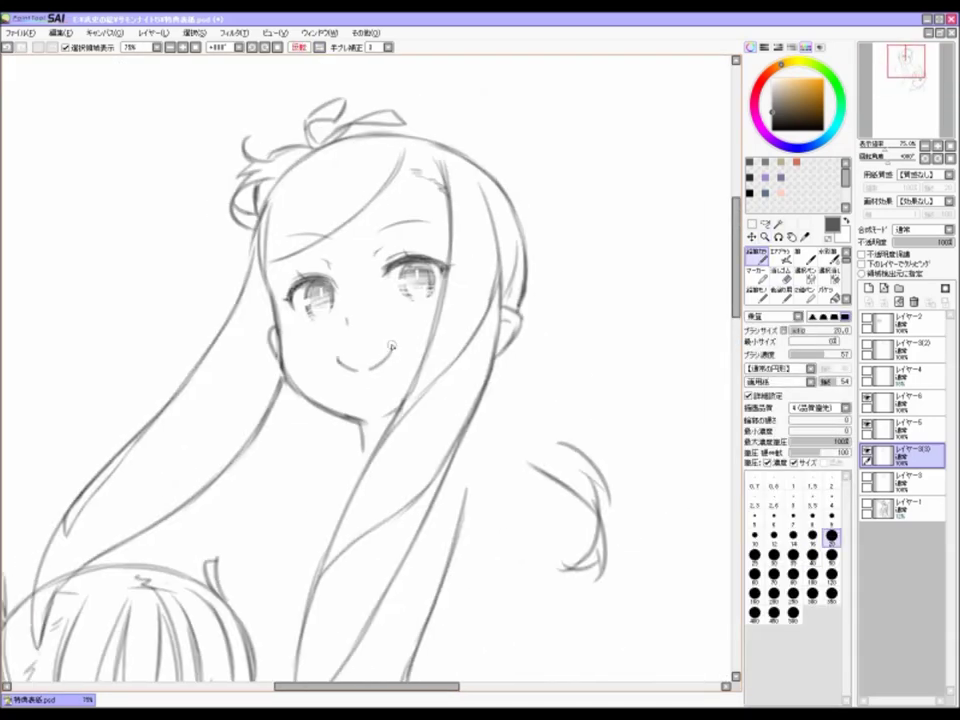
scroll(390, 347, "down", 3)
scroll(286, 277, "up", 3)
key("Delete")
key("Home")
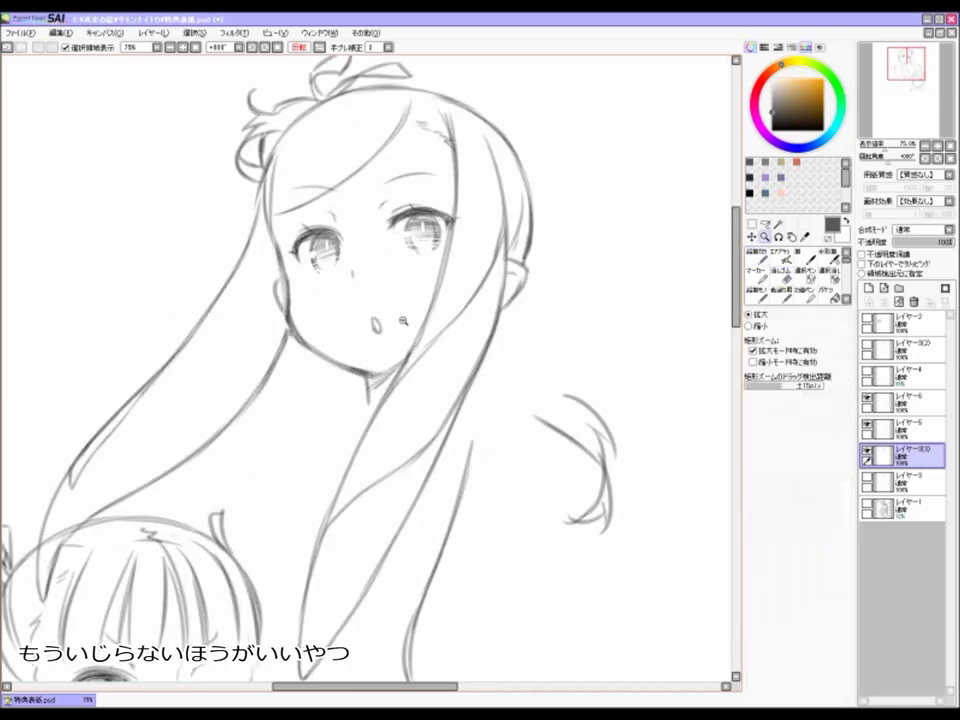
Step: Show the rough again and ink the outline of the upper girl's raised arm with its wide sleeve
scroll(300, 289, "down", 3)
scroll(300, 280, "up", 1)
scroll(415, 396, "up", 2)
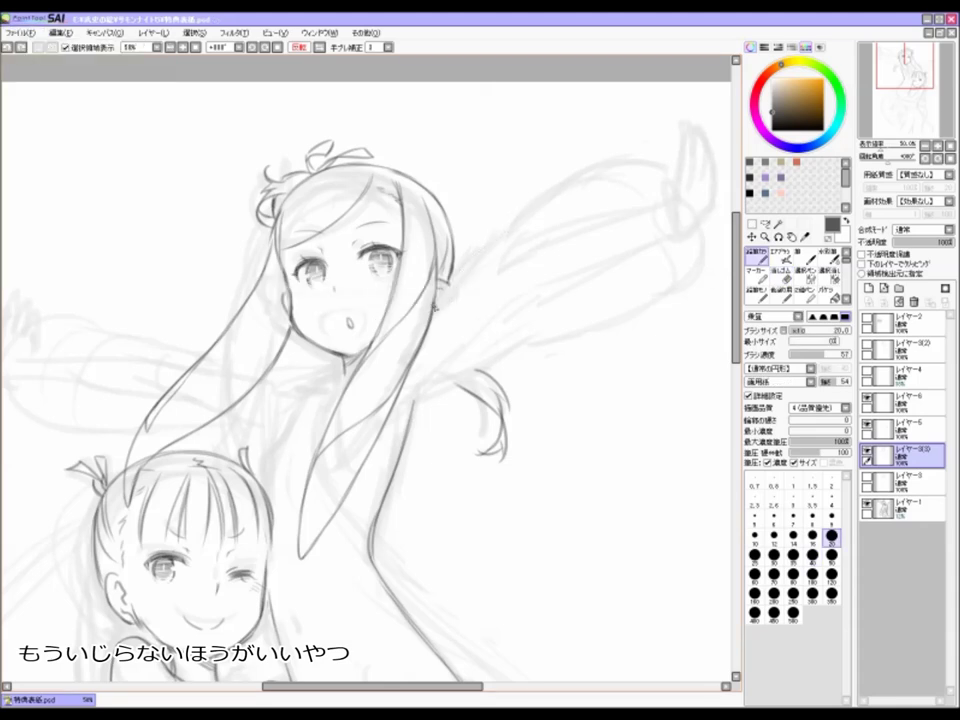
scroll(600, 290, "up", 1)
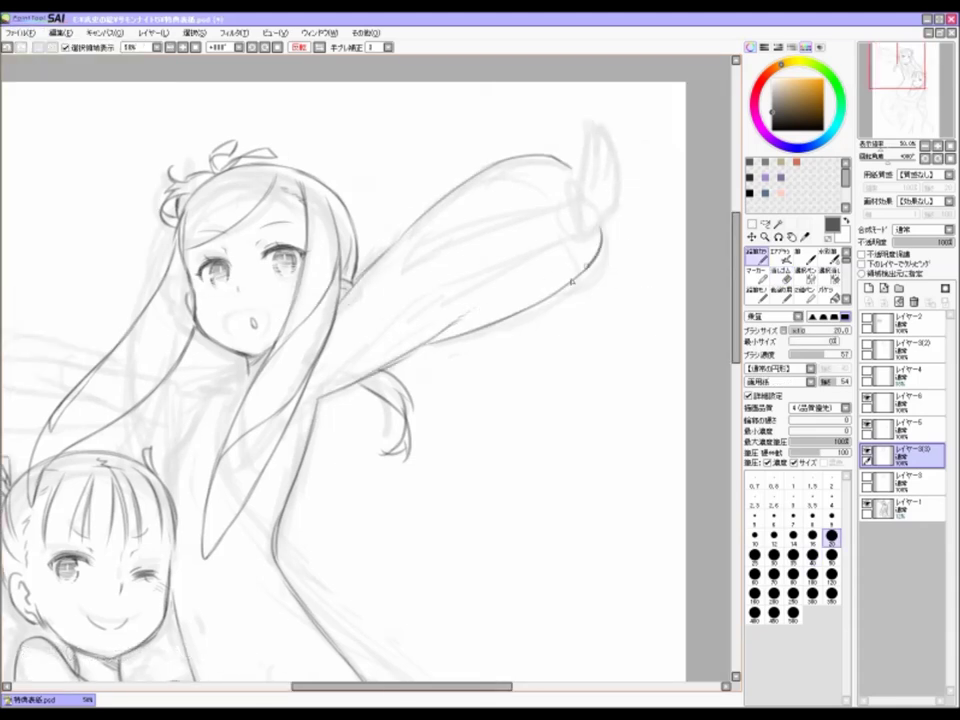
Step: Ink the rounded collar ornament under the upper girl's chin and the start of her far shoulder
scroll(540, 250, "down", 1)
scroll(510, 228, "down", 1)
scroll(348, 378, "up", 1)
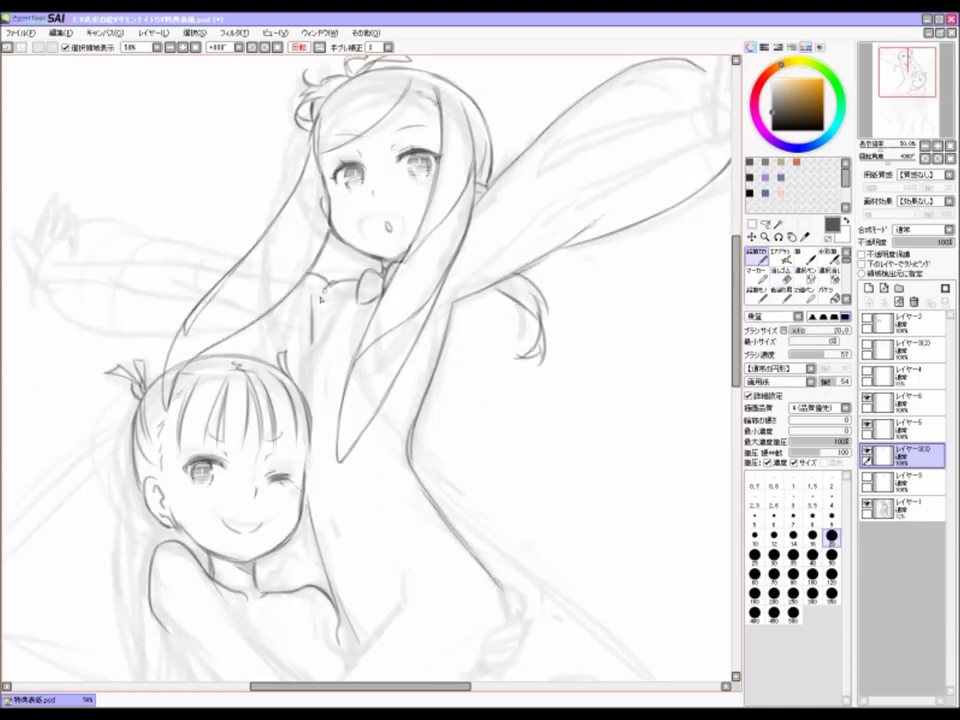
Step: Ink the rounded sleeve outline of the upper girl's other outstretched arm and the folds at her underarm
scroll(320, 297, "down", 1)
mouse_move(312, 320)
left_mouse_down()
mouse_move(314, 228)
mouse_move(250, 260)
mouse_move(300, 230)
mouse_move(335, 232)
left_mouse_up()
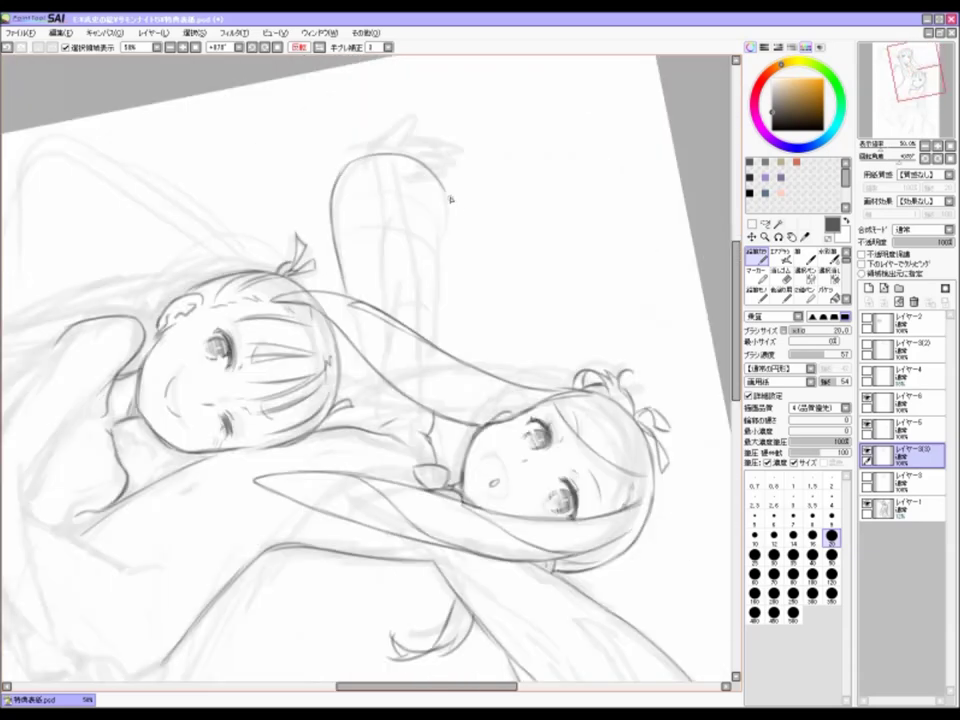
key("Delete")
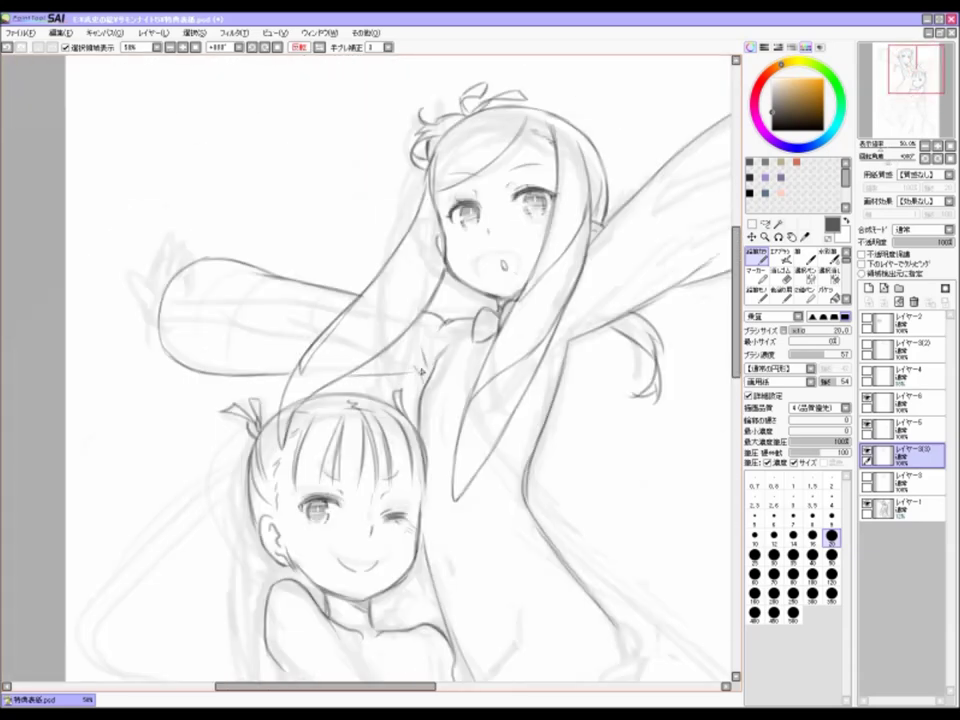
scroll(416, 369, "down", 1)
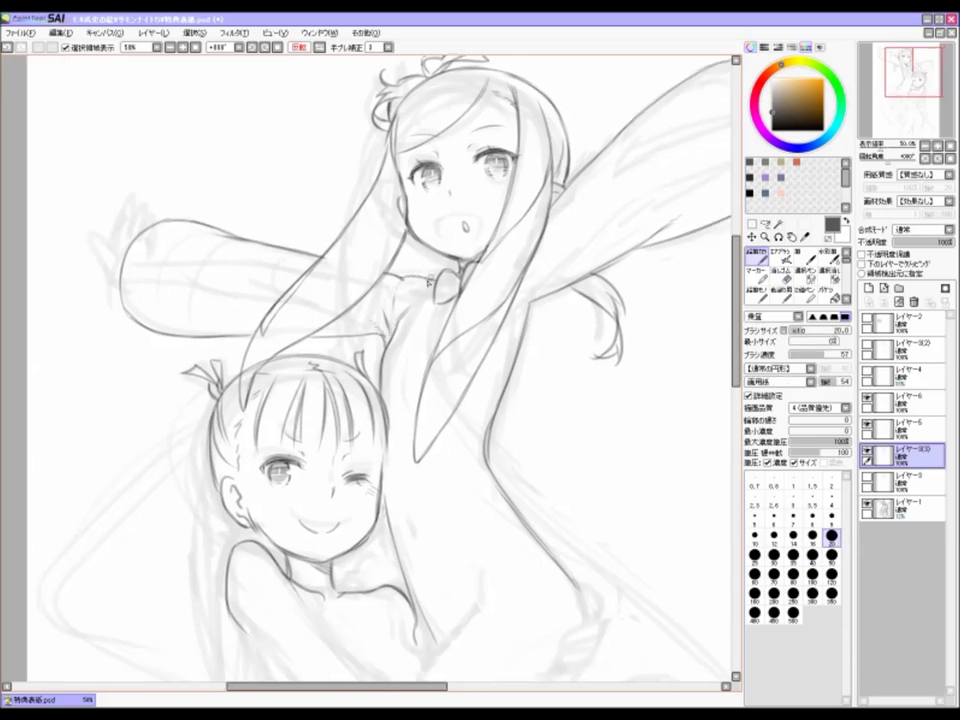
Step: On a new layer, ink the long curve sweeping from the upper girl's waist down behind her to a pointed tip
scroll(452, 238, "down", 1)
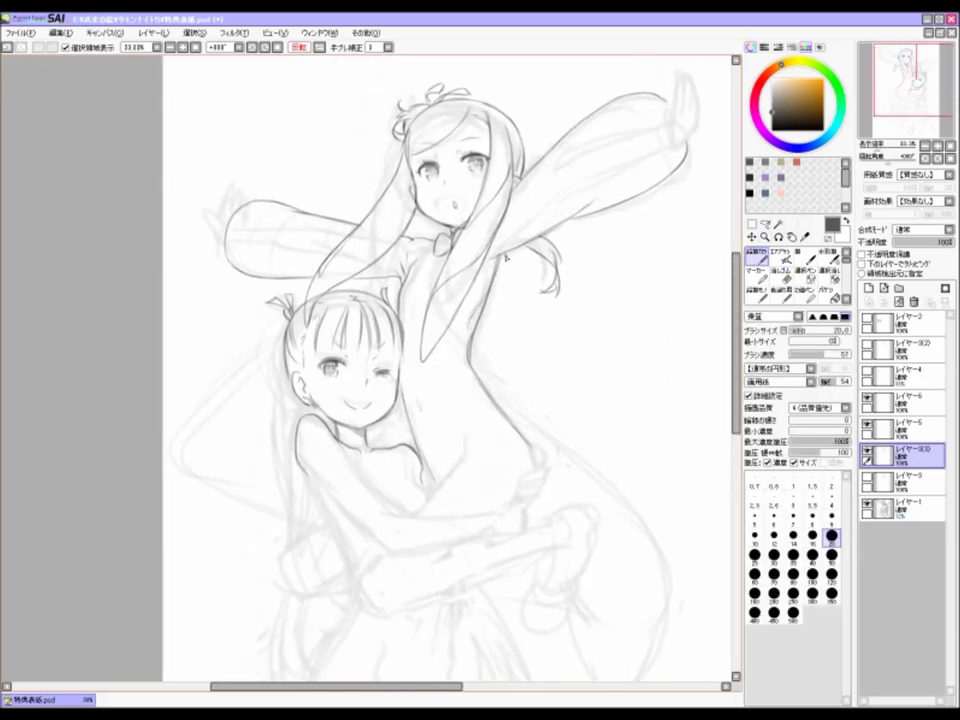
key("Delete")
scroll(432, 297, "up", 1)
key("End")
key("End")
key("End")
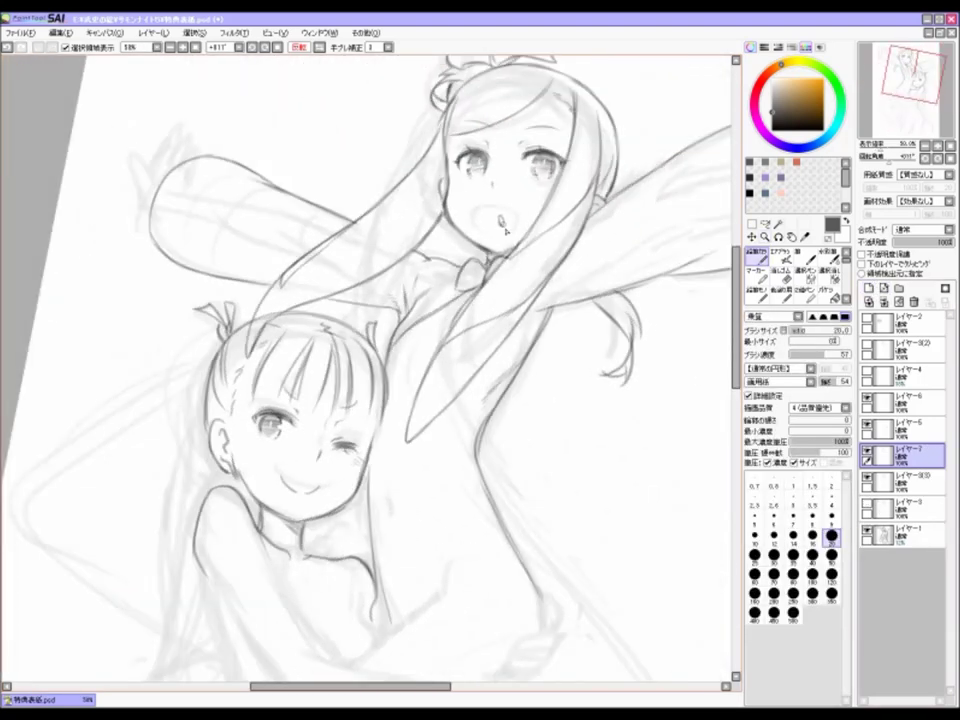
scroll(497, 470, "down", 1)
key("Delete")
key("Delete")
mouse_move(400, 187)
left_mouse_down()
mouse_move(437, 272)
mouse_move(443, 340)
left_mouse_up()
left_click_drag(443, 340, 600, 306)
left_click_drag(533, 497, 316, 284)
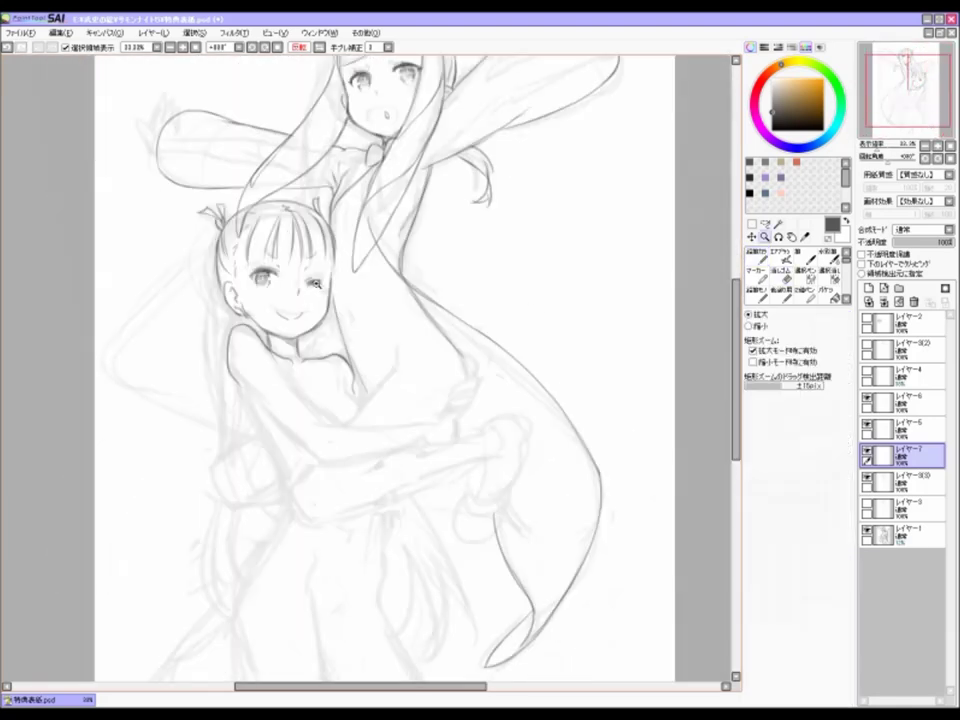
Step: Merge the lower girl's hair and face layers, and rotate her selected head to fit closer against the other girl's body
left_click(316, 284)
key("ctrl+e")
key("b")
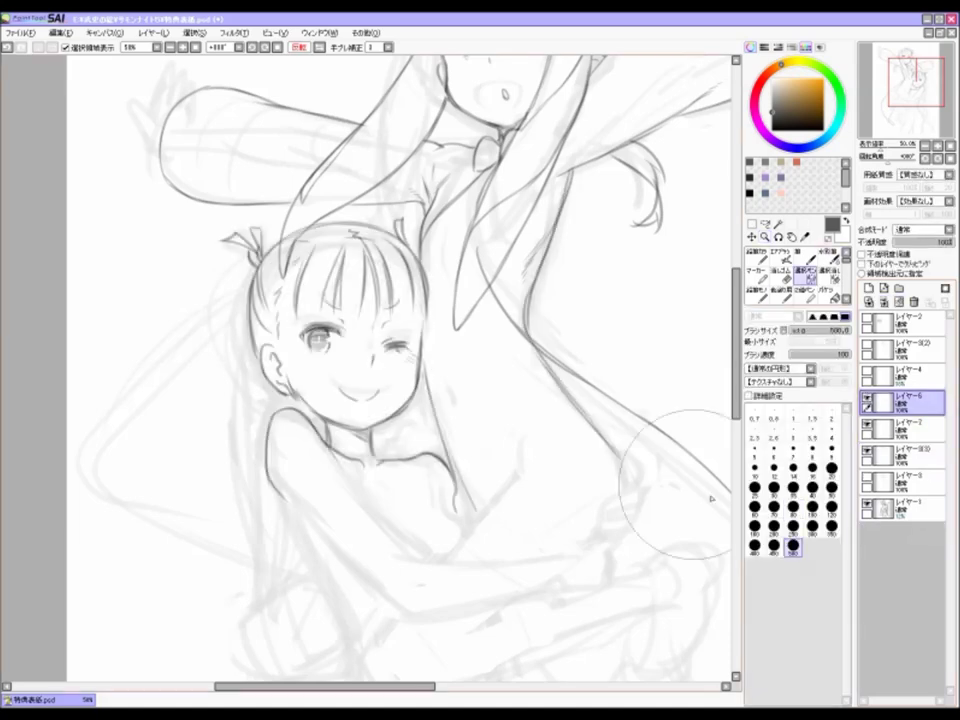
left_click_drag(250, 260, 330, 420)
left_click(57, 33)
left_click(90, 240)
mouse_move(480, 270)
left_mouse_down()
mouse_move(502, 308)
mouse_move(463, 377)
mouse_move(482, 356)
mouse_move(415, 405)
left_mouse_up()
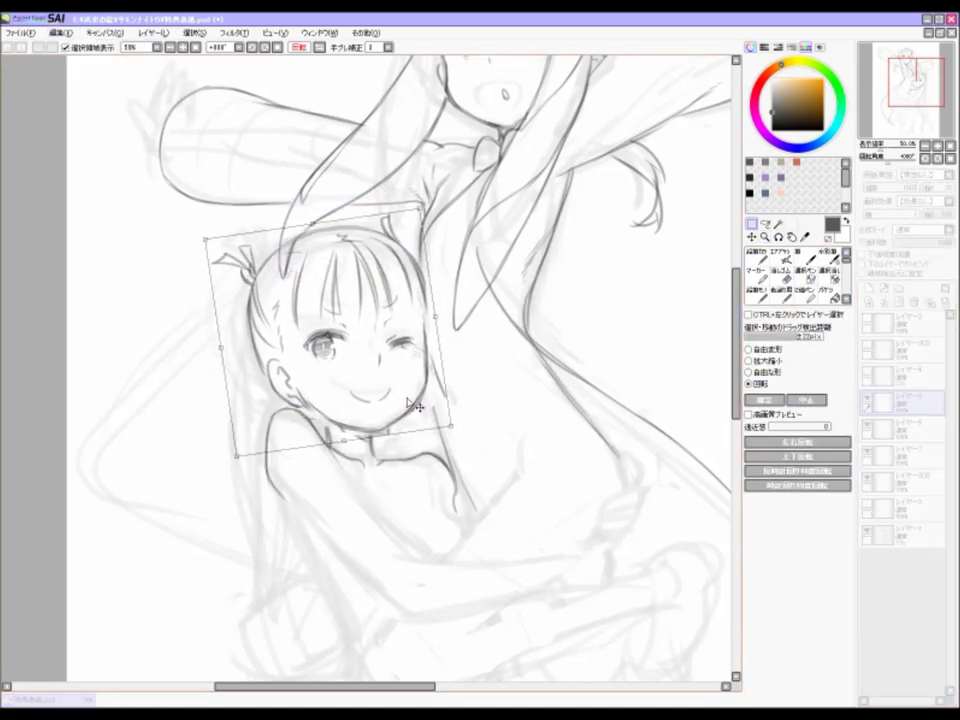
key("Return")
Step: Re-ink the lower girl's cheek and neck lines to join the rotated head to her shoulders
key("n")
scroll(415, 405, "up", 2)
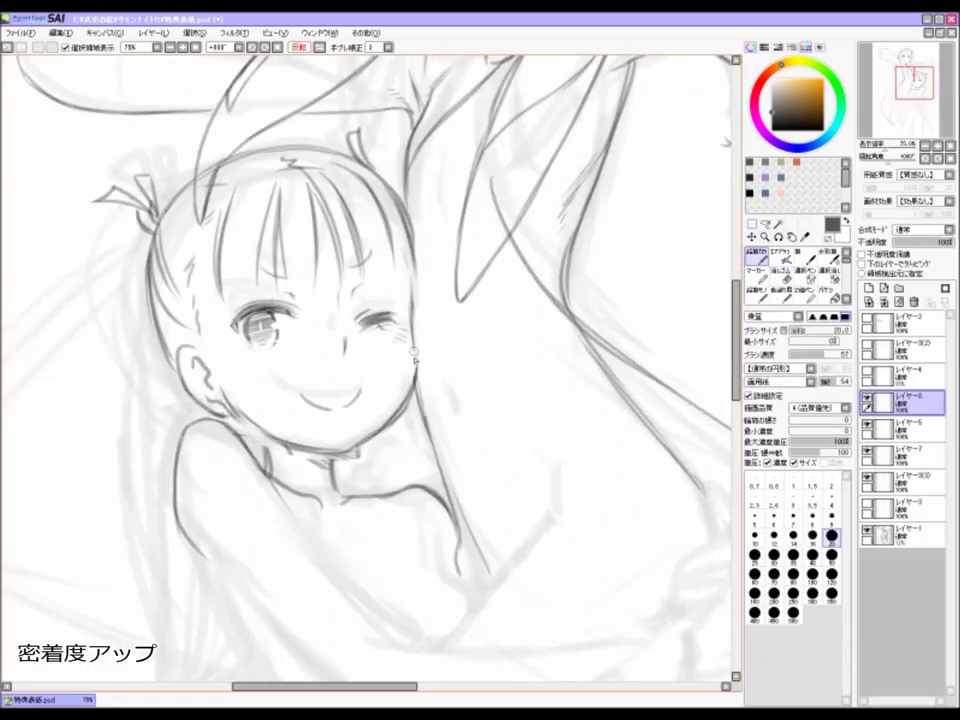
scroll(413, 354, "down", 3)
scroll(355, 388, "up", 1)
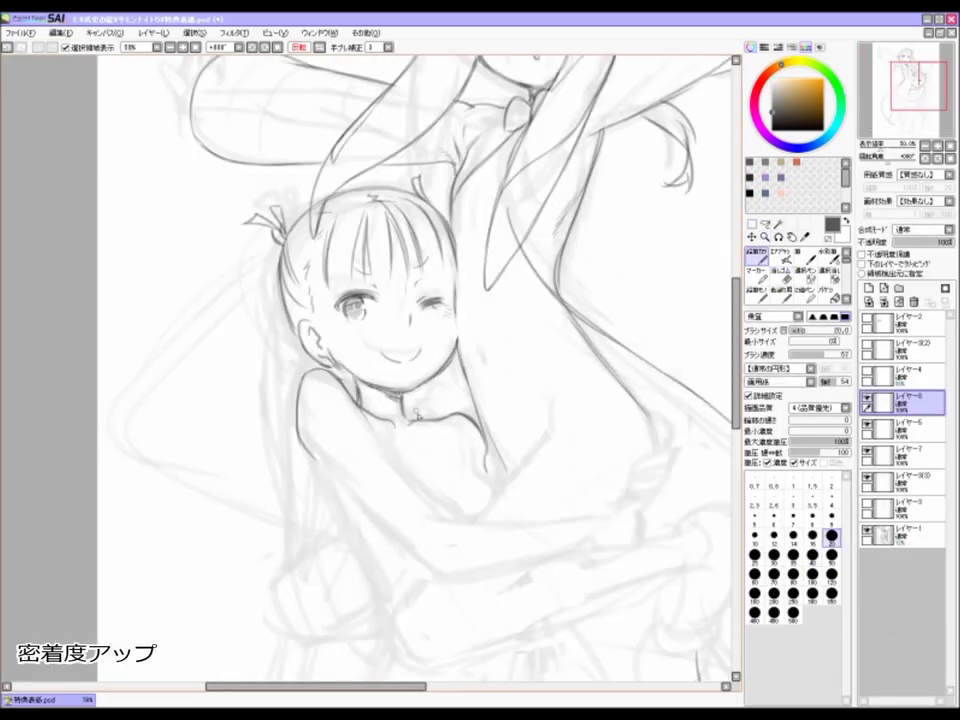
scroll(411, 291, "down", 2)
scroll(411, 291, "up", 1)
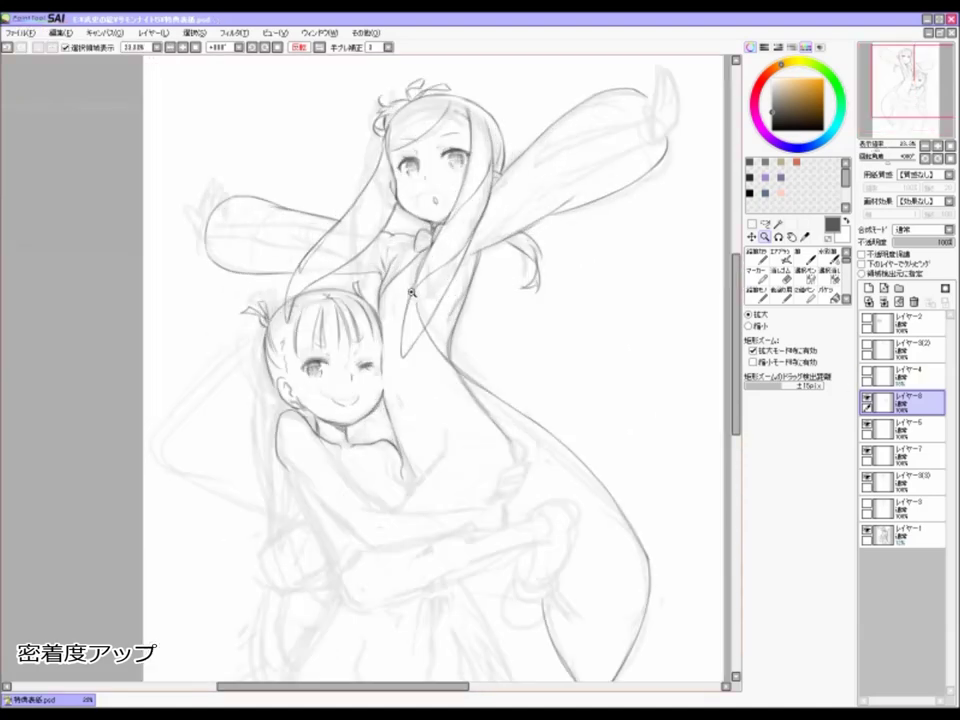
Step: Rework the upper girl's chest and underarm lines on the clothing layer and return the canvas to its unmirrored view
scroll(411, 291, "up", 1)
key("e")
scroll(393, 330, "up", 1)
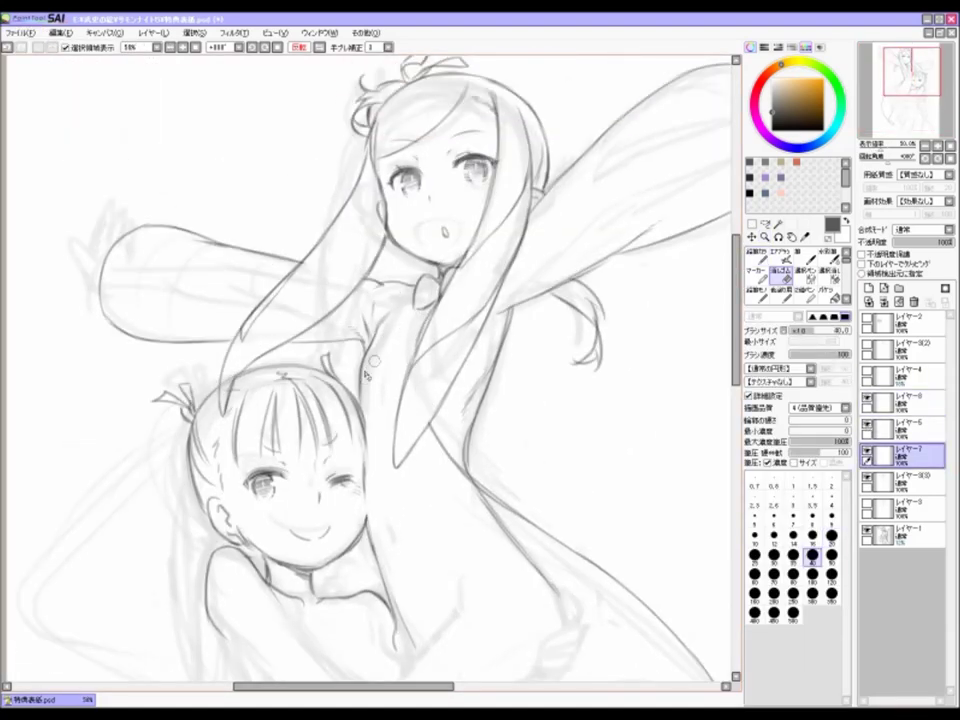
key("n")
key("h")
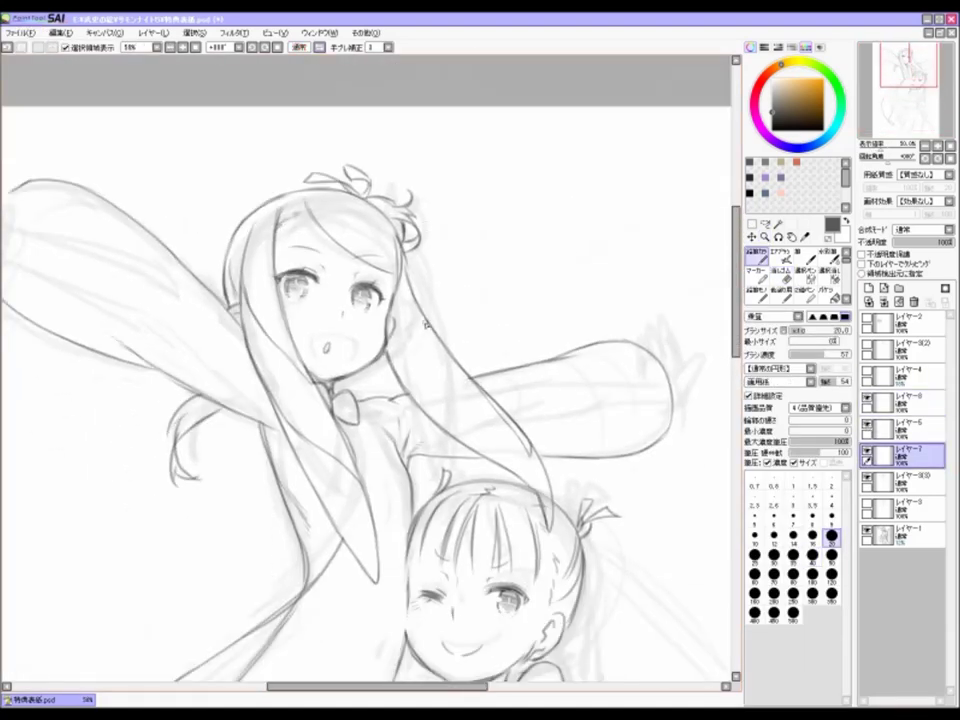
Step: Erase stray lines below the upper girl's collar ornament and ink the hatched garment edges down her chest
key("e")
scroll(424, 325, "up", 2)
scroll(323, 325, "down", 2)
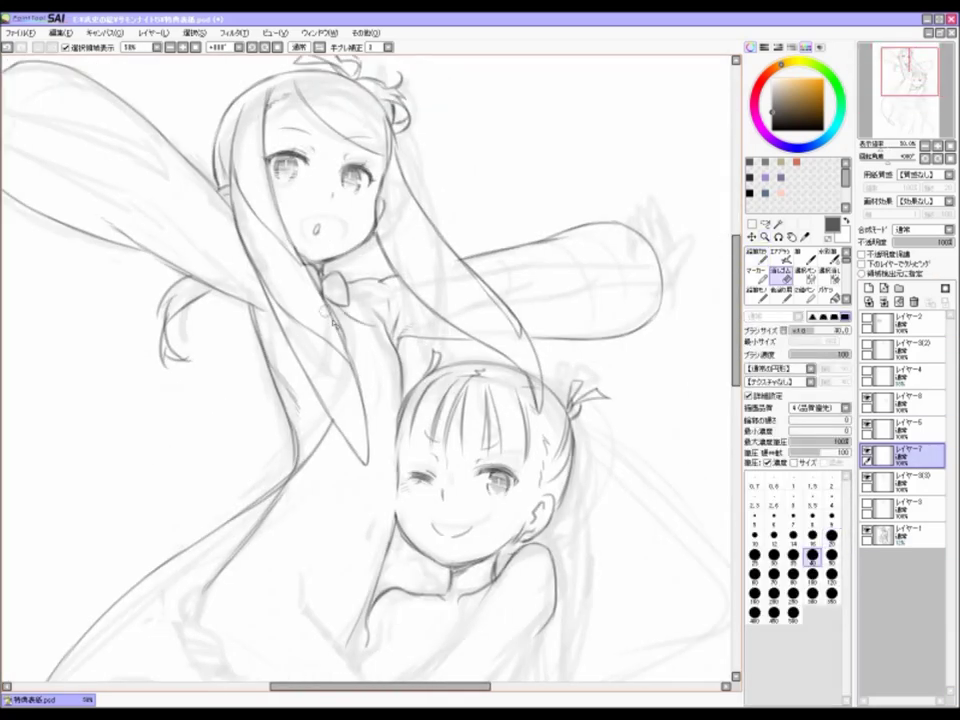
key("n")
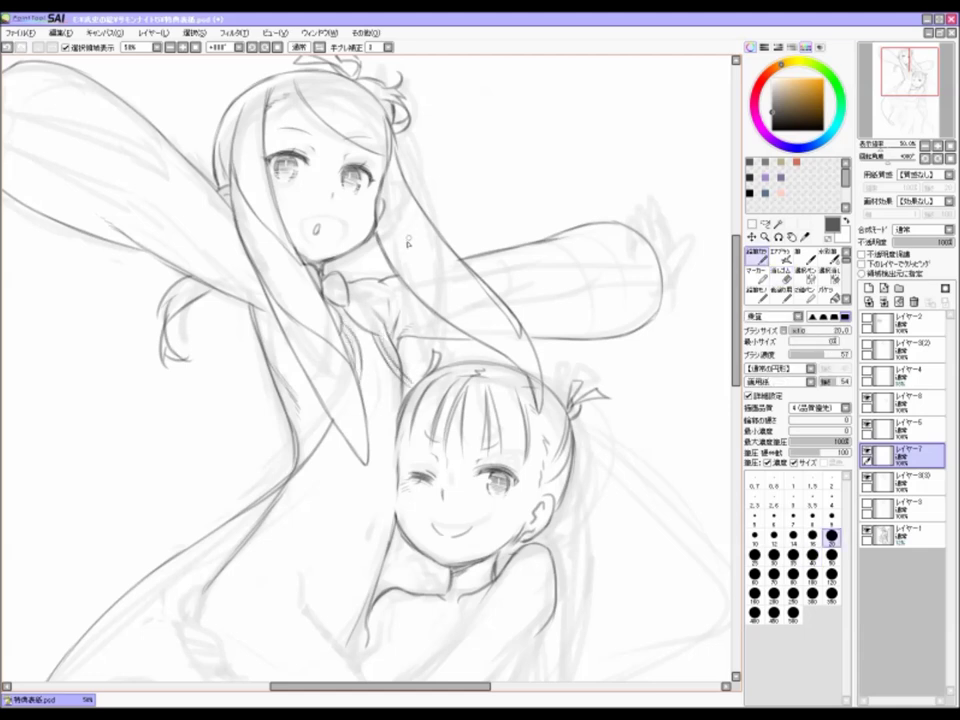
Step: On the third layer's copy, re-ink the upper girl's near sleeve outline and close its shoulder end with a curved edge
key("End")
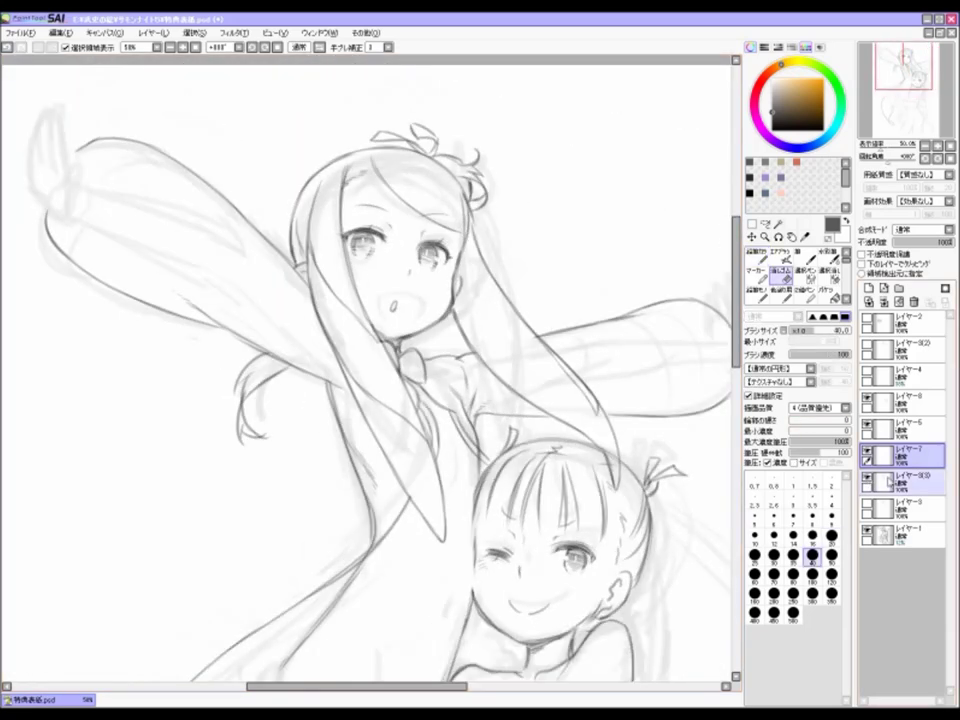
key("e")
key("n")
left_click_drag(179, 275, 255, 372)
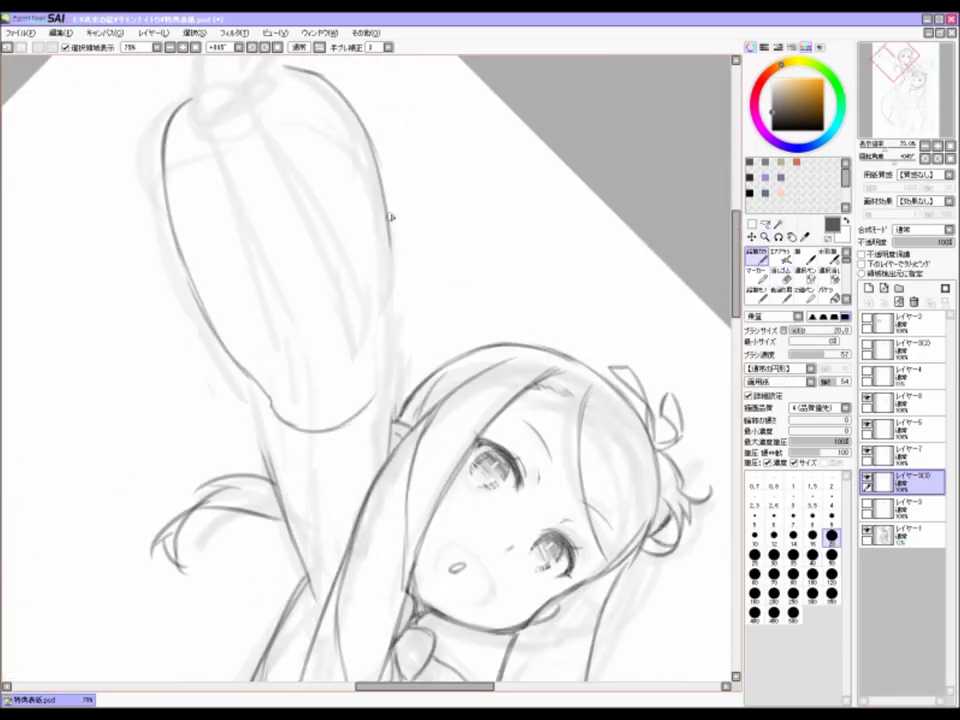
left_click_drag(318, 449, 410, 400)
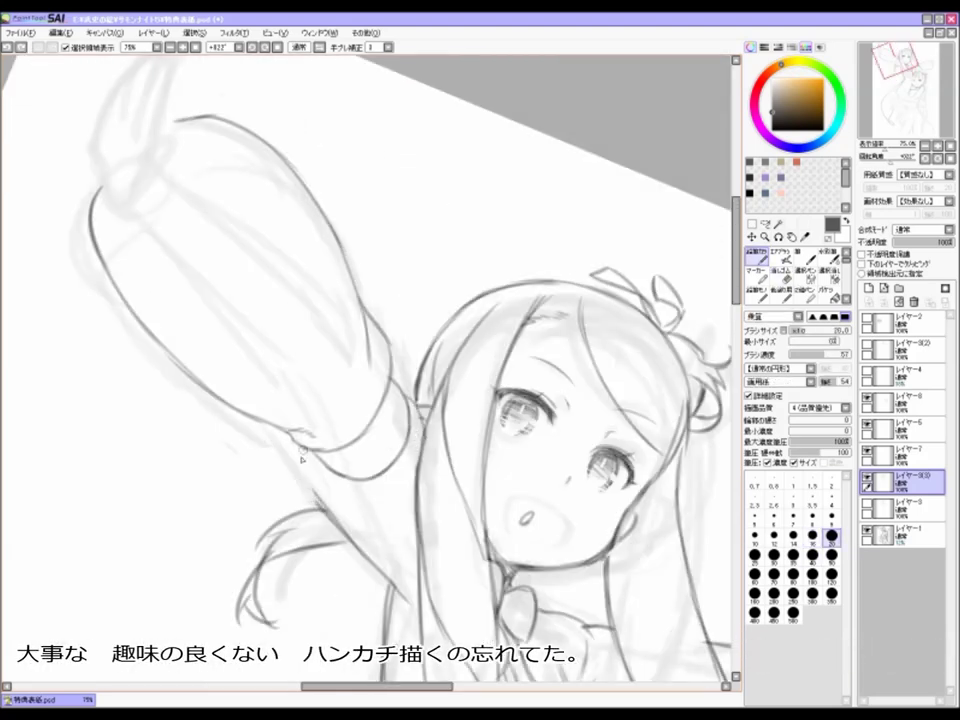
Step: Ink the cuff band at the shoulder end of the near sleeve and the fold lines of the underarm beneath it
mouse_move(370, 530)
left_mouse_down()
mouse_move(330, 420)
mouse_move(390, 374)
left_mouse_up()
key("e")
key("n")
left_click_drag(350, 340, 440, 378)
key("Delete")
key("Delete")
key("Delete")
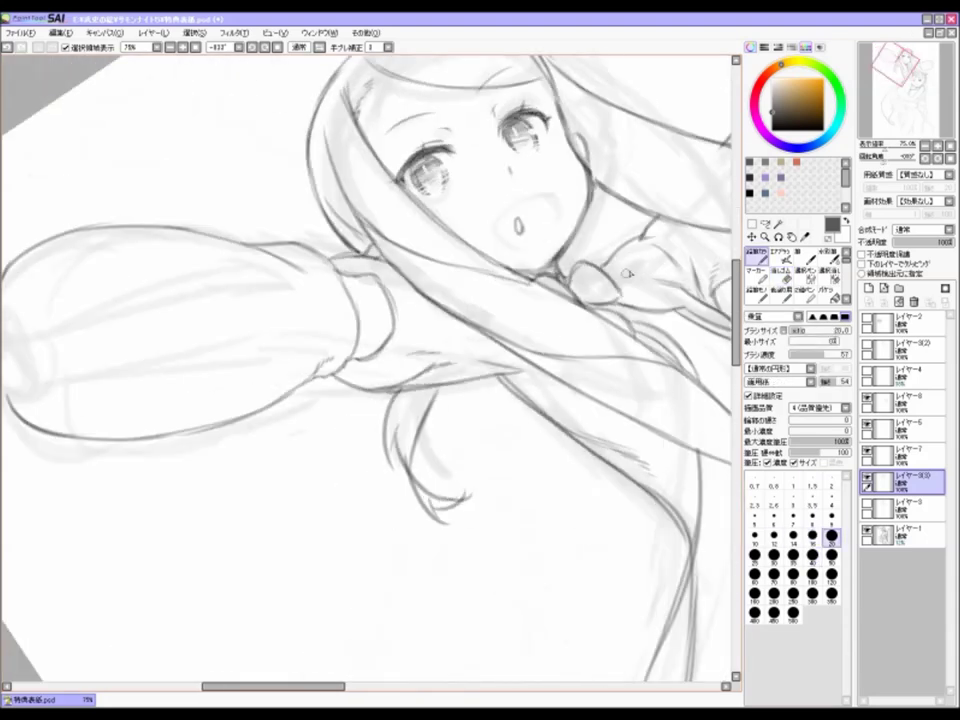
Step: Clean up the ribbon tied at the near sleeve's cuff and erase lines overlapping the upper girl's side hair
key("e")
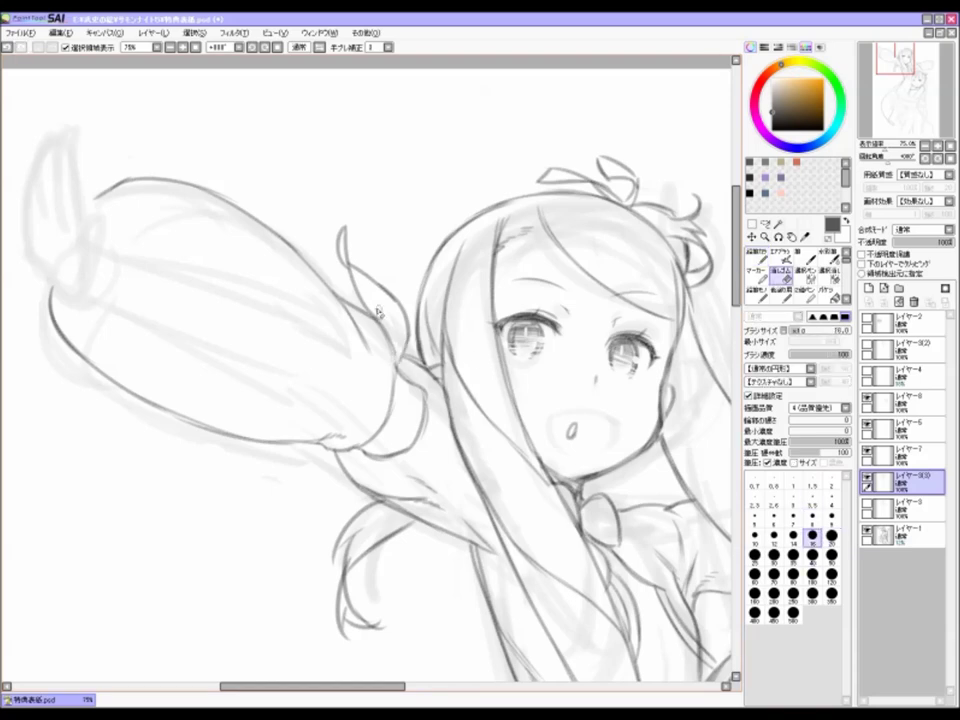
key("n")
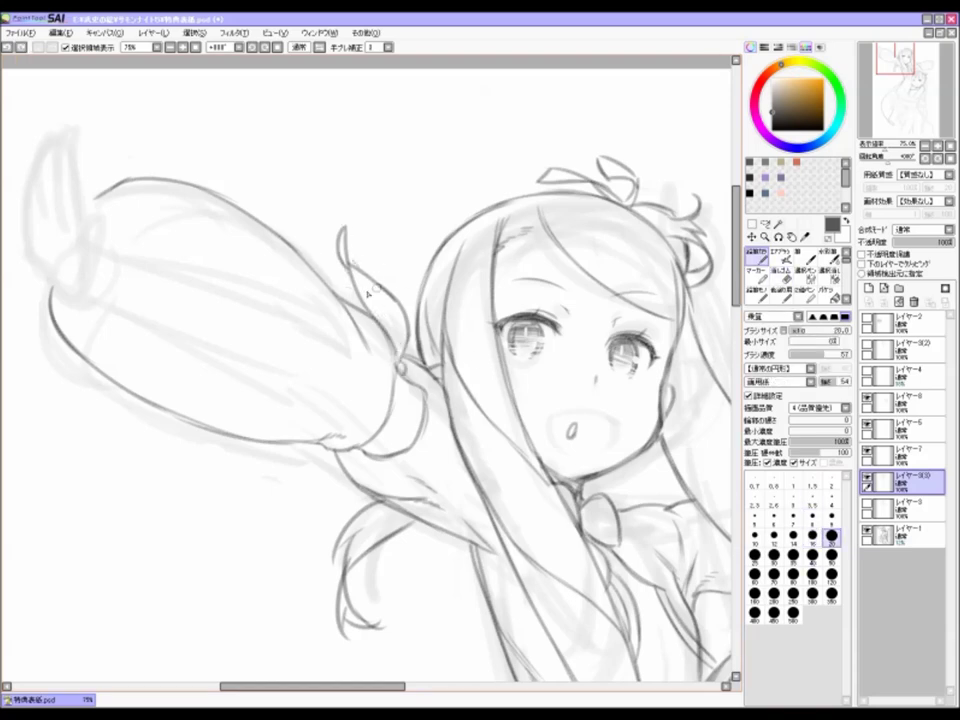
left_click(364, 306, "ctrl+alt")
scroll(516, 340, "up", 2)
key("e")
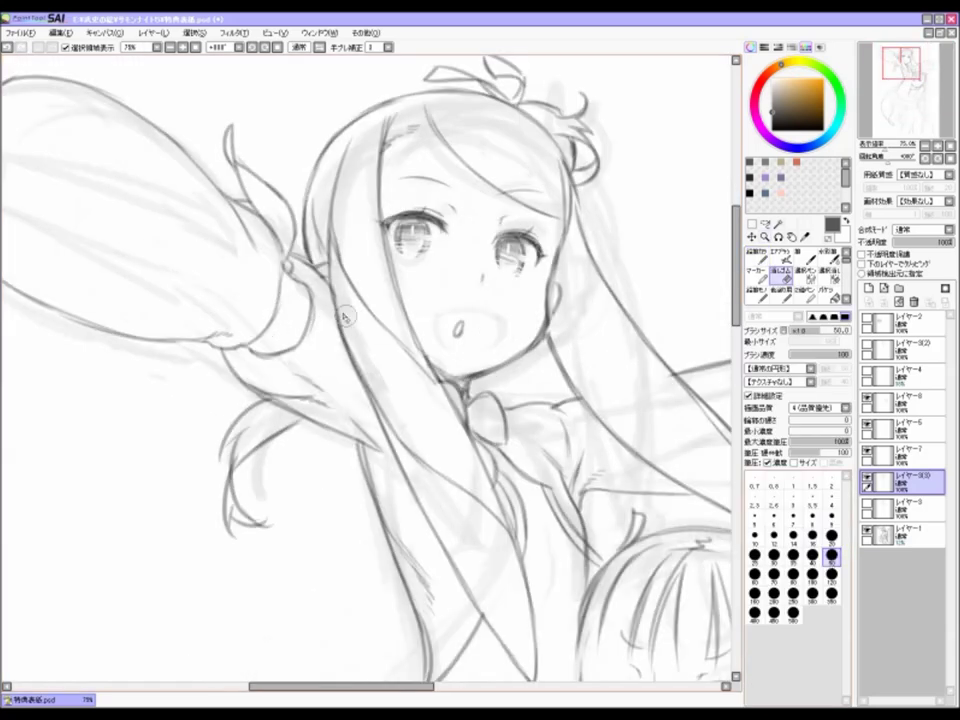
key("n")
mouse_move(262, 92)
left_mouse_down()
mouse_move(270, 245)
mouse_move(326, 400)
left_mouse_up()
scroll(350, 265, "down", 3)
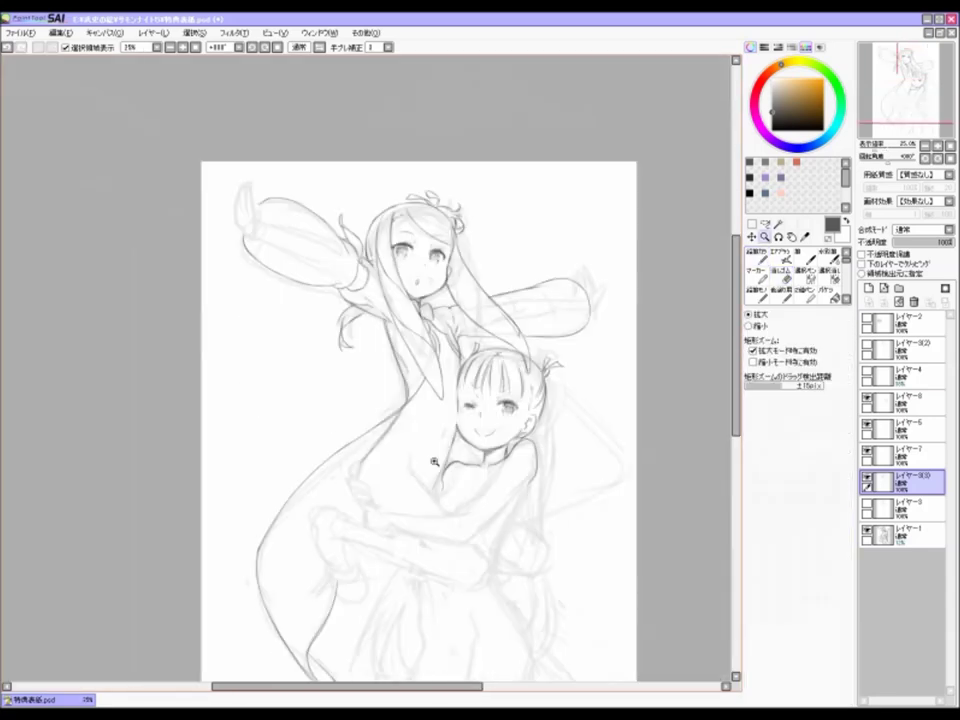
Step: Touch up the upper girl's hair lines beside her face and ear
scroll(338, 398, "up", 3)
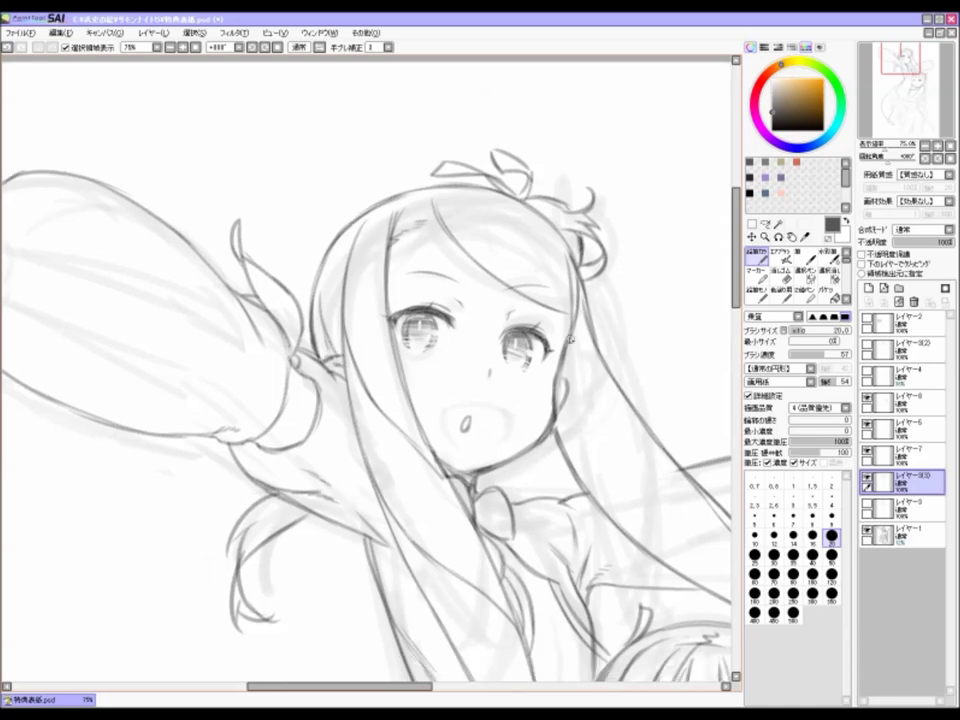
scroll(348, 275, "down", 3)
scroll(285, 219, "up", 2)
key("e")
scroll(577, 200, "down", 2)
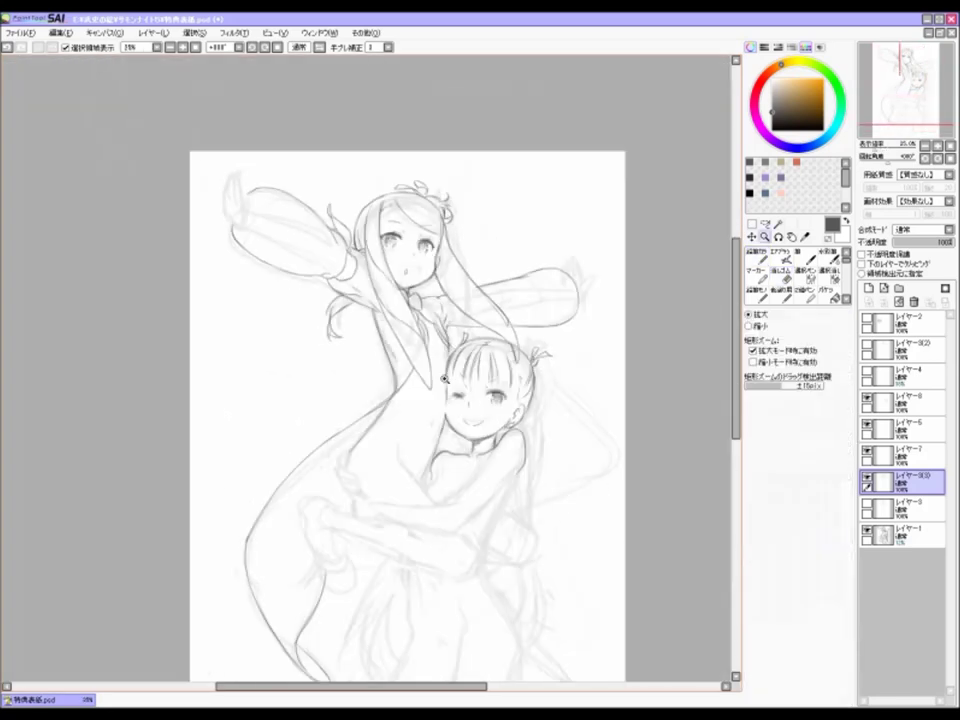
Step: Ink the upper girl's open hand with spread fingers at the end of the far sleeve
scroll(524, 305, "up", 3)
key("n")
left_click_drag(522, 328, 505, 228)
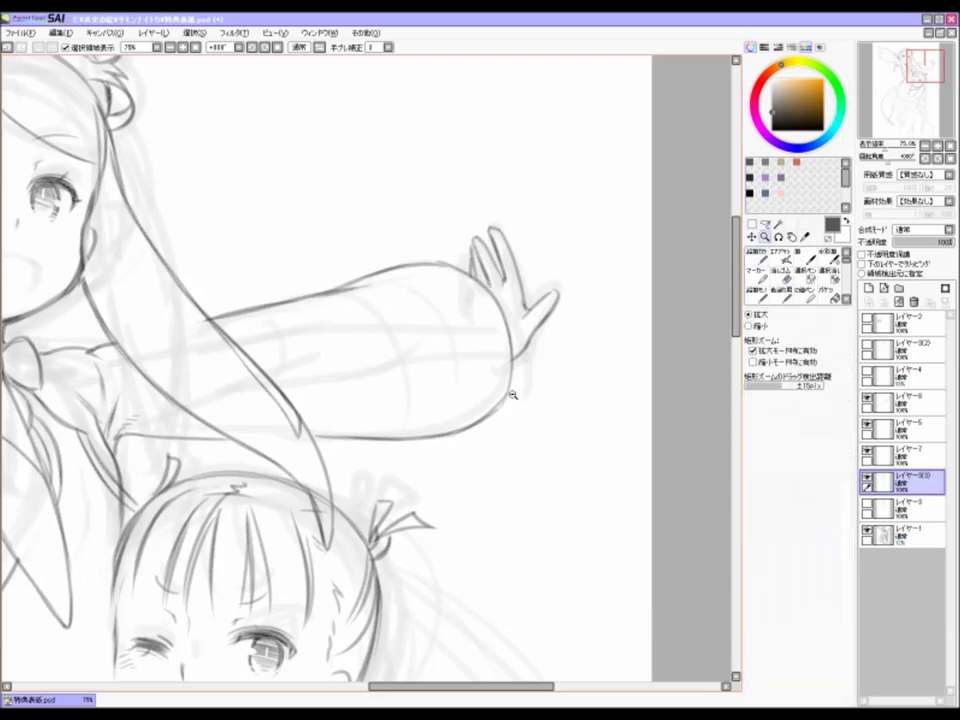
key("e")
scroll(500, 345, "up", 1)
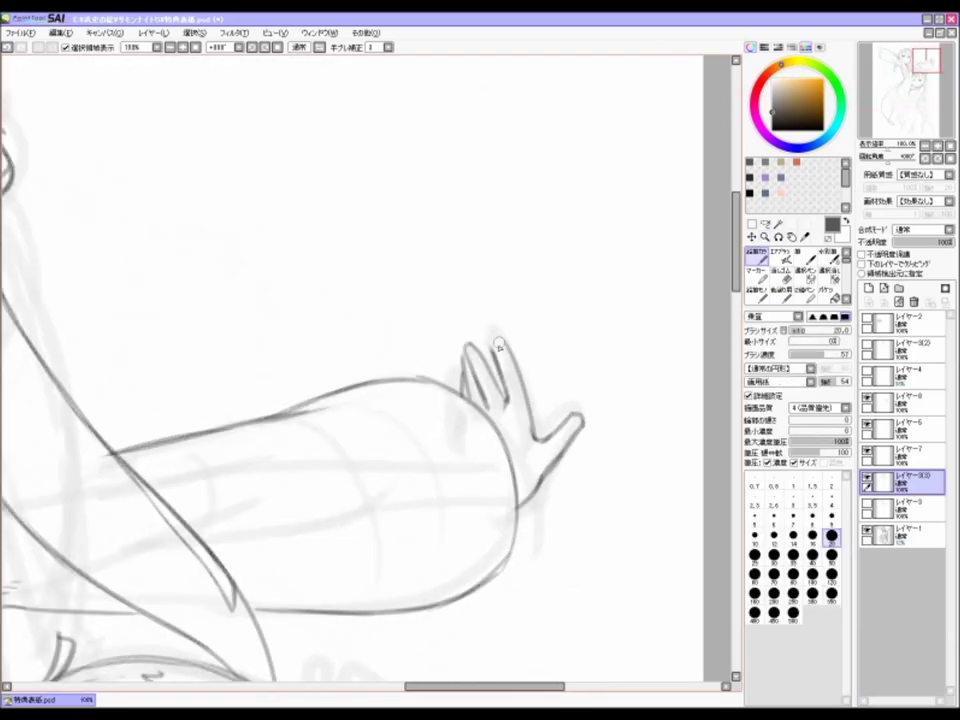
scroll(500, 345, "down", 2)
scroll(251, 293, "up", 3)
Step: In the mirrored view, ink the raised hand at the near sleeve's end, then select it and move it inward over the sleeve
key("n")
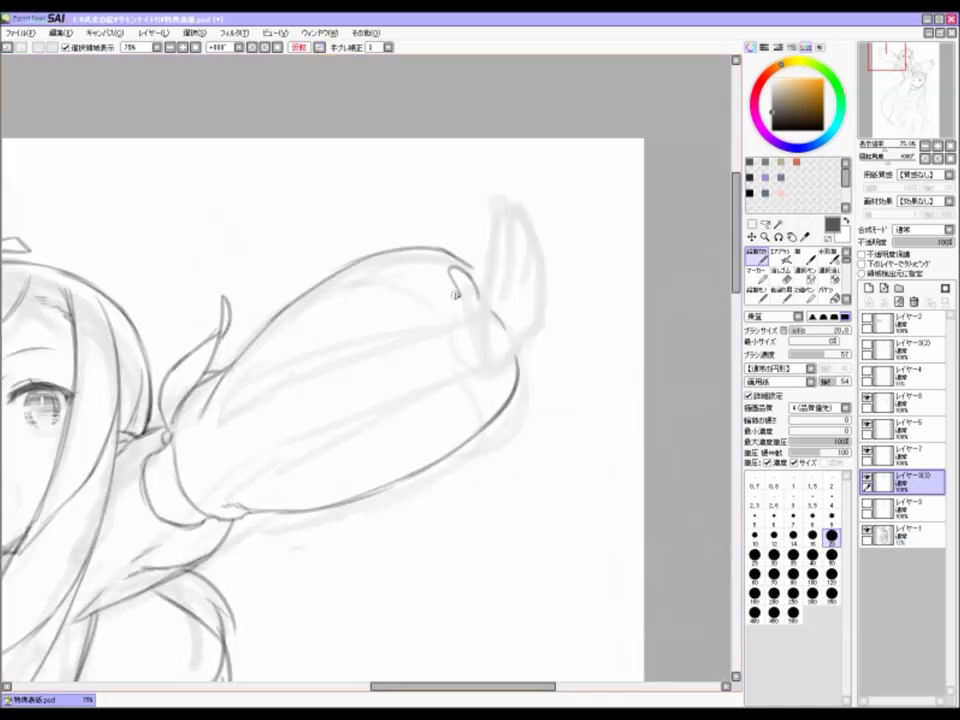
mouse_move(479, 291)
left_mouse_down()
mouse_move(490, 200)
mouse_move(503, 210)
mouse_move(509, 185)
mouse_move(537, 225)
mouse_move(503, 277)
left_mouse_up()
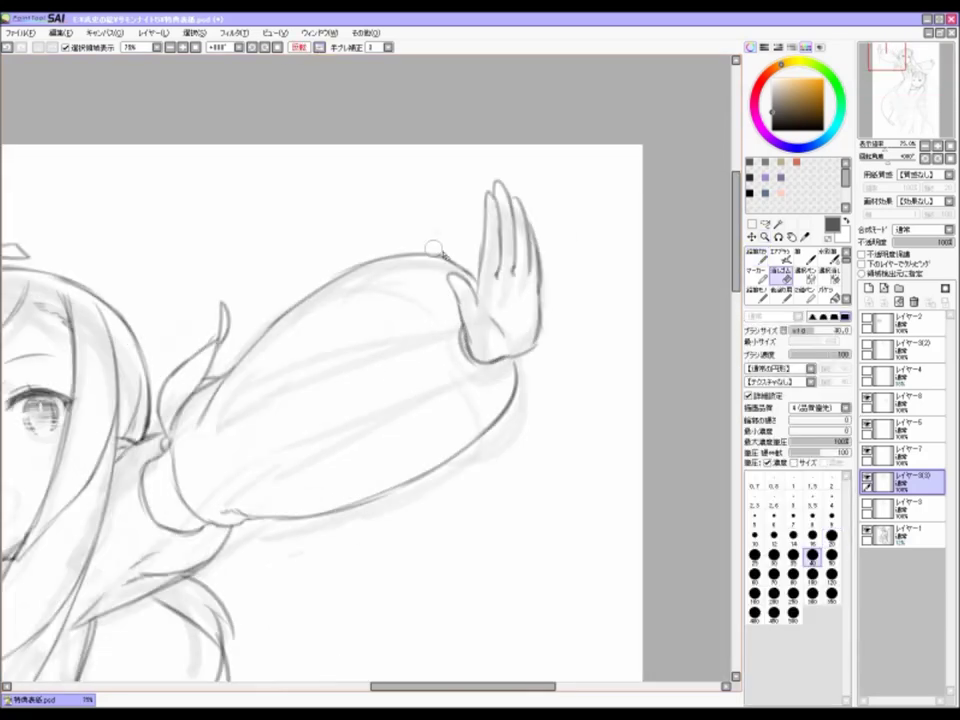
left_click(800, 272)
mouse_move(442, 285)
left_mouse_down()
mouse_move(497, 328)
mouse_move(484, 334)
left_mouse_up()
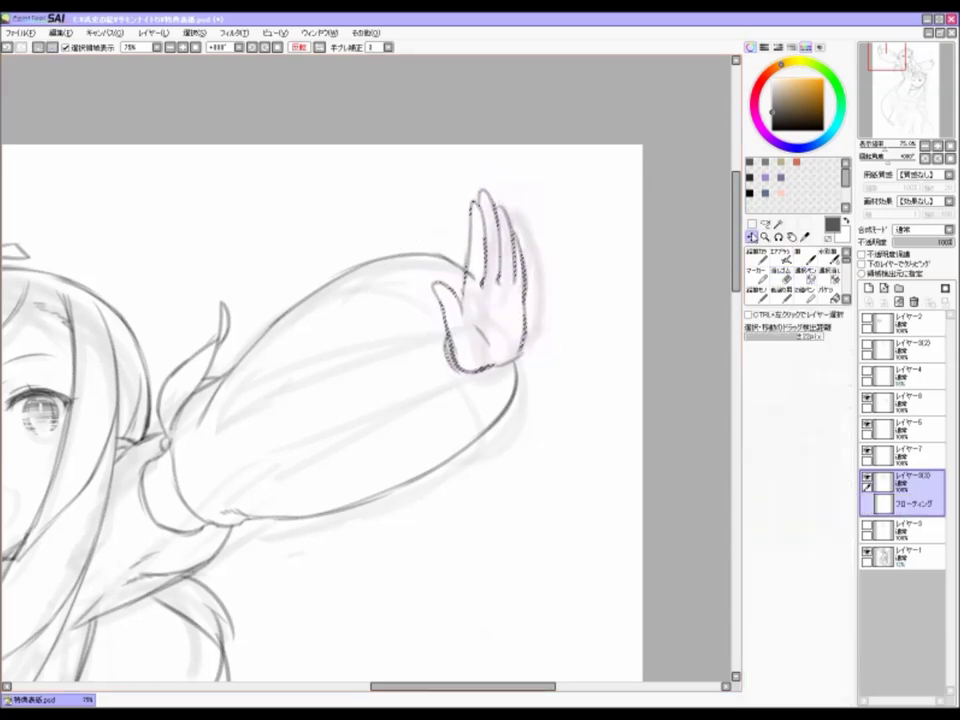
key("ctrl+d")
Step: Erase the near sleeve's upper edge and re-ink it to meet the moved hand
key("n")
scroll(505, 352, "down", 1)
scroll(422, 231, "up", 1)
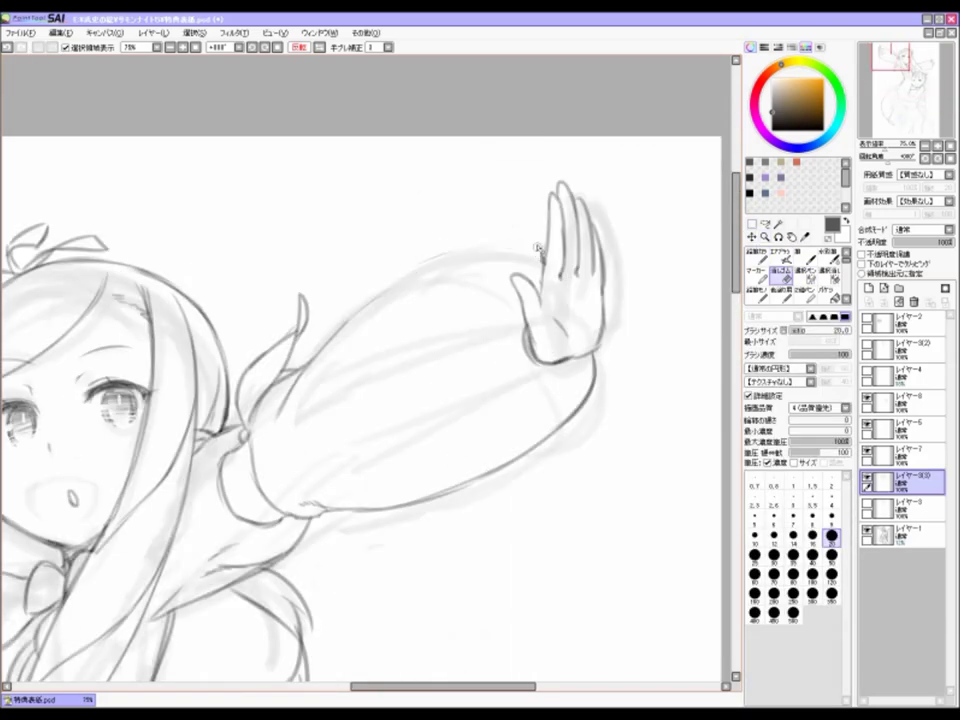
left_click_drag(475, 250, 530, 257)
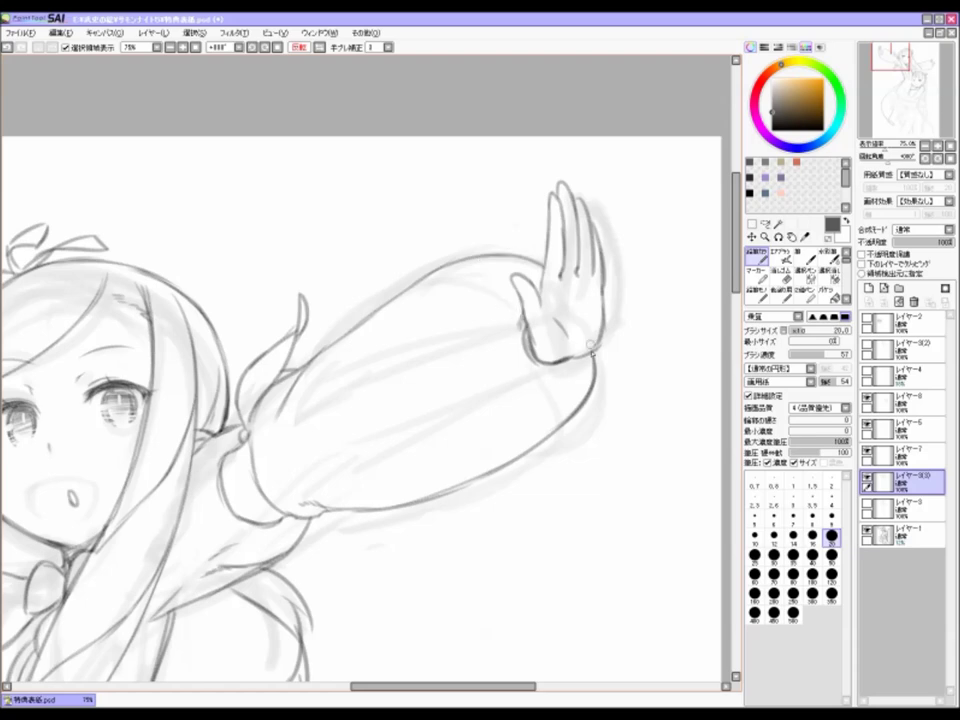
scroll(590, 345, "down", 2)
scroll(345, 273, "up", 2)
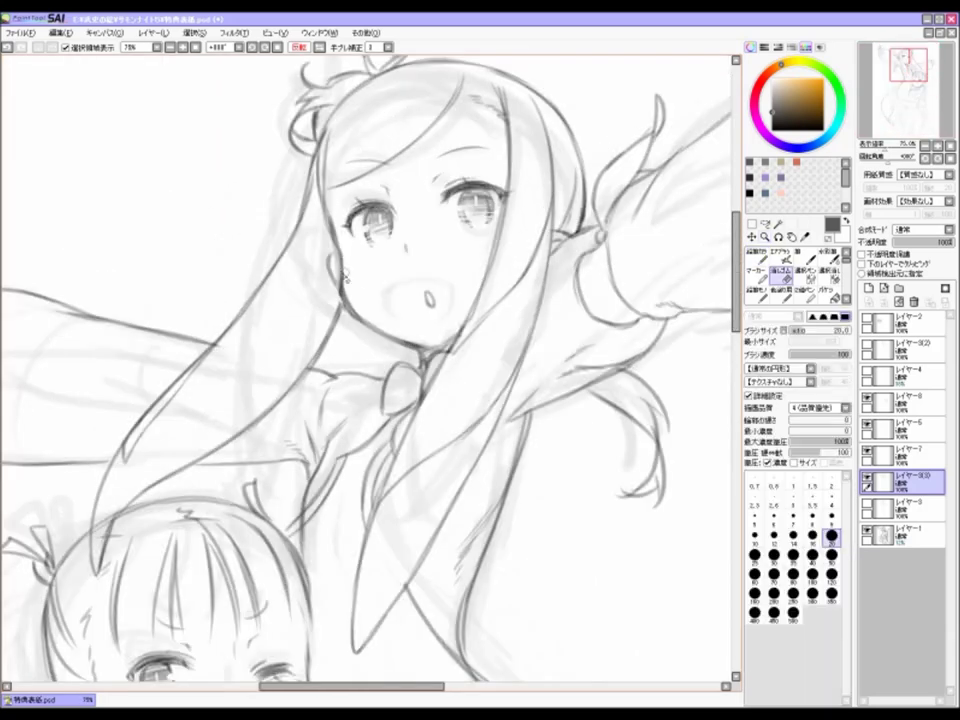
Step: Re-ink the upper girl's back and waist line on Layer 5, down to where the other girl's hand holds her
key("n")
scroll(365, 370, "down", 2)
scroll(365, 370, "up", 3)
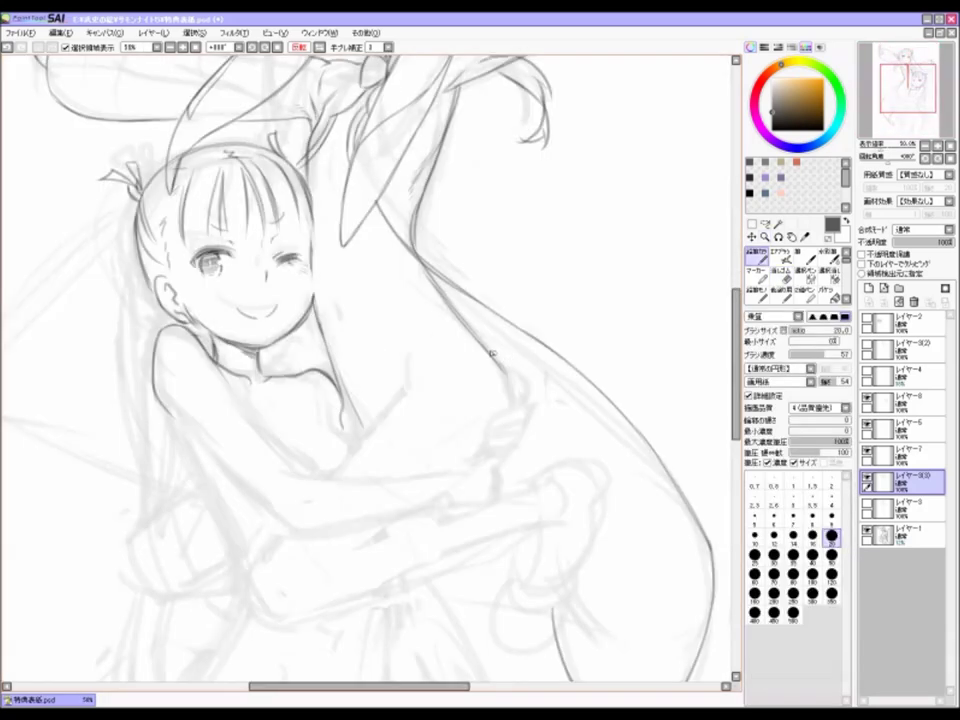
key("e")
key("n")
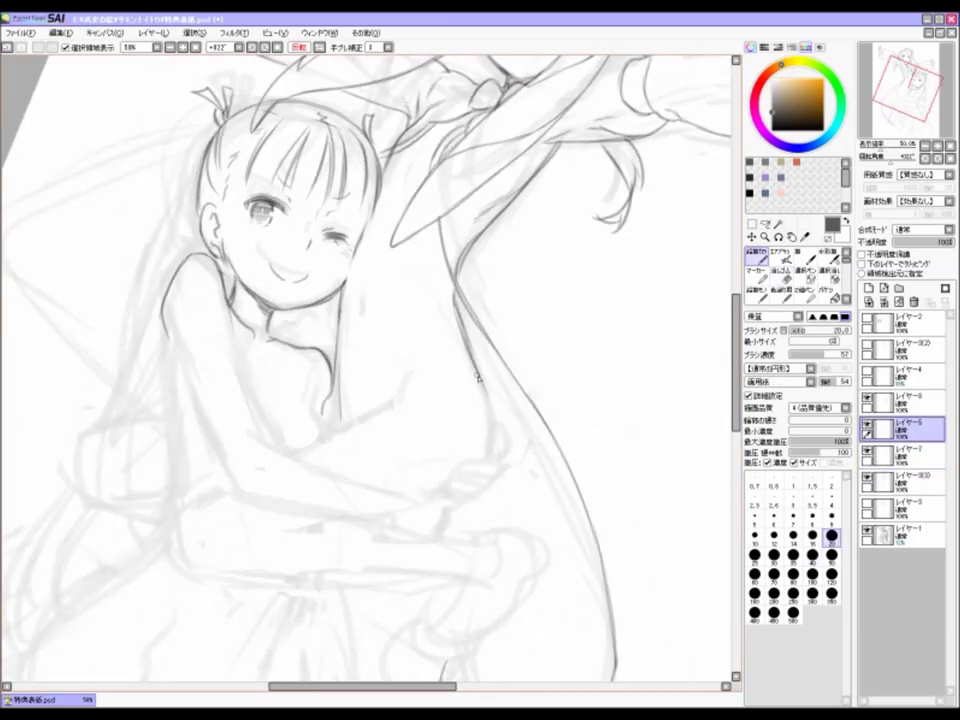
key("Home")
scroll(477, 377, "down", 2)
scroll(393, 372, "up", 2)
key("e")
scroll(415, 367, "down", 2)
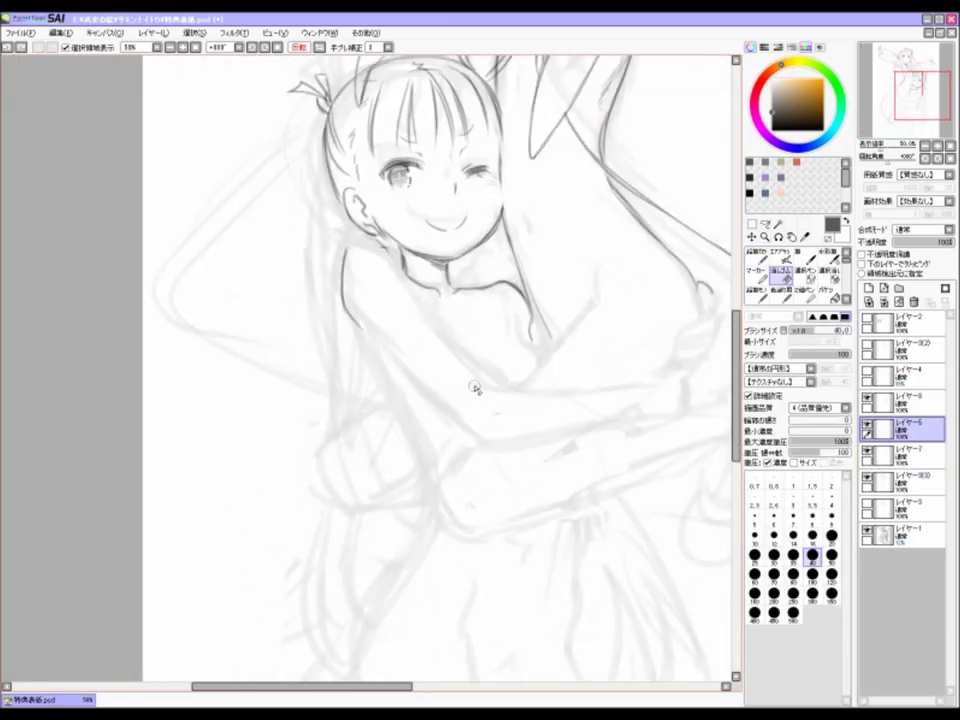
Step: Add a new layer and rough out the lower girl's shoulders and torso in dark red
key("ctrl+shift+n")
key("n")
key("x")
scroll(471, 429, "up", 2)
scroll(390, 352, "up", 2)
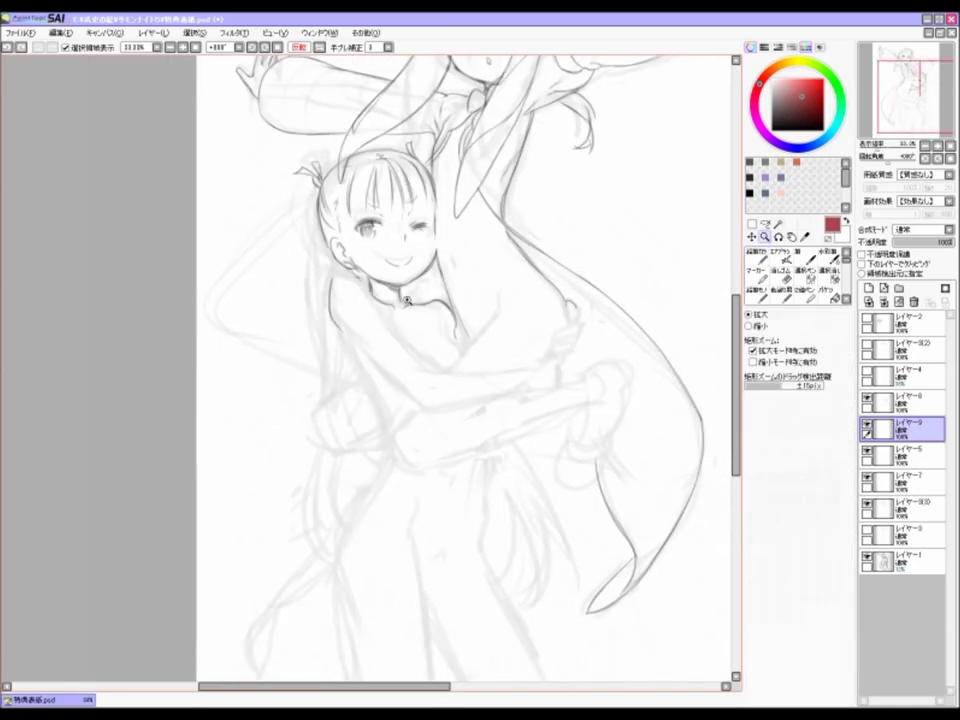
left_click_drag(380, 320, 405, 430)
scroll(400, 400, "down", 3)
left_click_drag(352, 235, 340, 480)
left_click_drag(462, 200, 480, 450)
left_click_drag(452, 245, 447, 402)
Step: Rough out the lower girl's hips and legs in dark red below the torso sketch
left_click_drag(360, 304, 405, 440)
left_click_drag(368, 390, 322, 462)
scroll(350, 420, "up", 1)
left_click_drag(340, 212, 393, 370)
mouse_move(402, 438)
left_mouse_down()
mouse_move(406, 508)
mouse_move(469, 484)
left_mouse_up()
key("minus")
key("Delete")
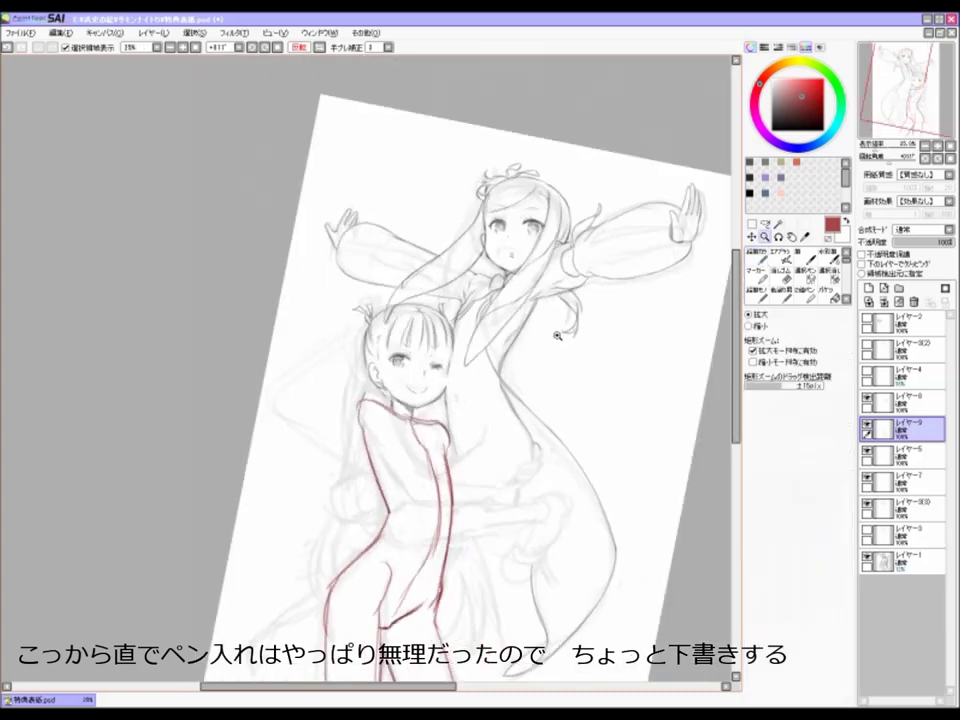
Step: Sketch the lower girl's arms and hands in dark red, wrapped around the upper girl's waist
key("Home")
left_click_drag(479, 358, 512, 320)
left_click_drag(446, 342, 510, 330)
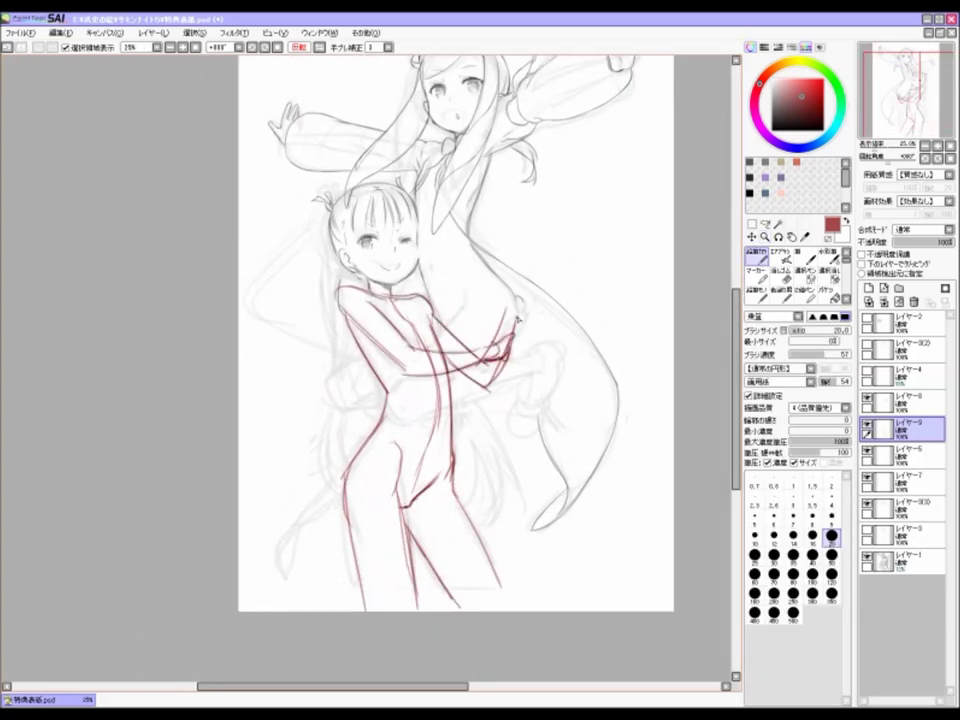
scroll(346, 333, "up", 1)
Step: Add a new layer, sketch the lower girl's neckerchief in blue, and add red chest lines on the body sketch layer
key("ctrl+shift+n")
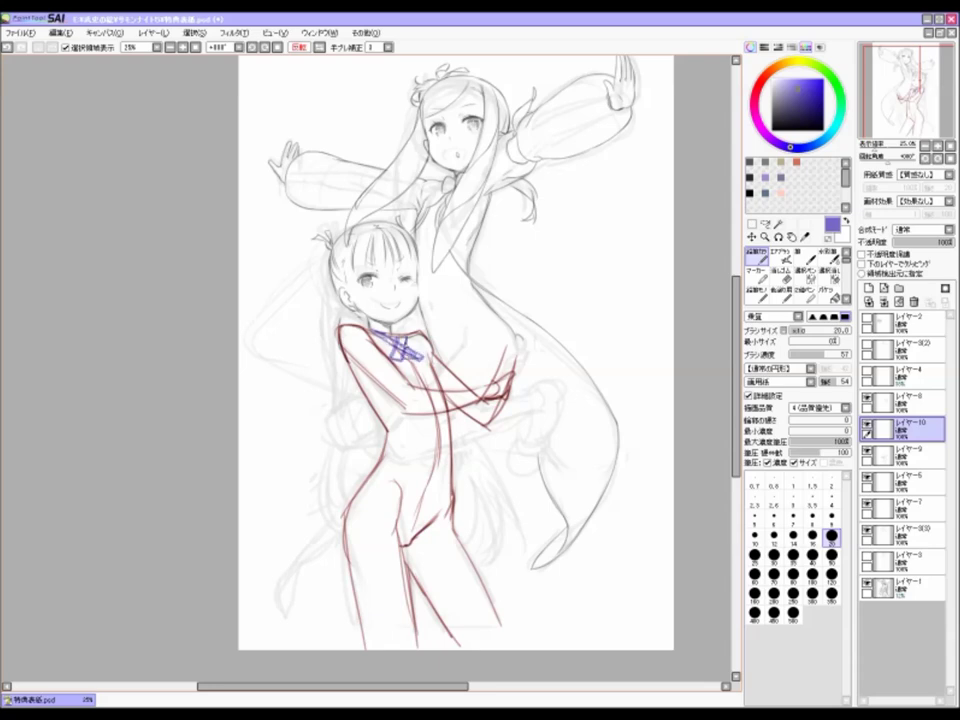
scroll(477, 350, "up", 1)
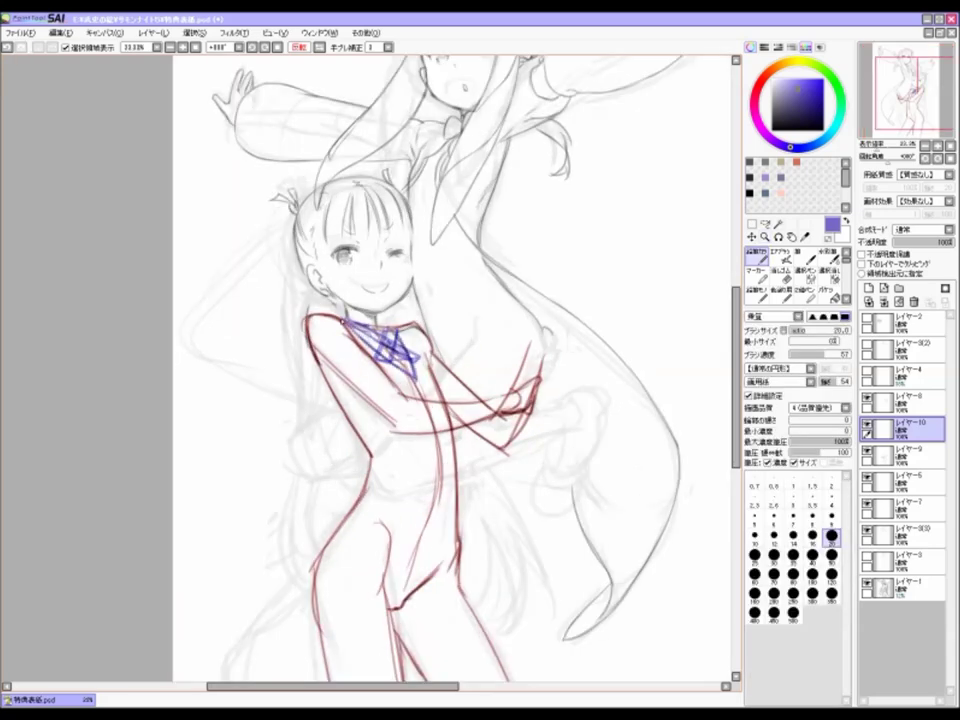
key("ctrl+z")
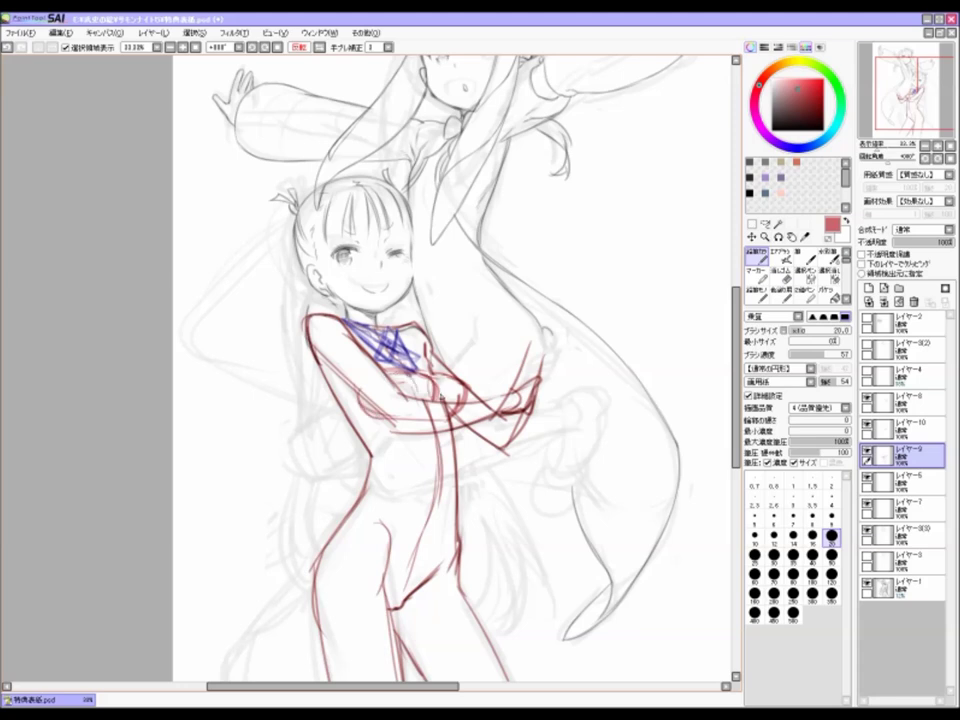
Step: On the blue clothing layer, sketch the front opening of the lower girl's top and its hem across the hips
key("ctrl+Up")
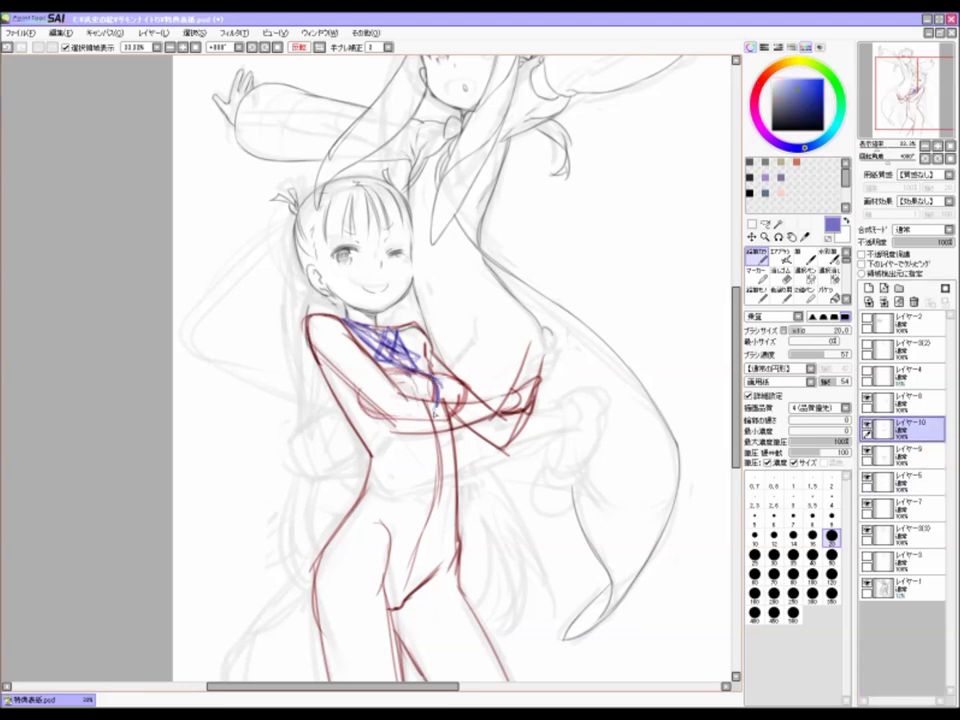
scroll(450, 370, "down", 2)
left_click_drag(434, 410, 425, 490)
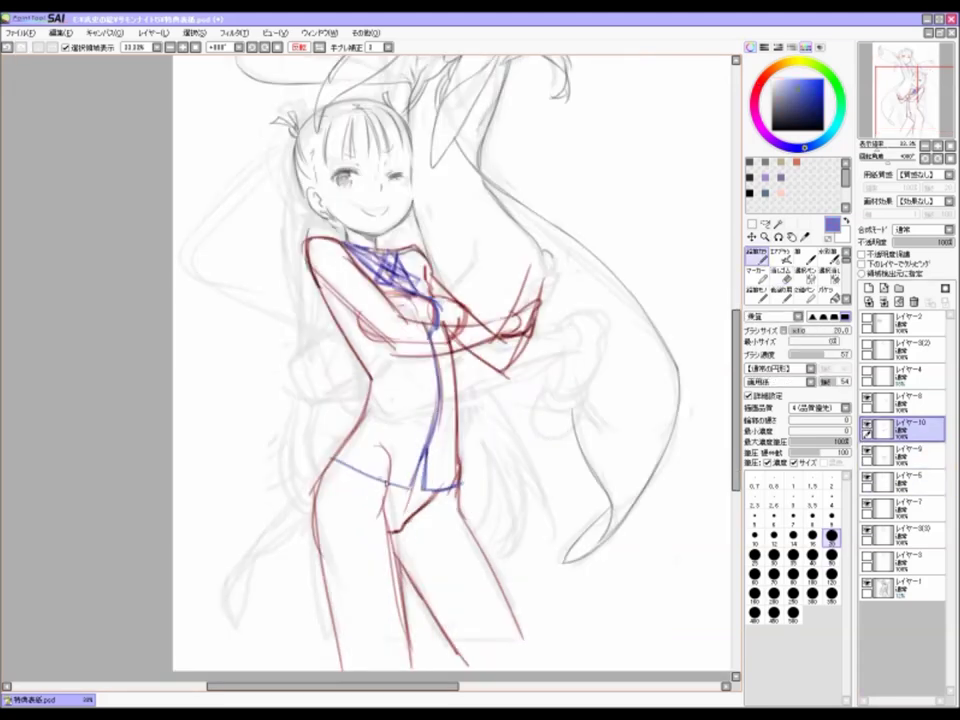
left_click_drag(340, 468, 405, 515)
mouse_move(313, 488)
left_mouse_down()
mouse_move(400, 518)
mouse_move(465, 505)
left_mouse_up()
left_click_drag(420, 470, 465, 506)
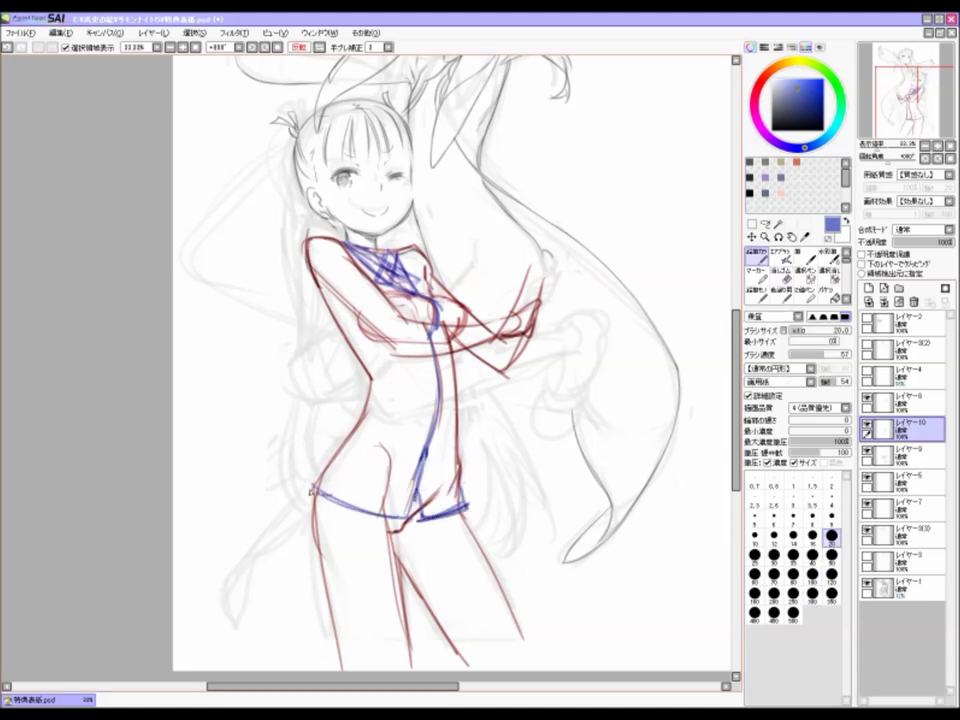
Step: Sketch the short garment below the top's hem in blue, unmirror the canvas, and trace the top's side edge
scroll(345, 520, "down", 1)
mouse_move(324, 505)
left_mouse_down()
mouse_move(326, 545)
mouse_move(424, 548)
mouse_move(450, 533)
left_mouse_up()
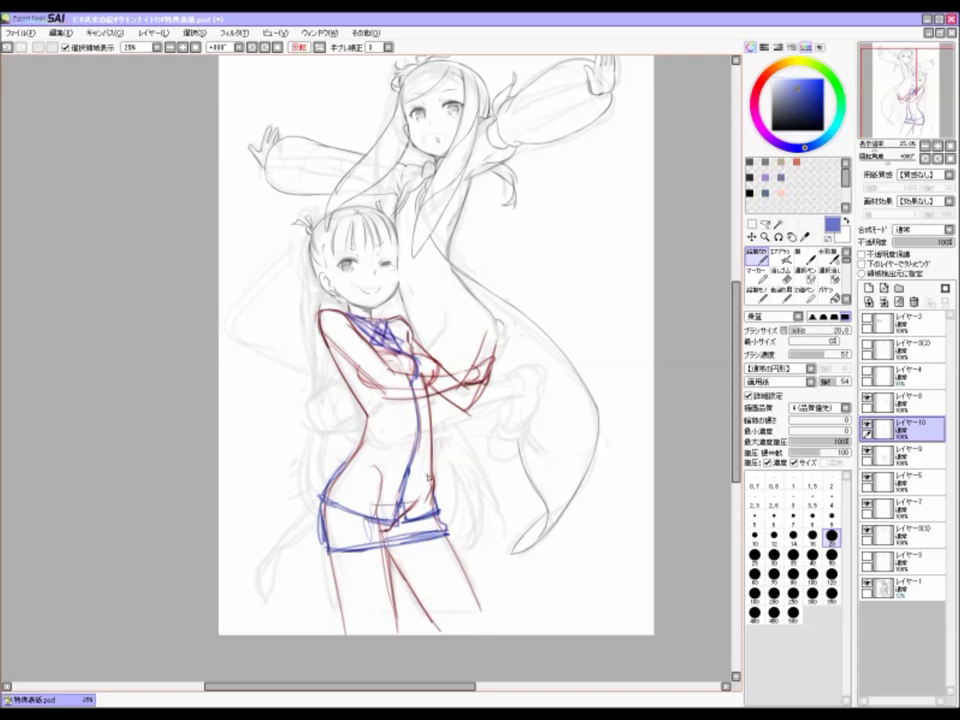
left_click(298, 47)
left_click_drag(318, 436, 333, 444)
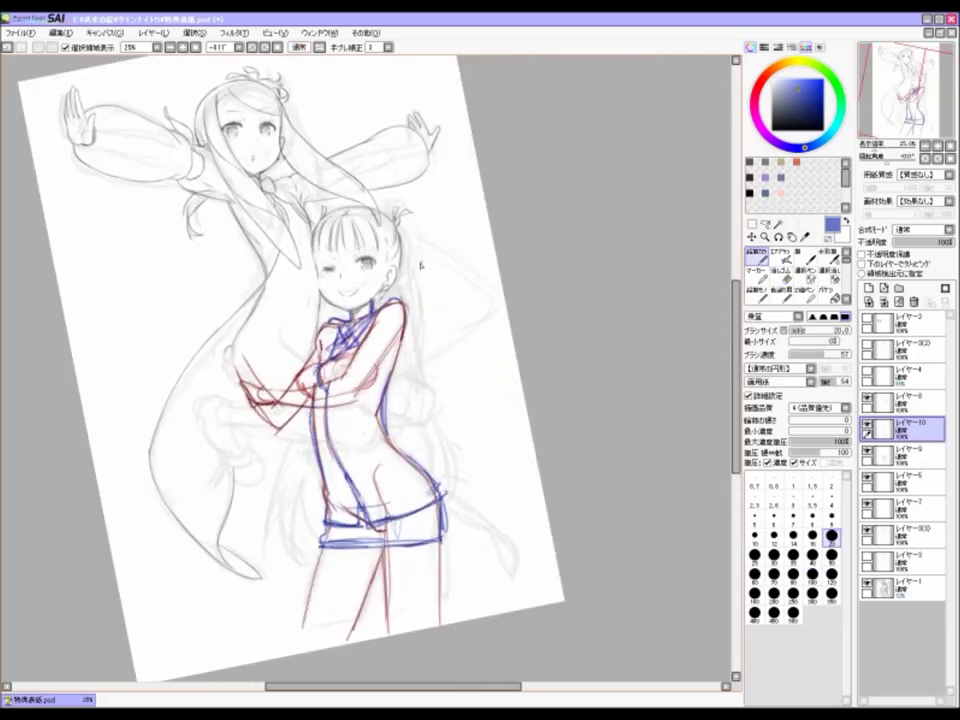
Step: Sketch the winking girl's folded sleeves with cuff bands and the vertical stripes on her top in blue
key("Delete")
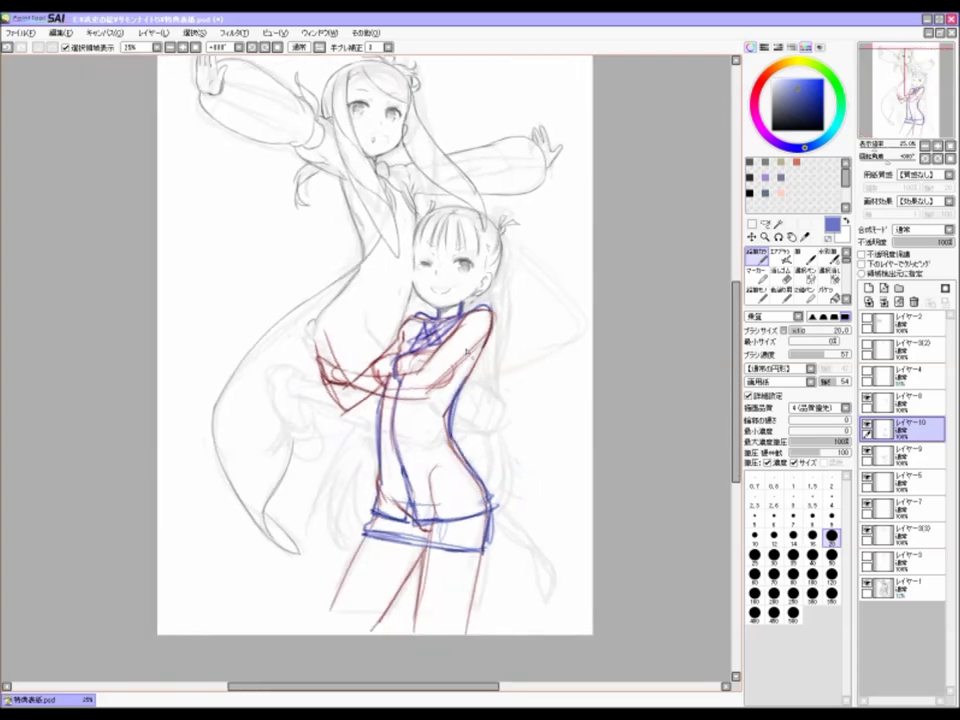
scroll(535, 371, "up", 1)
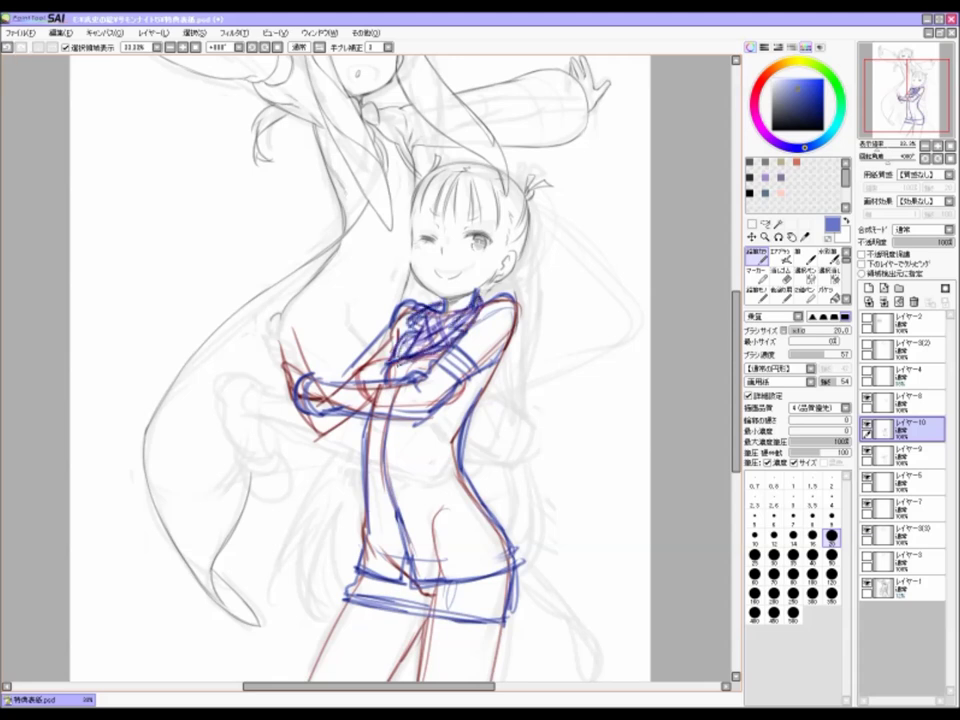
mouse_move(388, 408)
left_mouse_down()
mouse_move(386, 575)
mouse_move(394, 575)
left_mouse_up()
mouse_move(405, 410)
left_mouse_down()
mouse_move(403, 570)
mouse_move(418, 570)
left_mouse_up()
key("Delete")
scroll(519, 393, "down", 3)
scroll(519, 393, "up", 3)
key("End")
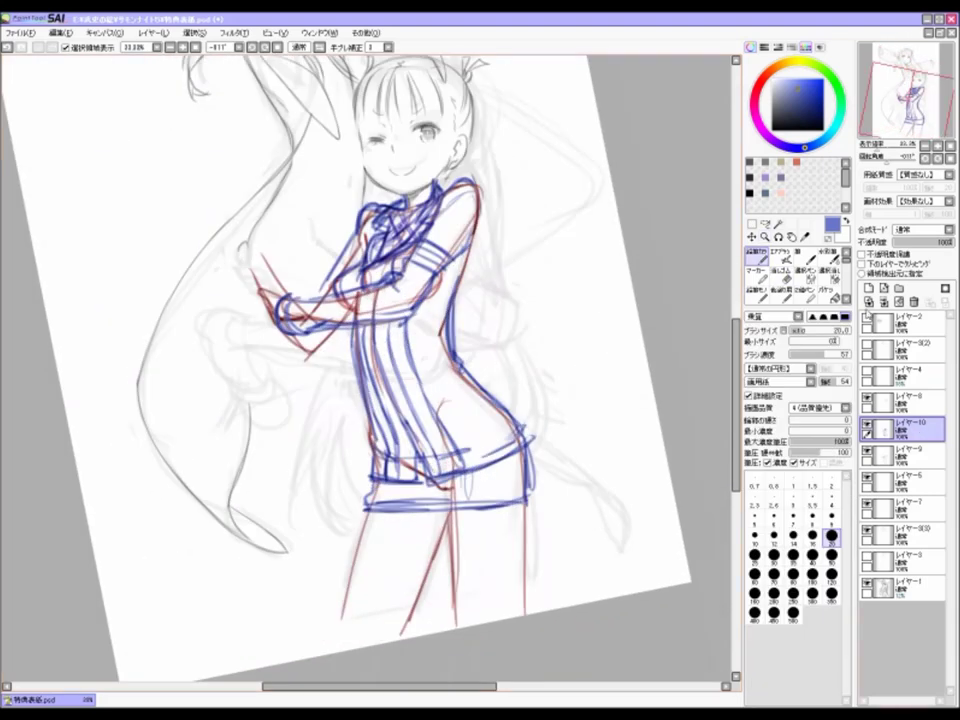
Step: Add a layer above the blue clothing sketch and rough in the belt with its round buckle around the hips in green
key("Home")
mouse_move(366, 457)
left_mouse_down()
mouse_move(471, 422)
mouse_move(463, 453)
mouse_move(438, 437)
mouse_move(332, 492)
left_mouse_up()
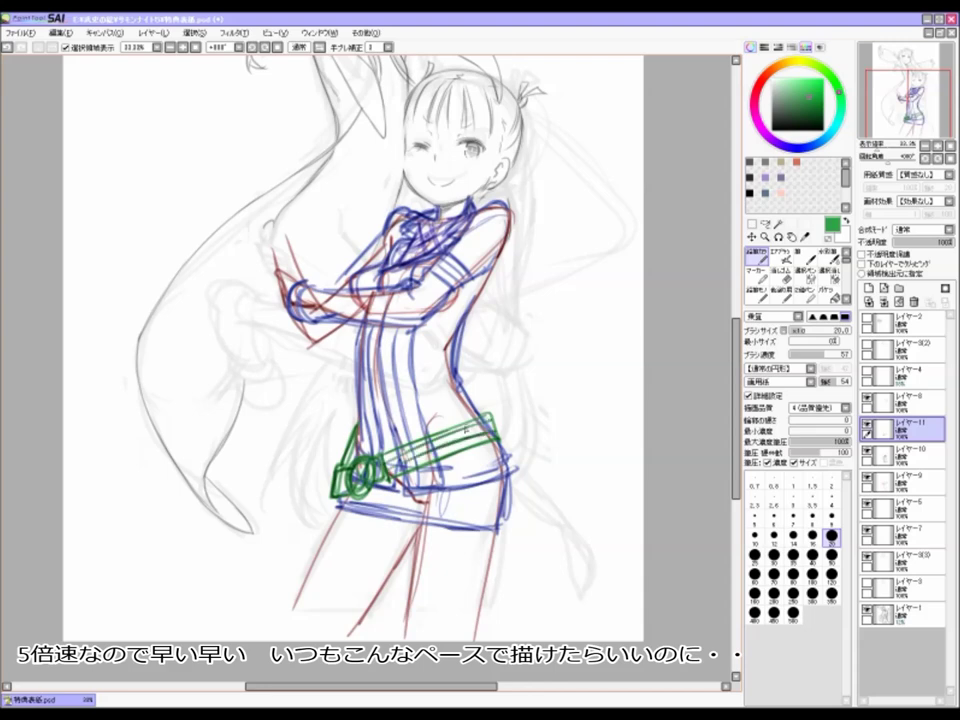
key("Delete")
mouse_move(370, 480)
left_mouse_down()
mouse_move(517, 447)
mouse_move(505, 291)
mouse_move(525, 490)
left_mouse_up()
Step: Sketch the winking girl's long twin-tail strands in green, looping out beside her body and fanning out behind her waist
key("End")
key("Page_Down")
key("Page_Down")
key("Page_Up")
key("n")
mouse_move(500, 300)
left_mouse_down()
mouse_move(480, 510)
mouse_move(530, 520)
left_mouse_up()
left_click_drag(503, 287, 574, 368)
mouse_move(372, 470)
left_mouse_down()
mouse_move(307, 566)
mouse_move(318, 612)
left_mouse_up()
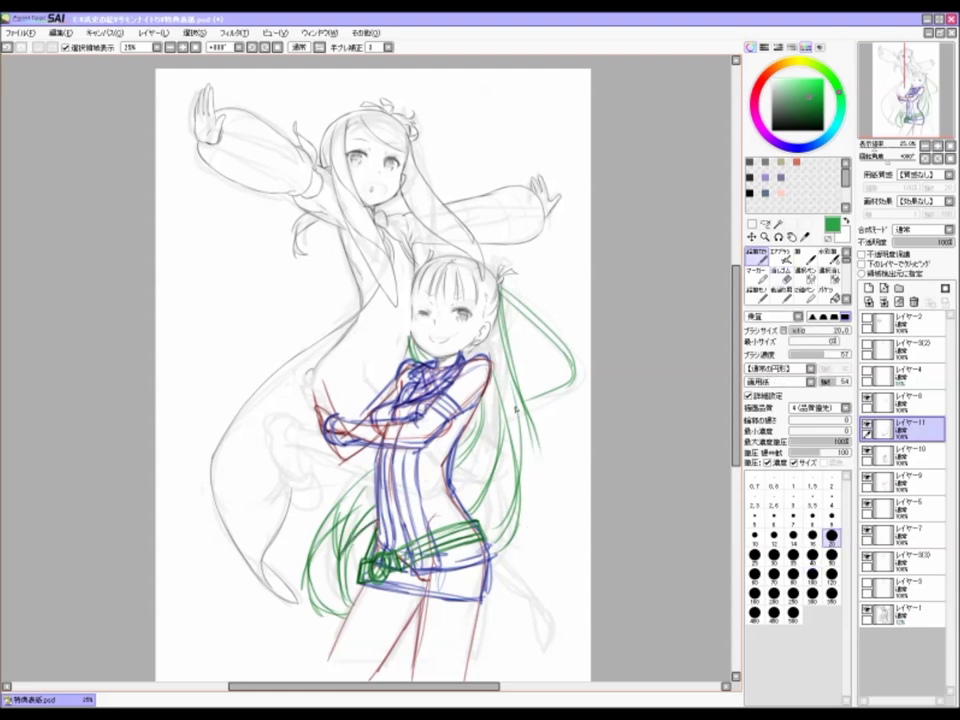
Step: Extend the green twin-tail hair down past the skirt and add curling tips beside the taller girl's coat hem
key("Delete")
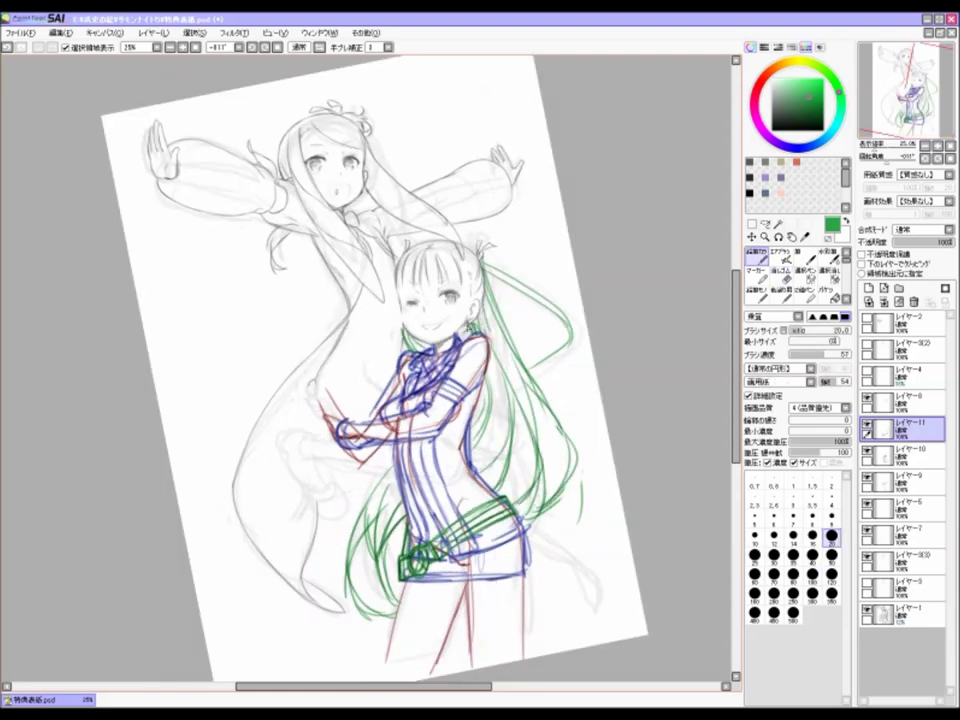
key("Home")
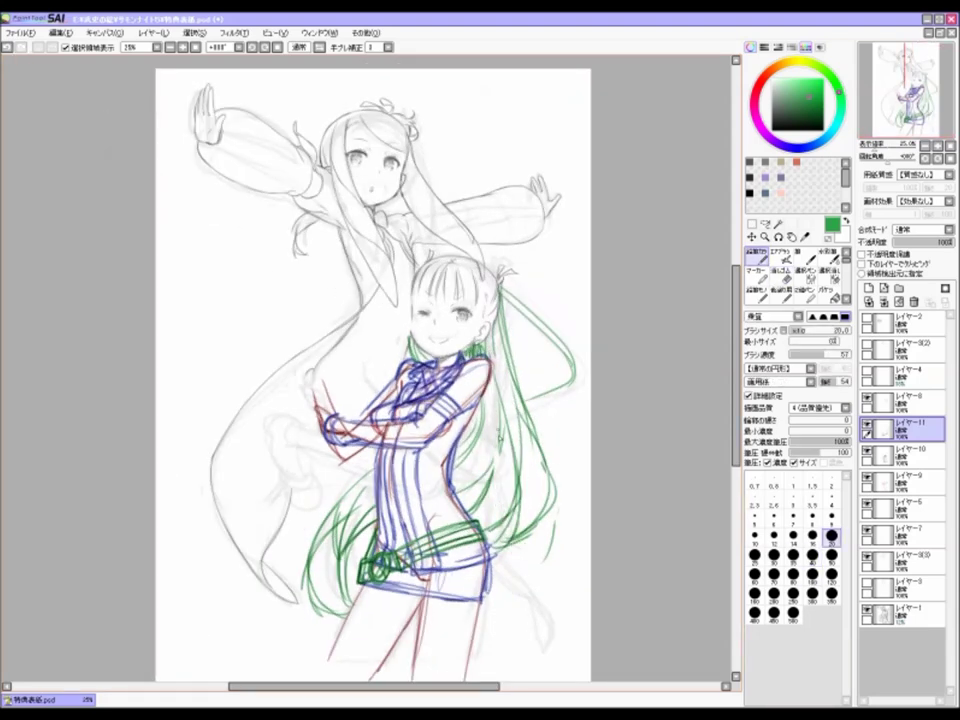
key("e")
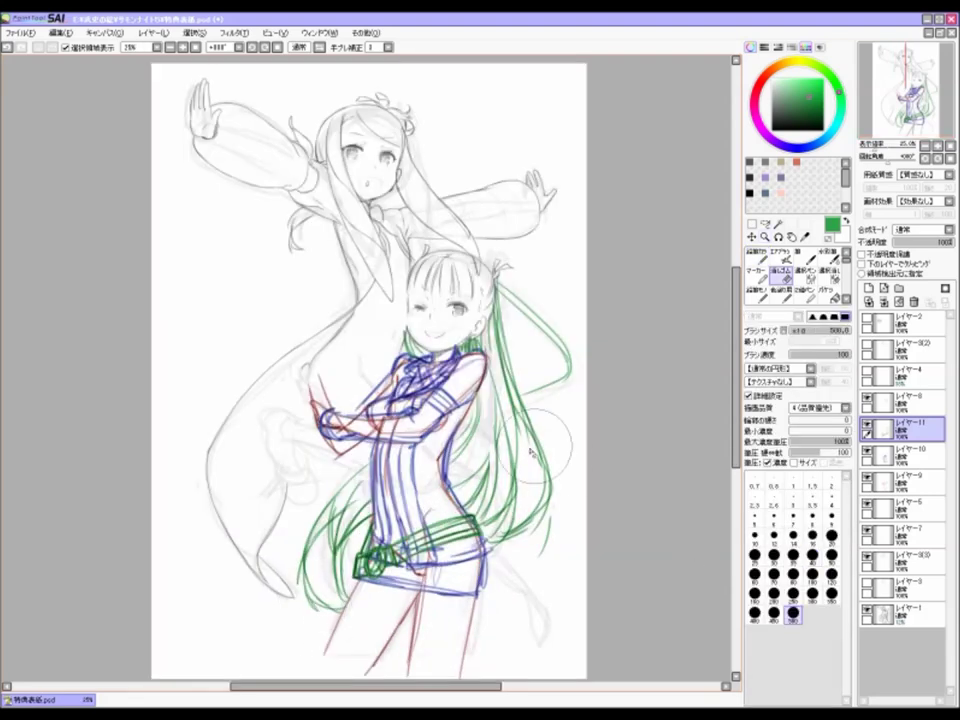
scroll(535, 402, "down", 1)
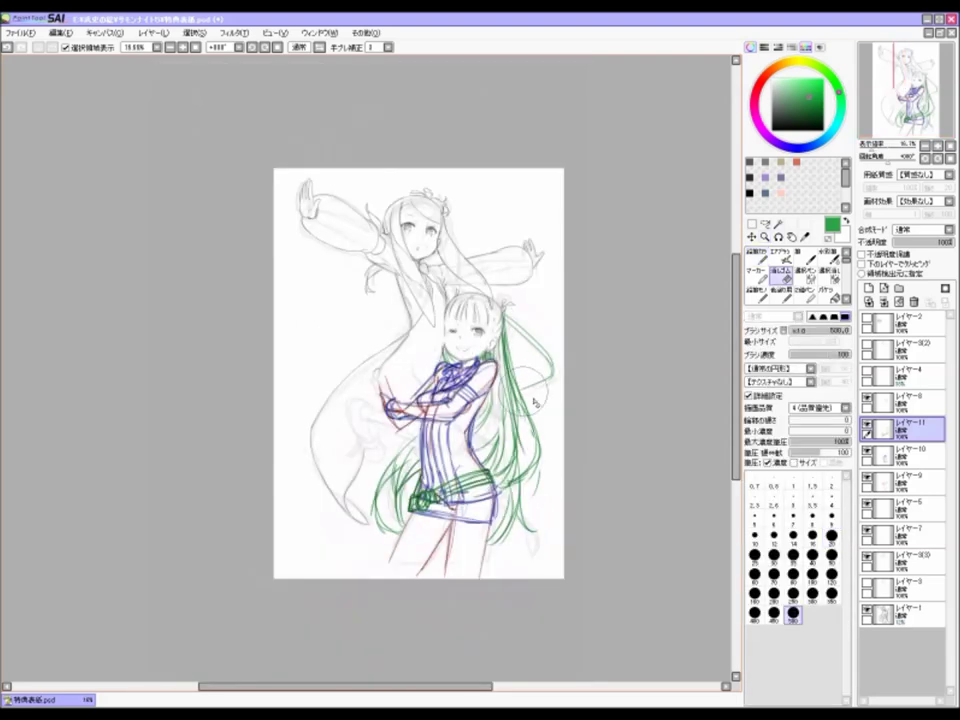
key("n")
scroll(563, 237, "up", 2)
scroll(565, 260, "down", 2)
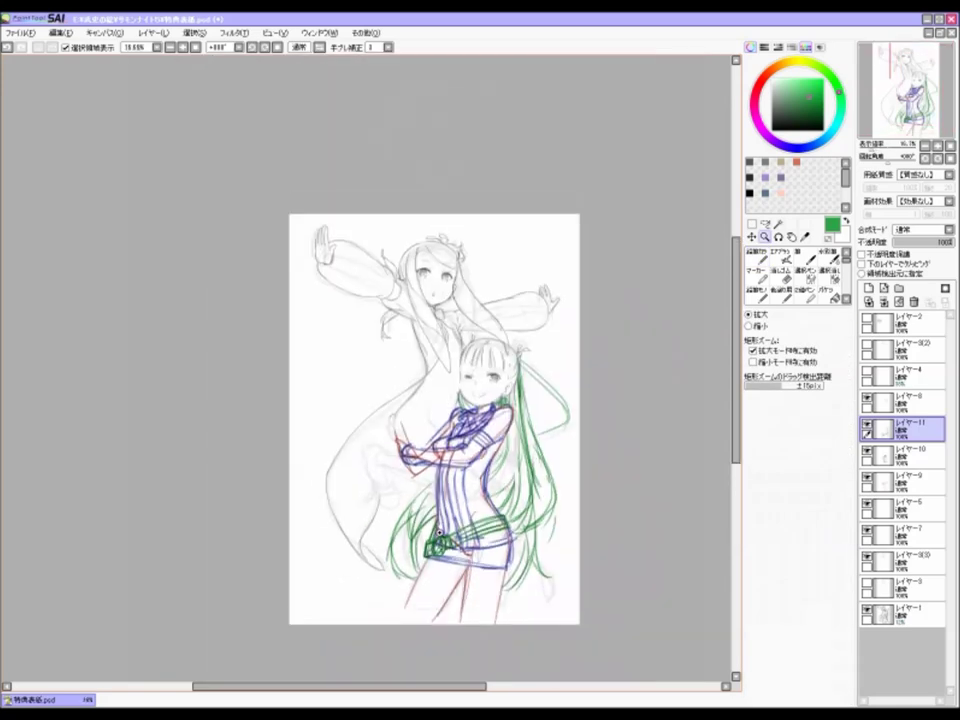
scroll(575, 325, "up", 1)
scroll(447, 250, "down", 1)
left_click_drag(326, 450, 308, 480)
scroll(574, 332, "up", 1)
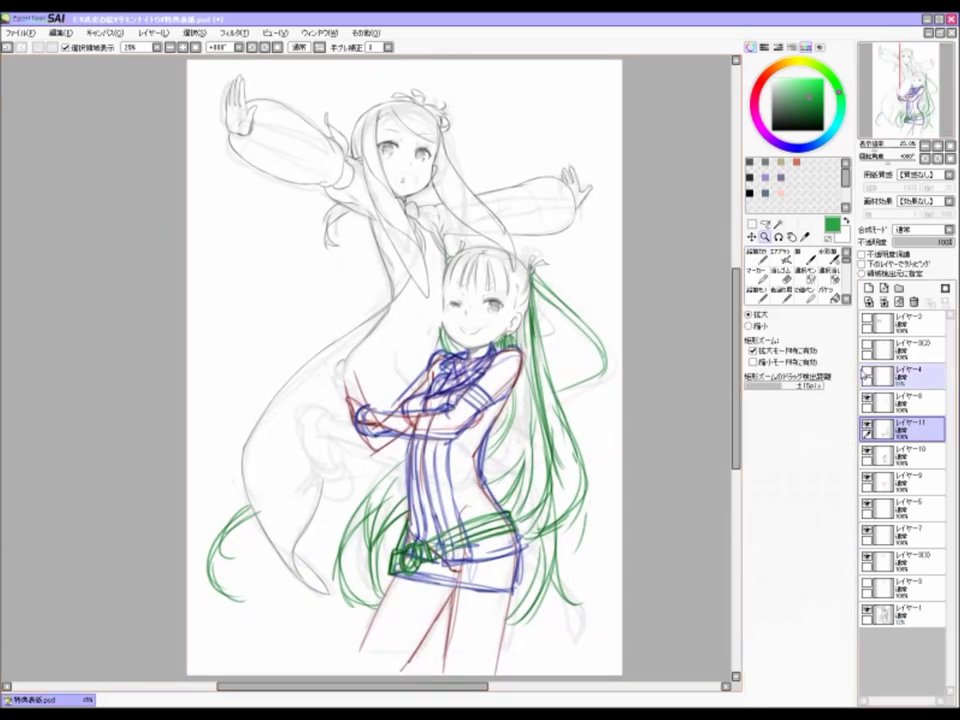
Step: Group the red, blue and green sketch layers in a layer folder and lower the folder's opacity to about 20%
left_click(925, 430)
left_click_drag(925, 430, 925, 432)
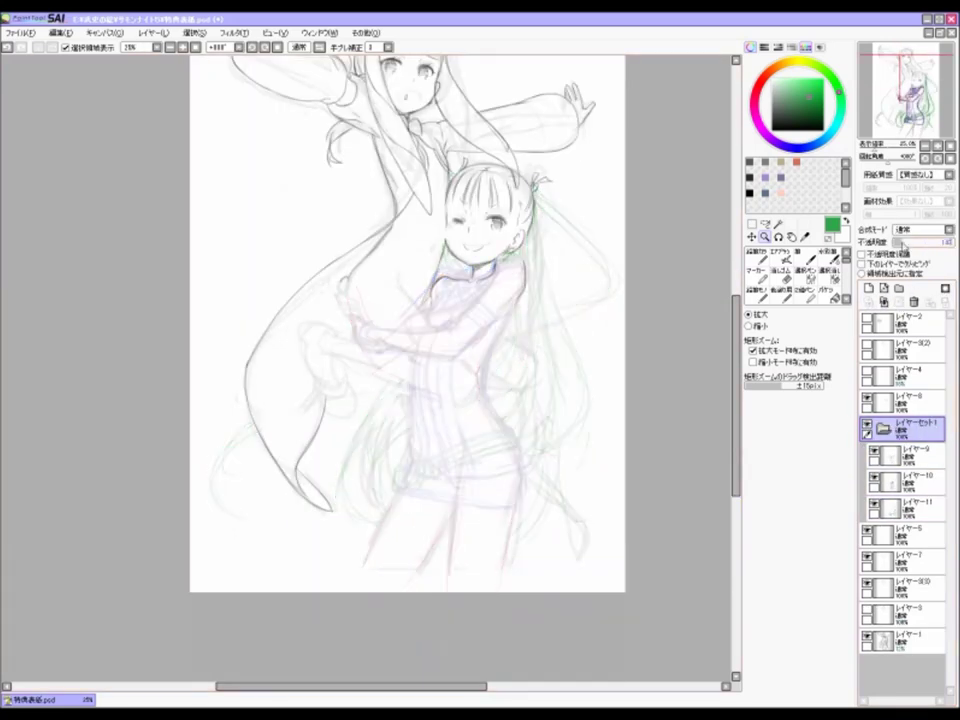
left_click(866, 531)
scroll(422, 539, "up", 1)
Step: Merge layers 5 and 7 down into the taller girl's line art layer
key("e")
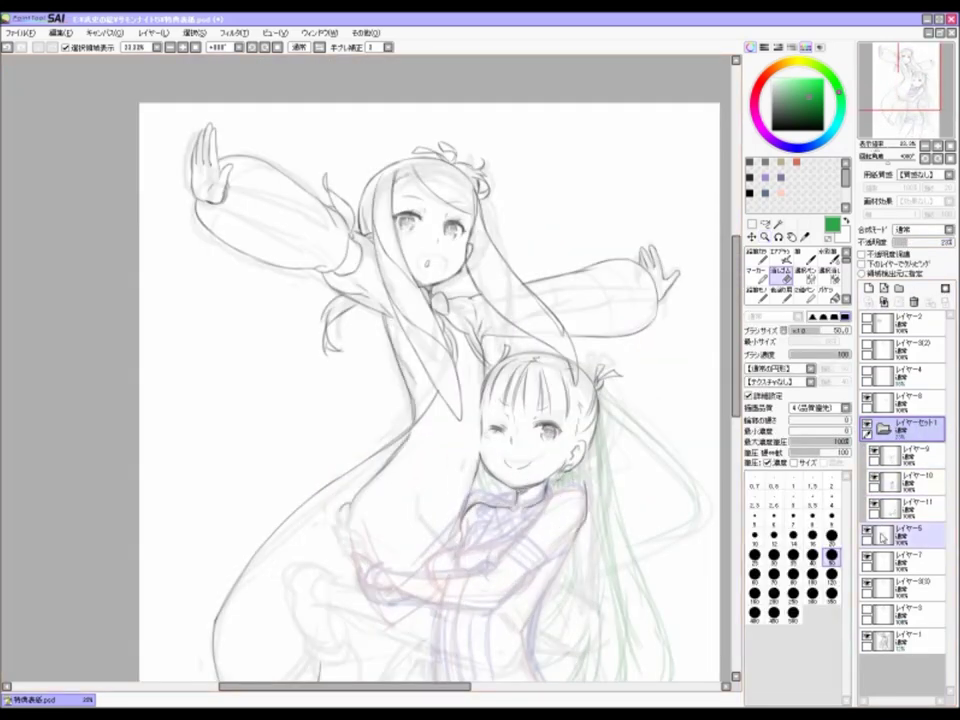
scroll(566, 492, "down", 1)
key("n")
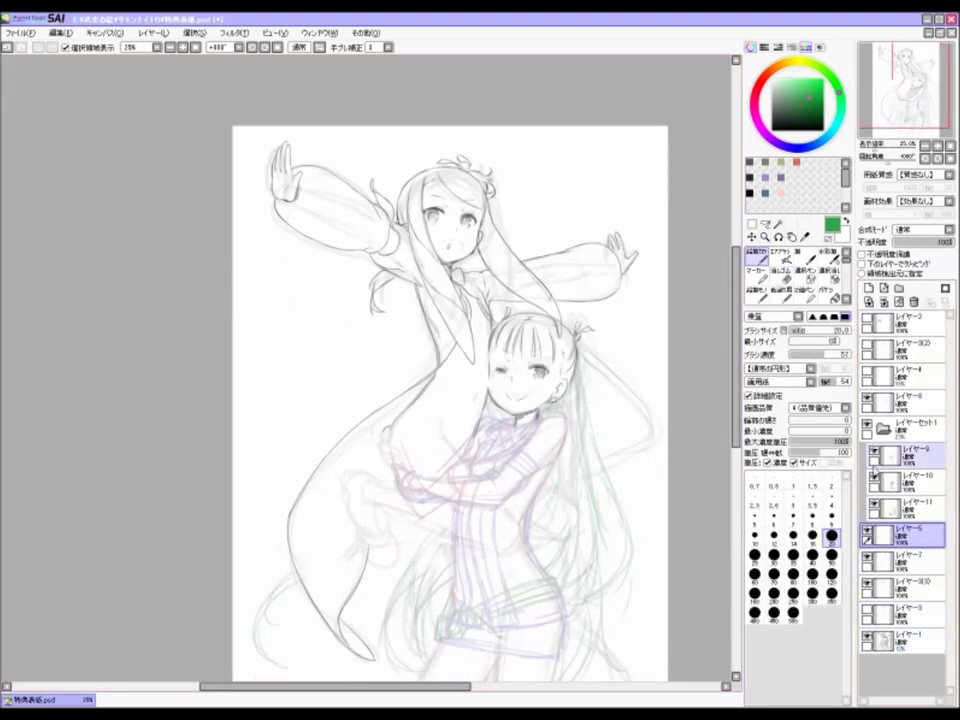
left_click(903, 585)
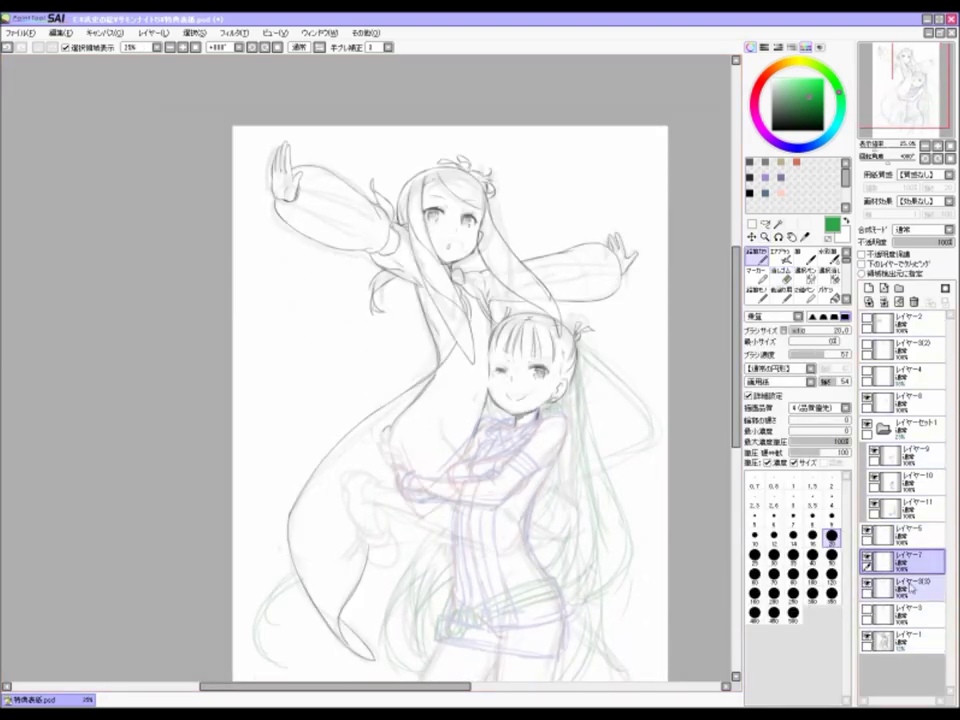
key("ctrl+e")
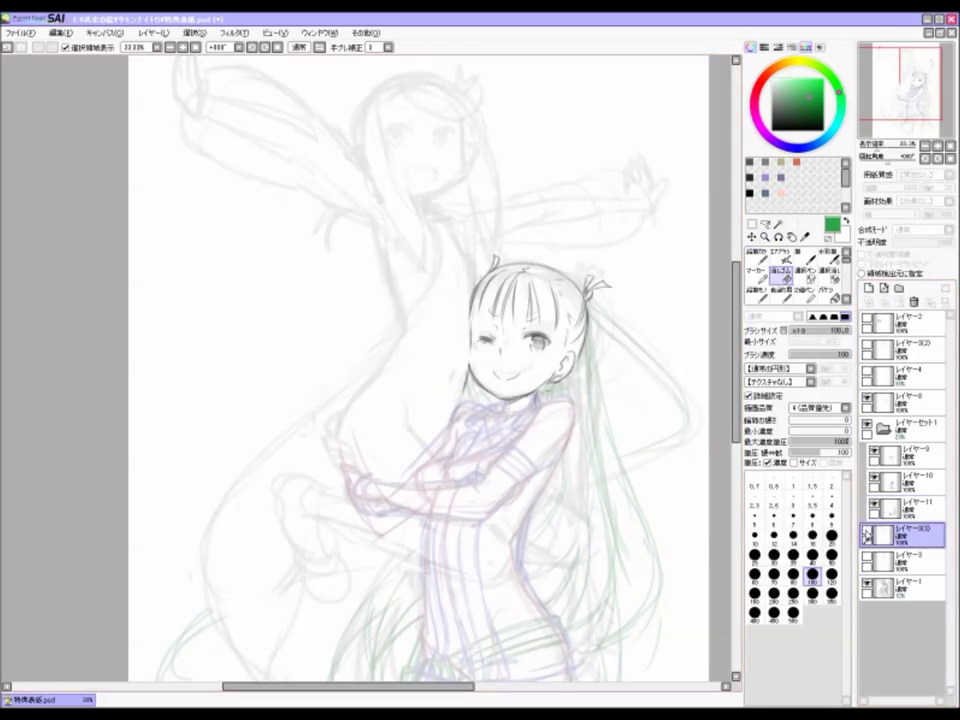
Step: Scale a duplicate of the taller girl's line art down slightly, reposition it against the winking girl, and save the file
key("ctrl+t")
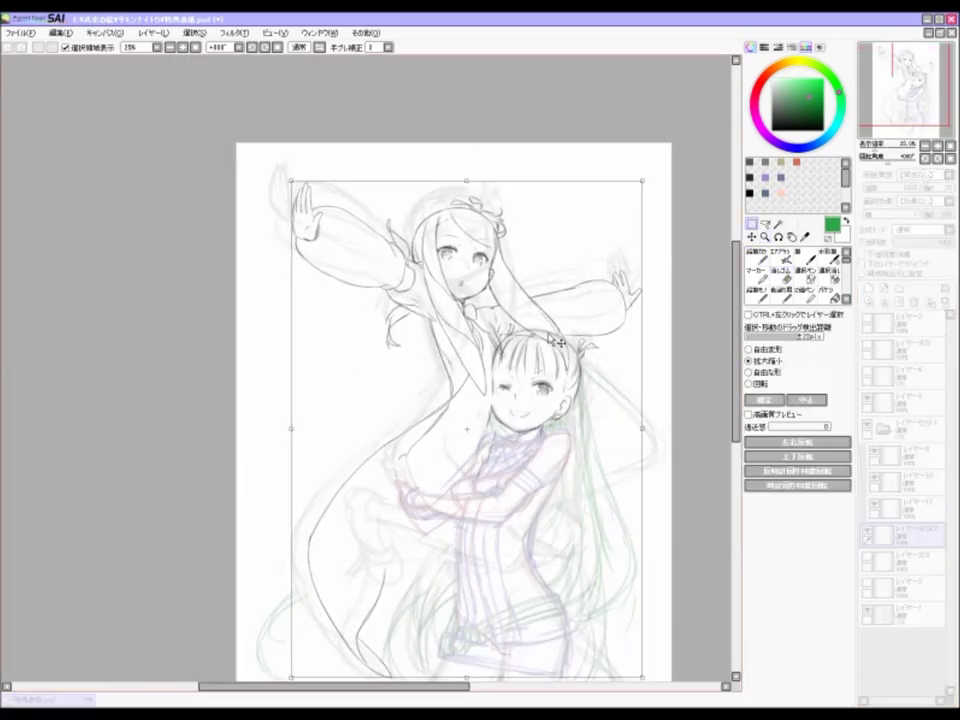
left_click_drag(557, 356, 594, 304)
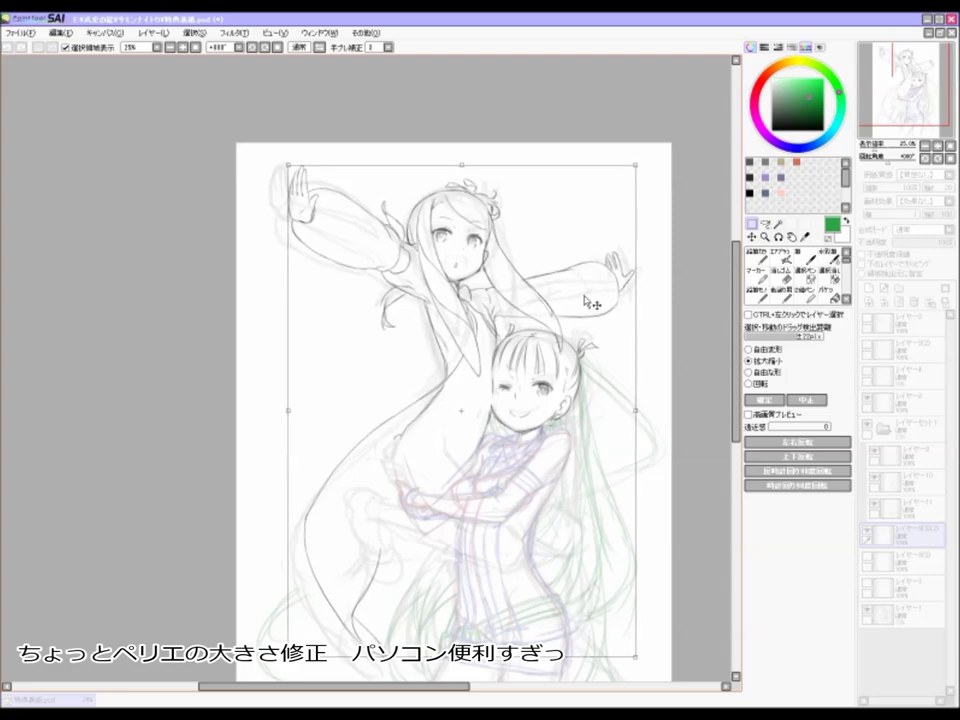
key("Return")
scroll(630, 500, "down", 1)
left_click(18, 33)
key("Escape")
scroll(261, 364, "down", 1)
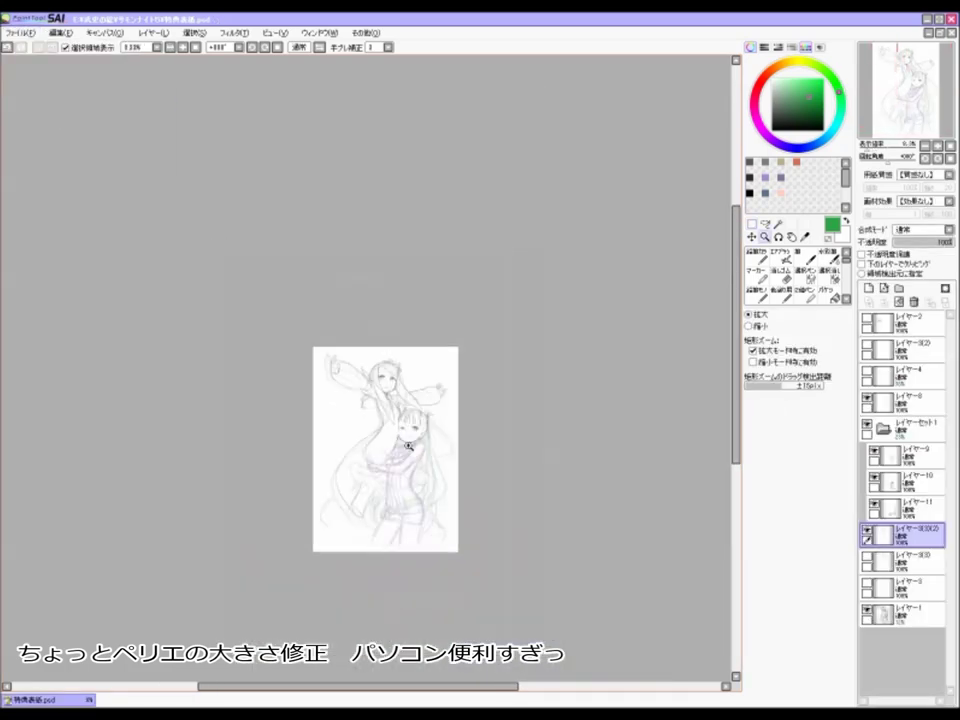
Step: Add a new layer directly above the resized line art of the taller girl
scroll(453, 448, "up", 2)
scroll(453, 448, "up", 2)
key("ctrl+shift+n")
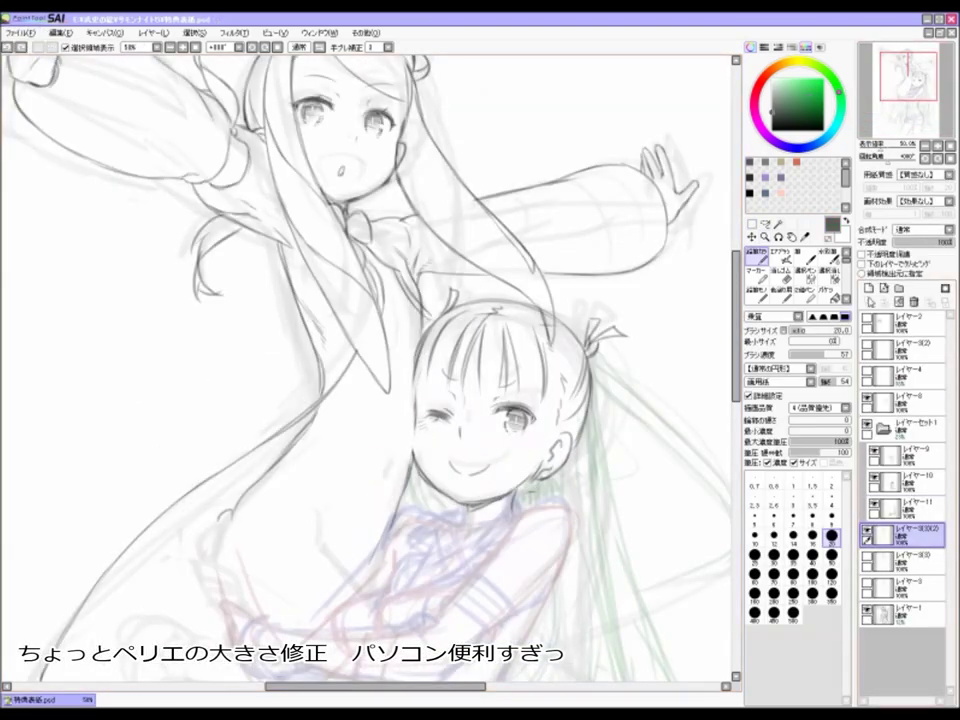
scroll(397, 543, "up", 4)
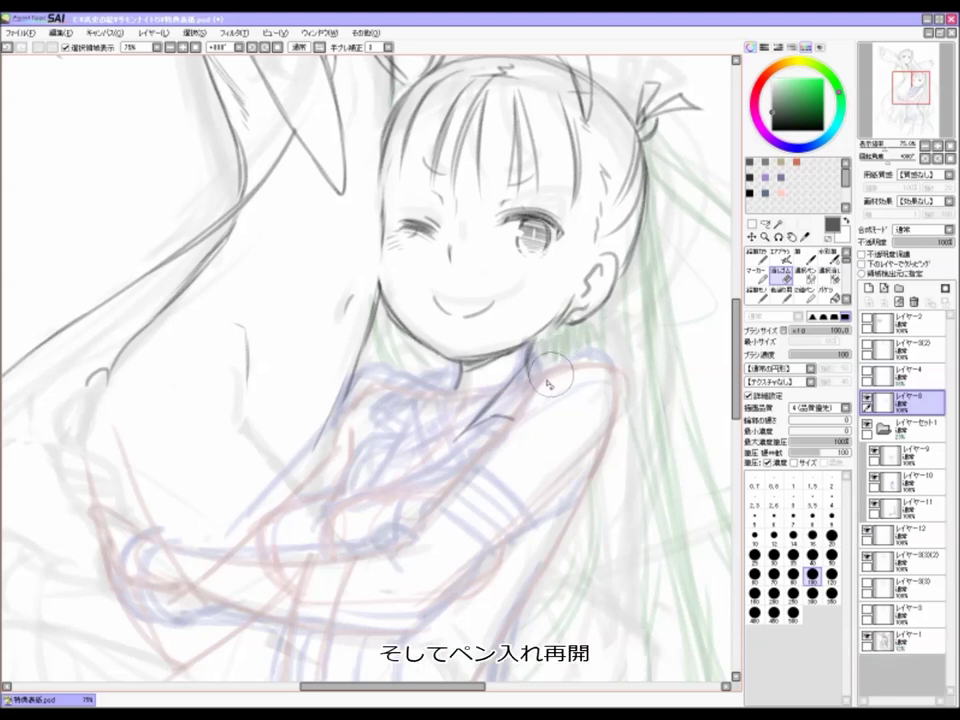
Step: Ink the winking girl's collar and neckline and the ribbon tie with its knot and tails in dark grey
key("n")
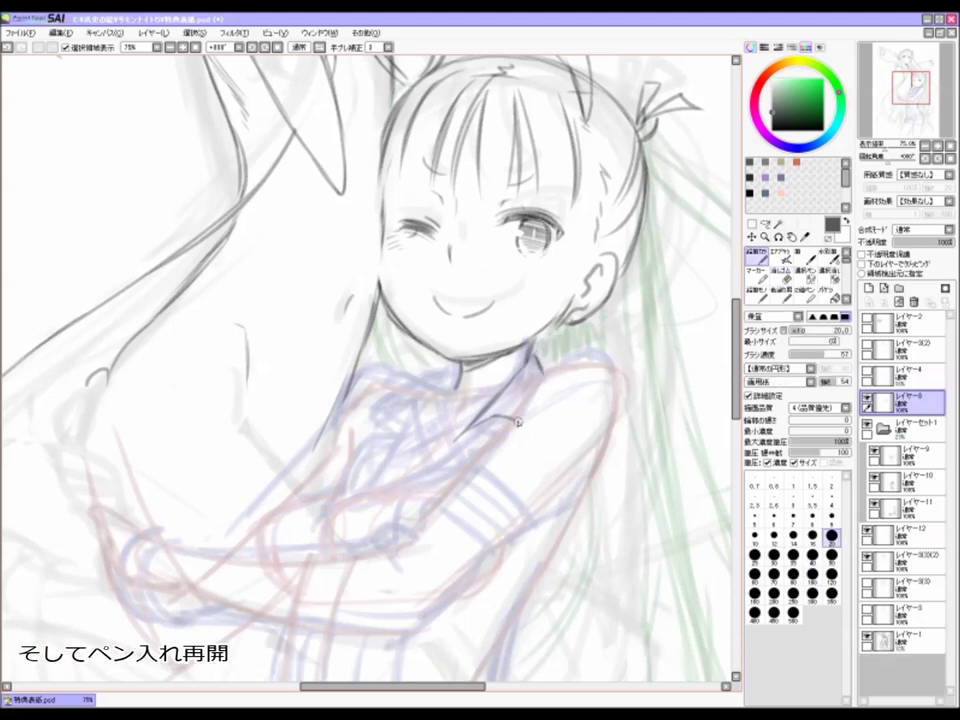
left_click_drag(359, 496, 414, 479)
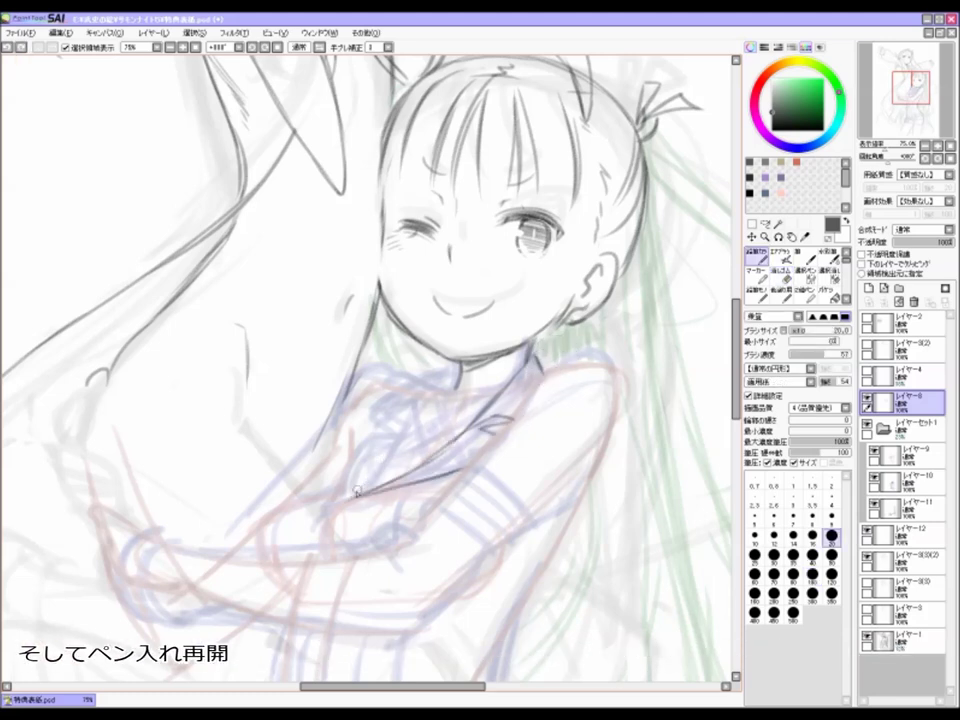
left_click_drag(365, 455, 381, 470)
left_click_drag(420, 430, 428, 460)
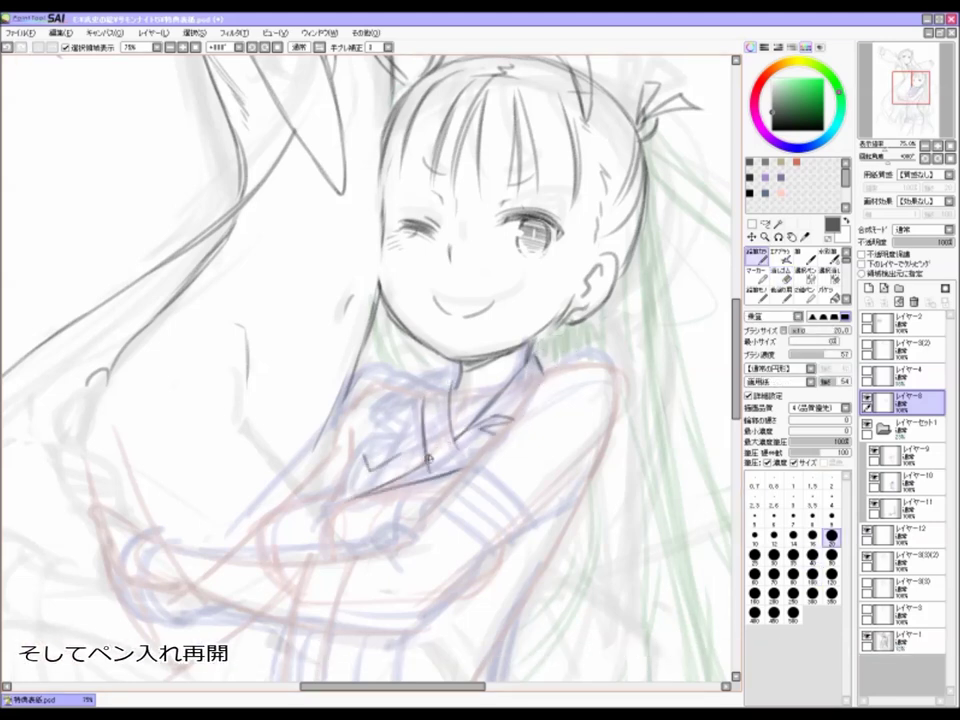
scroll(395, 455, "up", 1)
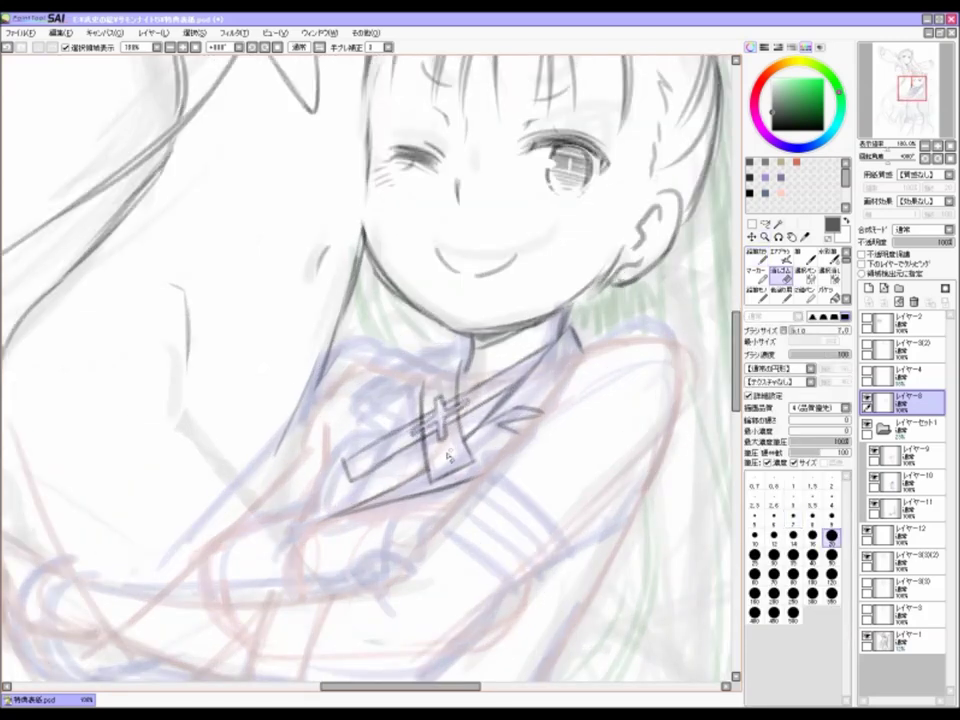
scroll(465, 403, "down", 2)
scroll(465, 403, "up", 1)
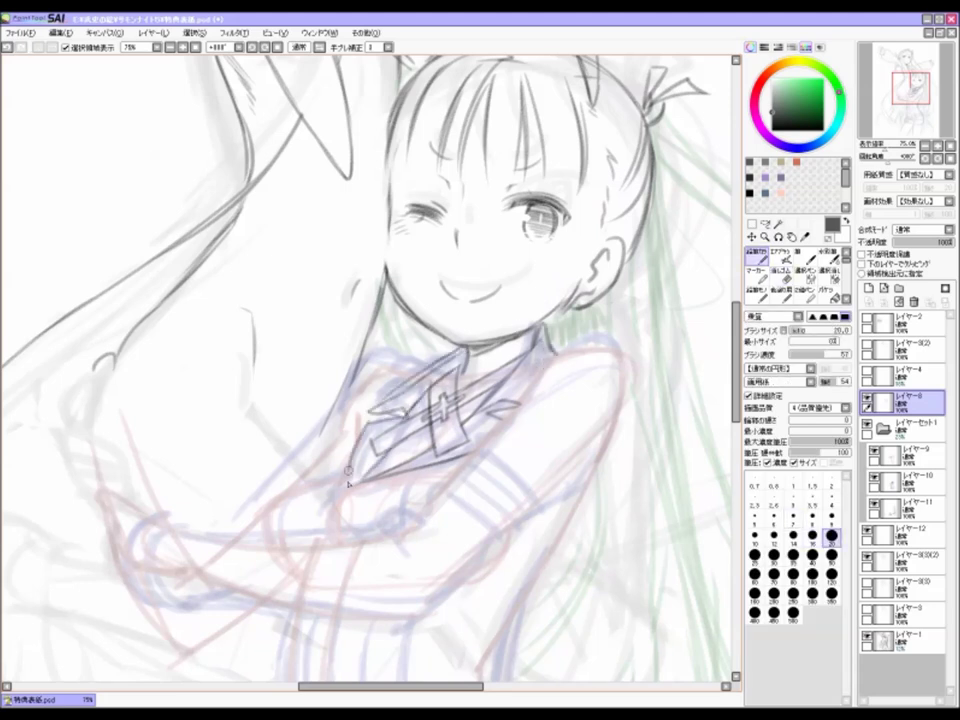
Step: Ink the edge of the chest below the ribbon and the outer shoulder and upper arm on the winking girl's twin-tail side
left_click_drag(367, 418, 407, 403)
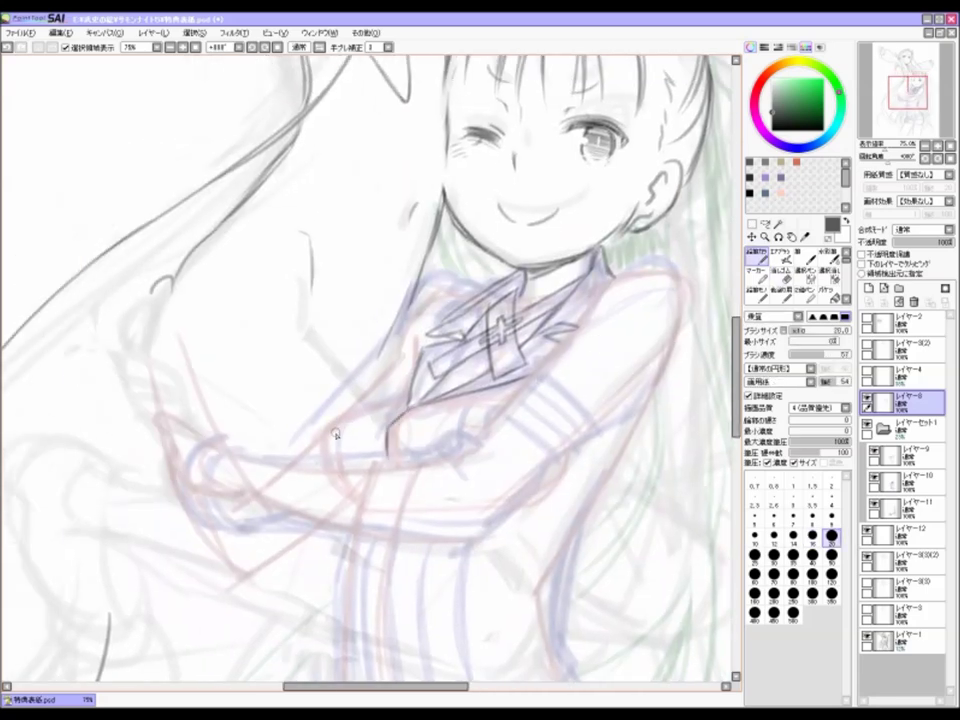
scroll(460, 450, "down", 3)
scroll(480, 460, "up", 3)
key("e")
mouse_move(662, 381)
left_mouse_down()
mouse_move(600, 300)
mouse_move(538, 348)
left_mouse_up()
key("n")
key("Insert")
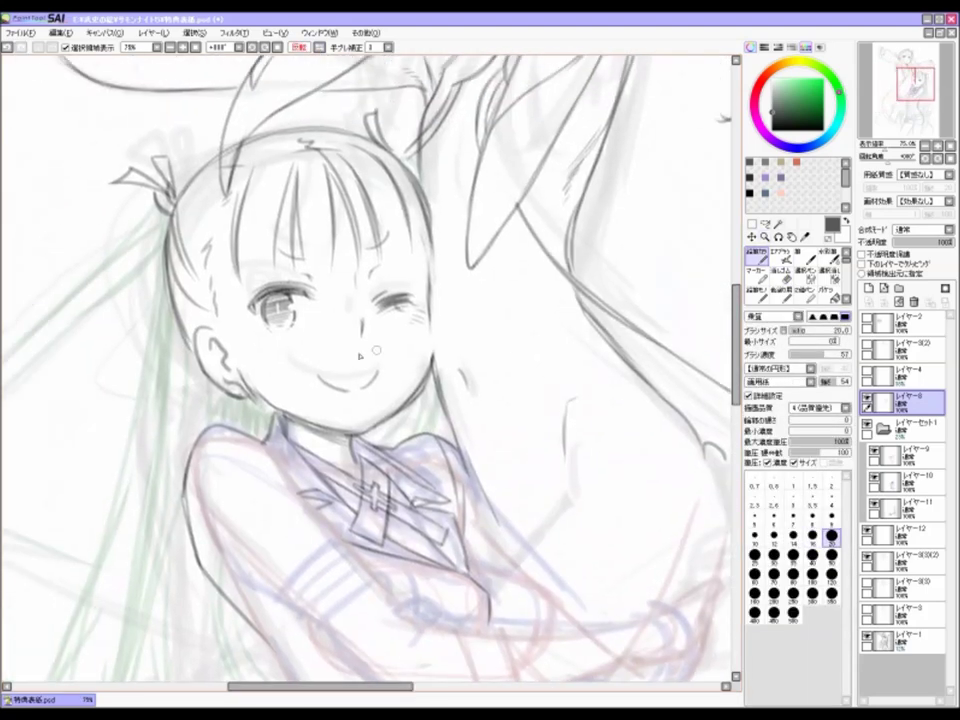
Step: Ink the winking girl's other shoulder and sleeve line next to the taller girl's body
key("End")
key("Home")
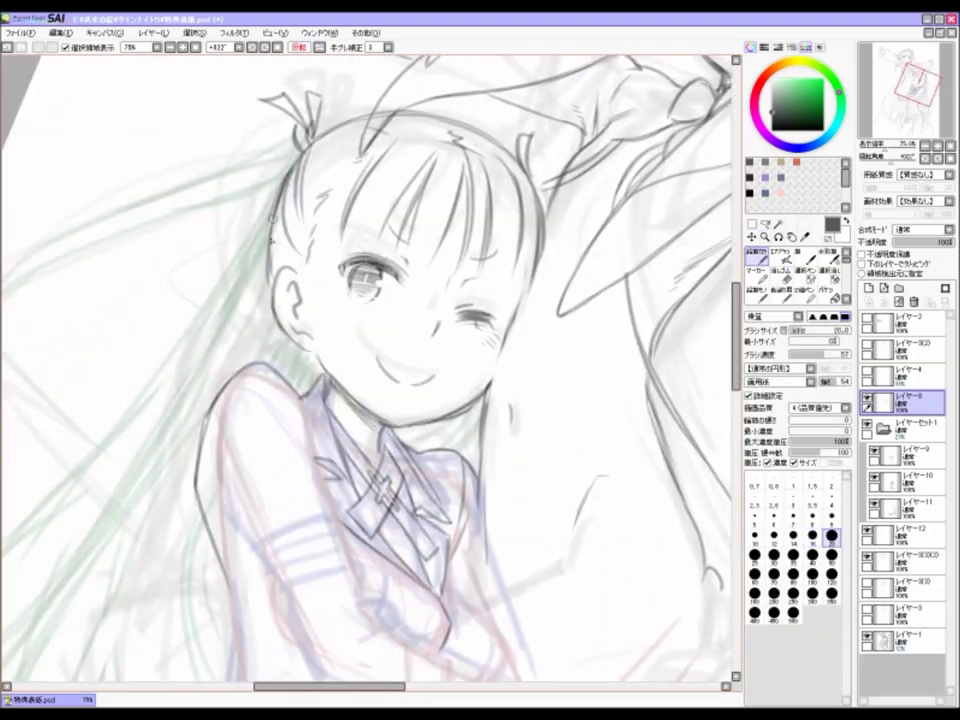
scroll(344, 389, "down", 3)
scroll(344, 389, "up", 3)
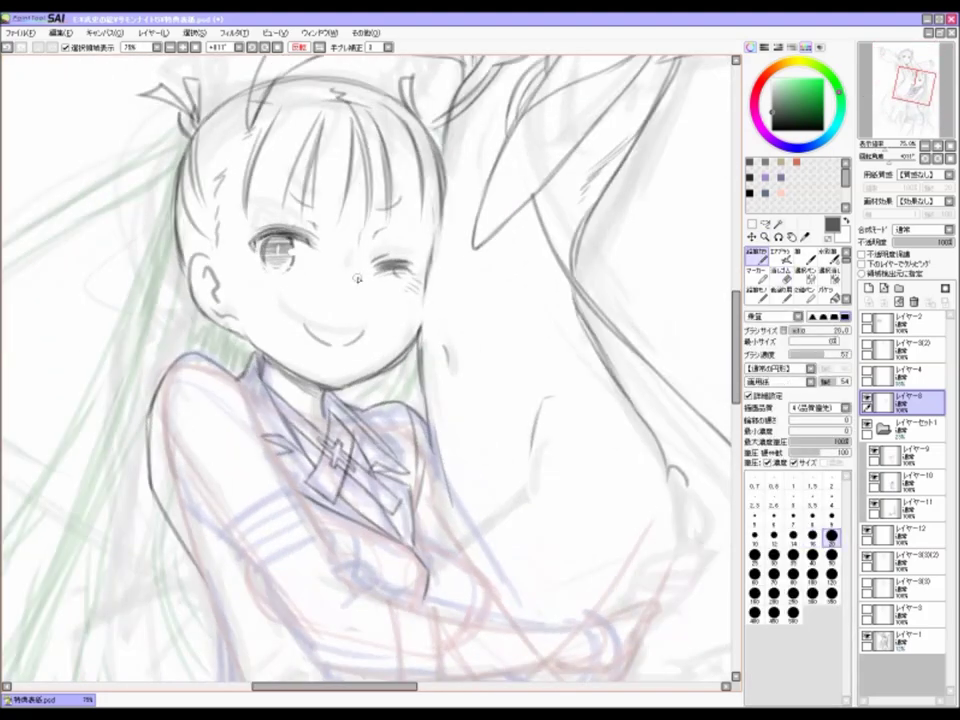
scroll(345, 389, "down", 3)
scroll(345, 389, "up", 3)
key("n")
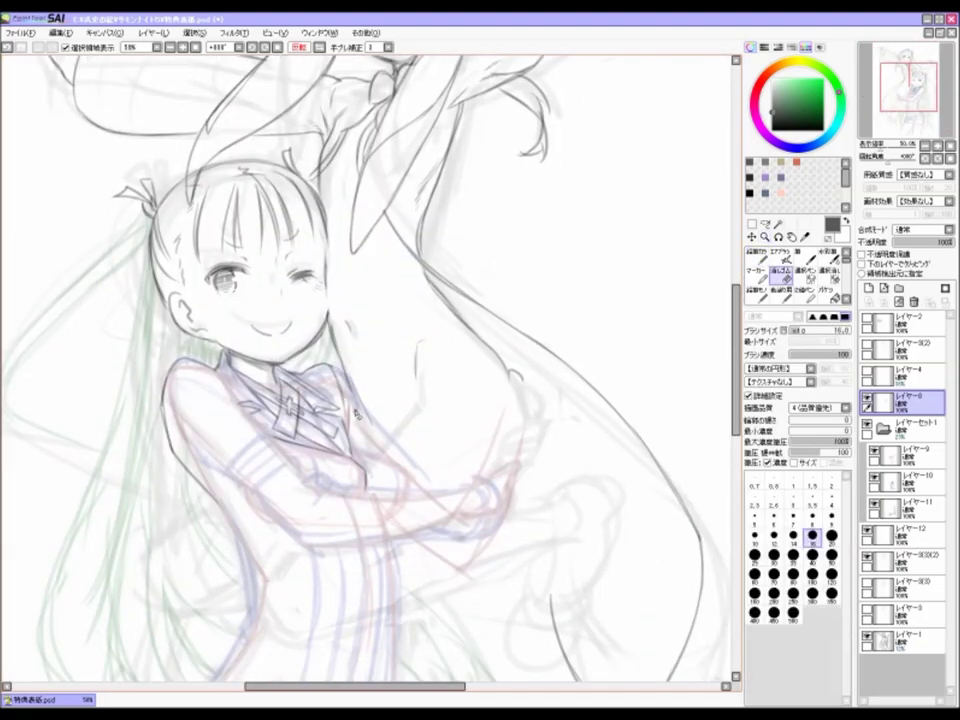
scroll(520, 292, "down", 2)
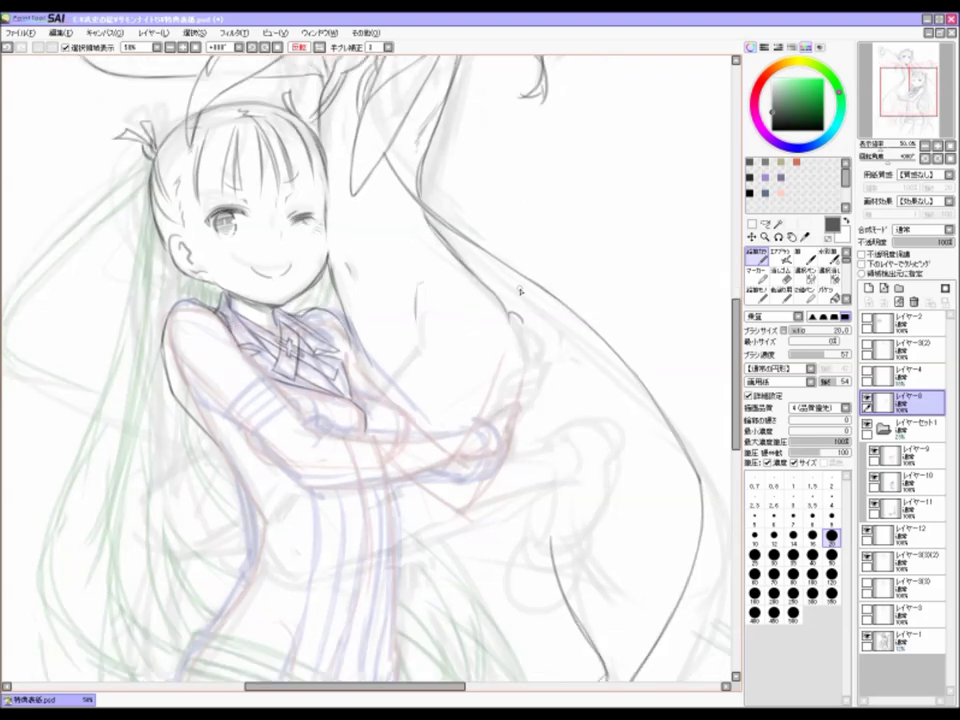
Step: Add a new layer at the top of the layer stack and switch the drawing colour to dark red
key("ctrl+shift+n")
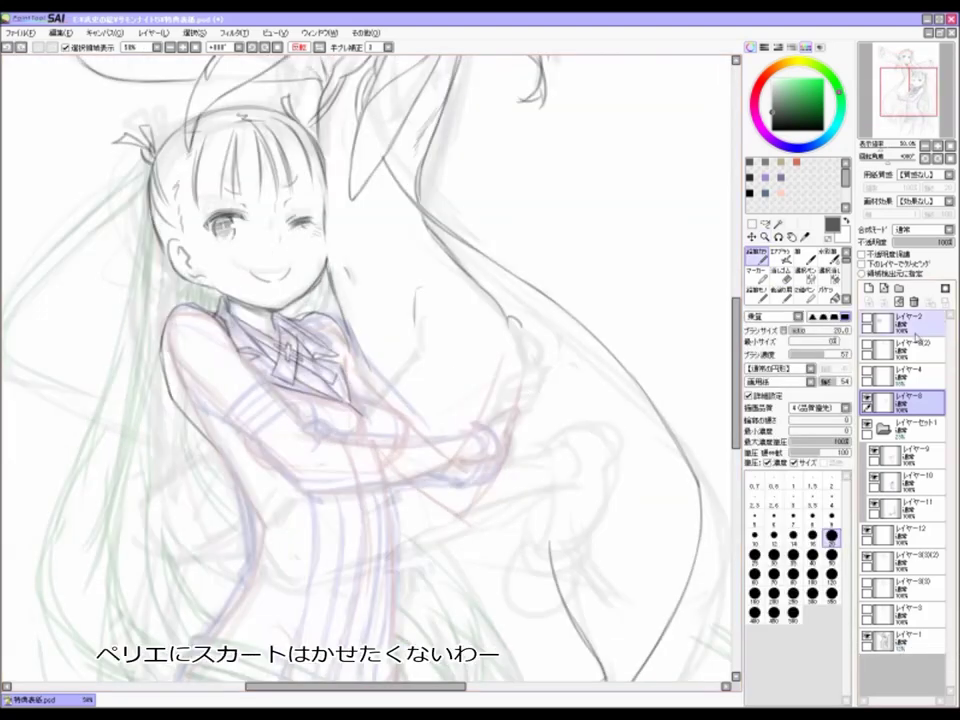
left_click_drag(905, 452, 905, 320)
scroll(381, 391, "down", 2)
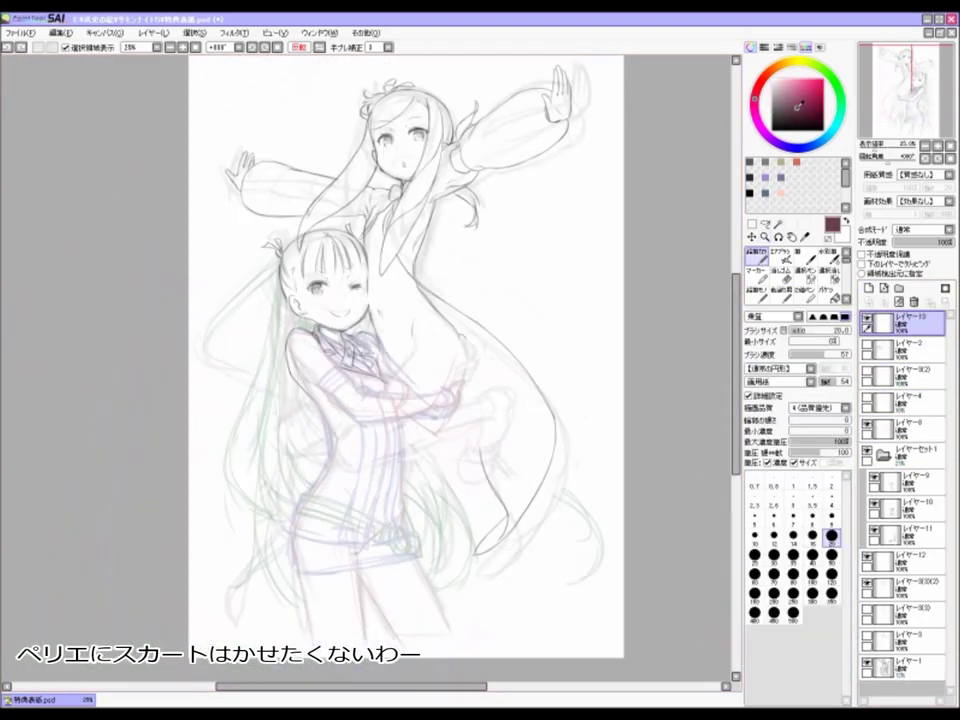
scroll(381, 391, "up", 1)
scroll(381, 393, "up", 3)
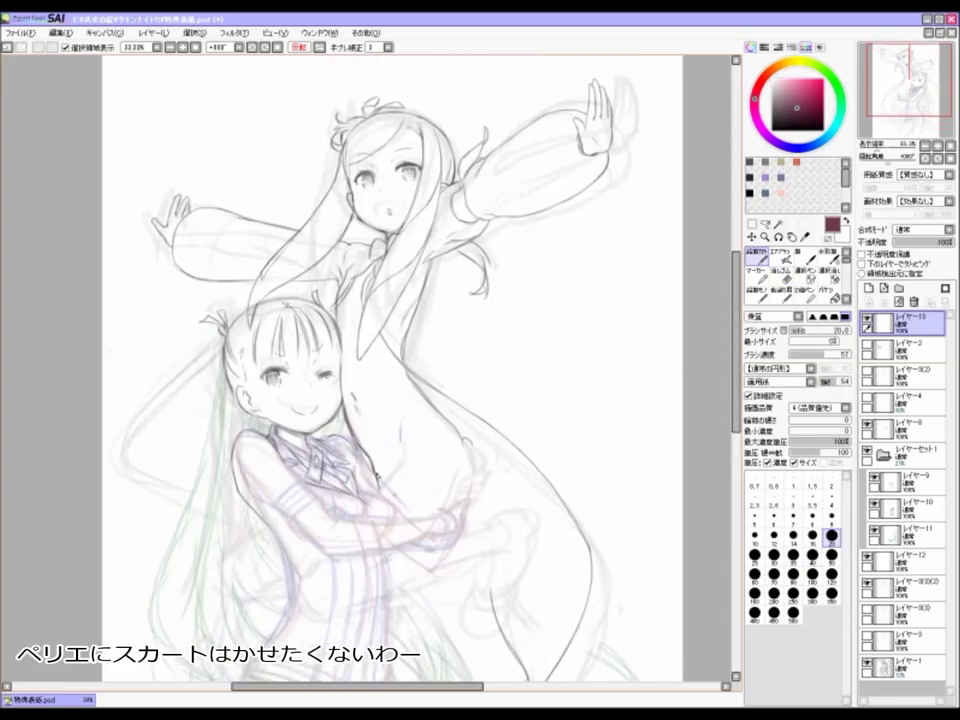
Step: Rough in the taller girl's bent legs and feet in dark red on the new layer
left_click_drag(407, 428, 321, 514)
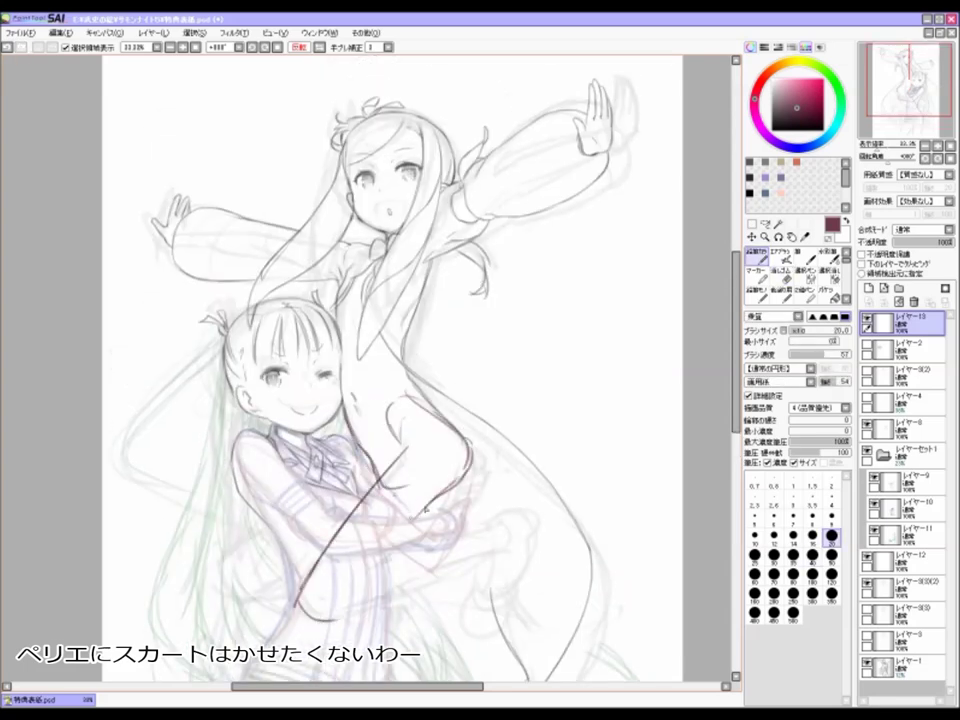
scroll(339, 561, "down", 1)
left_click_drag(465, 440, 298, 583)
left_click_drag(252, 450, 396, 376)
scroll(400, 400, "down", 3)
left_click_drag(392, 314, 356, 362)
scroll(503, 440, "up", 1)
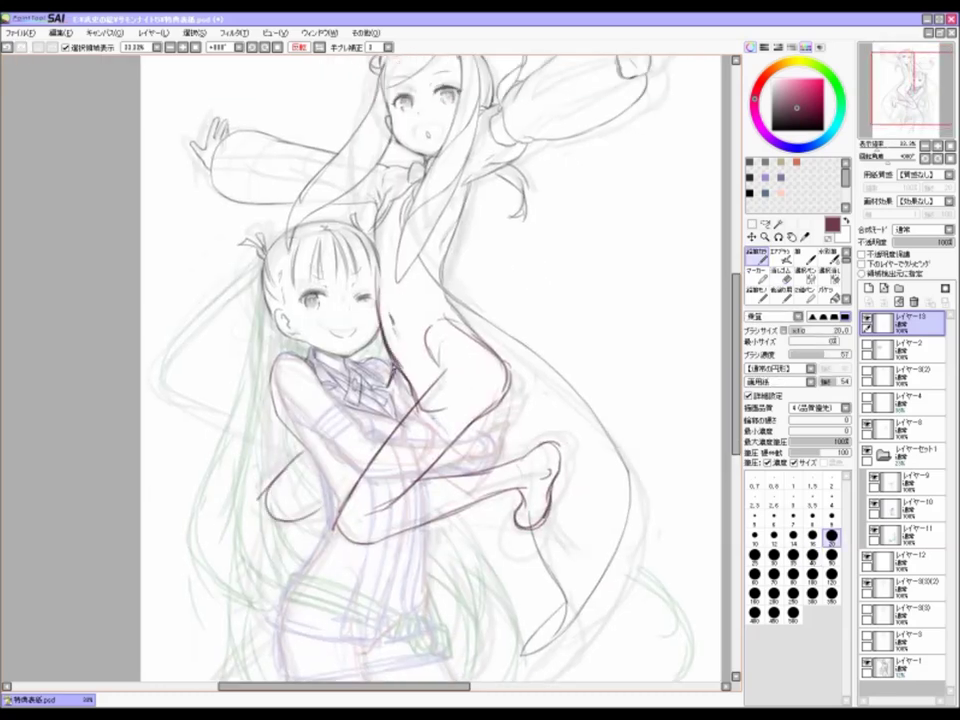
key("ctrl+minus")
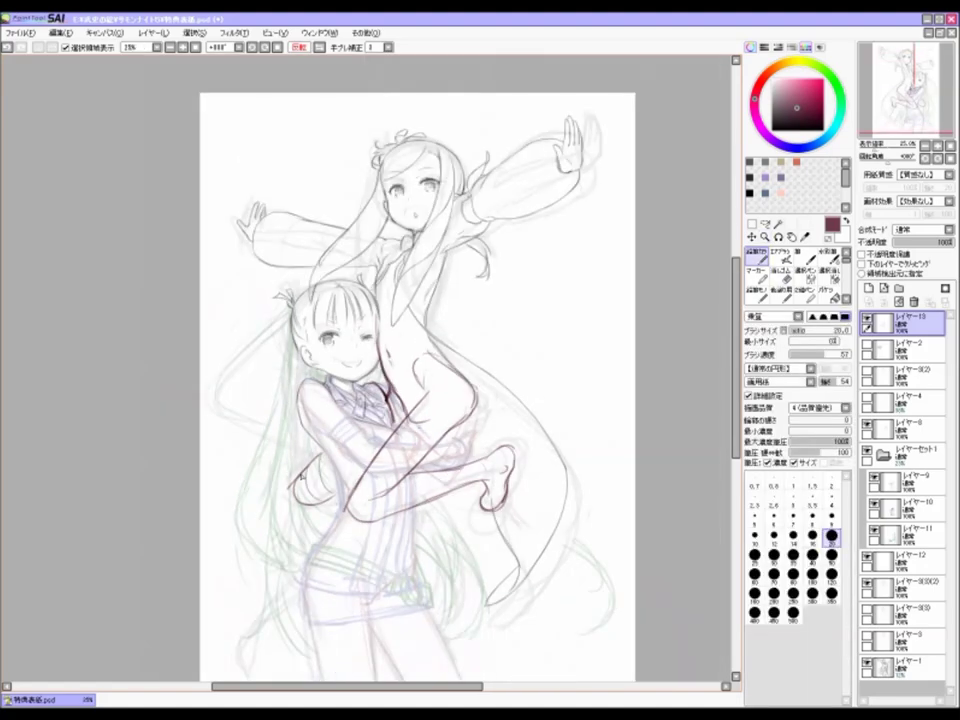
scroll(414, 480, "up", 5)
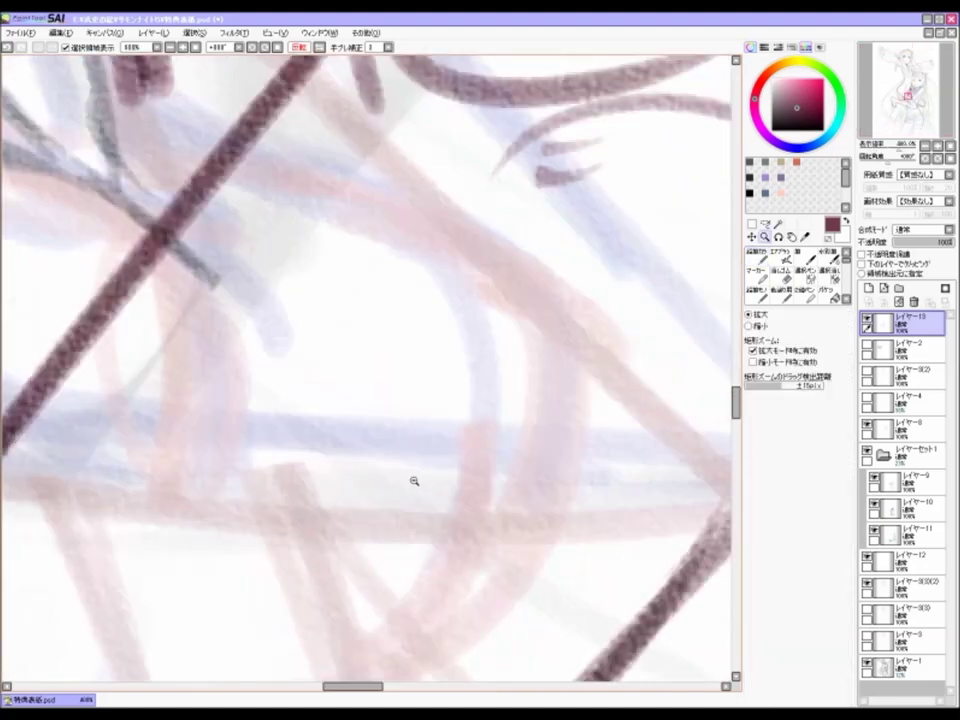
scroll(506, 344, "down", 5)
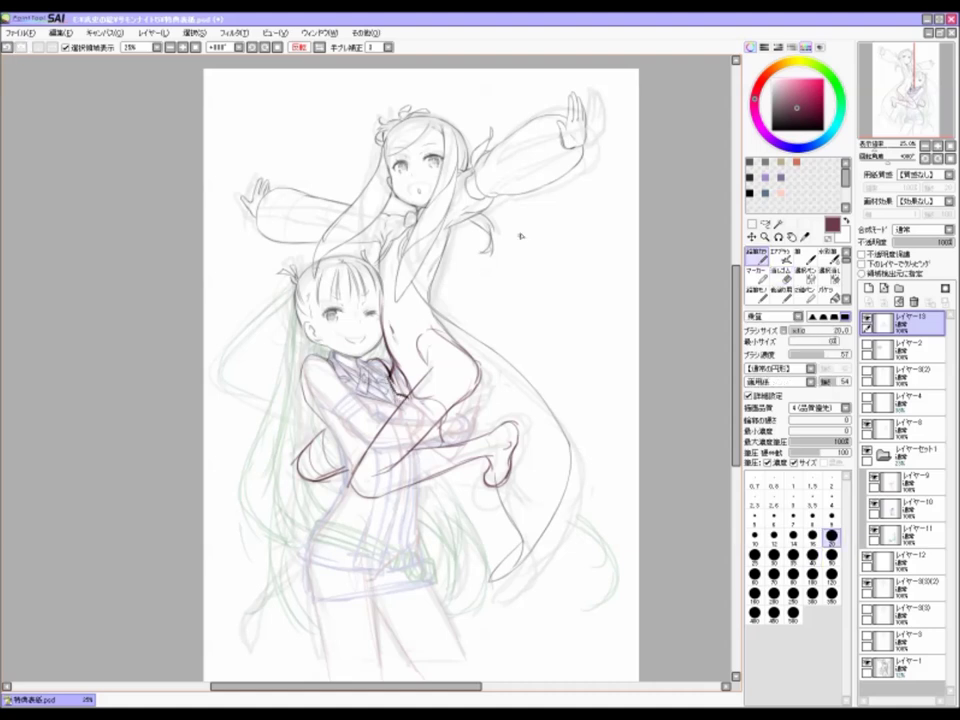
Step: Mirror the canvas view and rough in both sides of the taller girl's torso in dark red
key("ctrl")
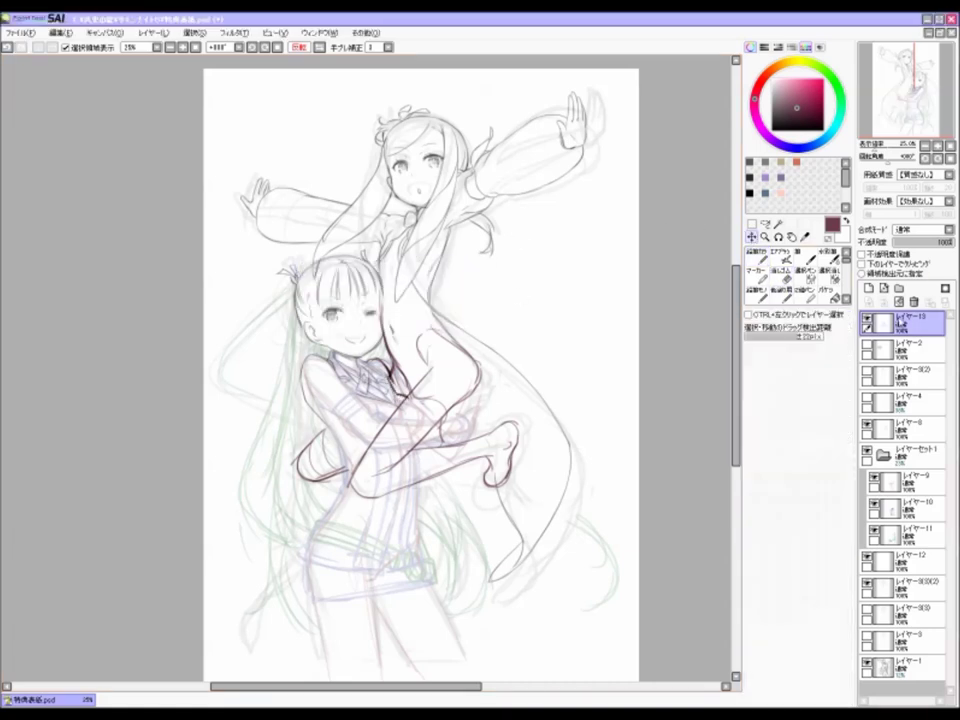
left_click(498, 268, "ctrl")
left_click_drag(498, 268, 500, 280)
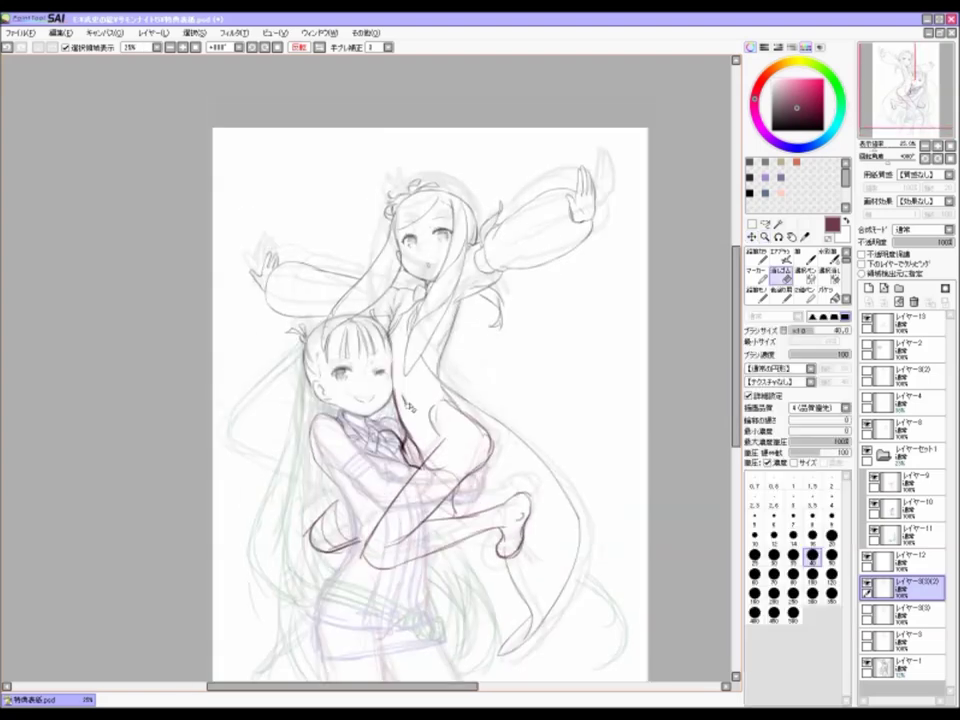
left_click(407, 405, "ctrl+alt")
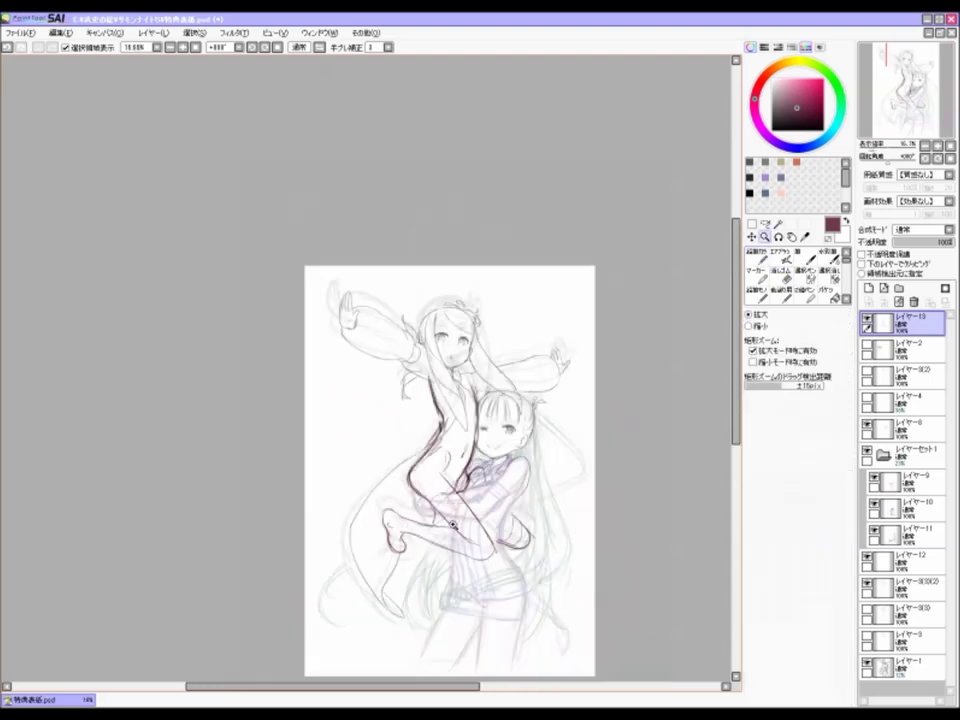
key("ctrl")
left_click(493, 508, "ctrl")
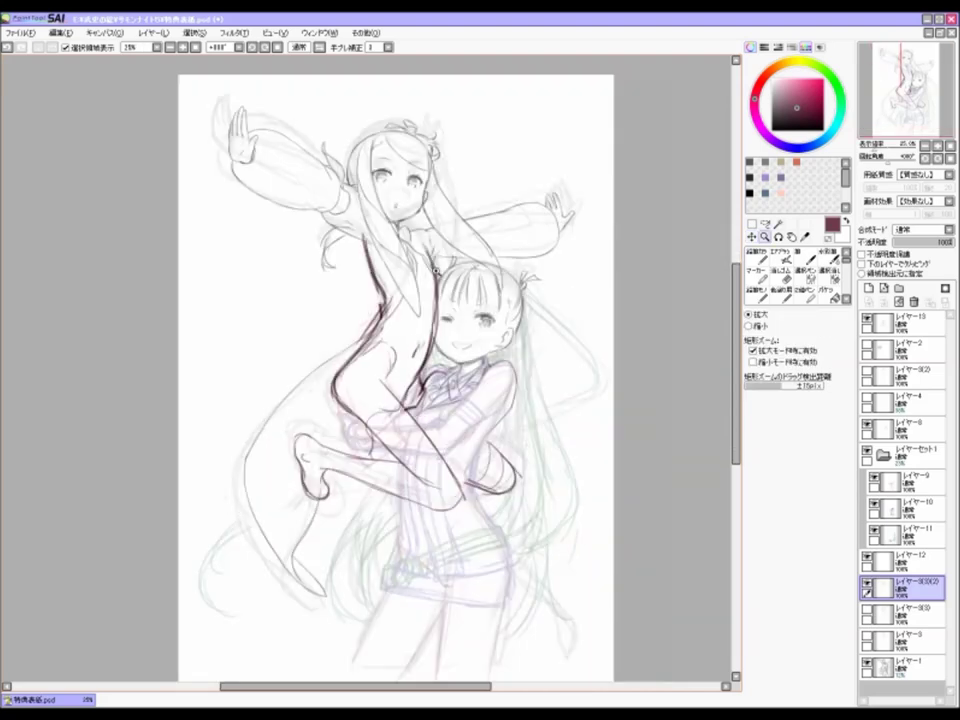
left_click(436, 270)
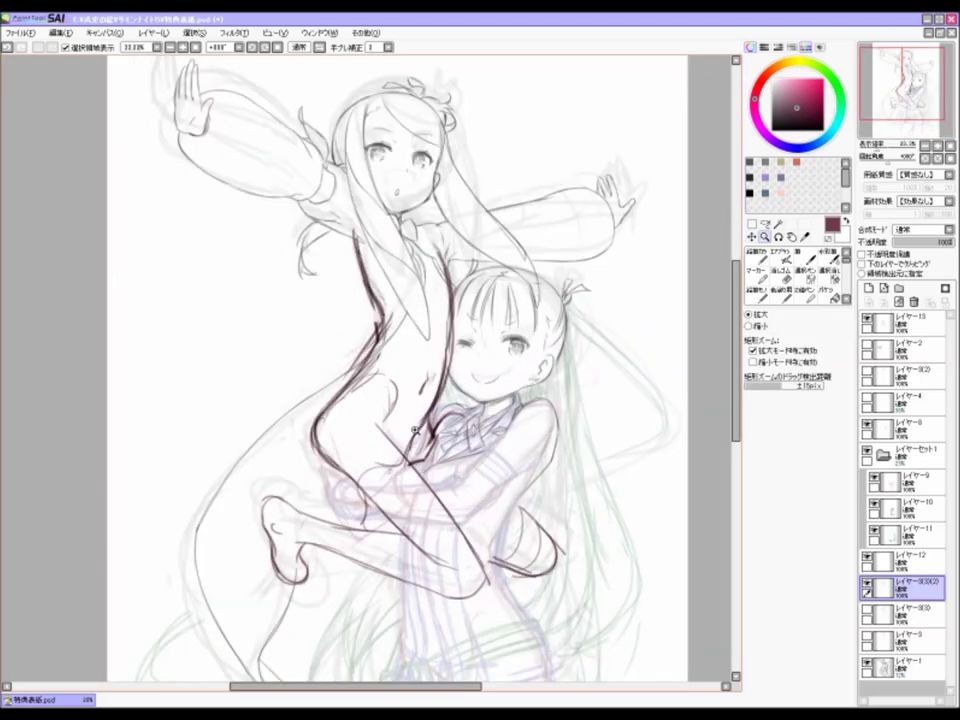
Step: Erase the winking girl's old forearm rough from the outfit layers and raise the rough layer folder to full opacity
left_click(438, 318, "ctrl")
left_click(468, 468, "ctrl")
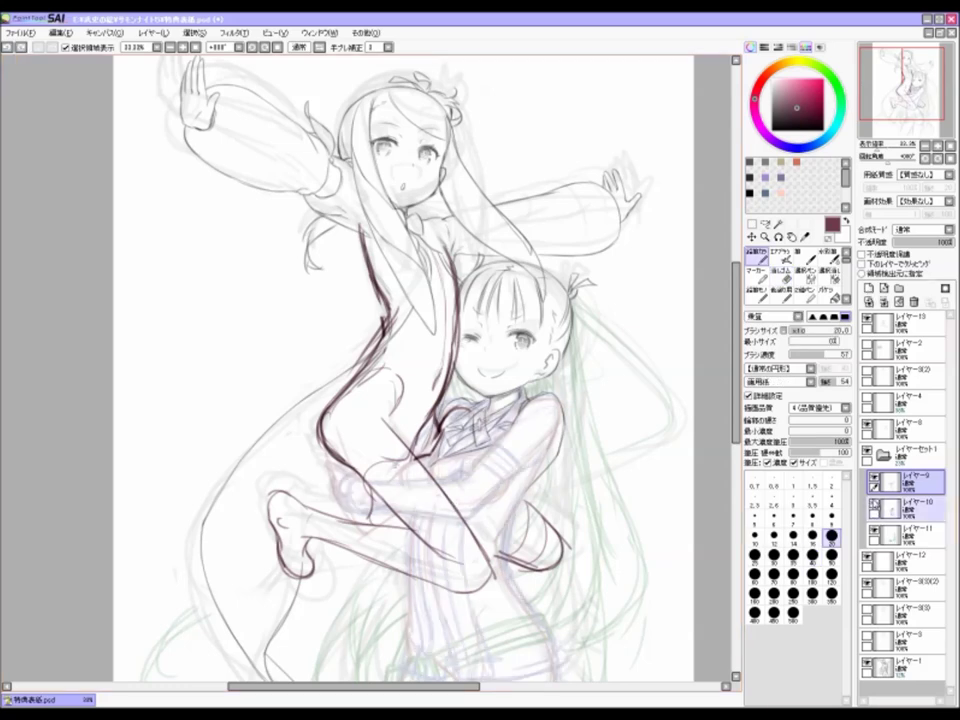
left_click(690, 380, "ctrl")
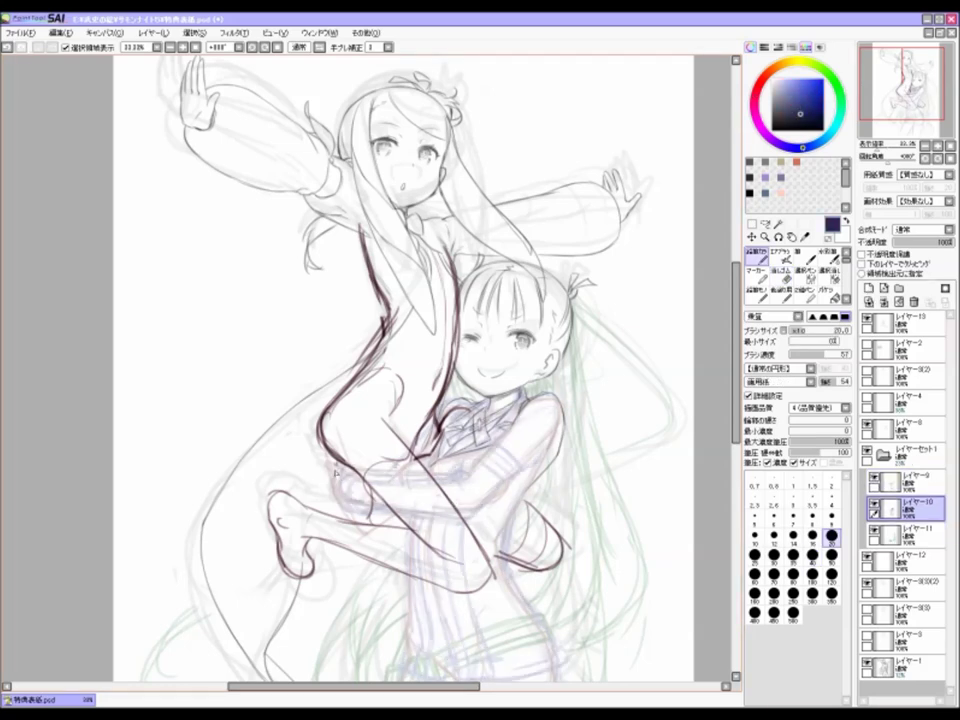
scroll(399, 375, "down", 1)
scroll(399, 375, "up", 3)
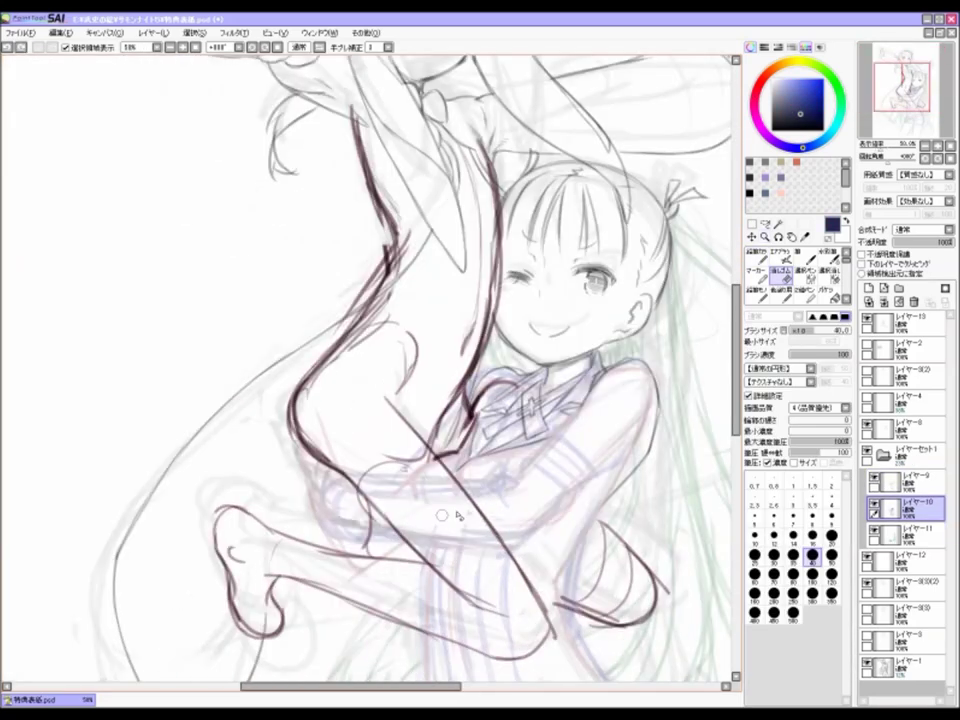
key("e")
left_click_drag(905, 243, 952, 243)
left_click(493, 456, "ctrl")
key("n")
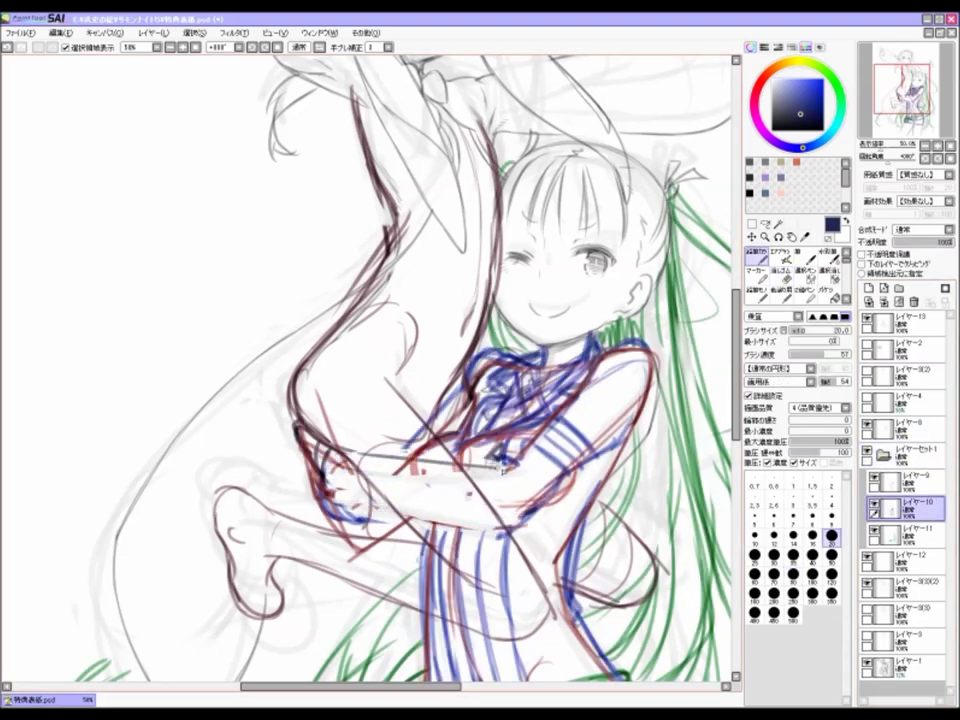
Step: Redraw the winking girl's forearm, cuff and hand wrapped around the taller girl on the outfit layer
mouse_move(345, 480)
left_mouse_down()
mouse_move(374, 467)
mouse_move(360, 445)
mouse_move(356, 486)
mouse_move(329, 451)
left_mouse_up()
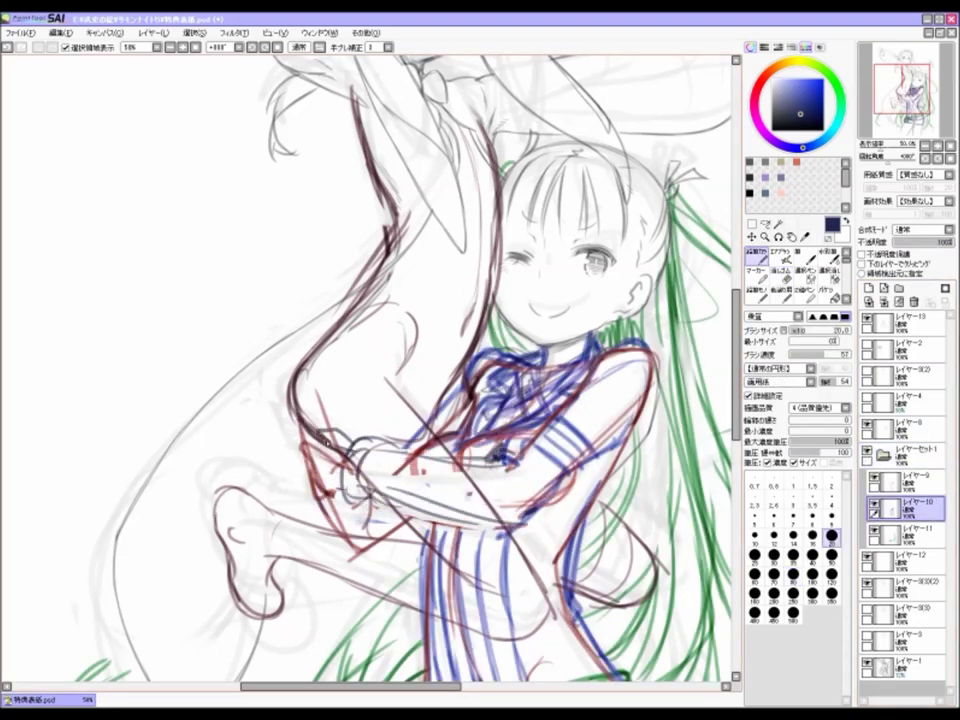
scroll(242, 338, "down", 1)
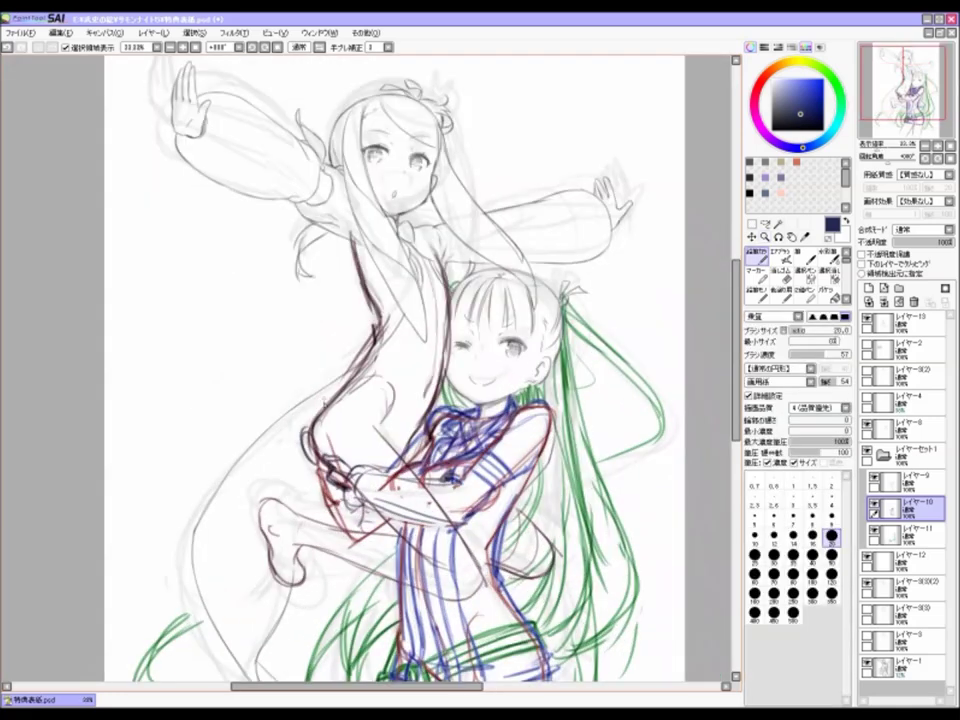
scroll(232, 334, "up", 1)
scroll(390, 450, "down", 2)
left_click_drag(308, 429, 317, 366)
scroll(318, 347, "down", 4)
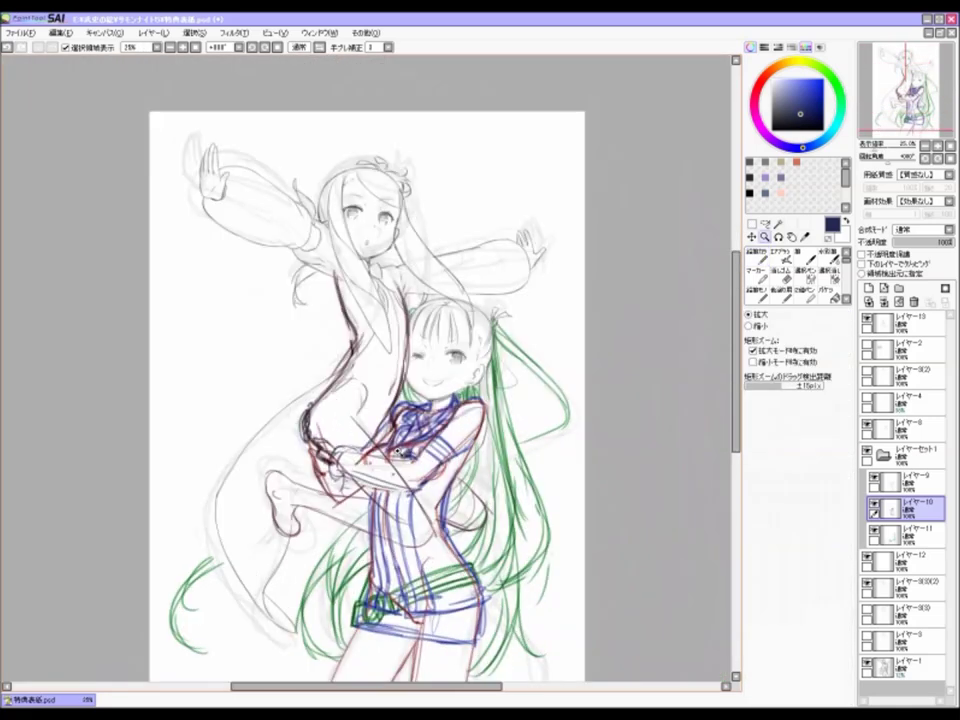
Step: Lower the rough layer folder's opacity to 47% and move the dark red body rough layer into it
left_click(905, 455)
left_click_drag(945, 241, 921, 241)
left_click_drag(905, 322, 905, 470)
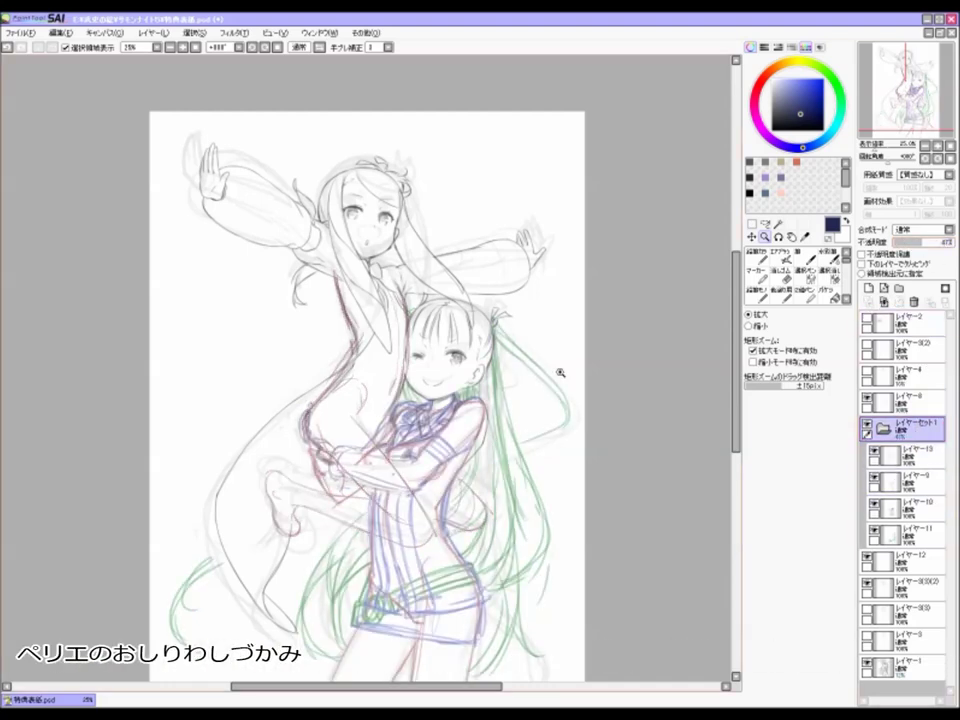
Step: Ink the outline of the taller girl's back and waist in dark grey on the line-art layer
left_click(905, 585)
key("e")
scroll(340, 320, "up", 2)
key("n")
scroll(343, 382, "down", 2)
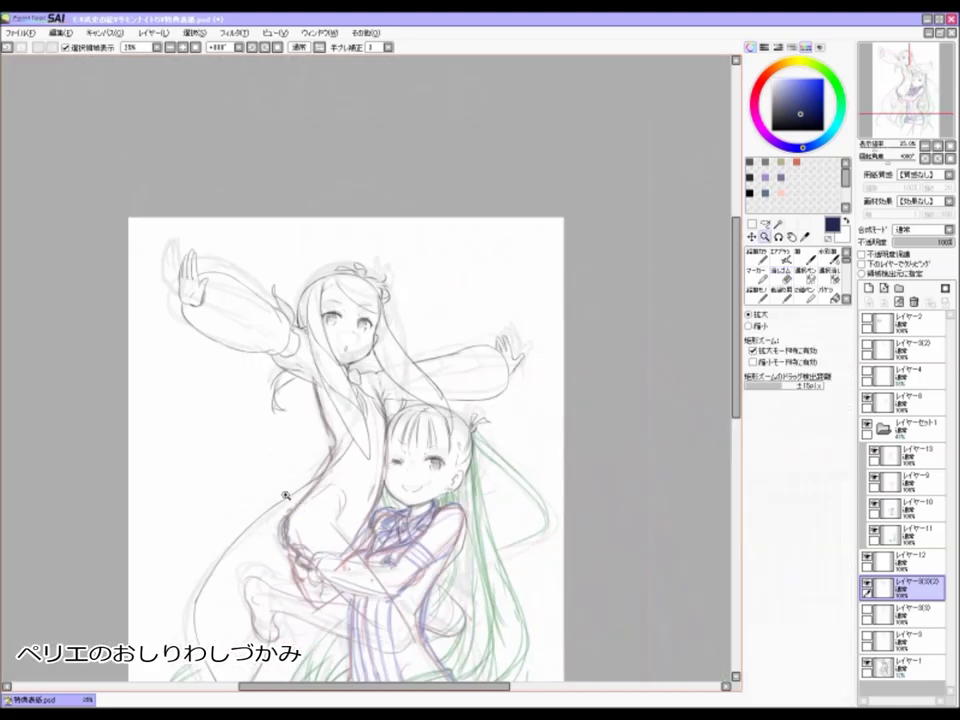
scroll(473, 299, "up", 2)
scroll(350, 470, "up", 1)
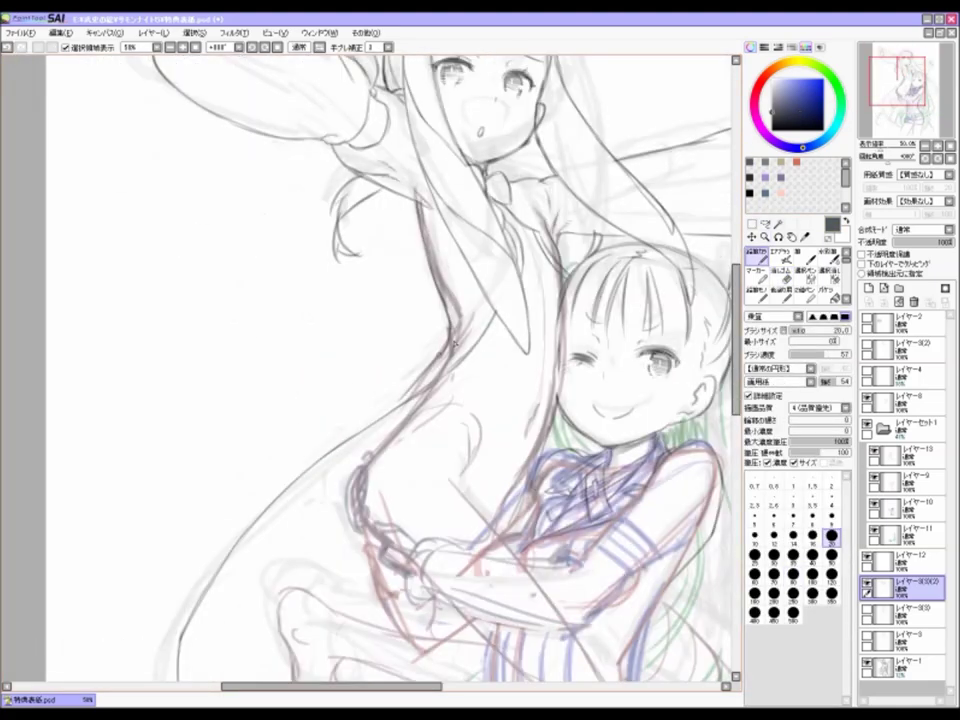
scroll(371, 445, "up", 1)
left_click_drag(372, 460, 452, 392)
Step: Mirror the view back, fade the rough layer folder further and ink the winking girl's fingertips in dark grey
key("h")
left_click(900, 428)
left_click(905, 585)
key("n")
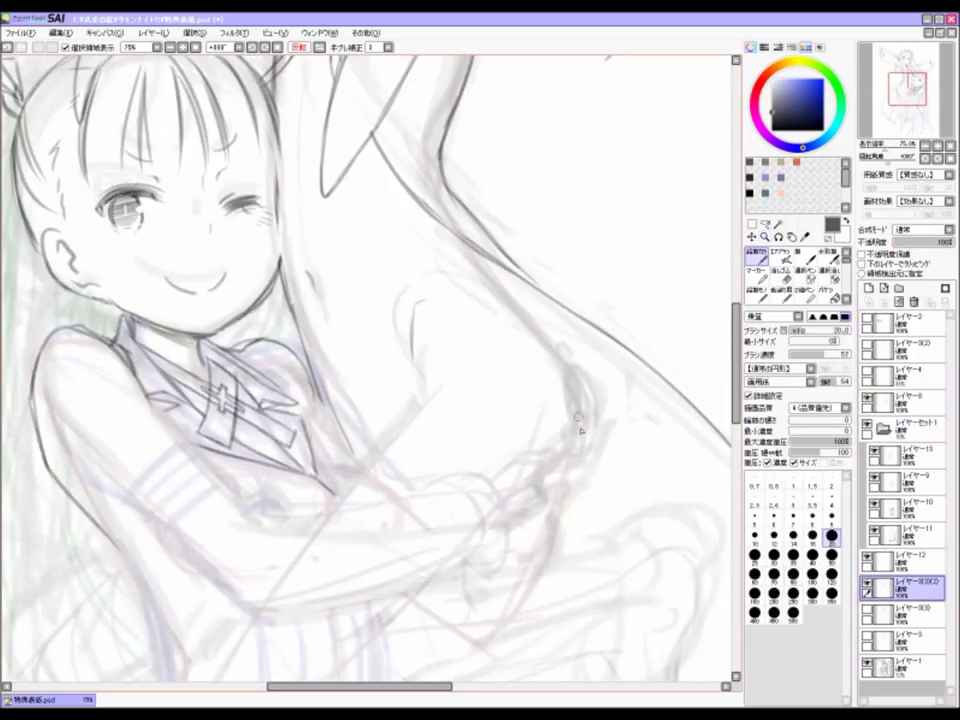
scroll(360, 370, "down", 2)
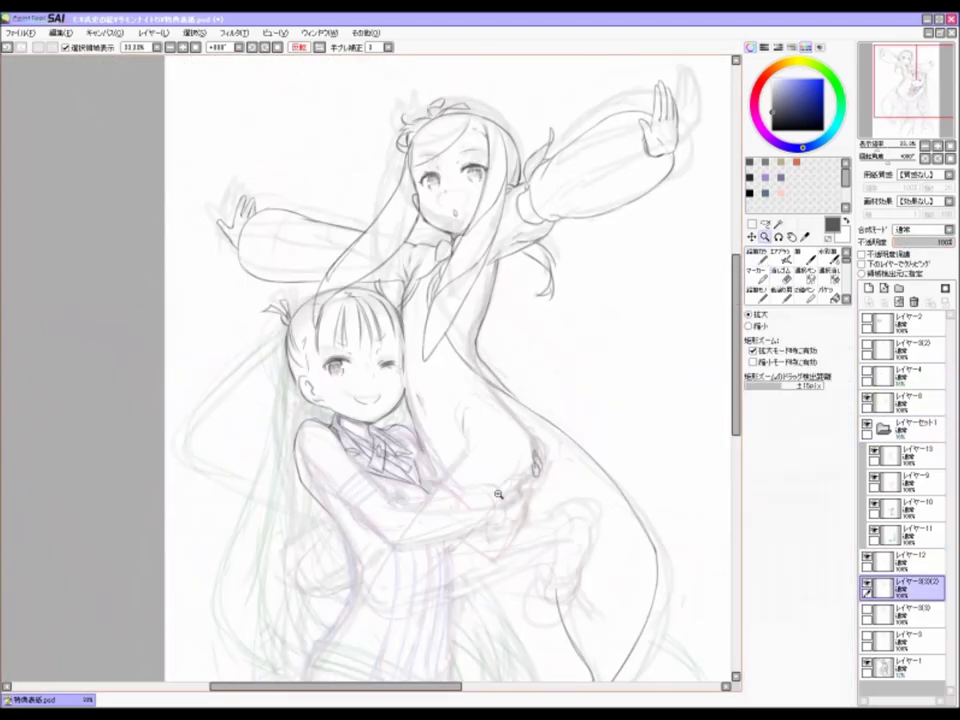
Step: Add a new layer and rough in the taller girl's skirt waistband and upper row of ruffles in blue
scroll(360, 370, "up", 2)
scroll(360, 370, "down", 2)
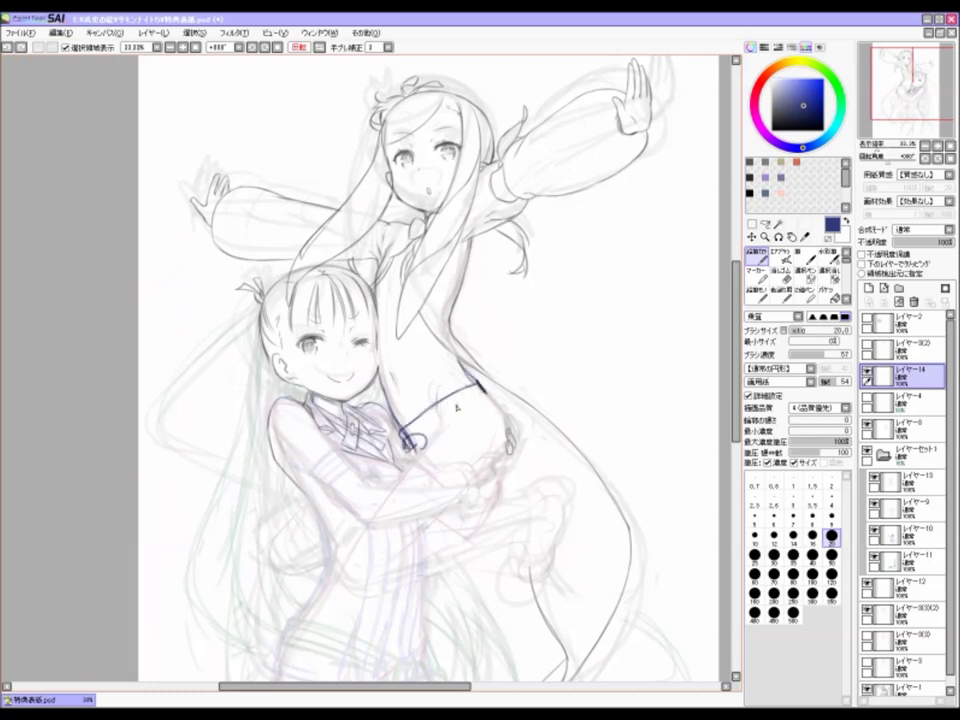
scroll(350, 308, "up", 1)
left_click_drag(388, 448, 505, 410)
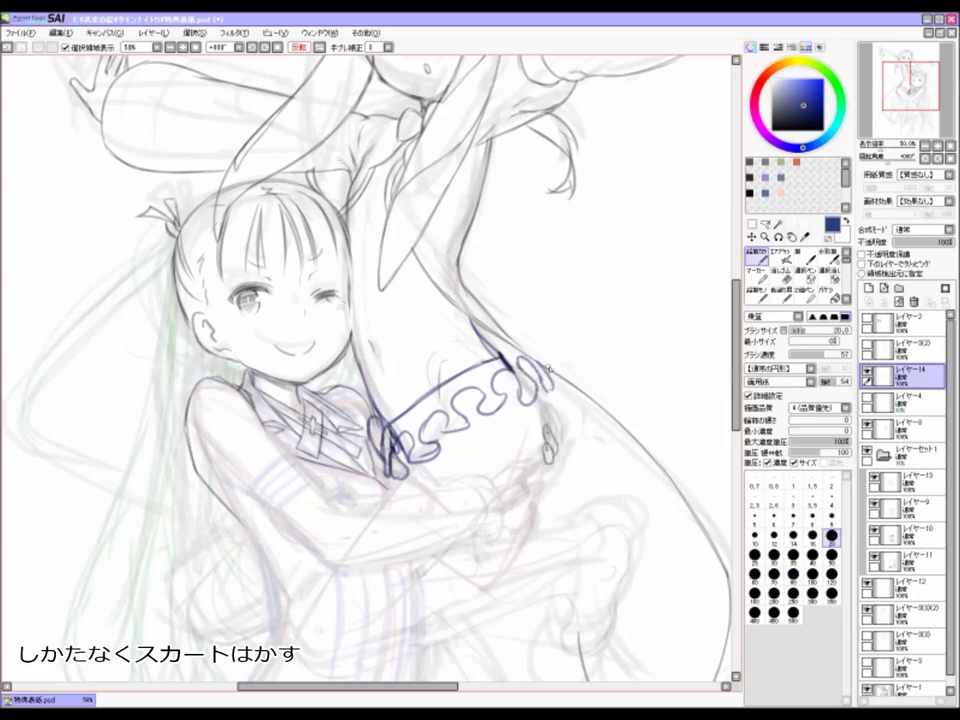
Step: Rough in the skirt's lower tier of ruffles in blue and fade the skirt rough layer
scroll(300, 349, "down", 1)
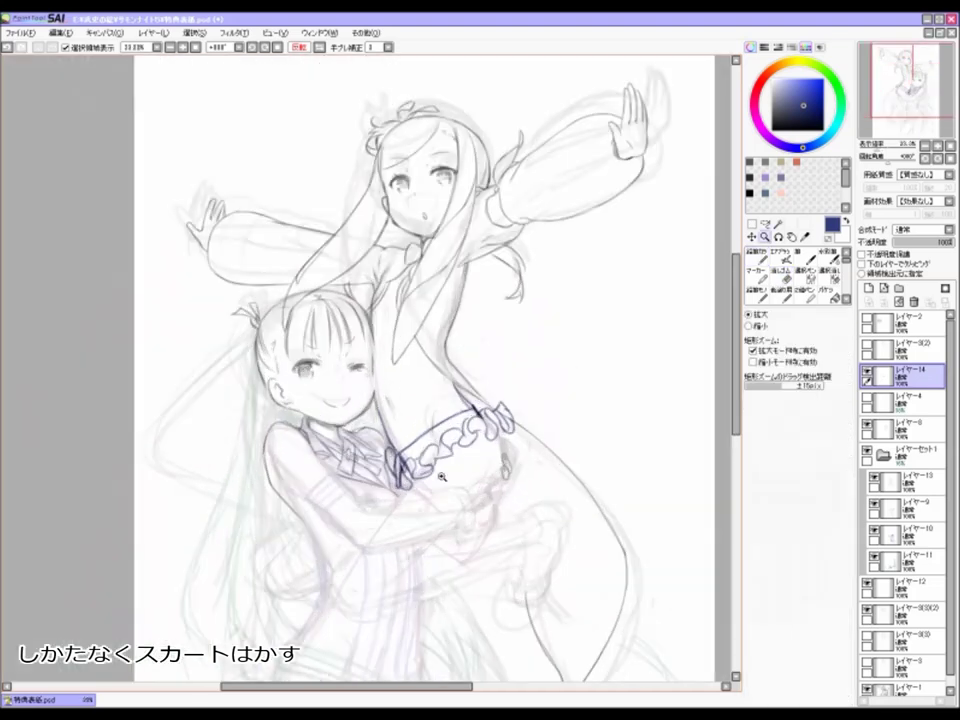
scroll(410, 448, "down", 2)
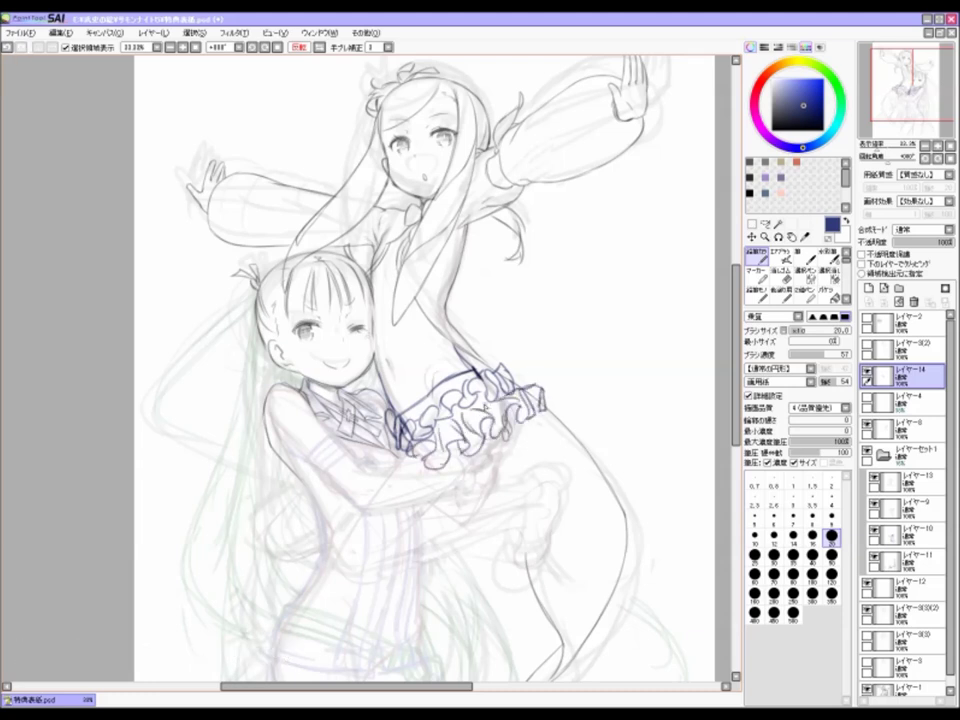
scroll(575, 335, "down", 1)
left_click_drag(300, 250, 596, 407)
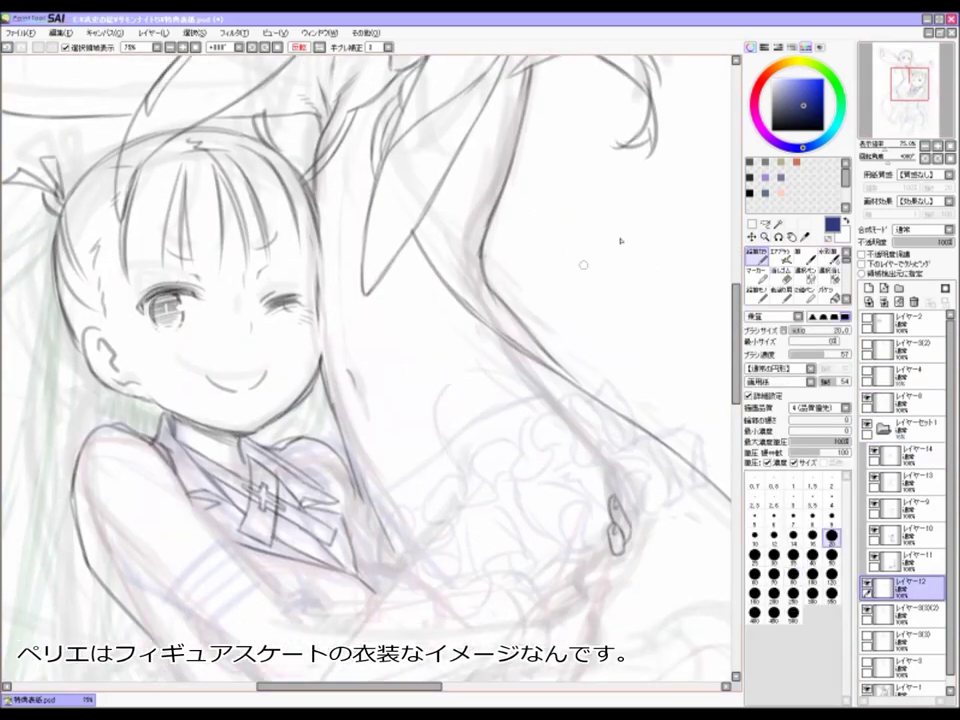
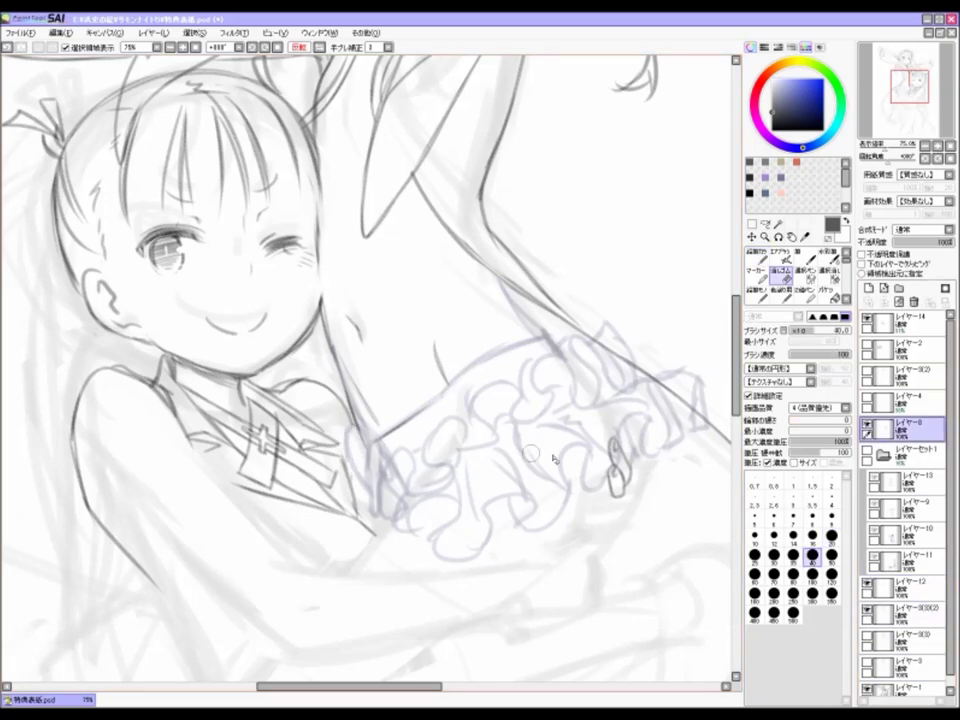
Step: Ink the folds of the skirt's upper ruffle row in dark grey on the line-art layer
key("n")
left_click_drag(378, 520, 370, 449)
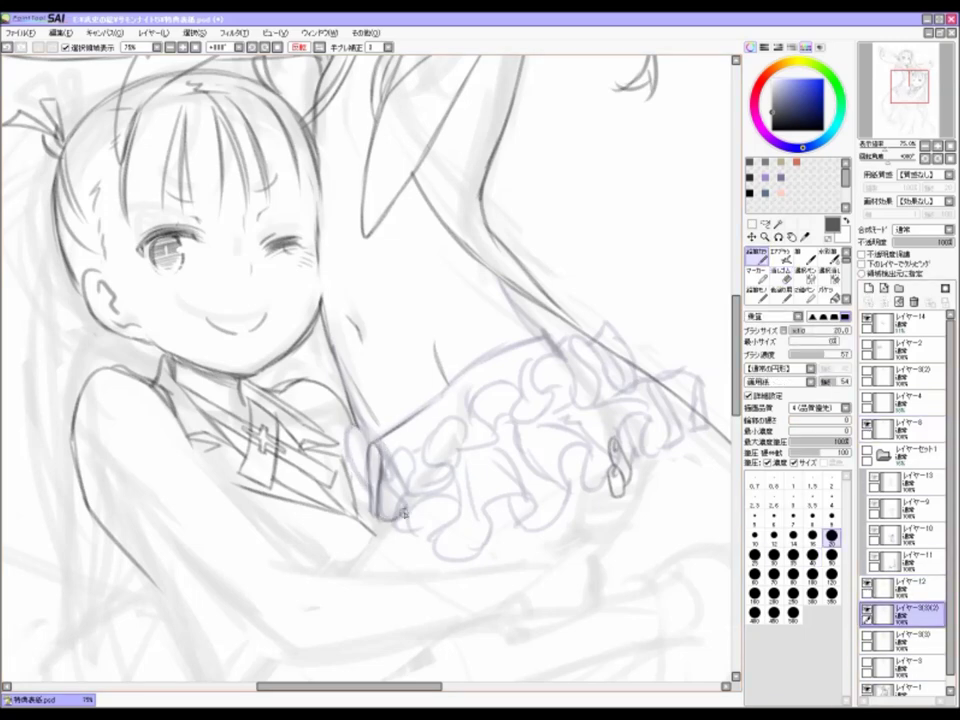
left_click_drag(455, 440, 500, 415)
scroll(480, 425, "right", 1)
scroll(500, 415, "up", 3)
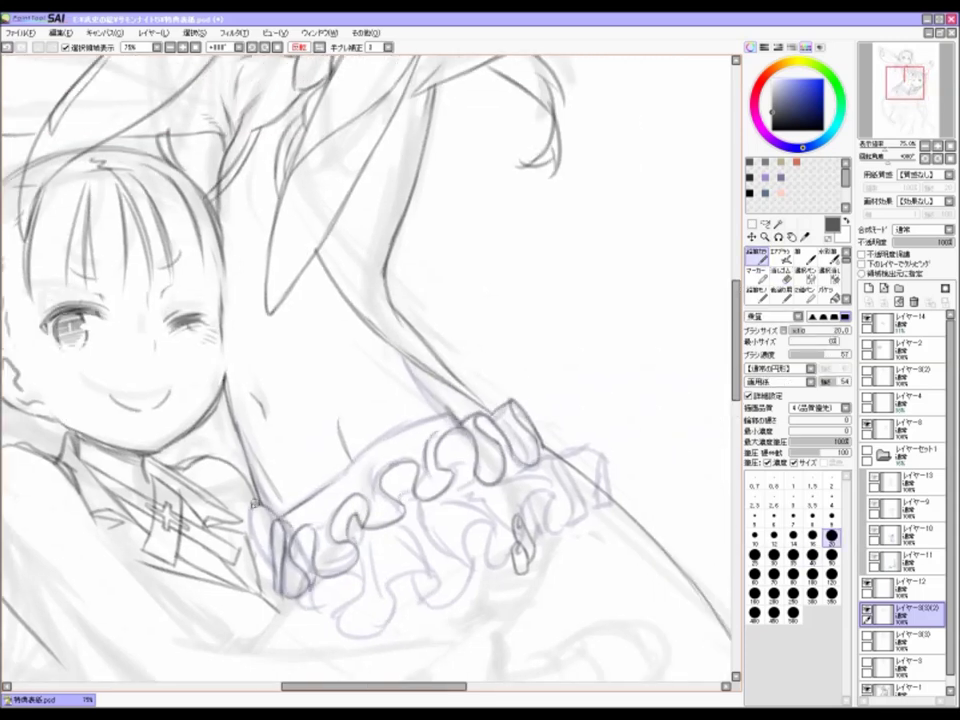
scroll(273, 548, "down", 2)
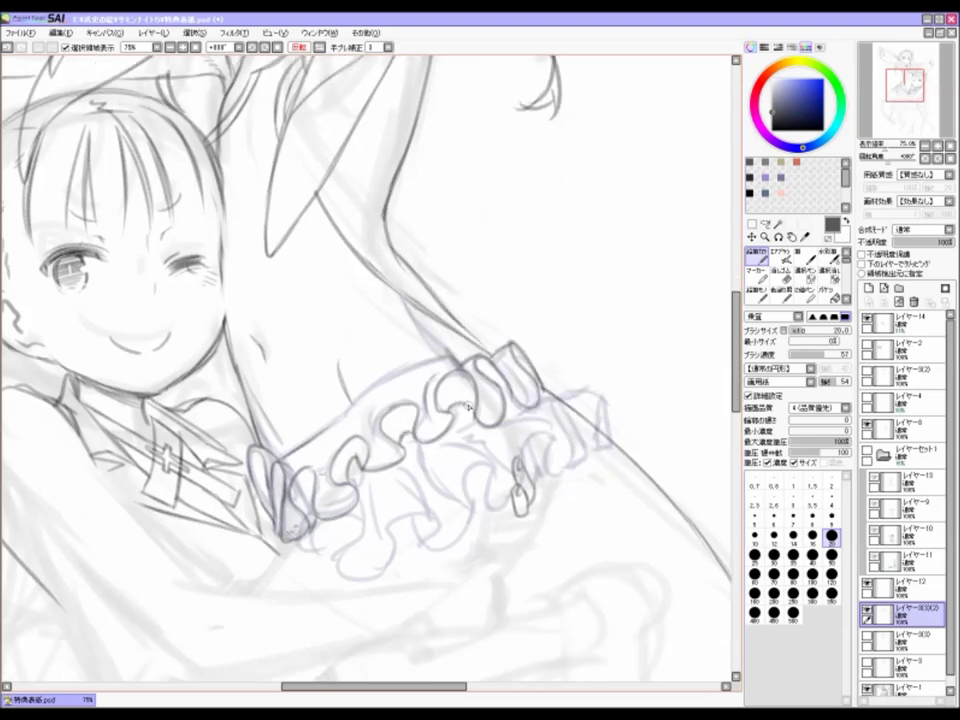
Step: Ink the lower tier of ruffles on the taller girl's skirt in dark grey
key("End")
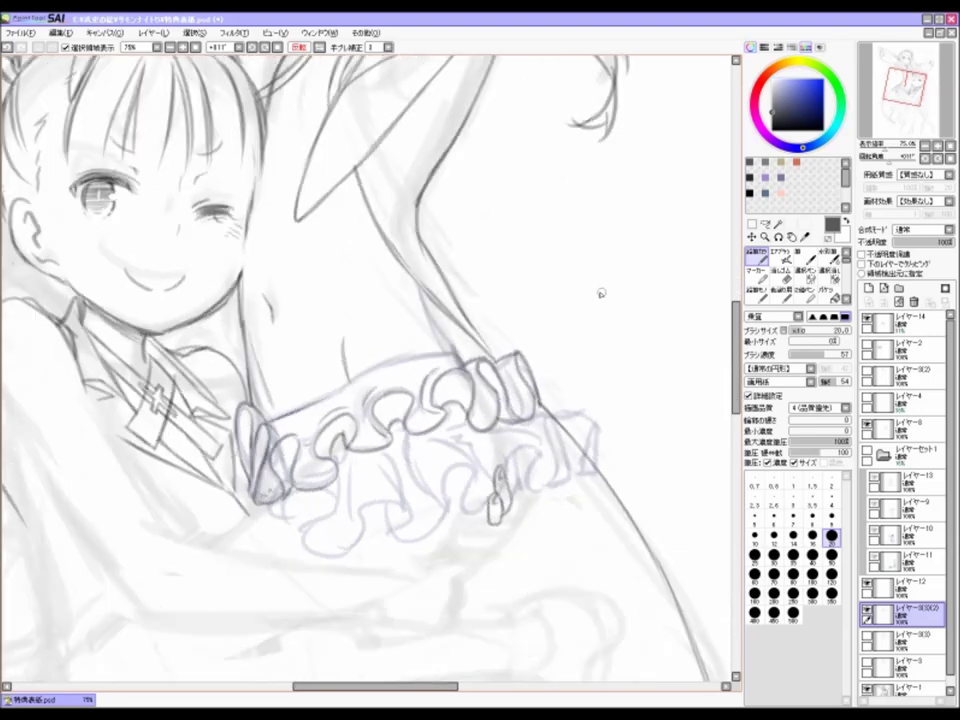
scroll(418, 284, "up", 2)
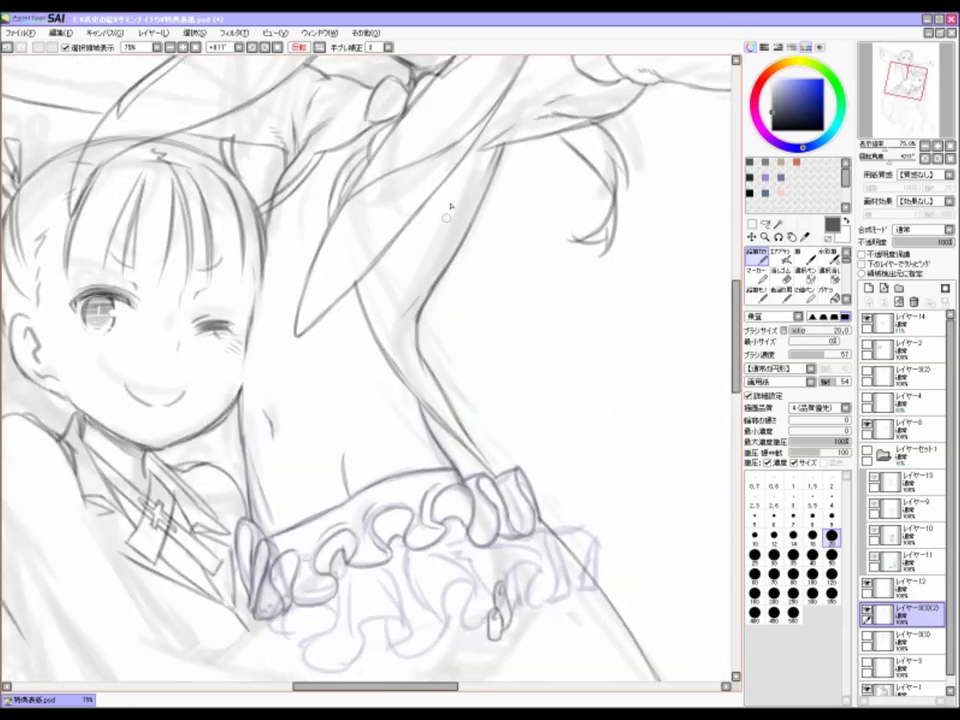
scroll(446, 388, "down", 4)
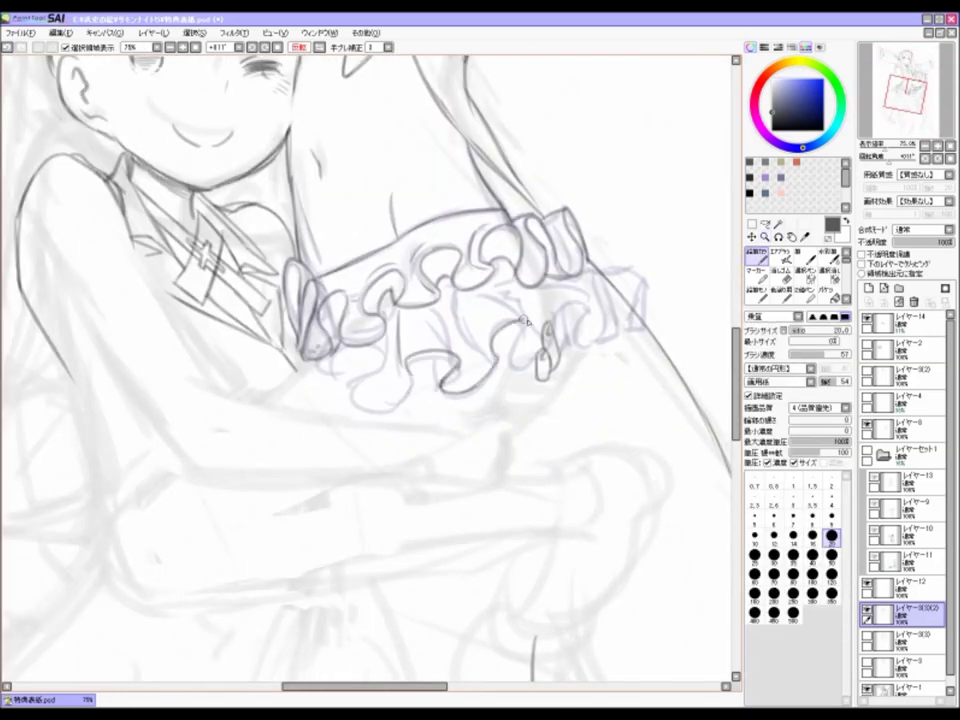
scroll(580, 350, "up", 1)
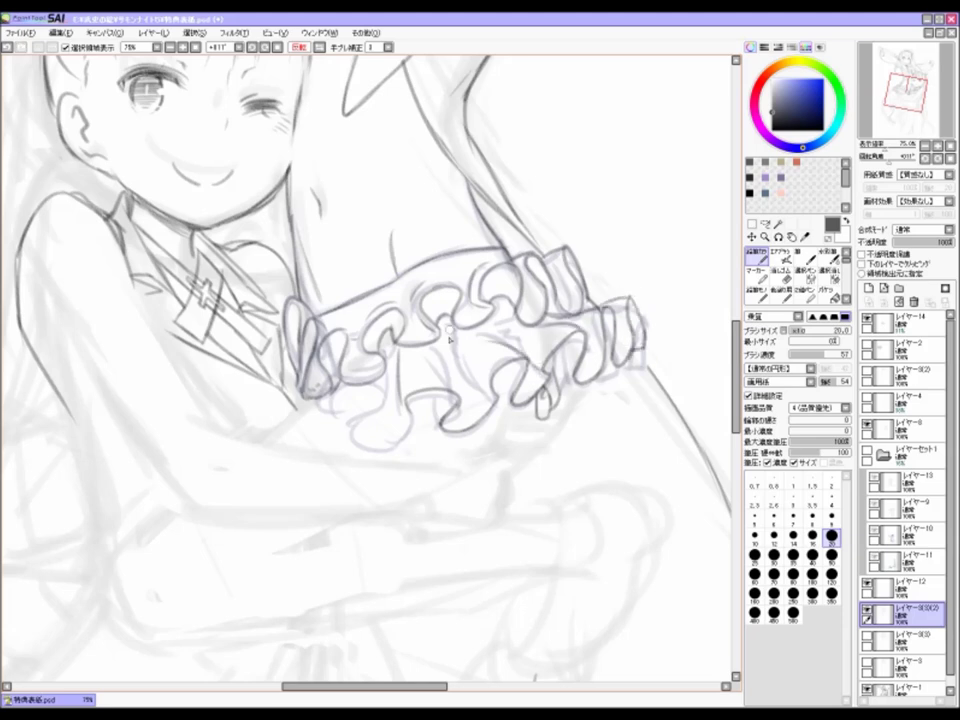
left_click_drag(362, 452, 314, 405)
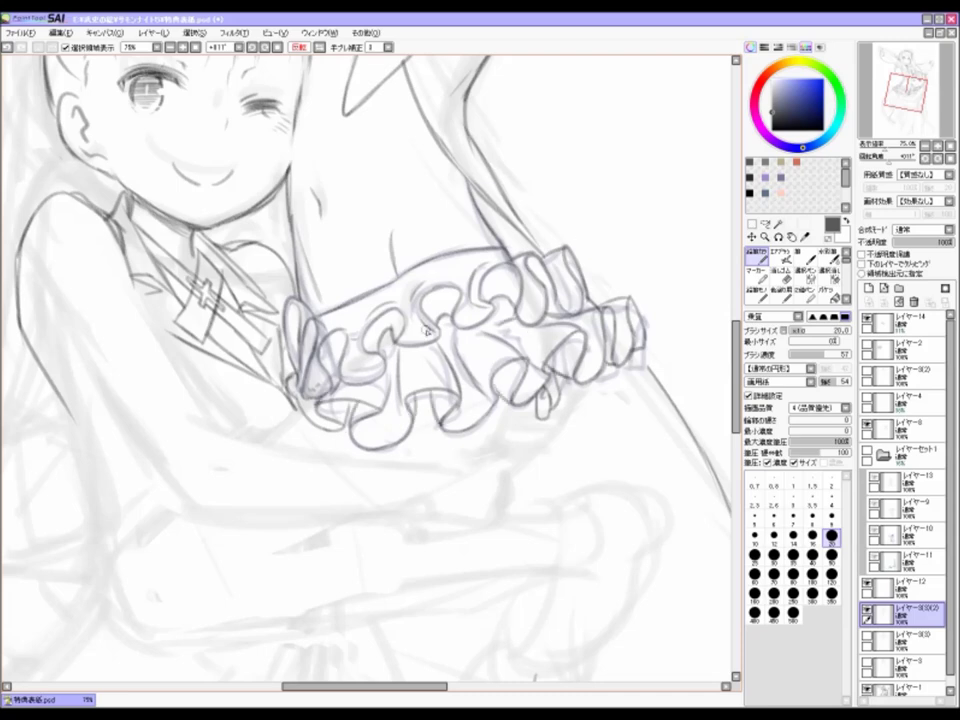
scroll(372, 398, "down", 3)
scroll(600, 317, "up", 3)
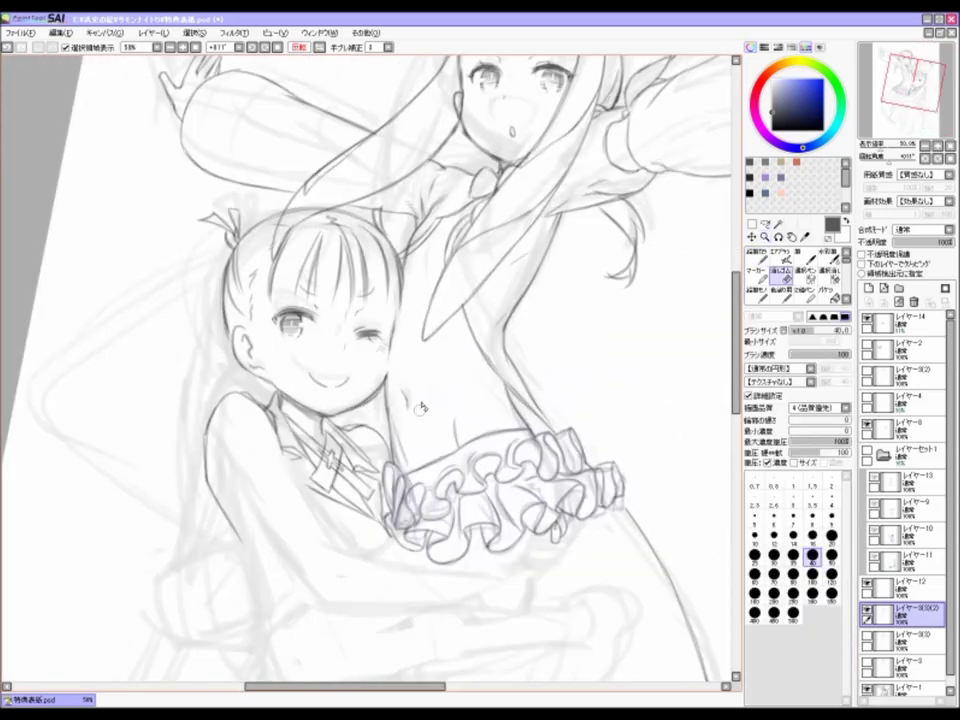
Step: Show the outfit rough layer set and ink the winking girl's sleeve with its striped cuff in dark grey
scroll(240, 208, "up", 2)
scroll(439, 456, "down", 3)
scroll(536, 429, "up", 2)
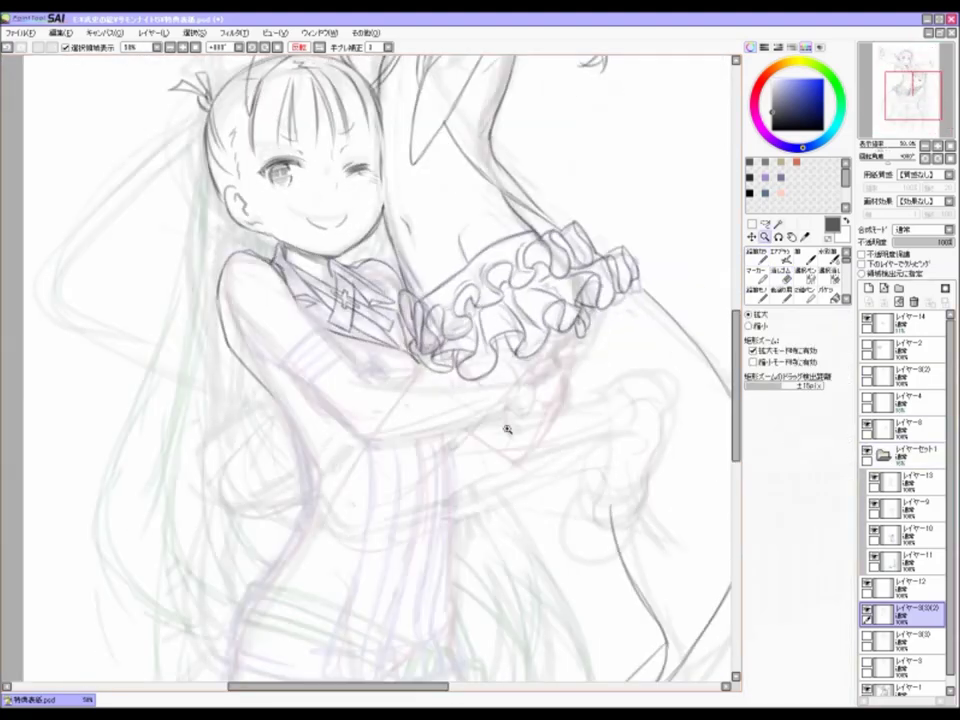
scroll(692, 379, "up", 1)
left_click_drag(692, 379, 492, 313)
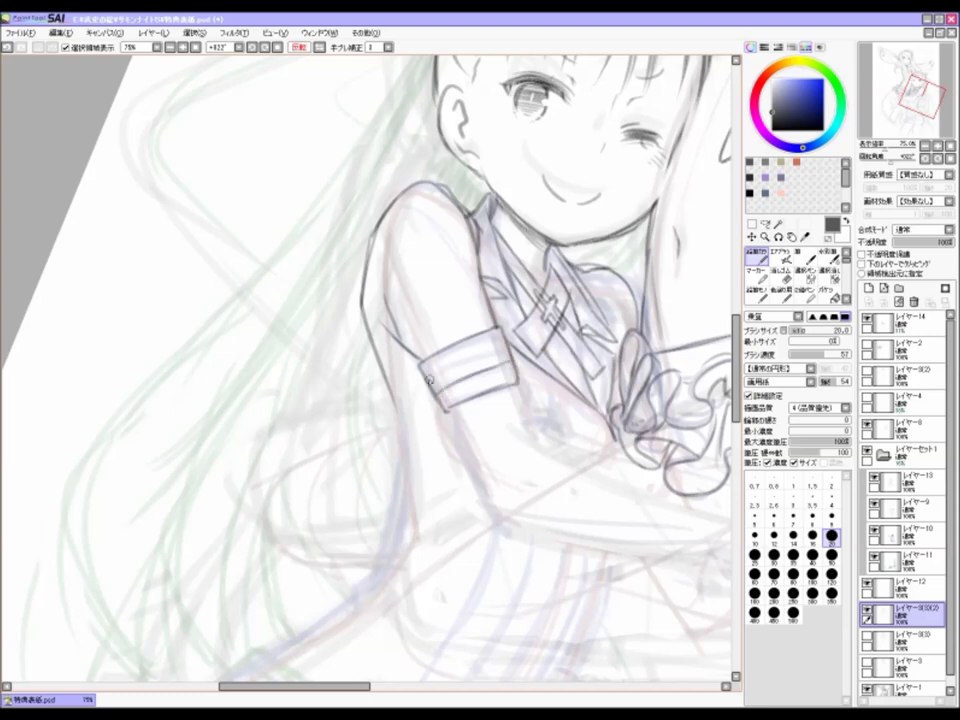
Step: Ink the winking girl's forearm, wrist and hand wrapped beneath the ruffled skirt
left_click_drag(546, 440, 380, 250)
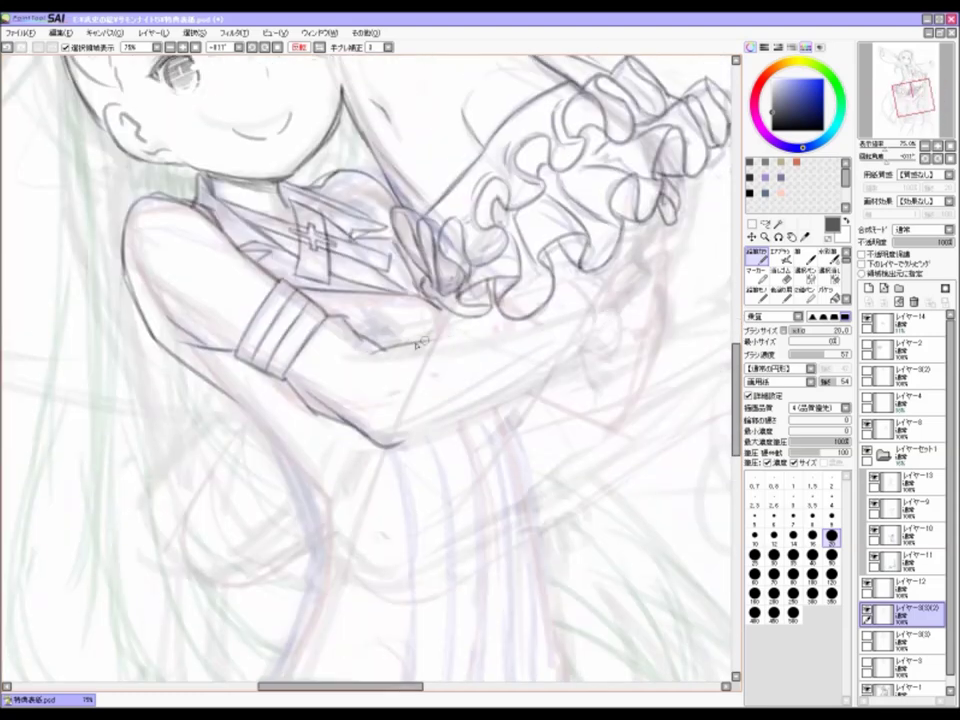
left_click_drag(386, 374, 400, 330)
left_click_drag(334, 380, 431, 440)
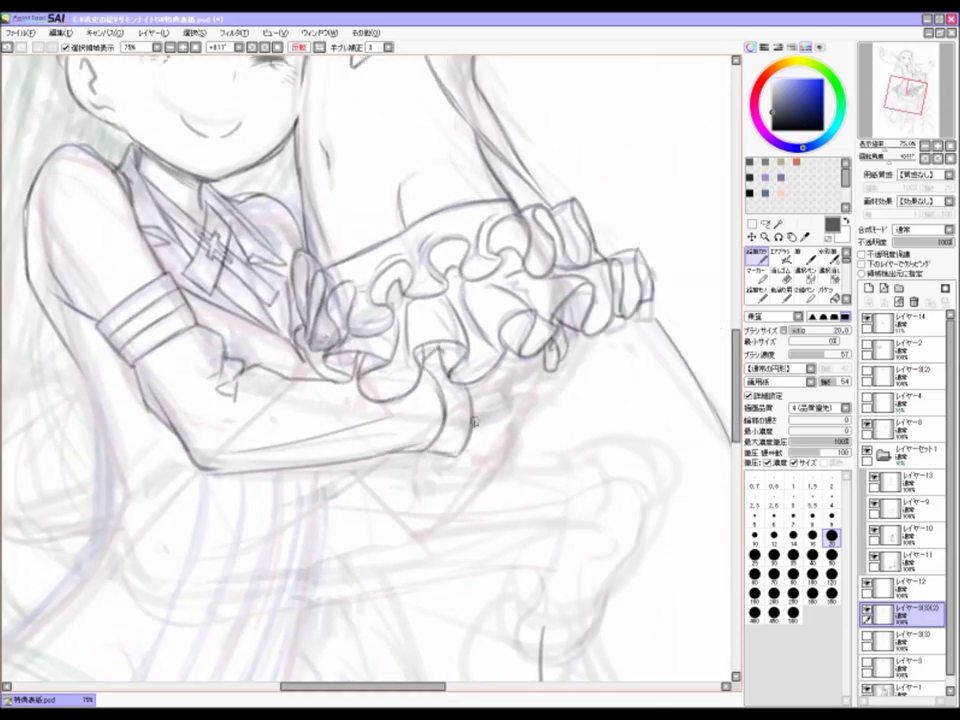
scroll(513, 397, "down", 2)
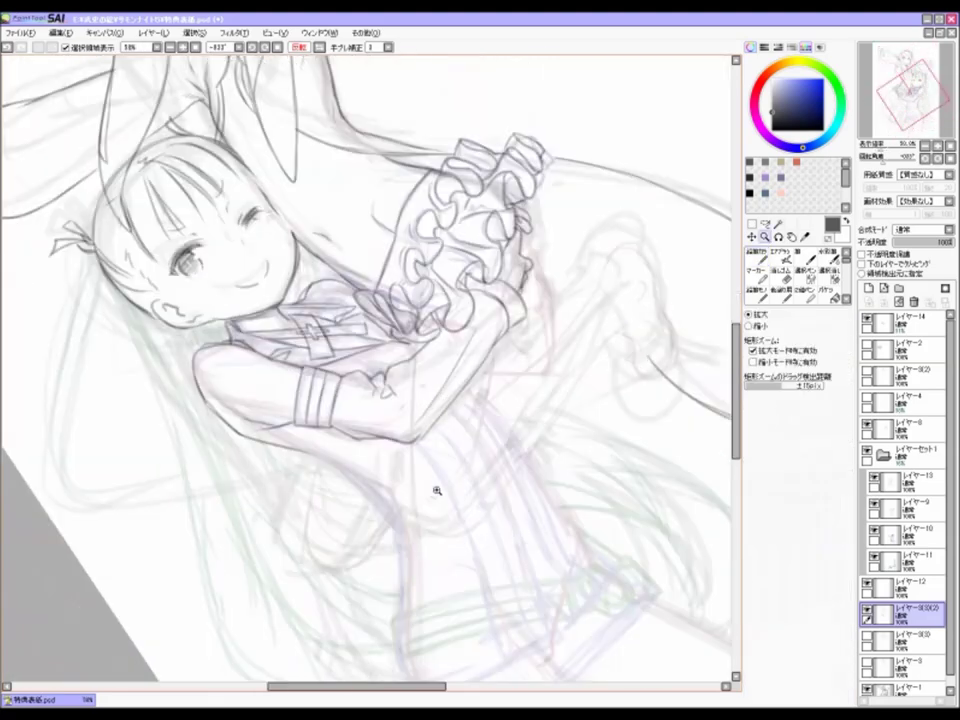
left_click_drag(437, 491, 616, 411)
key("Home")
left_click_drag(443, 393, 246, 302)
scroll(238, 258, "up", 2)
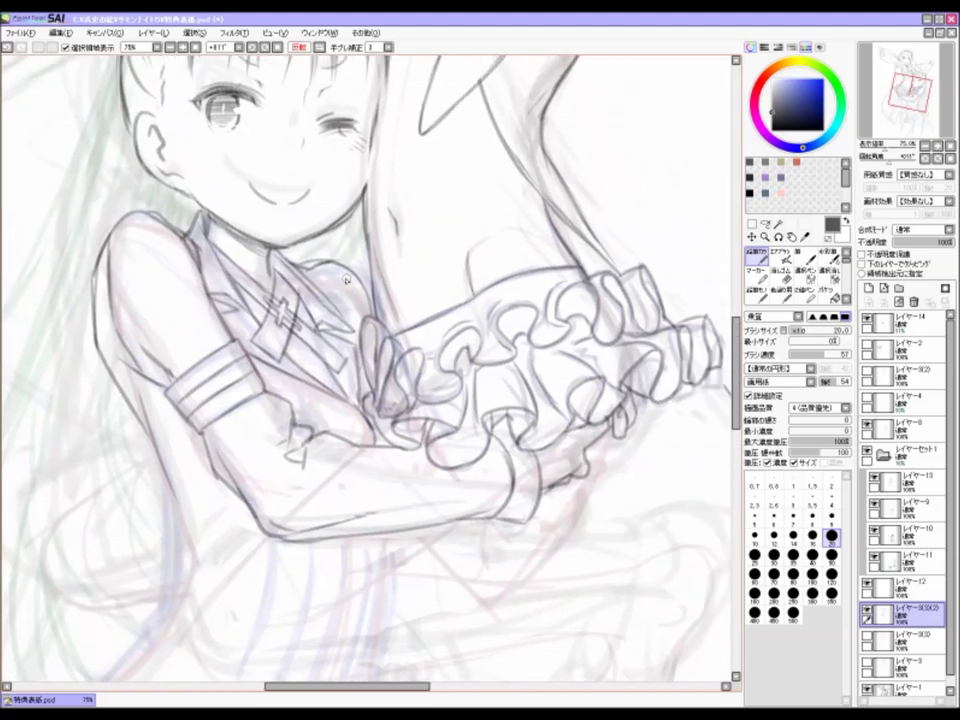
Step: Ink the taller girl's raised bent leg, ankle, foot and the loose shoe hanging from it
left_click_drag(346, 281, 514, 312)
left_click_drag(486, 393, 450, 380)
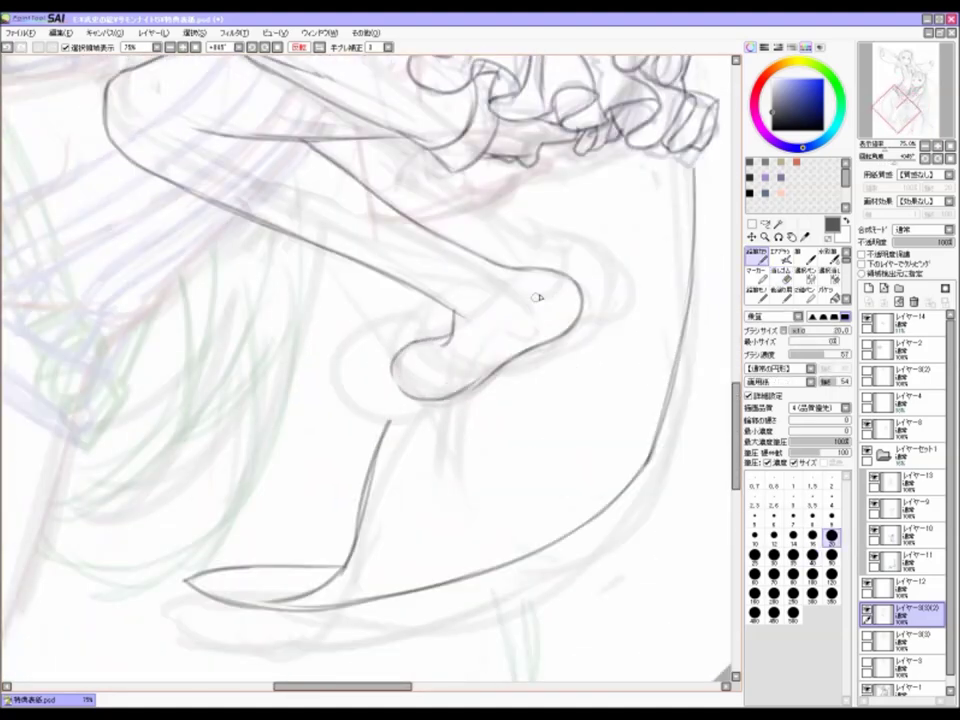
left_click_drag(507, 327, 561, 268)
mouse_move(428, 285)
left_mouse_down()
mouse_move(350, 365)
mouse_move(432, 365)
left_mouse_up()
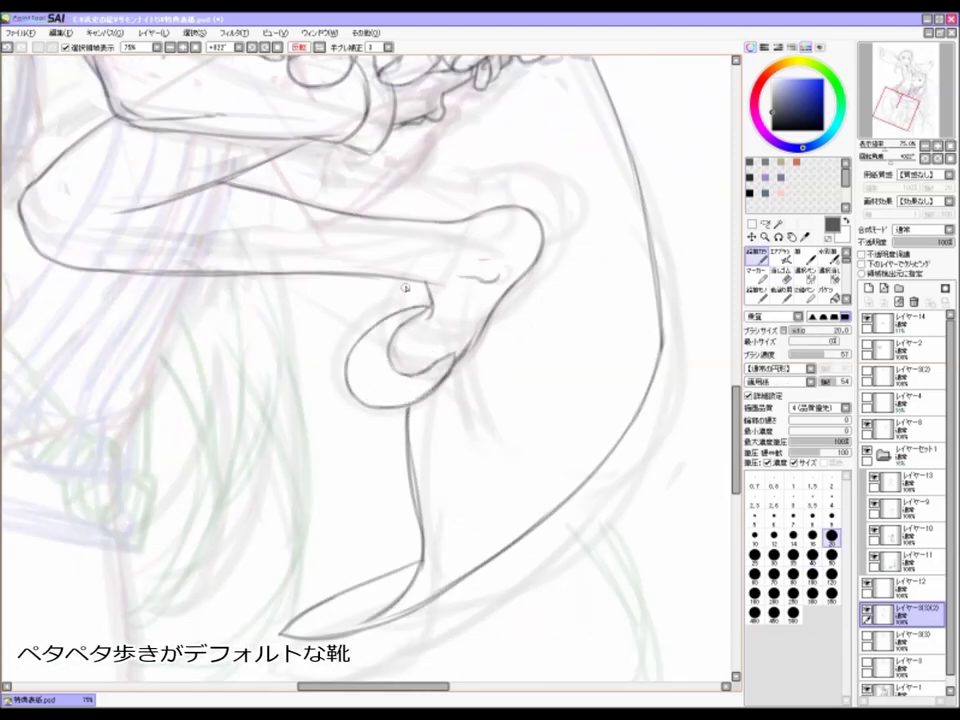
left_click(402, 457, "ctrl+alt")
left_click(432, 330, "ctrl")
left_click_drag(437, 318, 400, 360)
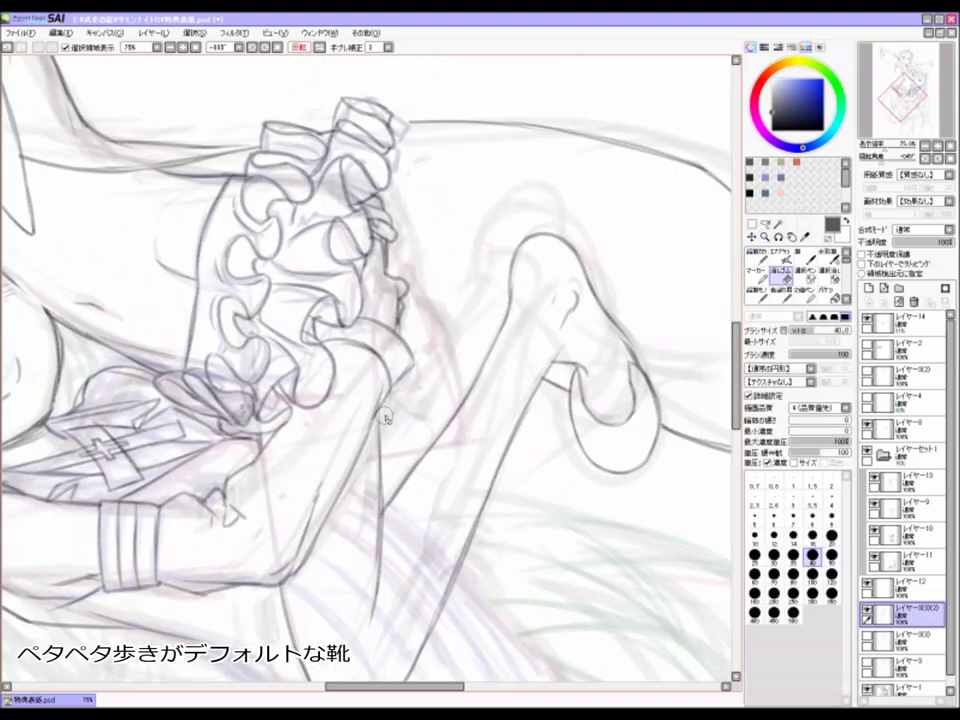
Step: Ink the taller girl's other knee showing behind the winking girl's back
left_click(395, 515, "ctrl+alt")
left_click(395, 515, "ctrl")
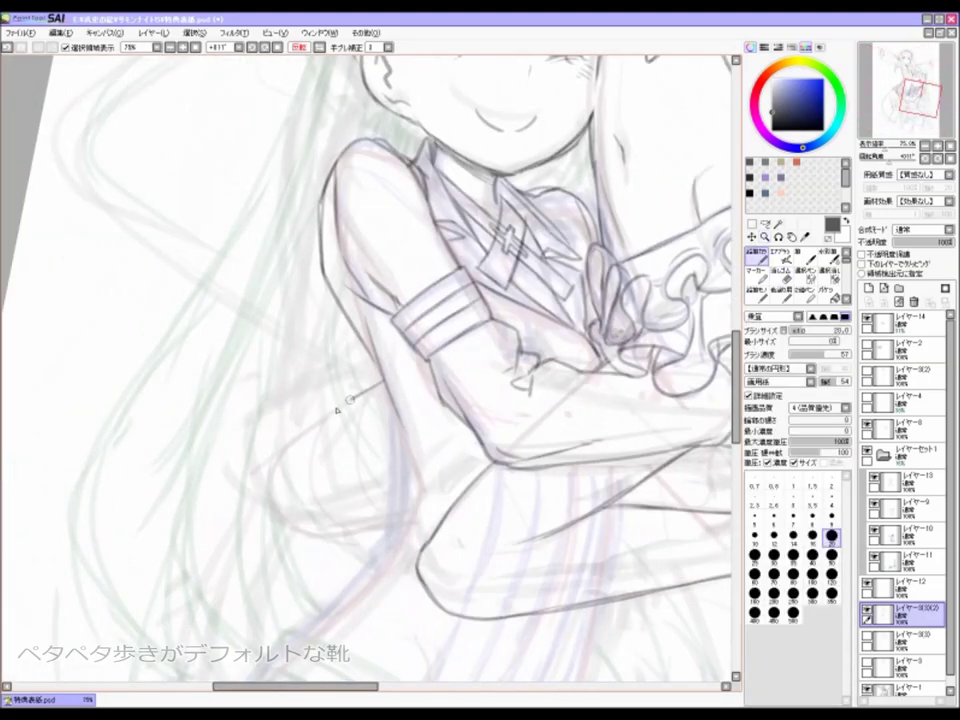
left_click(315, 540, "ctrl+alt")
left_click(315, 540, "ctrl")
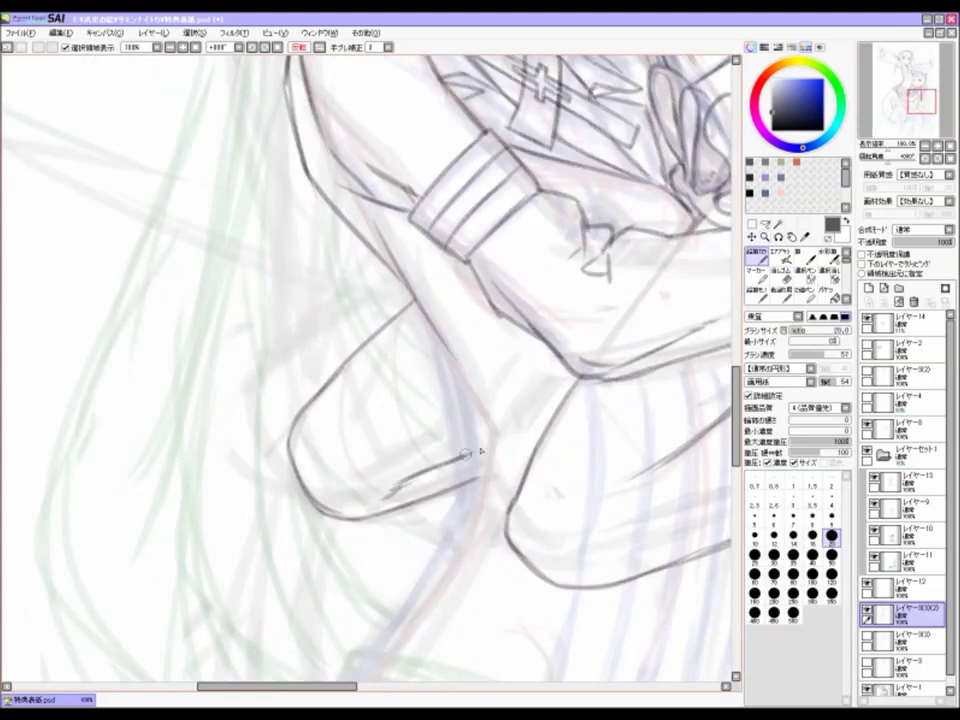
Step: Ink the contour of the winking girl's back and waist down towards the hip
left_click(452, 457, "ctrl+alt")
scroll(445, 400, "down", 3)
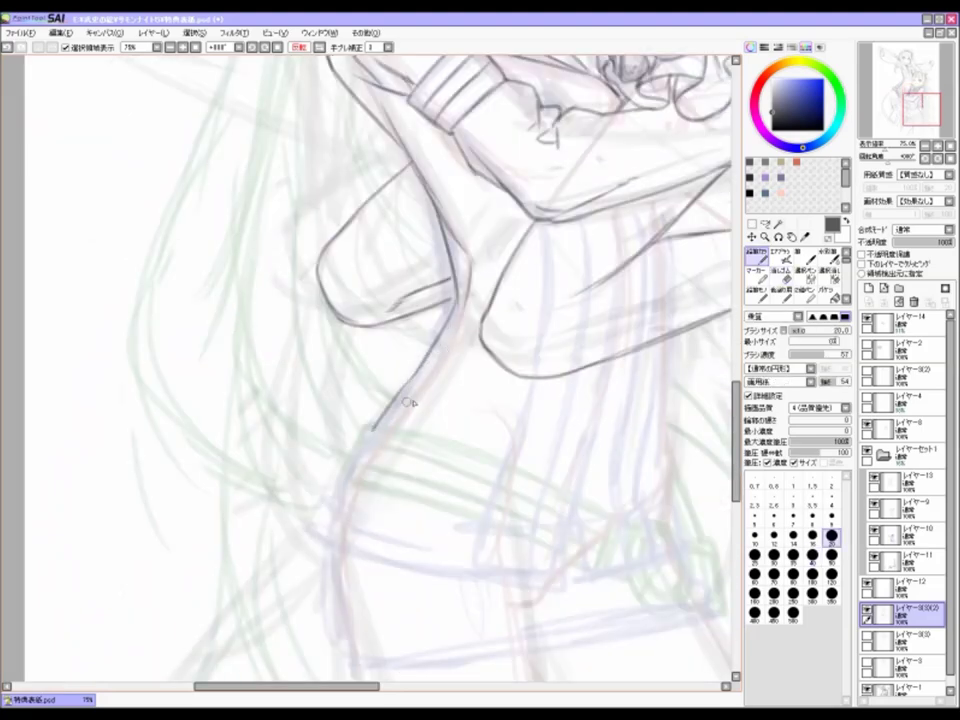
left_click(408, 402, "ctrl+alt")
left_click(505, 291, "ctrl")
left_click(456, 386, "ctrl+alt")
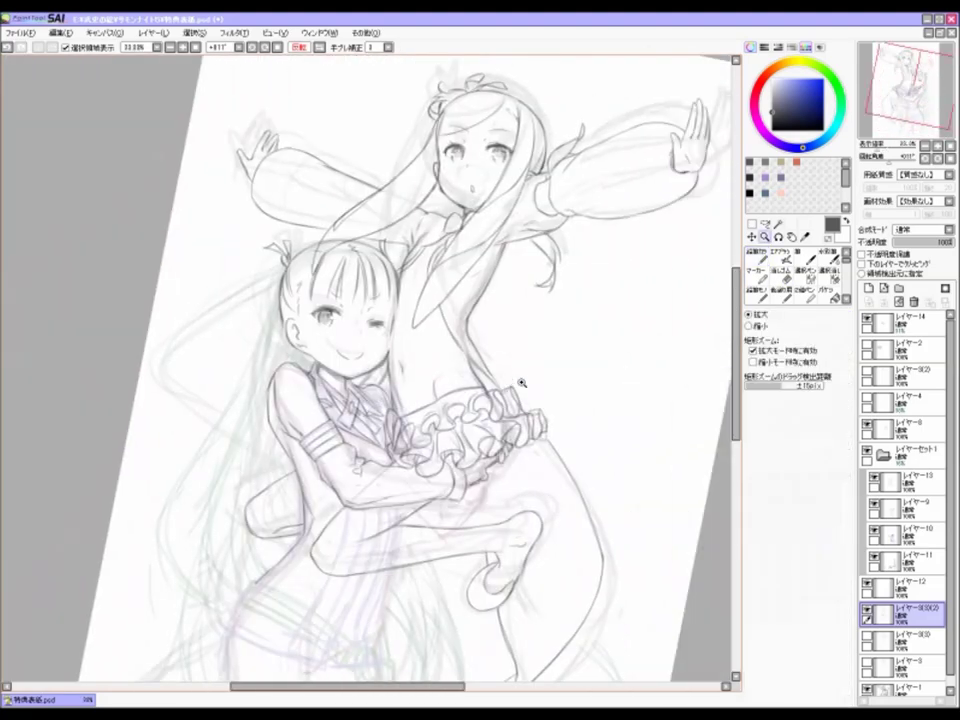
Step: Ink the thigh line and the pointed shape below the ruffled skirt and the winking girl's hand
left_click(484, 431, "ctrl")
left_click(466, 550, "ctrl+alt")
left_click(430, 455, "ctrl")
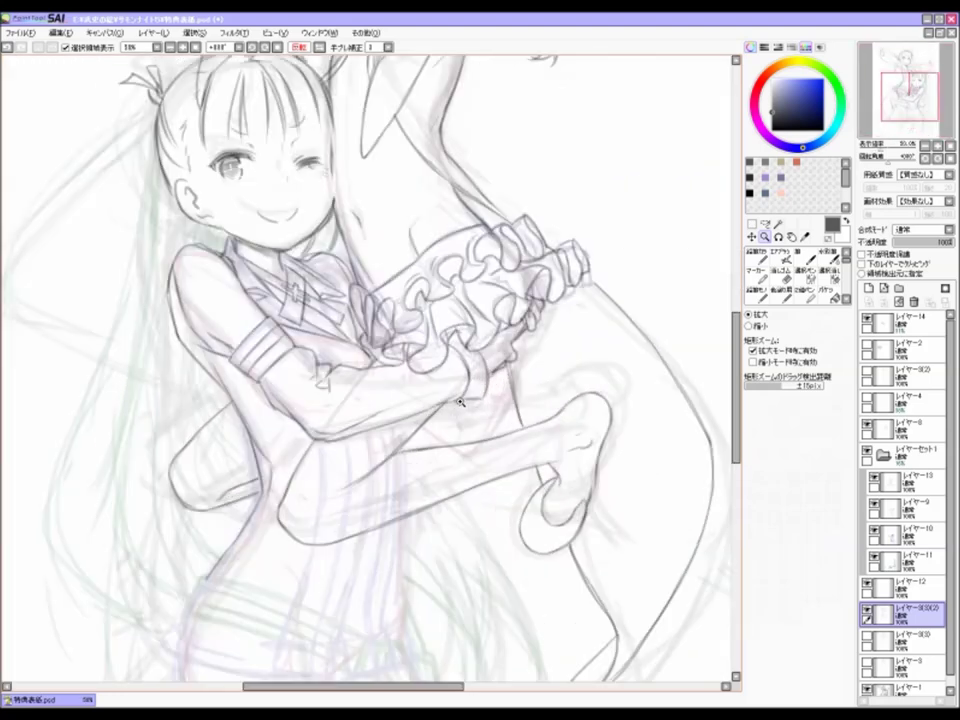
left_click(500, 365, "ctrl")
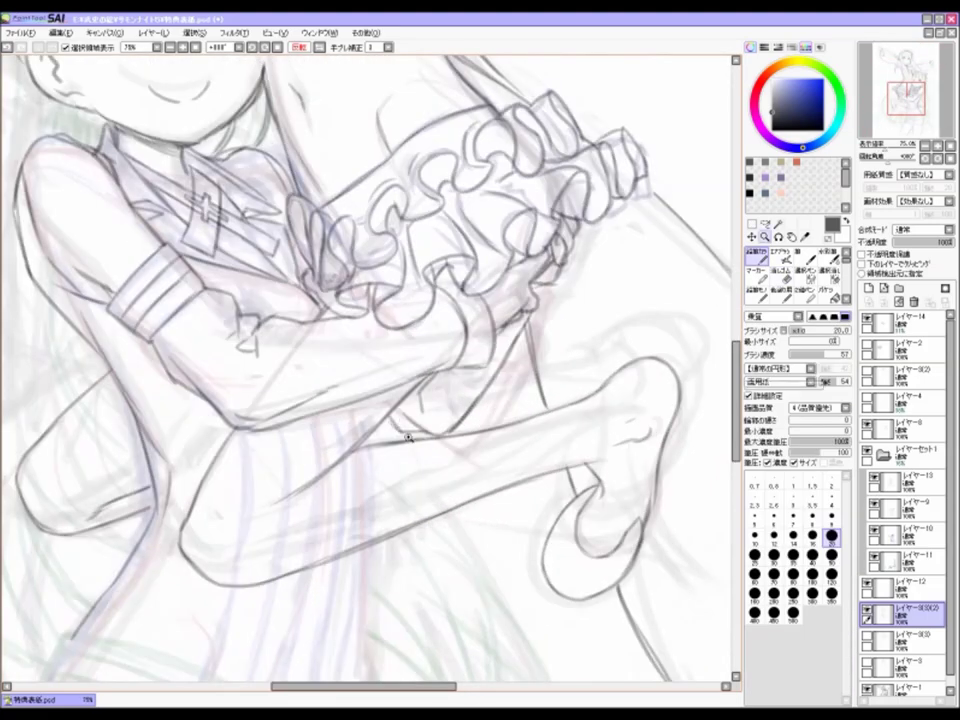
left_click(408, 491, "ctrl+alt")
left_click(408, 491, "ctrl")
Step: Ink the winking girl's oval belt buckle with its inner ring, cross emblem and small side fittings
mouse_move(401, 429)
left_mouse_down()
mouse_move(439, 429)
mouse_move(414, 443)
mouse_move(444, 440)
mouse_move(439, 403)
mouse_move(443, 452)
left_mouse_up()
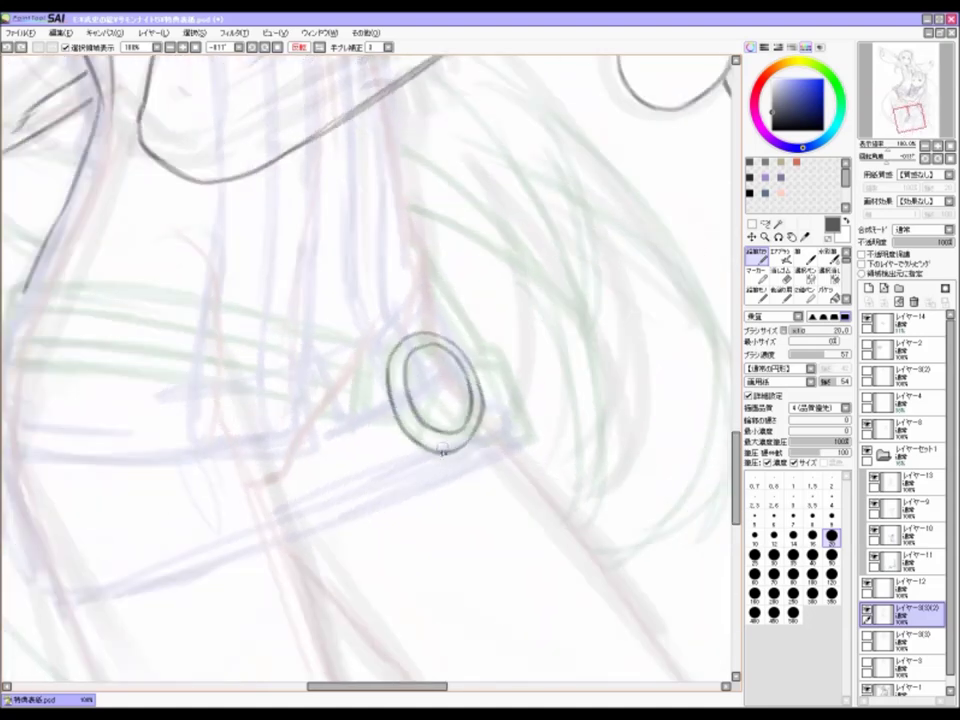
mouse_move(416, 366)
left_mouse_down()
mouse_move(400, 320)
mouse_move(425, 330)
left_mouse_up()
left_click(405, 320, "ctrl")
mouse_move(385, 385)
left_mouse_down()
mouse_move(433, 437)
mouse_move(425, 425)
mouse_move(440, 405)
left_mouse_up()
left_click(409, 339, "ctrl+alt")
left_click_drag(409, 339, 404, 348)
key("n")
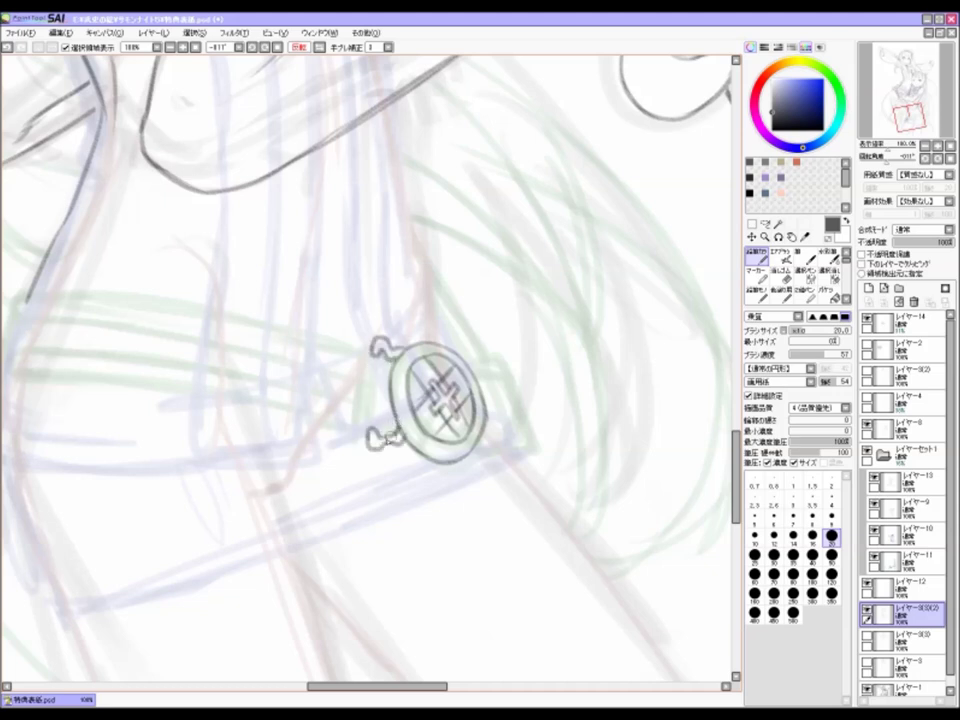
Step: Ink the belt straps running from both sides of the buckle, including the remaining fittings and side clasp
left_click_drag(372, 350, 383, 424)
mouse_move(487, 362)
left_mouse_down()
mouse_move(520, 455)
mouse_move(521, 381)
mouse_move(300, 208)
left_mouse_up()
left_click_drag(317, 150, 335, 502)
left_click_drag(395, 155, 415, 232)
mouse_move(305, 169)
left_mouse_down()
mouse_move(317, 368)
mouse_move(390, 242)
mouse_move(398, 544)
mouse_move(425, 395)
mouse_move(324, 280)
mouse_move(321, 401)
mouse_move(389, 262)
left_mouse_up()
left_click_drag(293, 191, 294, 342)
mouse_move(306, 82)
left_mouse_down()
mouse_move(396, 246)
mouse_move(553, 403)
left_mouse_up()
left_click_drag(549, 462, 455, 518)
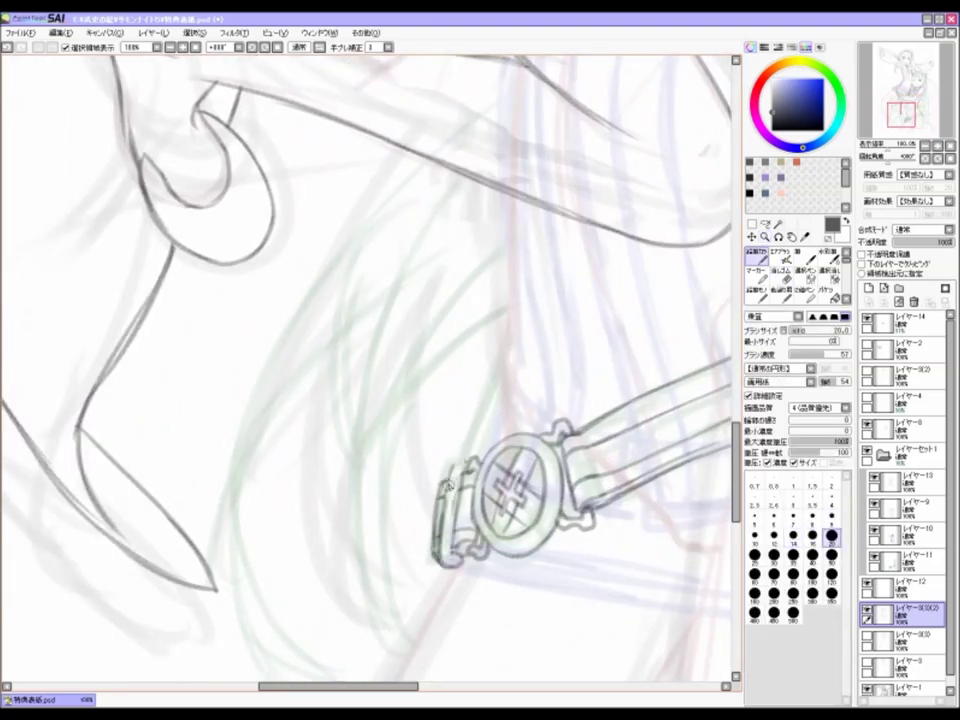
mouse_move(466, 437)
left_mouse_down()
mouse_move(470, 362)
mouse_move(546, 338)
mouse_move(471, 369)
left_mouse_up()
left_click_drag(467, 280, 460, 464)
Step: Finish the belt around the winking girl's hip and ink the shirt hem beneath it
key("ctrl+space")
scroll(465, 518, "down", 1)
left_click_drag(640, 450, 638, 268)
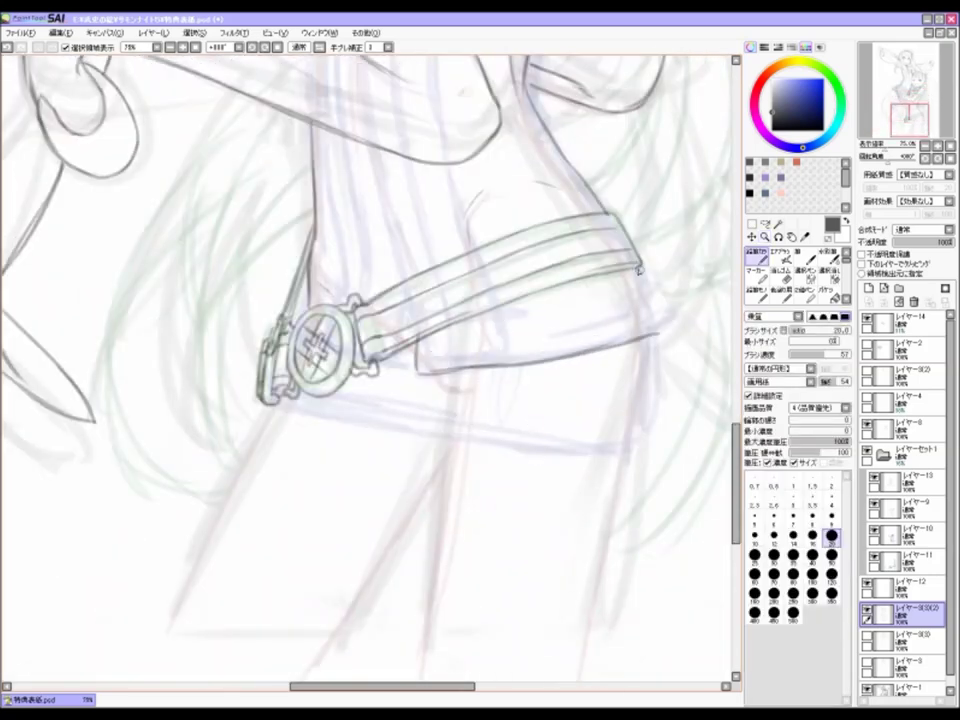
Step: Ink the winking girl's short skirt with its hem line and the outlines of both thighs
key("Delete")
key("Delete")
left_click_drag(259, 326, 466, 264)
left_click_drag(352, 298, 484, 255)
key("Home")
key("Delete")
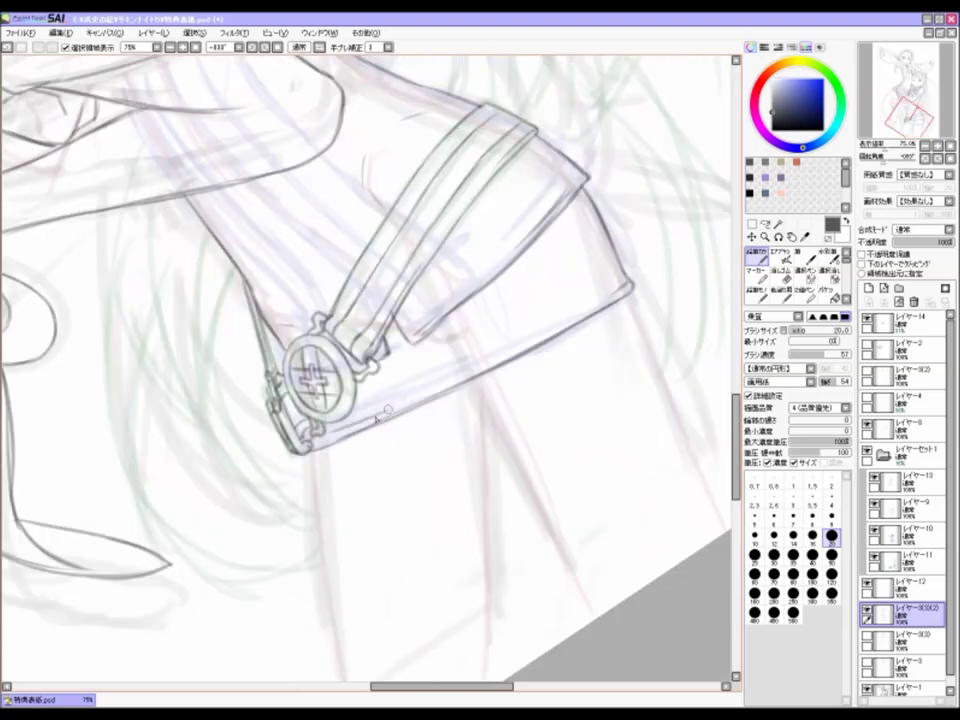
key("End")
left_click_drag(636, 347, 711, 349)
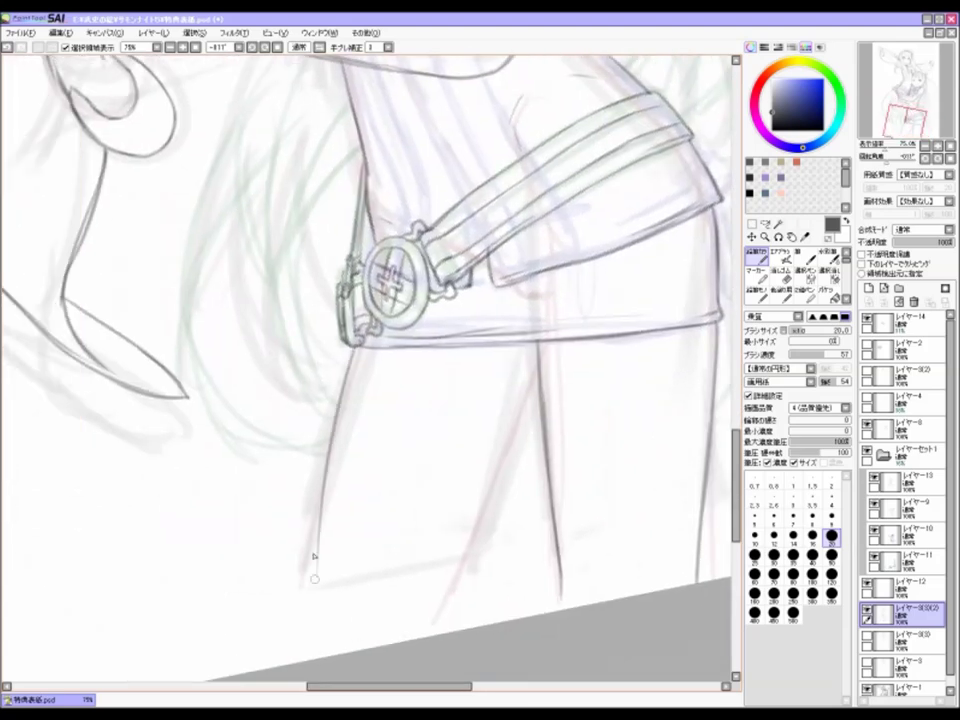
Step: Ink the vertical stripes down the front of the winking girl's shirt
left_click_drag(657, 309, 230, 600)
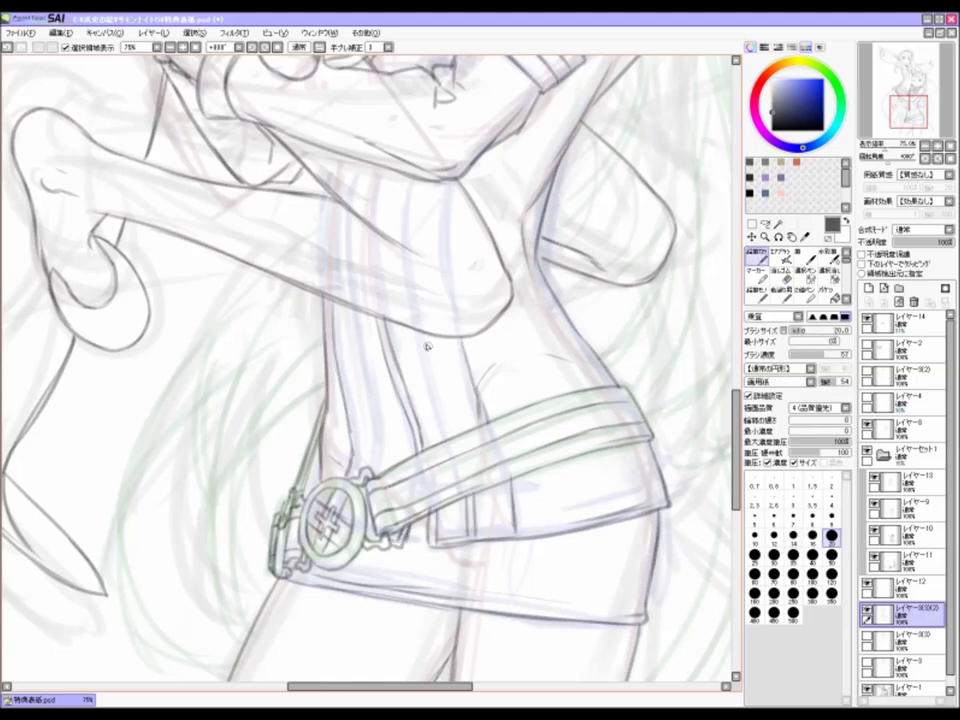
scroll(387, 485, "down", 2)
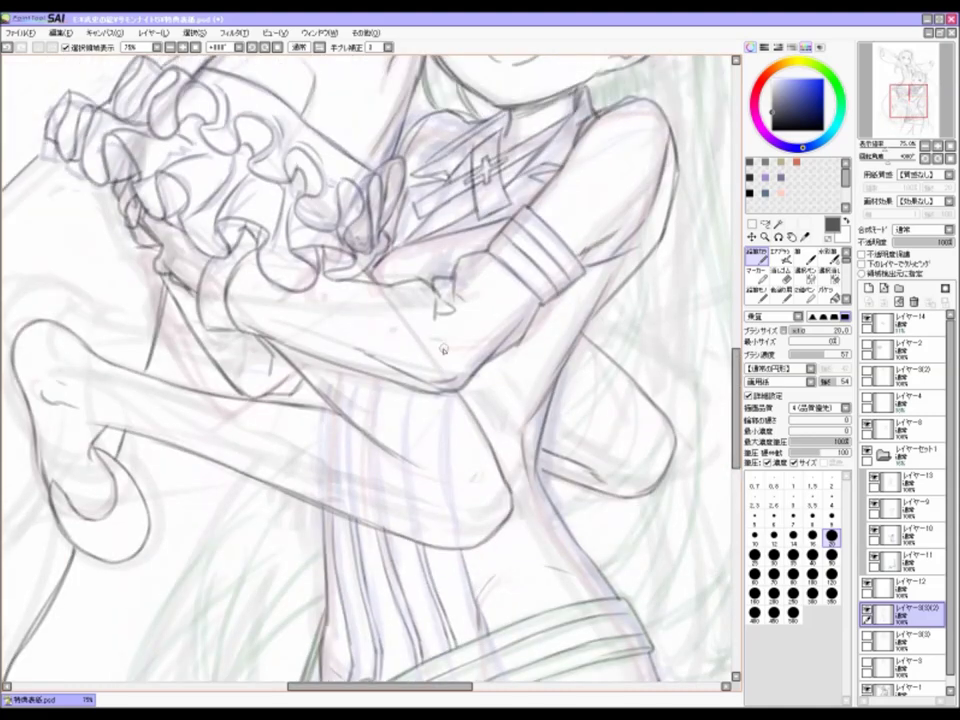
scroll(460, 368, "up", 2)
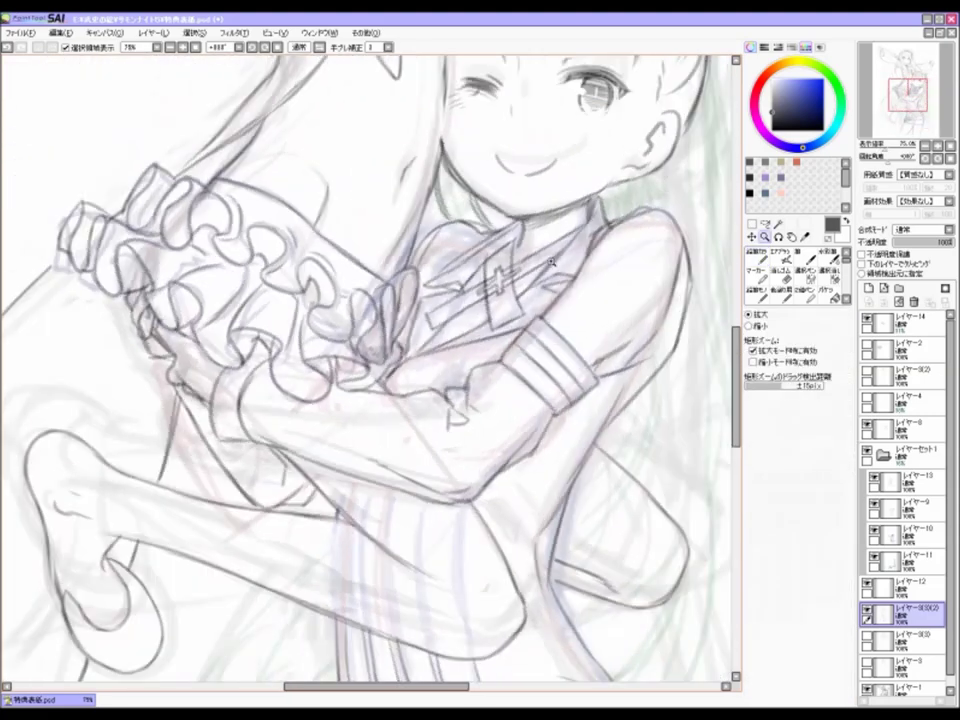
Step: Touch up the line art with the eraser and ink the fold lines beneath the winking girl's chest on the line-art layer
scroll(382, 356, "down", 3)
scroll(382, 356, "up", 2)
left_click(781, 275)
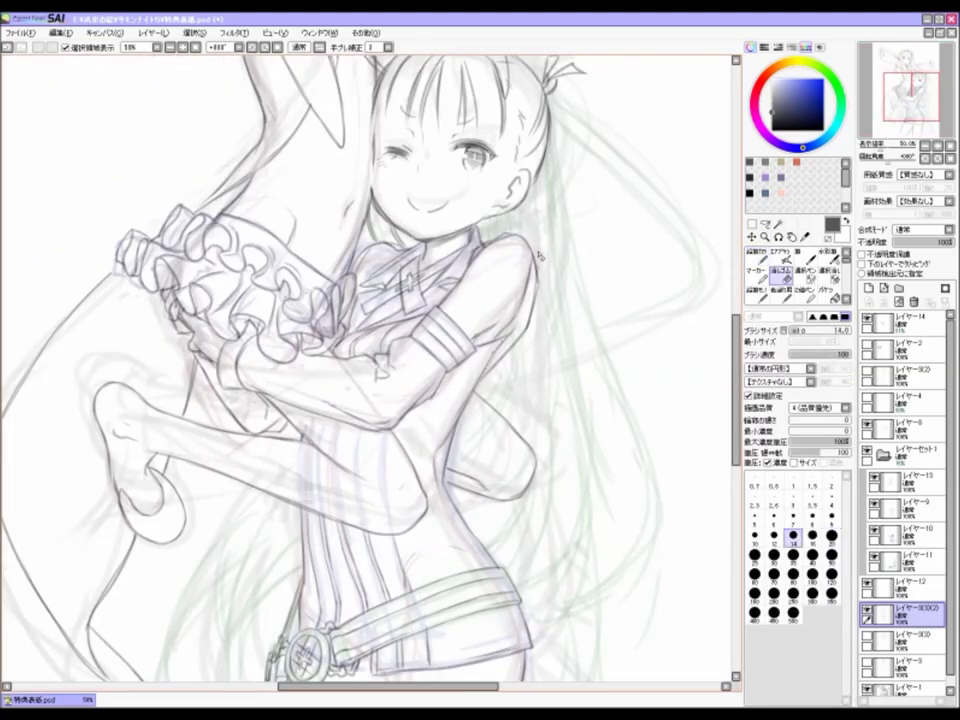
left_click(905, 425)
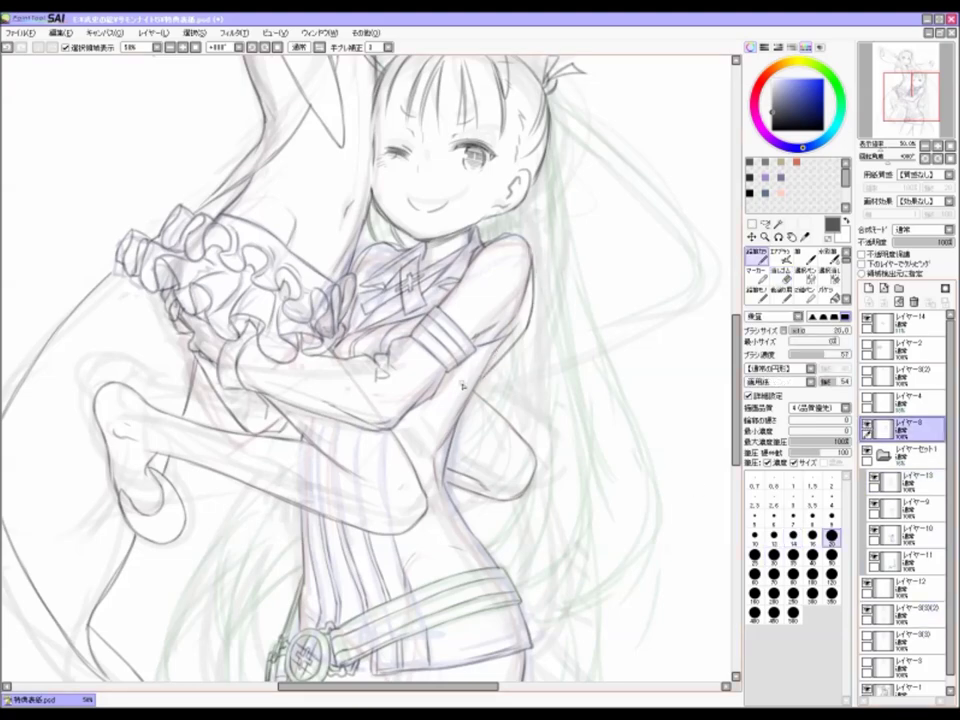
left_click(765, 236)
scroll(449, 545, "down", 3)
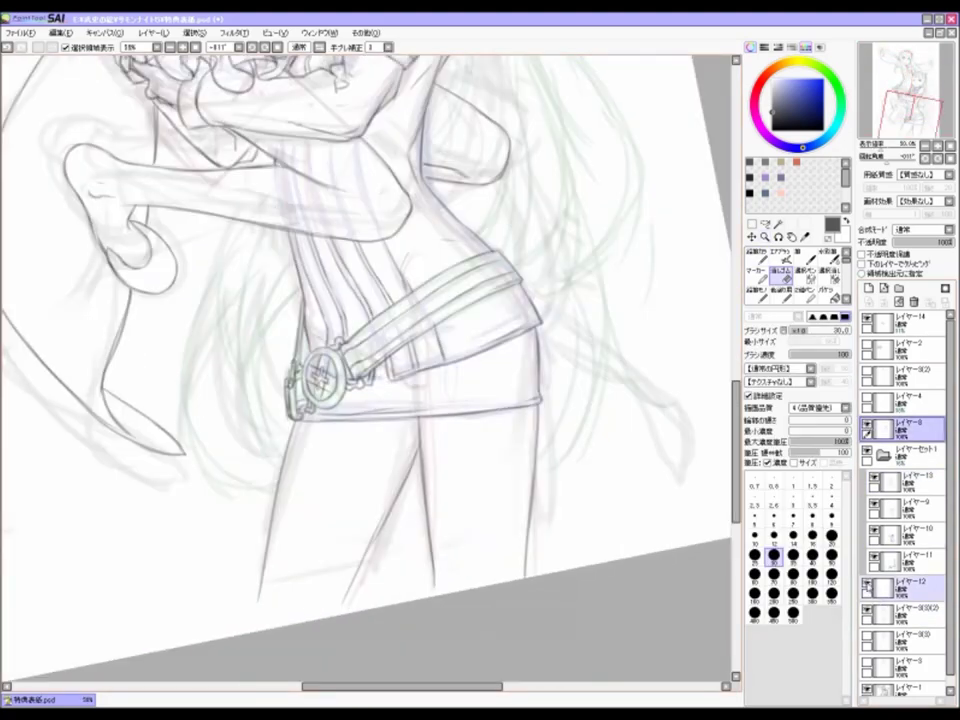
left_click(905, 612)
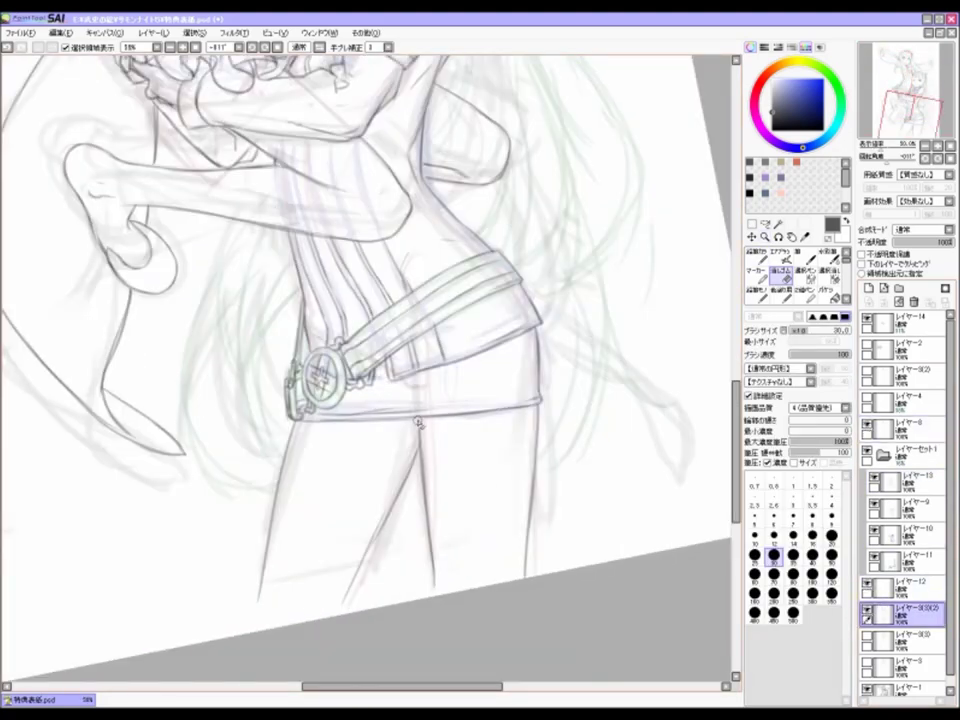
left_click(765, 236)
scroll(366, 510, "down", 3)
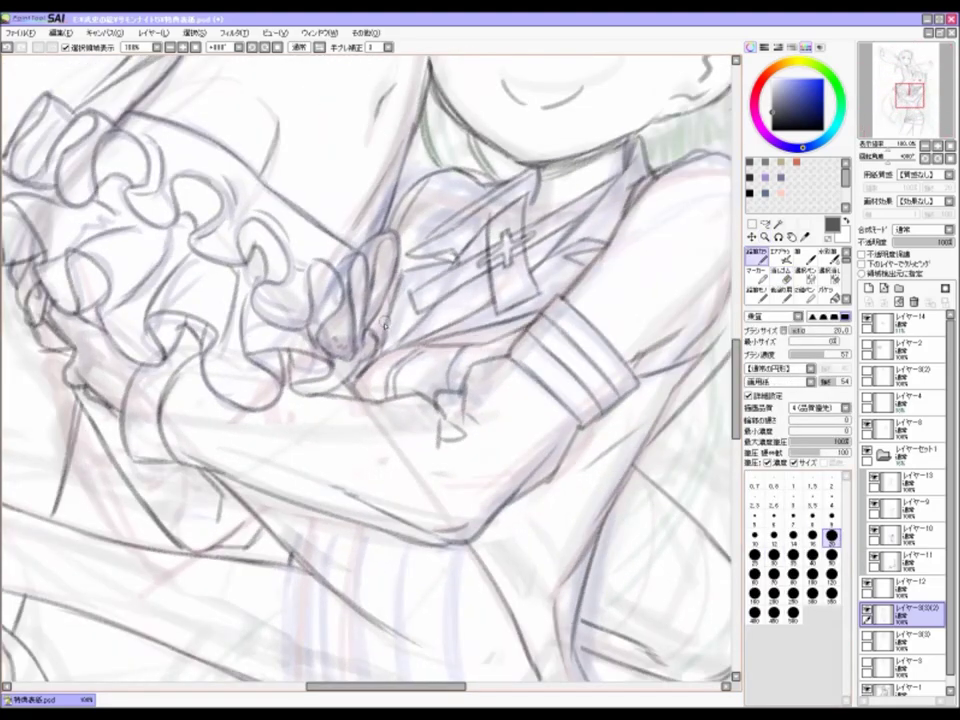
Step: Clean up the lines around the ruffled skirt's side bow with the eraser and pencil beside the winking girl's chest
left_click_drag(385, 322, 390, 352)
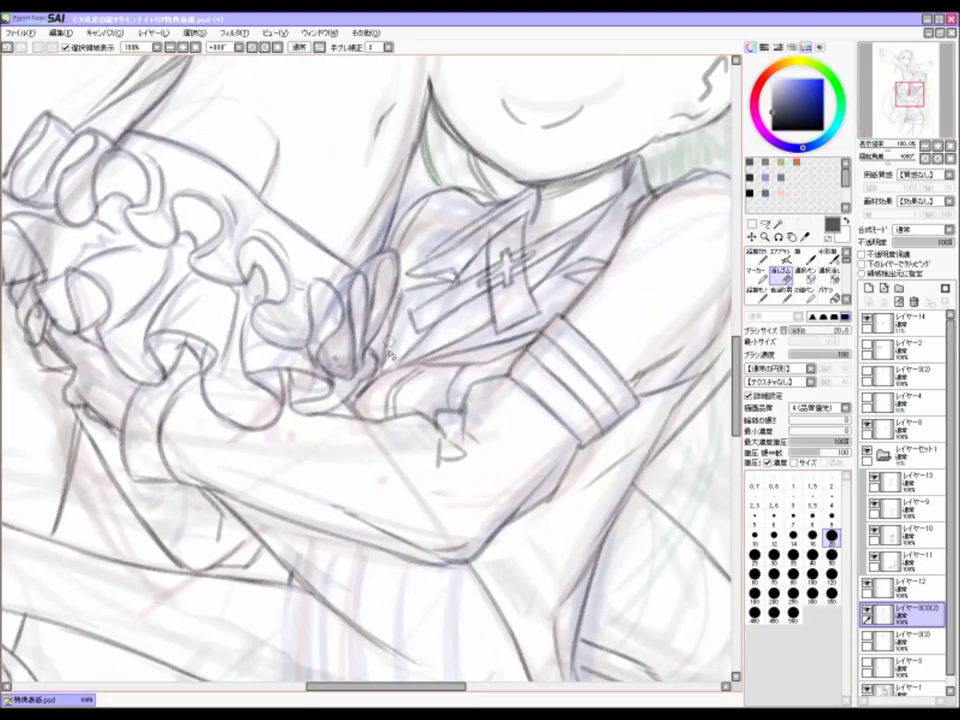
left_click(404, 306, "ctrl+shift")
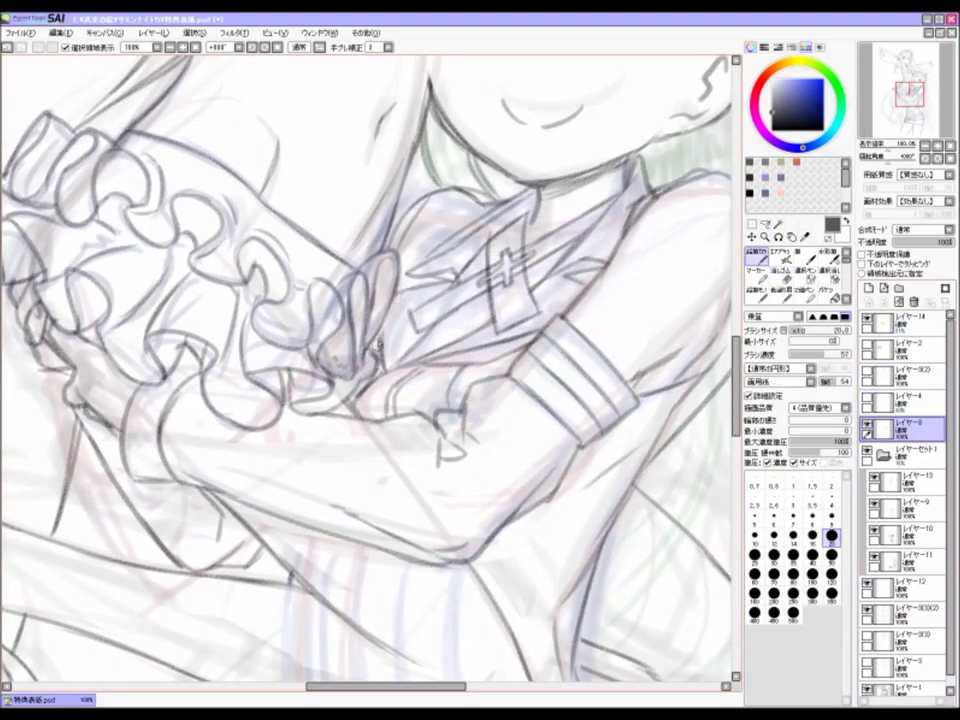
scroll(378, 346, "down", 3)
scroll(432, 379, "up", 2)
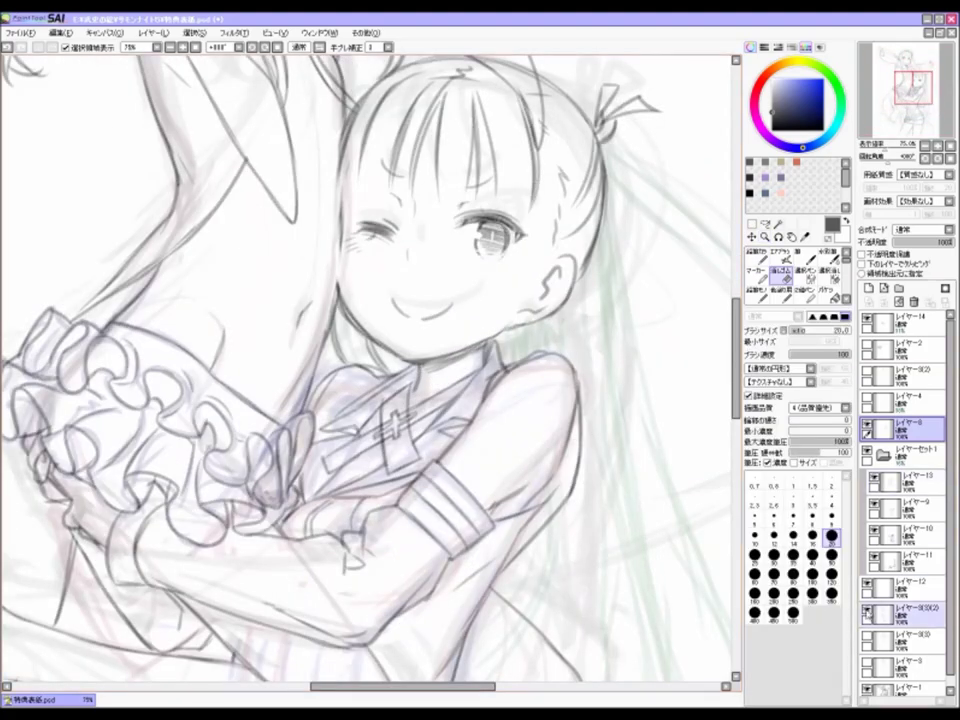
left_click(339, 295, "ctrl+shift")
left_click(764, 237)
scroll(546, 362, "down", 3)
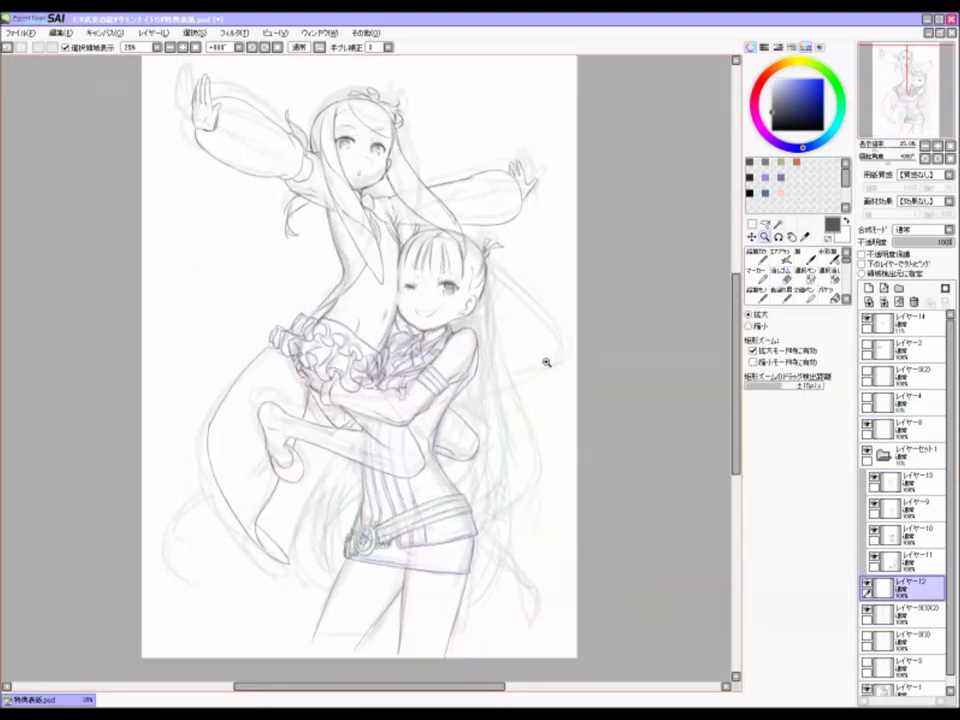
Step: Touch up the raised leg's line across the winking girl's waist and select layer レイヤー8 with the pencil for her hair
left_click(546, 362)
key("b")
left_click(387, 460, "ctrl+shift")
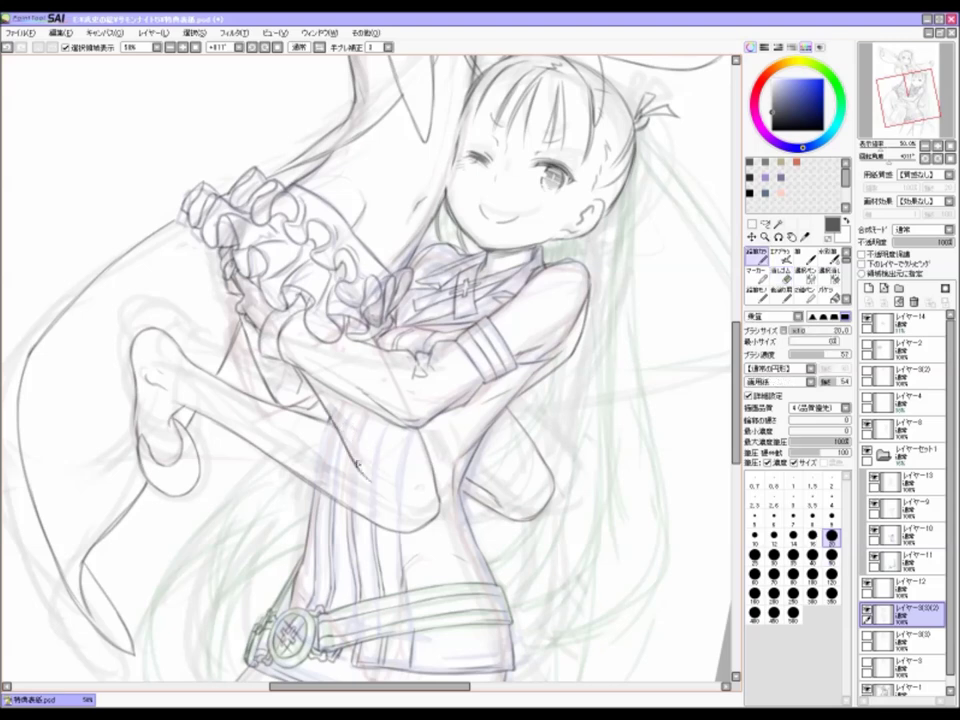
key("Home")
left_click(900, 427)
key("n")
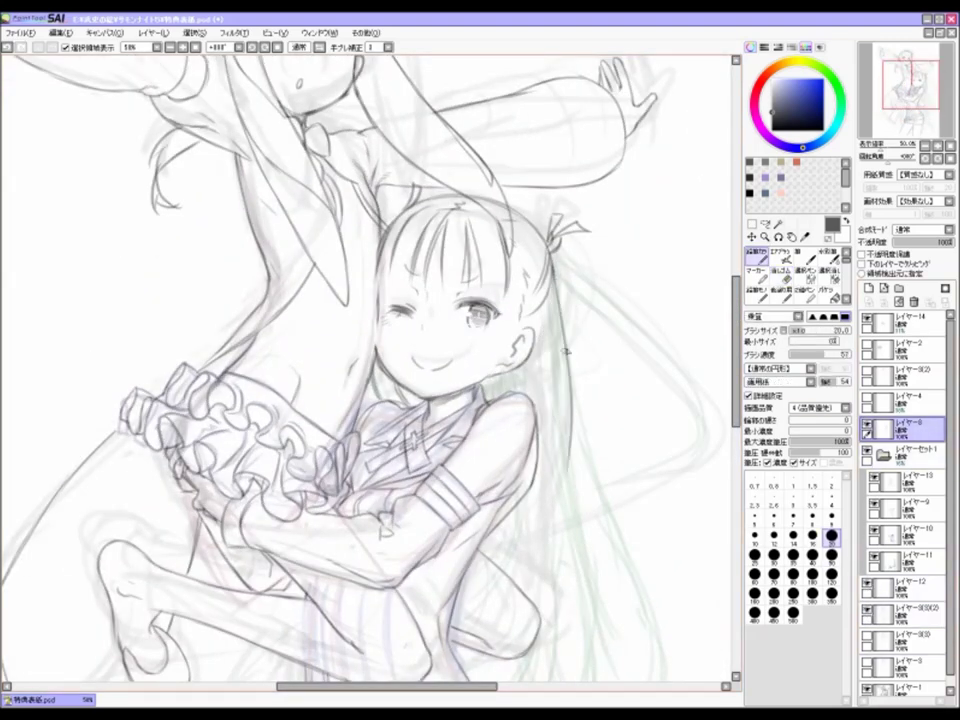
Step: Ink the long strands of the winking girl's hair falling from the hair tie past her back and hip on レイヤー8
scroll(591, 482, "down", 3)
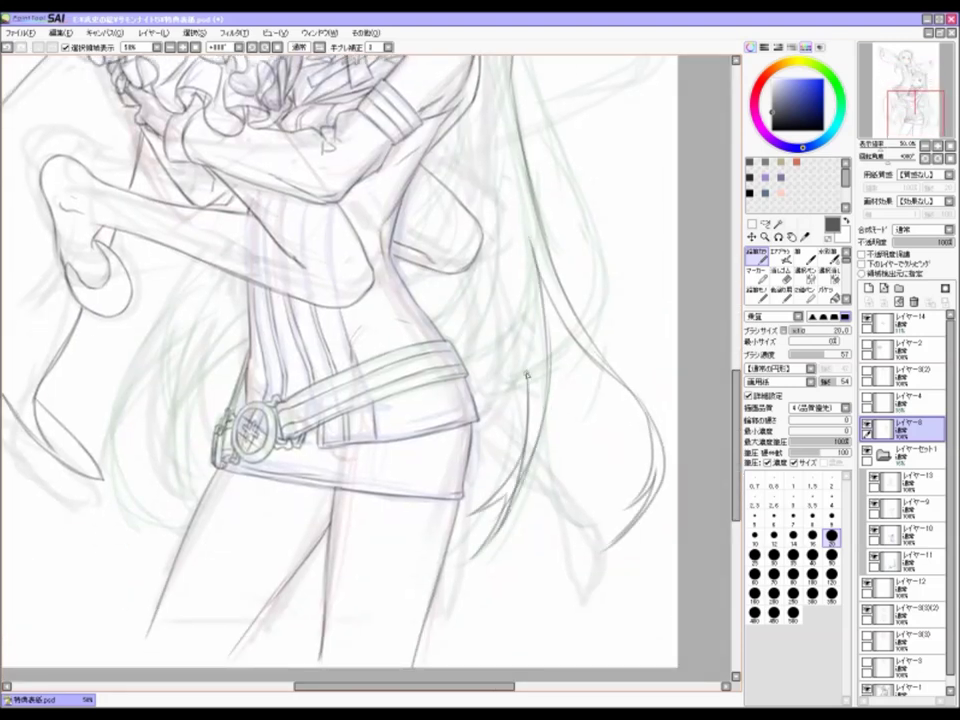
scroll(529, 360, "up", 2)
left_click_drag(408, 236, 428, 370)
scroll(515, 325, "left", 2)
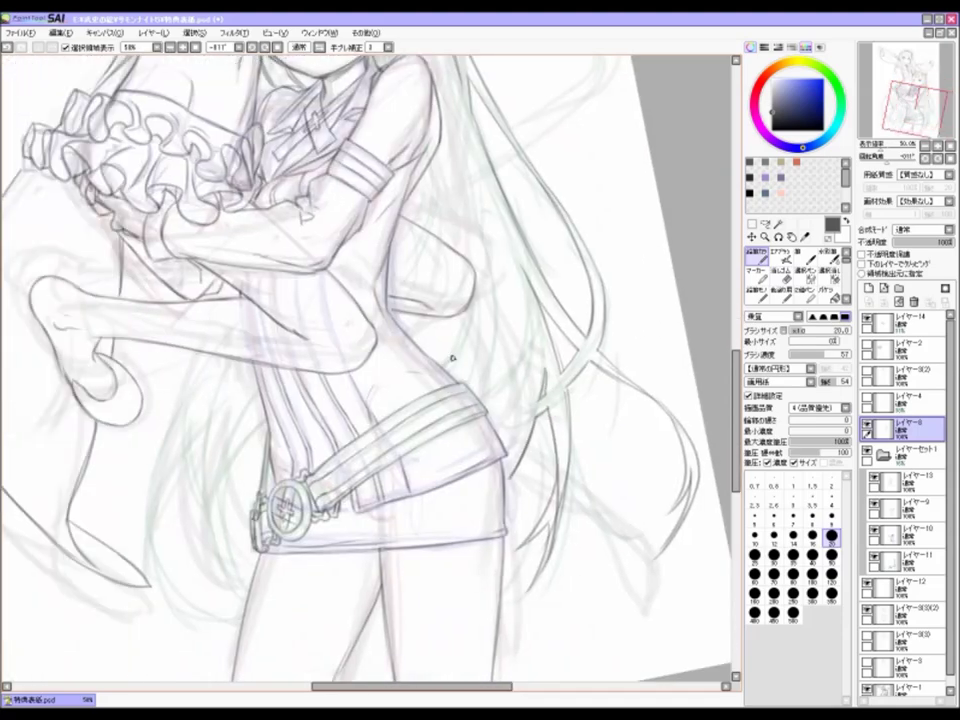
key("Home")
Step: Ink the winking girl's hair strands on the buckle side of her waist and the curled end beyond the other girl's coattail
left_click(561, 287, "ctrl+alt")
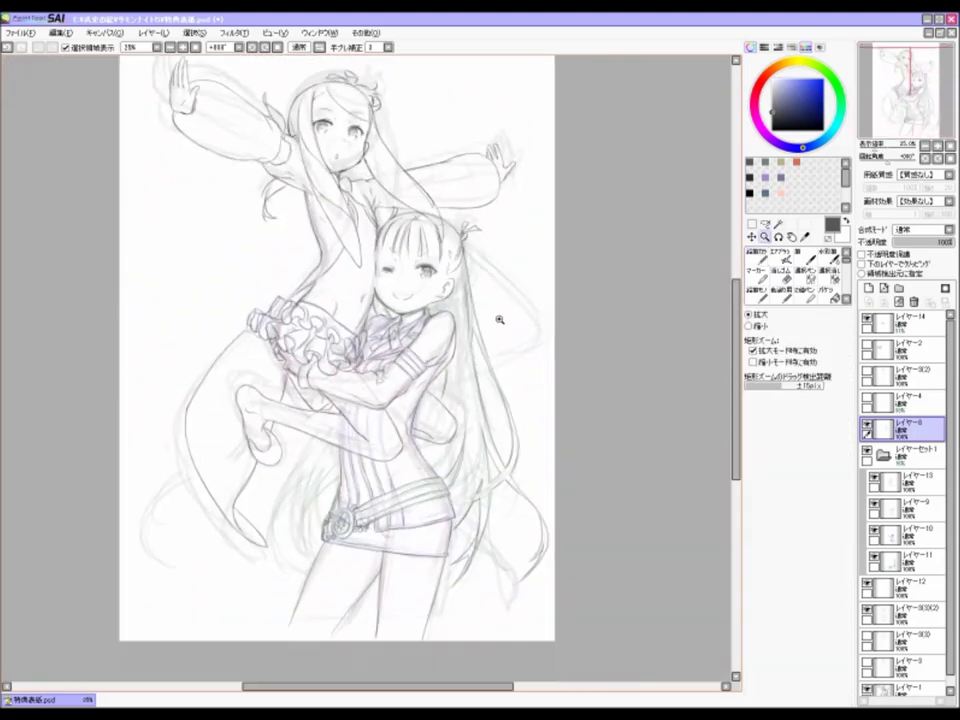
left_click(503, 314, "ctrl")
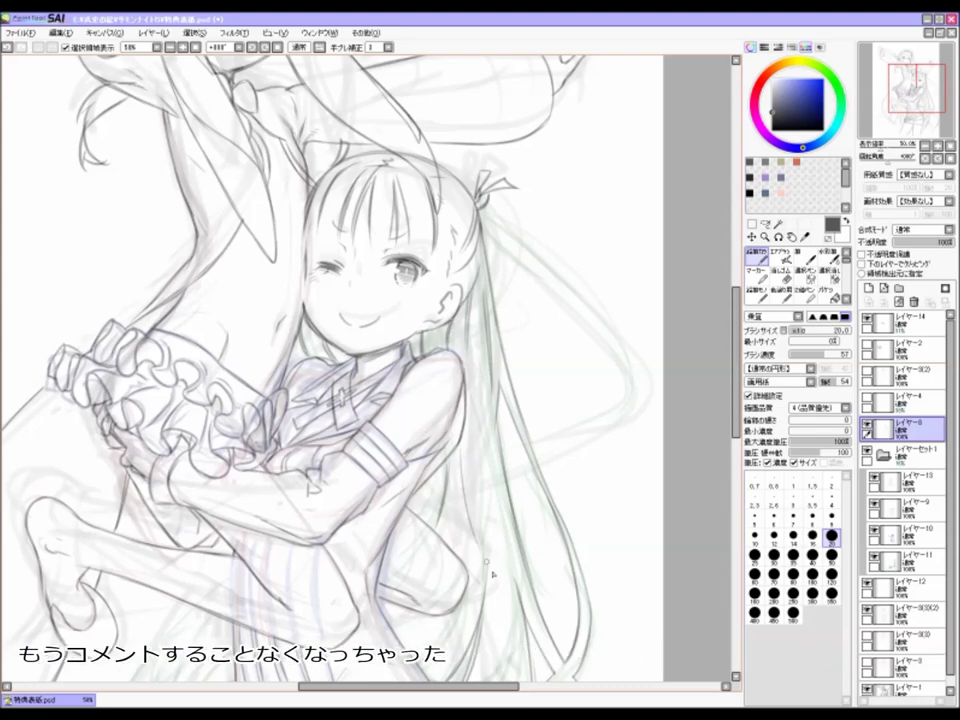
left_click(575, 200, "ctrl+alt")
left_click(505, 228, "ctrl")
left_click(504, 228, "ctrl+alt")
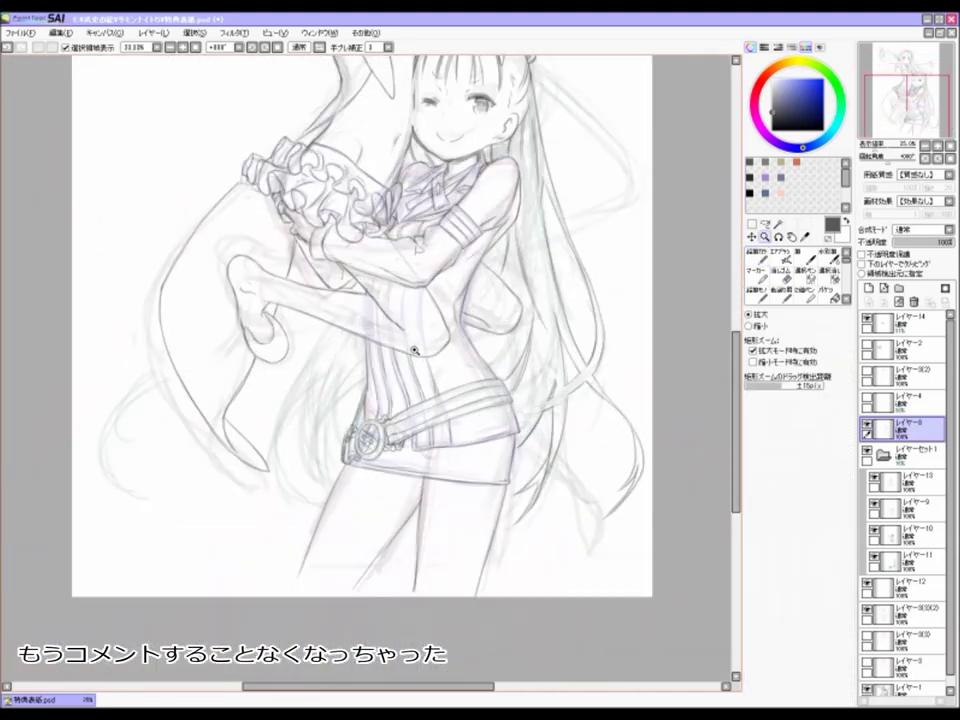
left_click(380, 345, "ctrl")
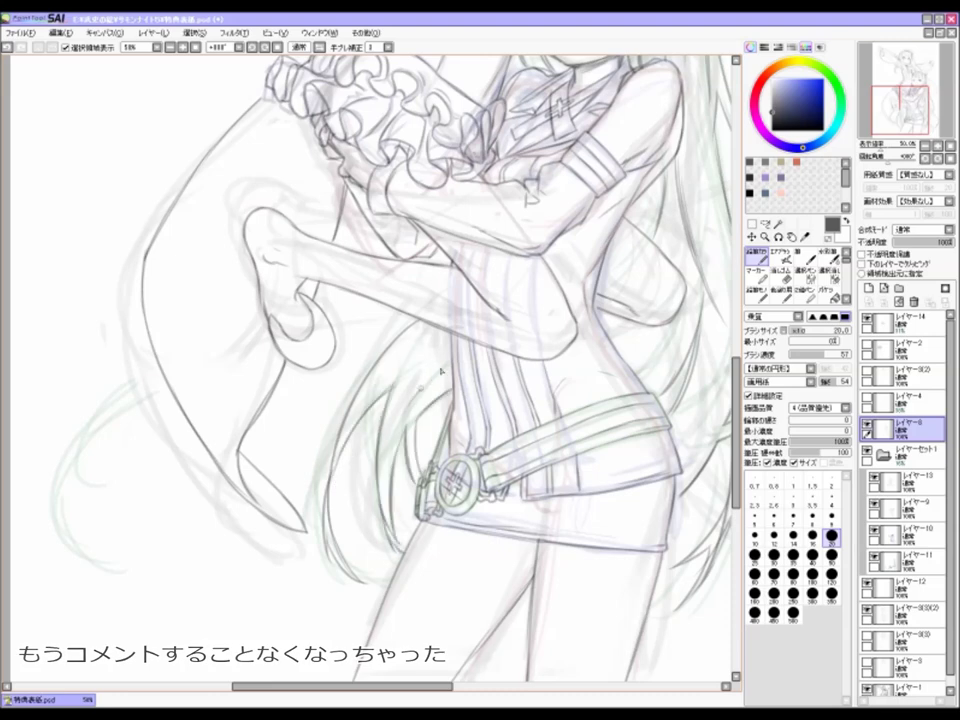
mouse_move(435, 307)
left_mouse_down()
mouse_move(496, 351)
mouse_move(420, 420)
mouse_move(360, 495)
mouse_move(316, 590)
left_mouse_up()
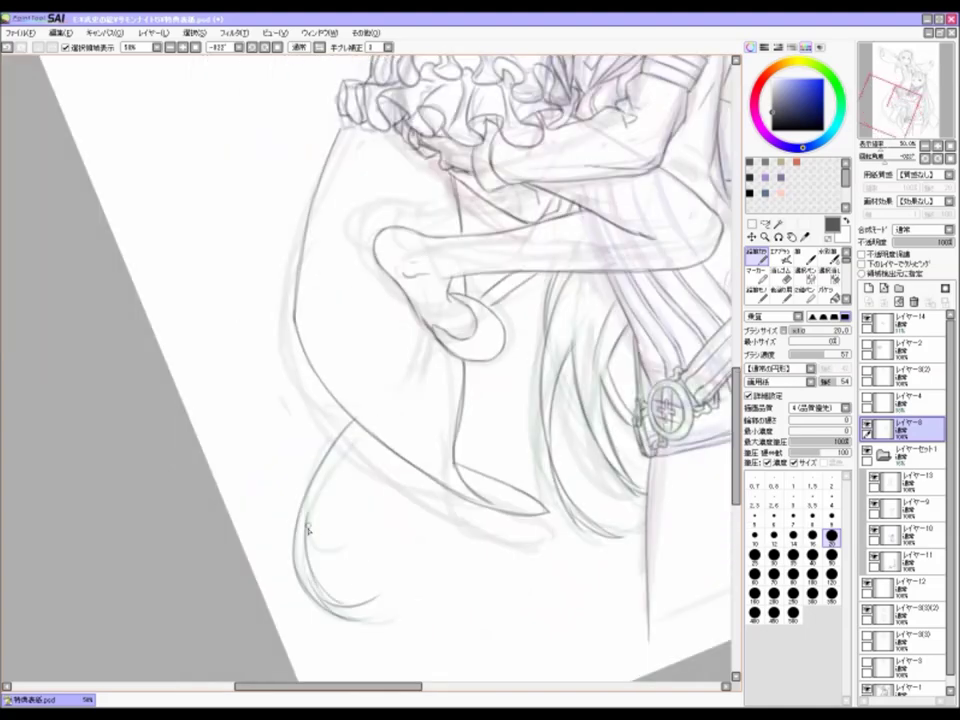
Step: Ink the looping hair strand that swings outward from the winking girl's hair tie and back behind her other hair
left_click(504, 295, "ctrl+alt")
left_click(510, 368, "ctrl")
left_click_drag(506, 268, 503, 468)
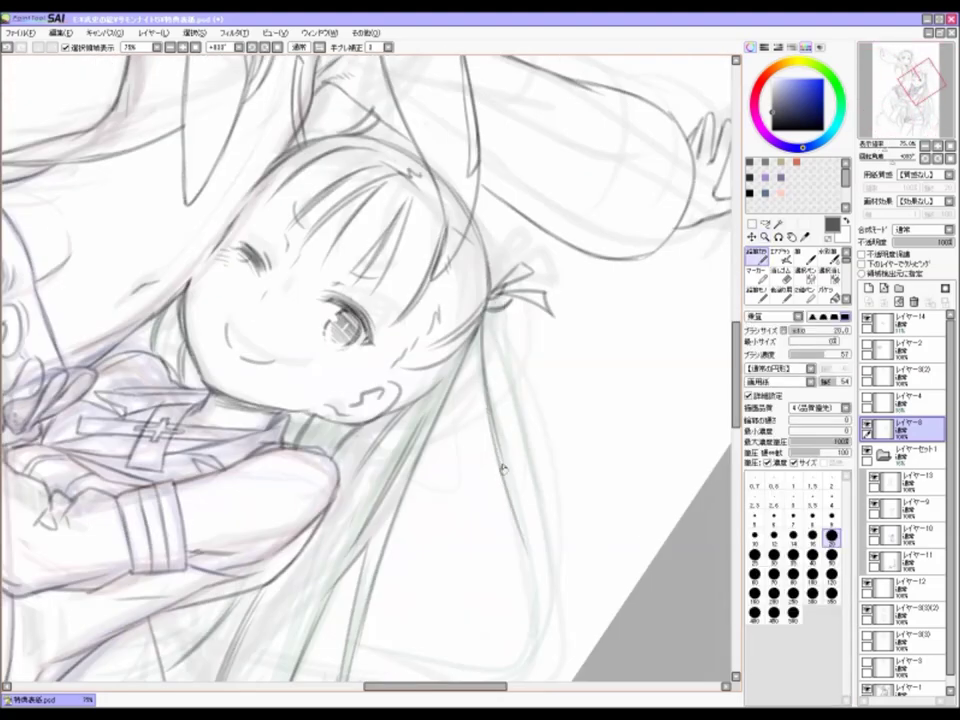
left_click_drag(522, 418, 345, 342)
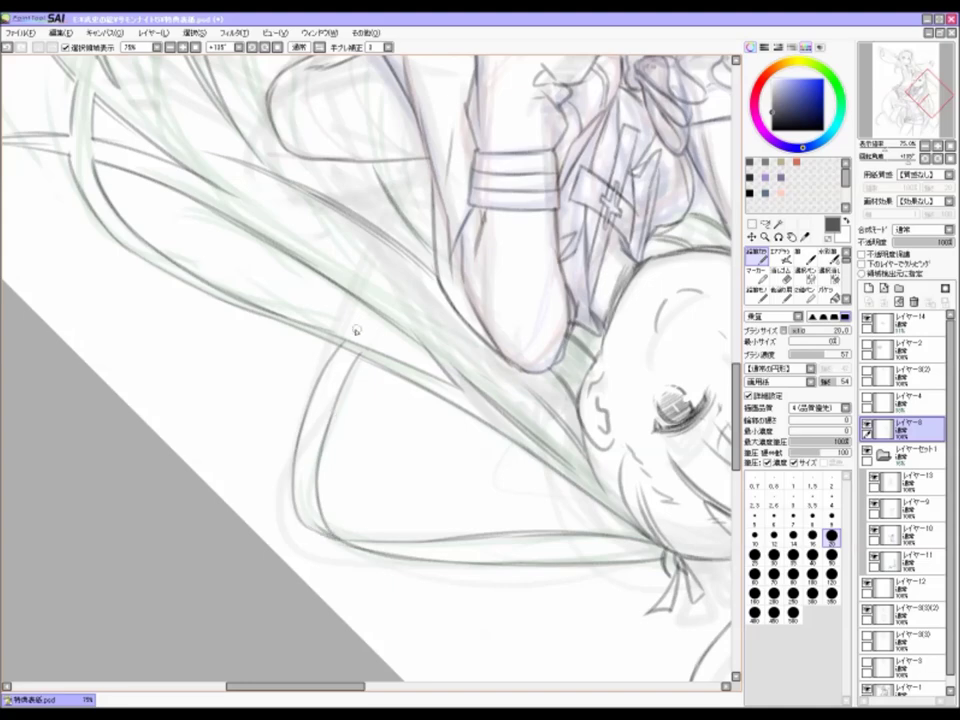
left_click_drag(316, 384, 341, 341)
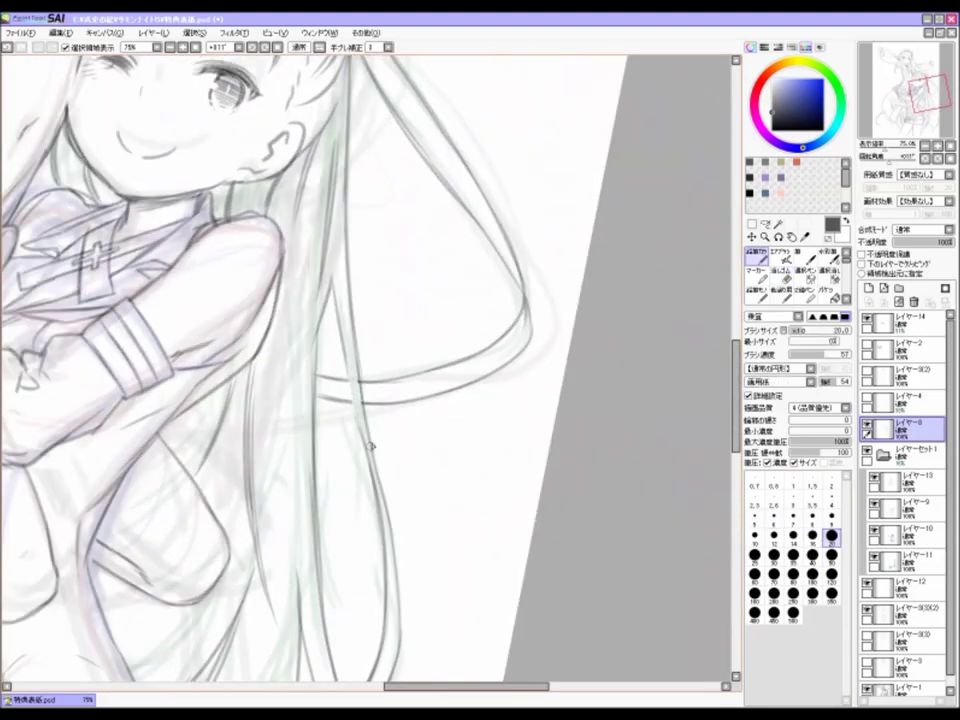
Step: Add finer strands beneath the hair loop and among the winking girl's long hair behind her arm
key("Home")
left_click(341, 341, "ctrl+alt")
left_click(372, 455, "ctrl+alt")
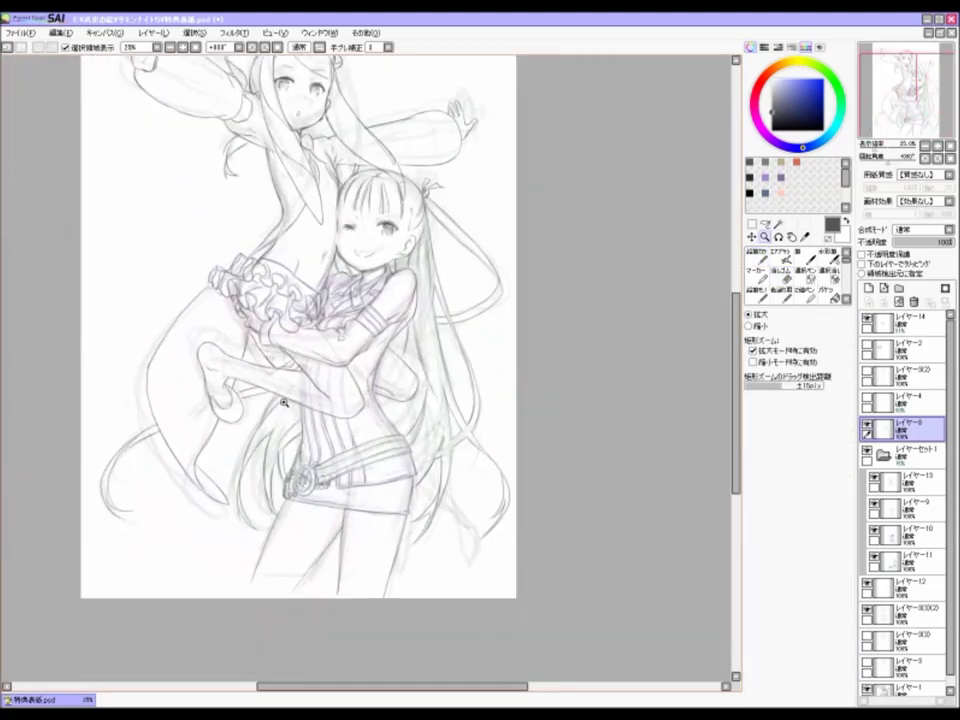
left_click_drag(284, 402, 508, 184)
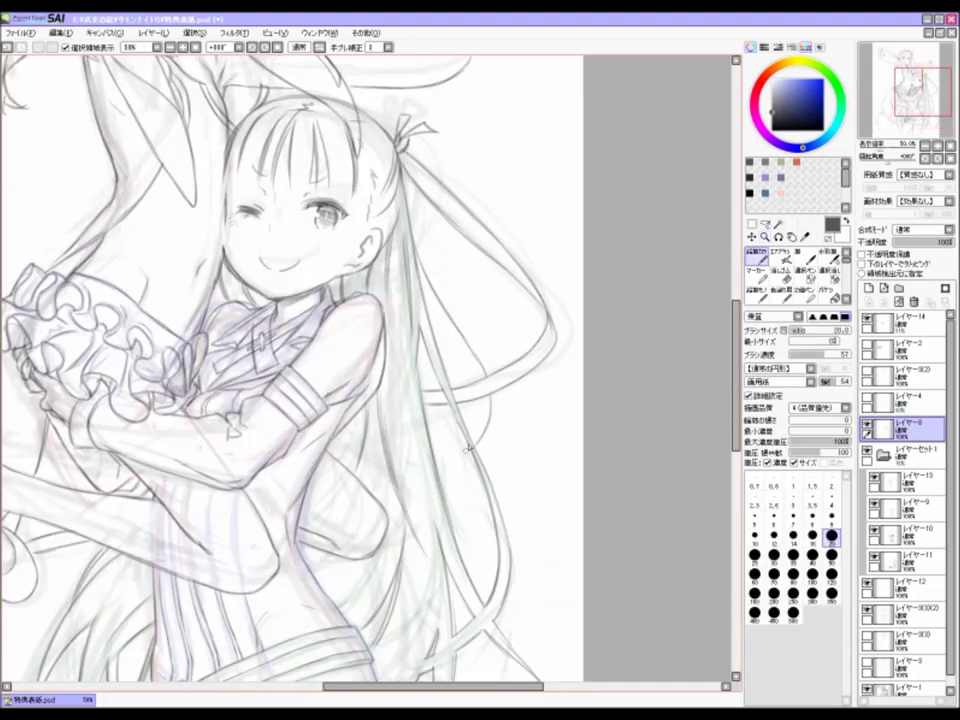
key("Delete")
key("Home")
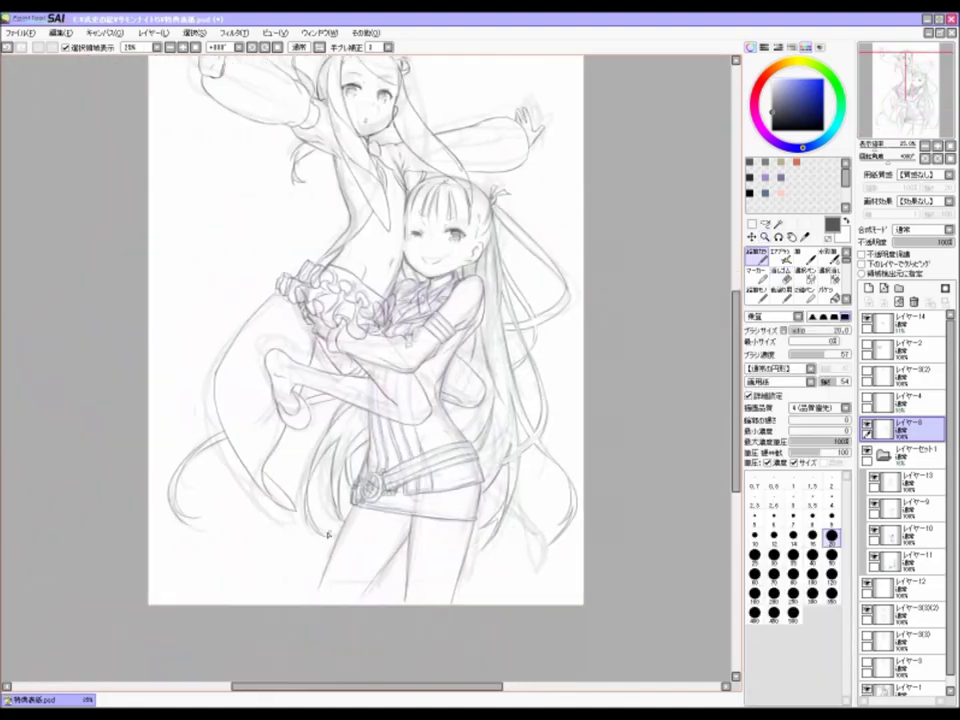
Step: Ink a hair strand trailing out from behind the winking girl's thigh below the belt buckle on new layer レイヤー15
key("Delete")
key("Delete")
key("Delete")
left_click_drag(439, 542, 523, 411)
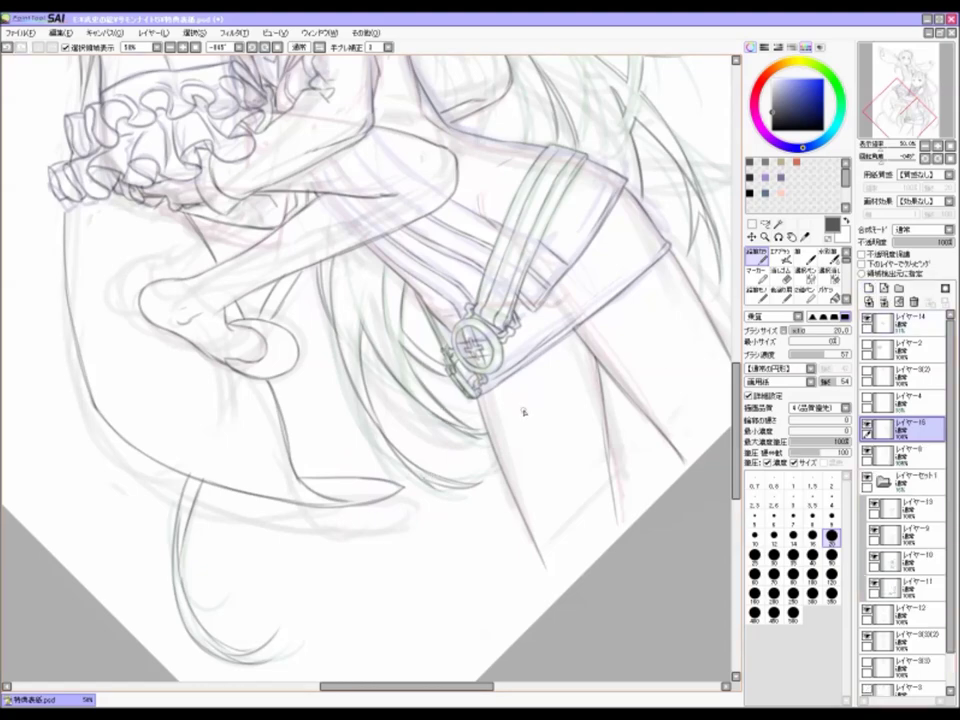
key("End")
key("End")
key("ctrl+minus")
key("ctrl+minus")
key("Home")
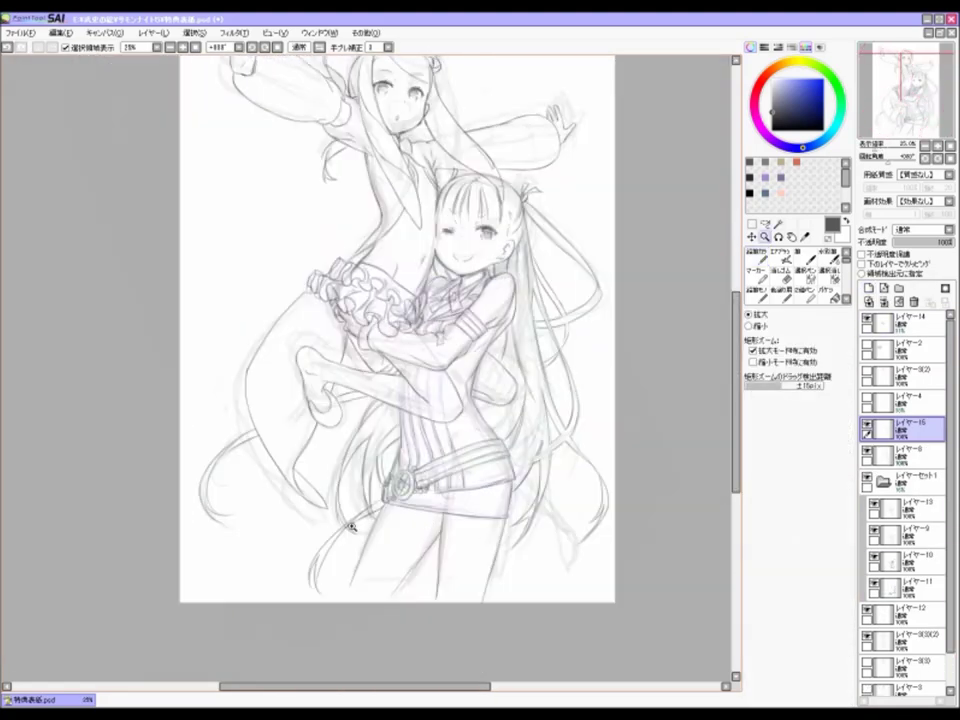
Step: Refine the tips of the hair strands beside the winking girl's thigh on layer レイヤー8
key("ctrl+plus")
key("ctrl+plus")
left_click(880, 455)
left_click(764, 236)
key("ctrl+minus")
key("ctrl+minus")
left_click(369, 568)
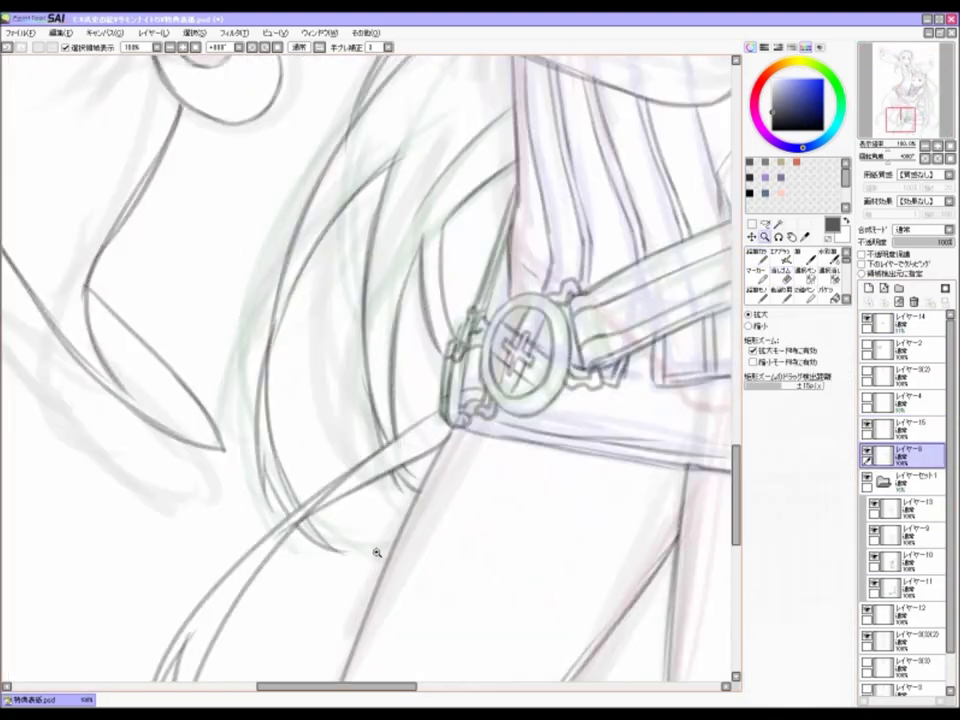
Step: Erase the parts of the trailing strand on レイヤー15 that overlap the hair beside the thigh
left_click(880, 430)
key("e")
key("ctrl+minus")
key("ctrl+minus")
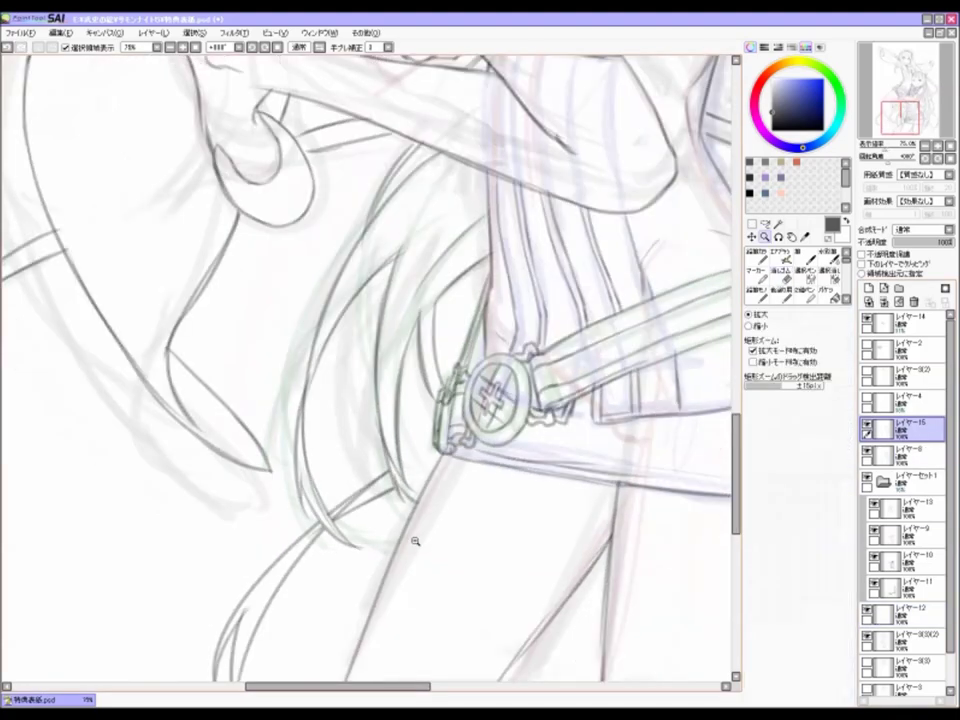
key("ctrl+plus")
key("ctrl+plus")
key("n")
Step: Ink the pointed hair strand that crosses behind the winking girl's hip and ends beside her thigh on レイヤー15
scroll(503, 325, "up", 1)
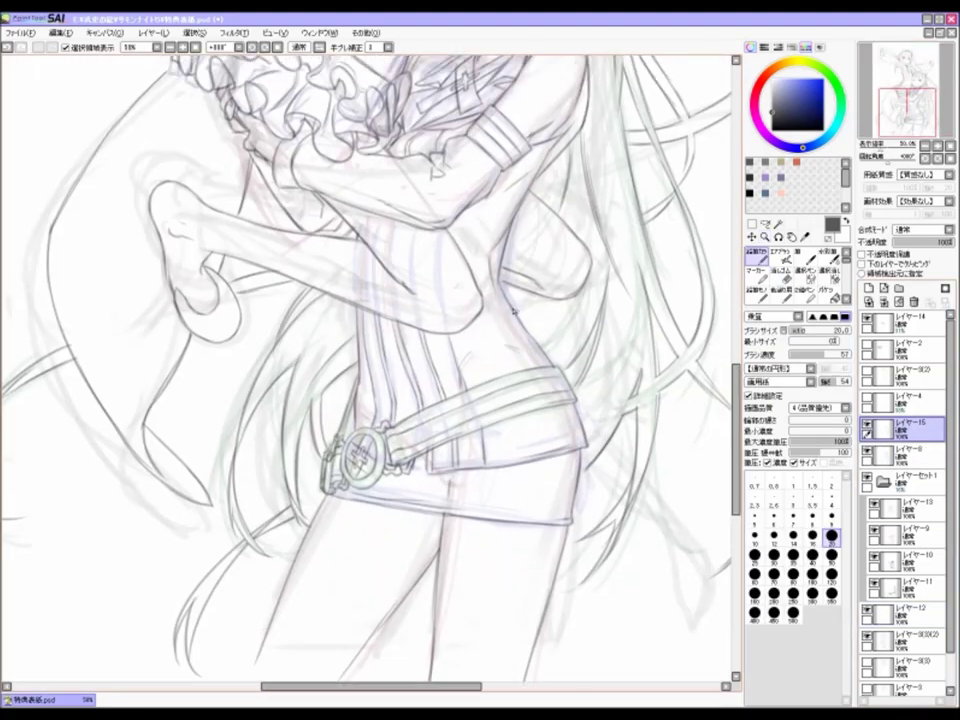
key("ctrl+minus")
key("ctrl+minus")
key("ctrl+plus")
key("ctrl+plus")
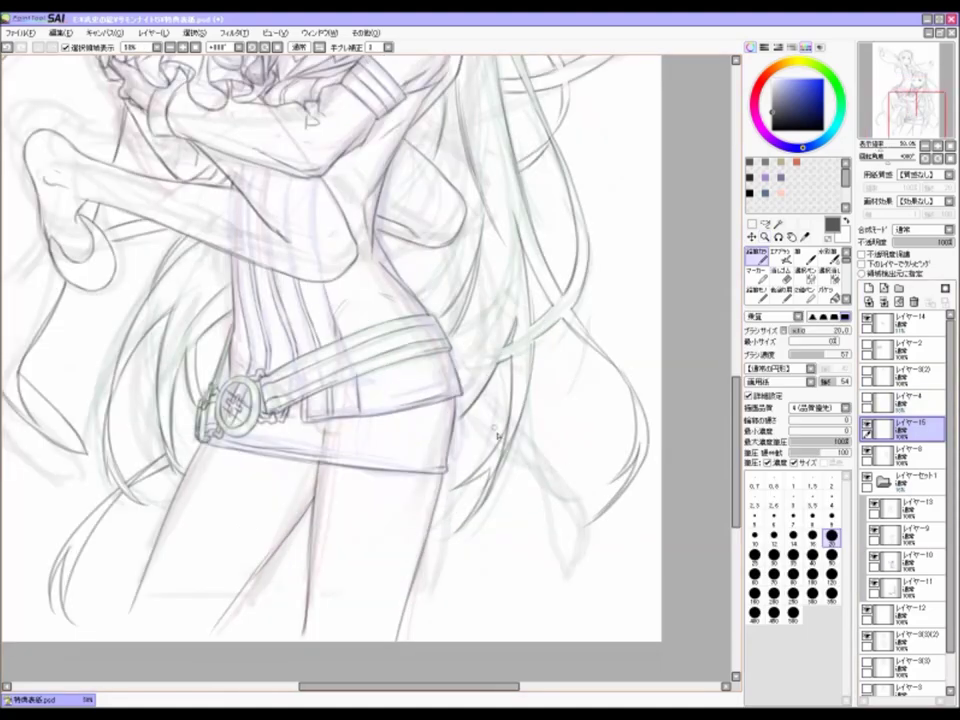
scroll(483, 467, "up", 1)
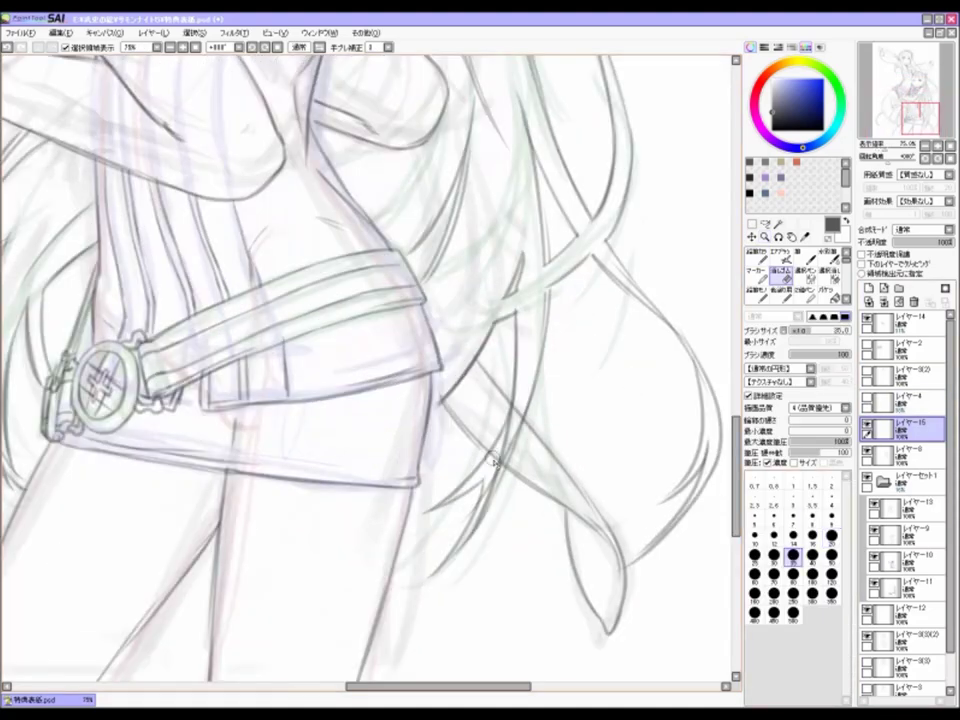
Step: Erase the hip-side strand's overlaps with the other hair lines and save the file
scroll(440, 378, "down", 3)
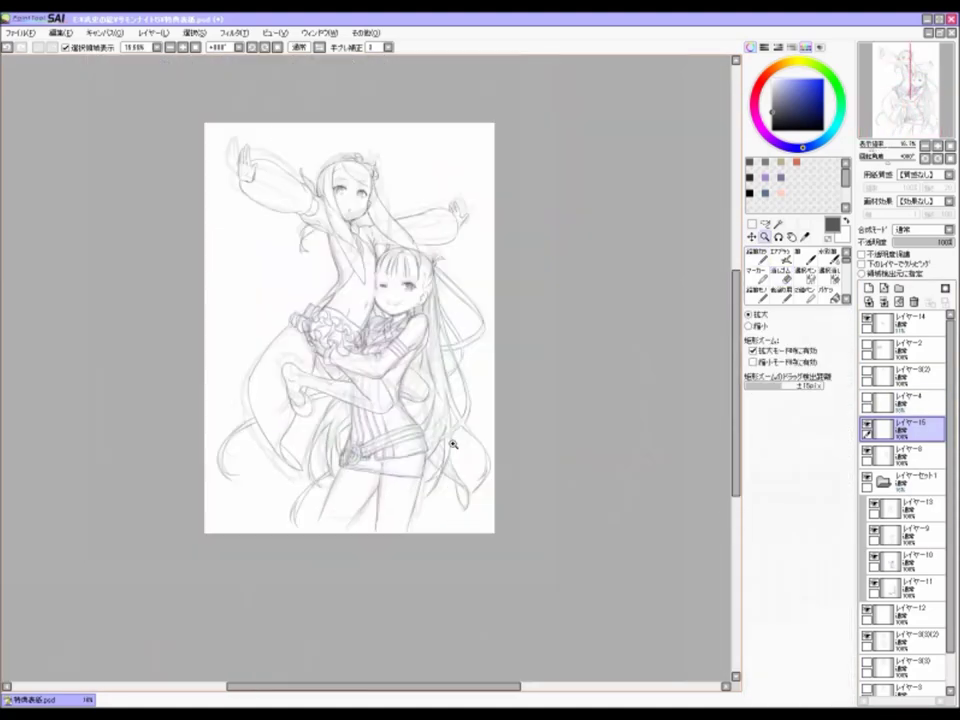
scroll(430, 345, "up", 1)
scroll(406, 432, "down", 1)
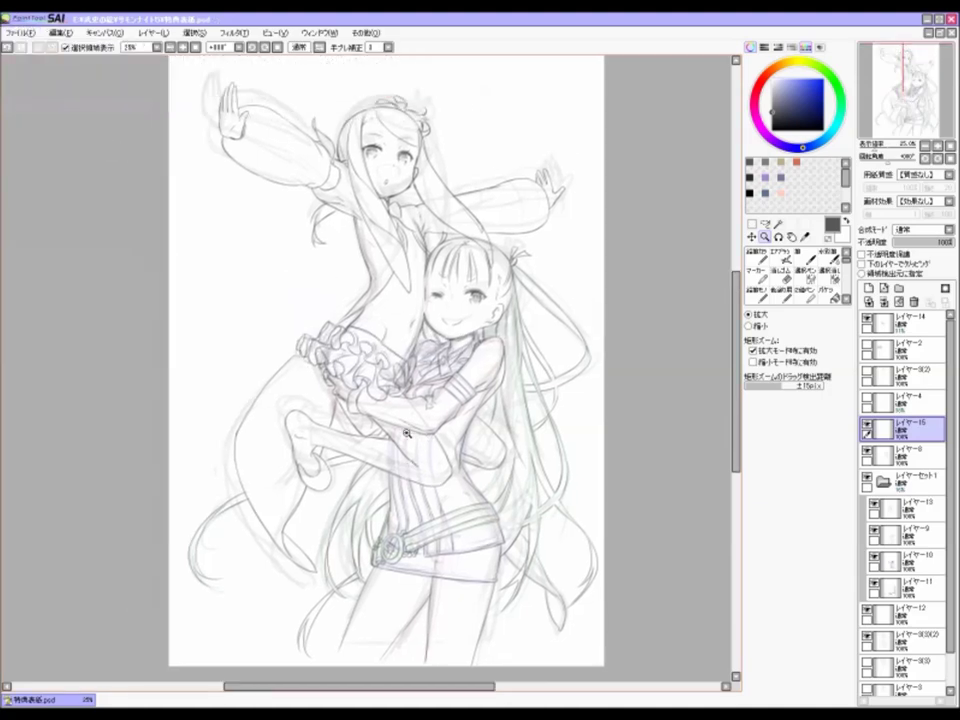
Step: Erase stray lines where the upper girl's clothing meets the winking girl's head on layer レイヤー3(3)(2), using a size 12 eraser
left_click_drag(364, 200, 485, 302)
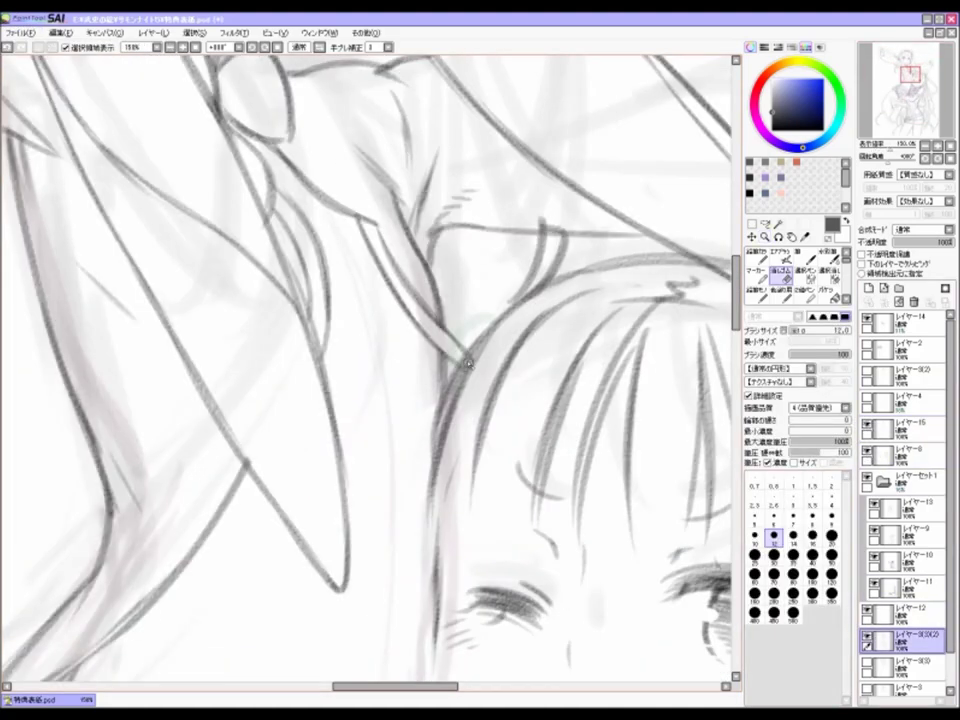
scroll(401, 453, "down", 5)
scroll(401, 453, "up", 2)
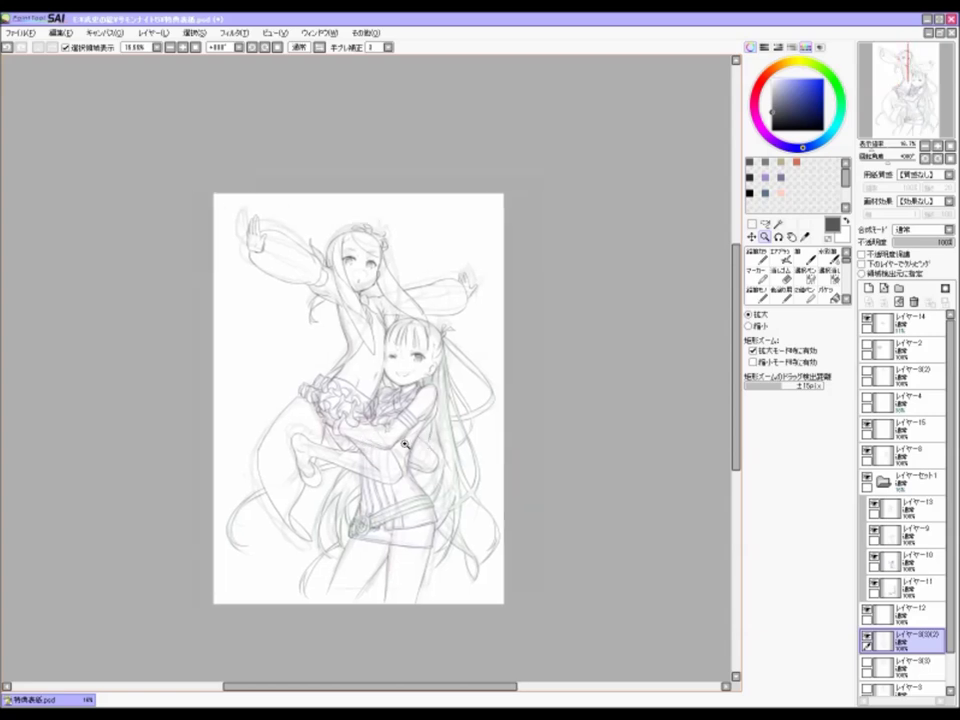
scroll(542, 384, "down", 2)
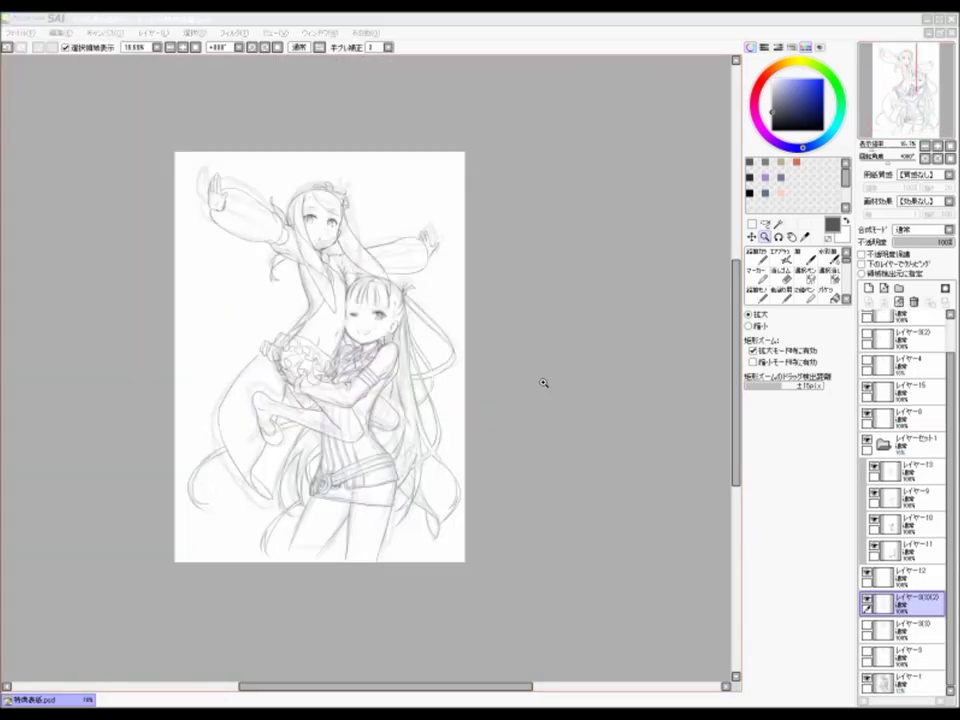
Step: Hide the rough sketch layer レイヤー1 and the coloured rough folder レイヤーセット1 so only the line art shows
scroll(373, 313, "up", 4)
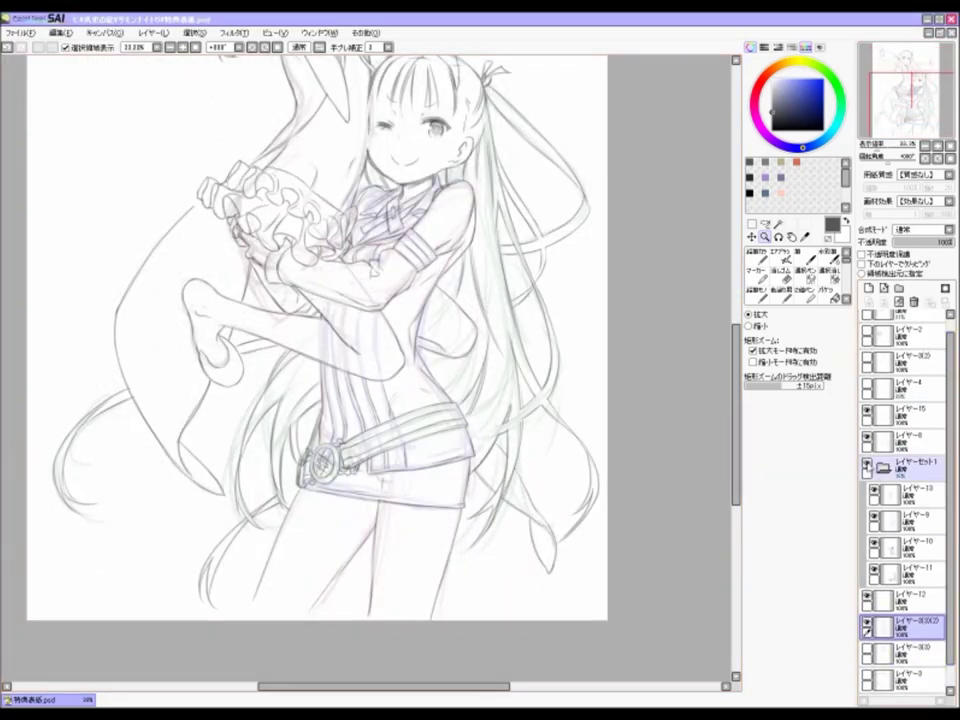
scroll(362, 386, "down", 1)
scroll(370, 400, "up", 2)
left_click_drag(263, 451, 338, 561)
scroll(506, 360, "down", 2)
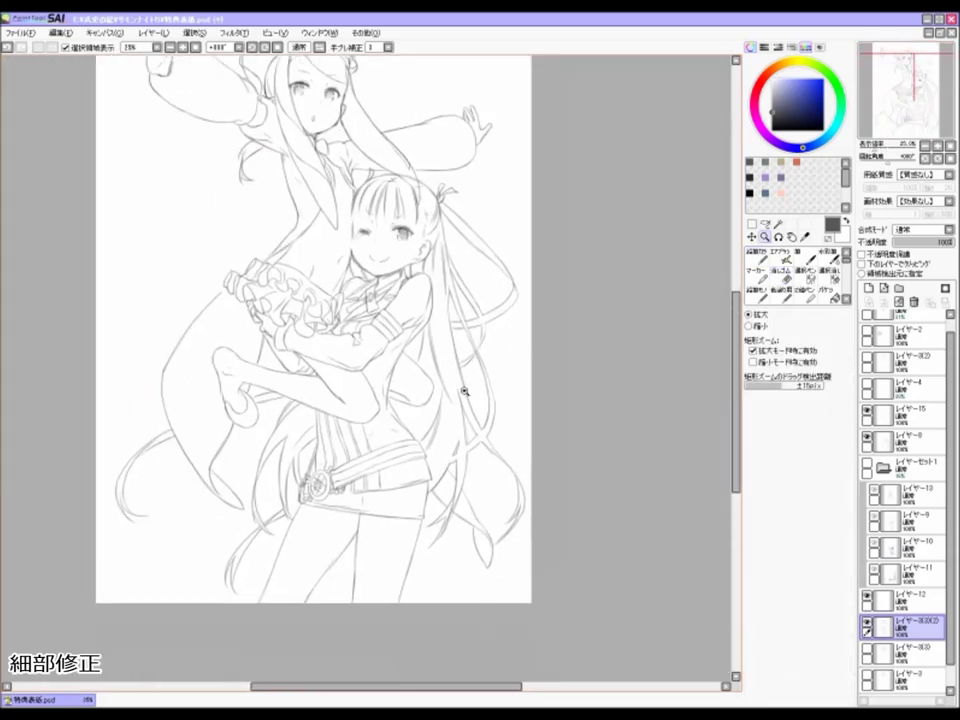
Step: Select the hem line below the winking girl's belt and rotate it
scroll(461, 392, "up", 3)
mouse_move(340, 428)
left_mouse_down()
mouse_move(620, 451)
mouse_move(681, 392)
left_mouse_up()
key("ctrl+t")
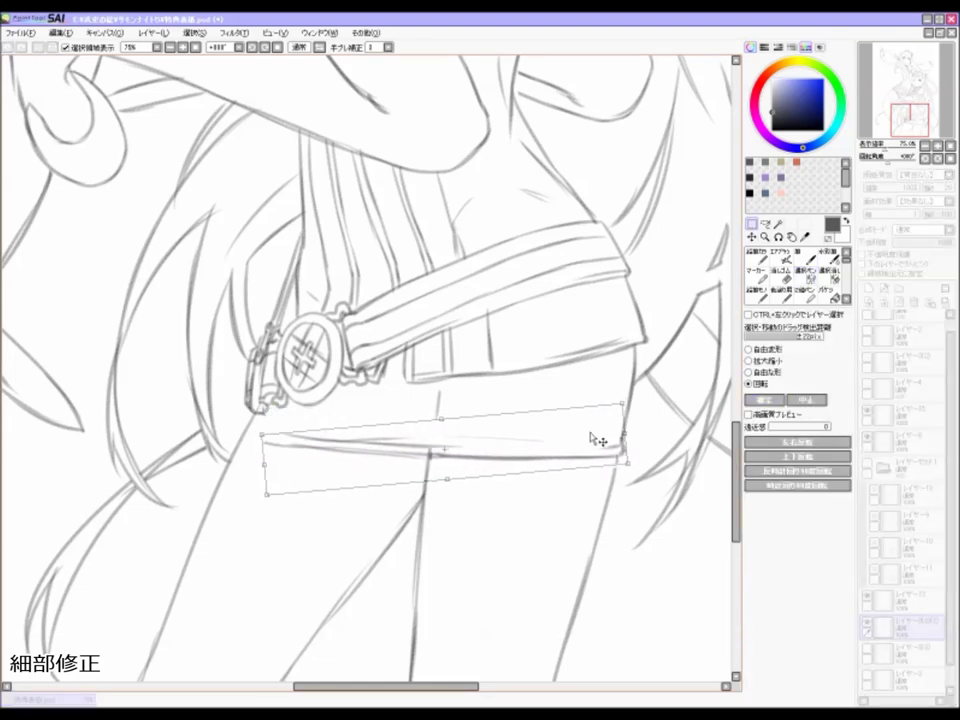
key("Return")
Step: Redraw the hip line joining the belt buckle to the rotated hem's corner with a size 20 pencil and tidy the hem
key("e")
scroll(435, 436, "up", 1)
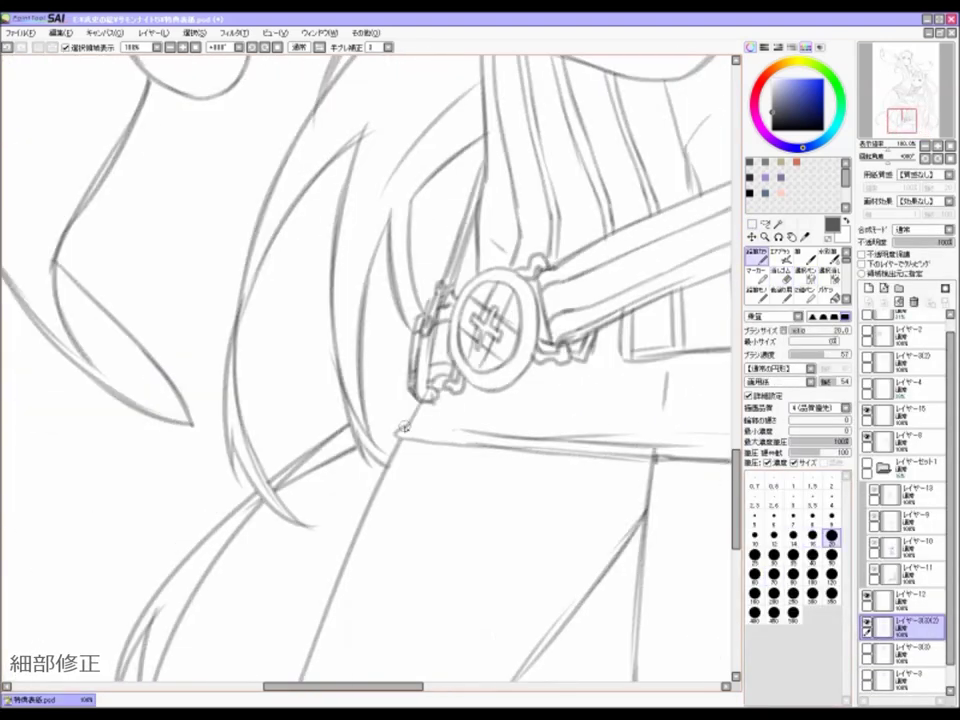
scroll(386, 471, "down", 2)
scroll(418, 505, "up", 1)
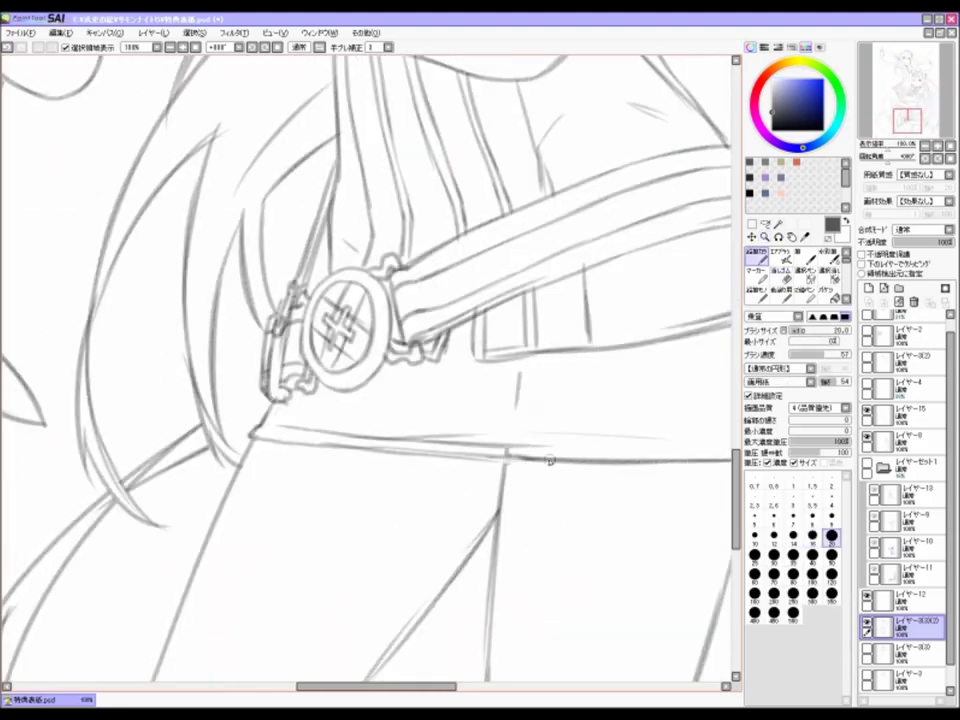
scroll(418, 505, "down", 2)
Step: Clean up the winking girl's open eye on レイヤー8 with a size 8 eraser and touch up the lines near her ear
scroll(399, 268, "up", 3)
scroll(472, 323, "down", 1)
scroll(465, 370, "down", 1)
scroll(459, 418, "up", 3)
scroll(459, 418, "up", 1)
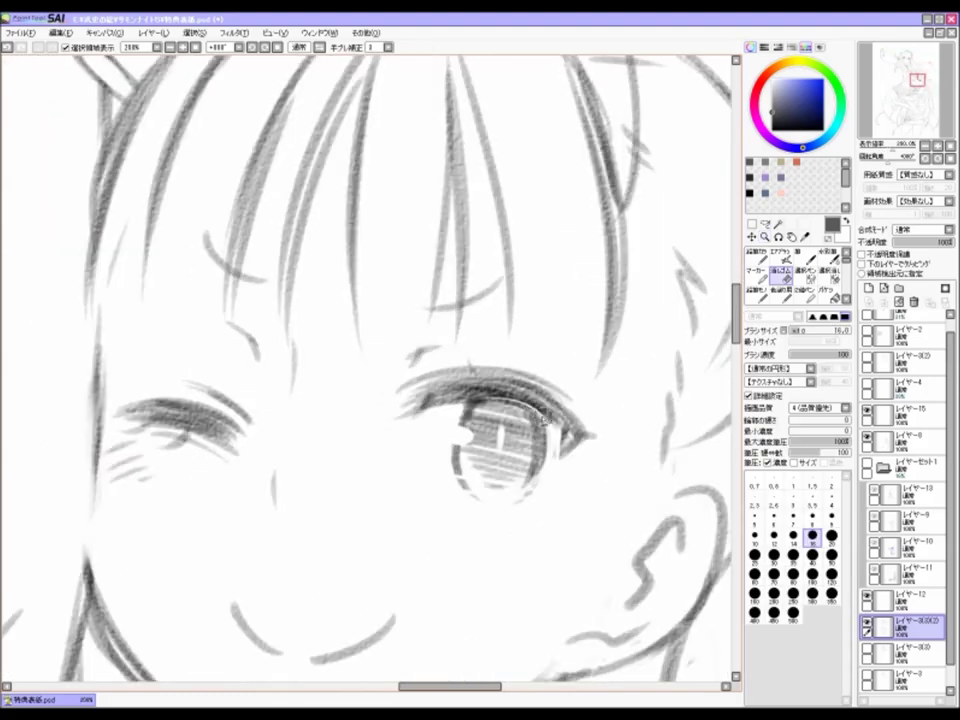
key("Delete")
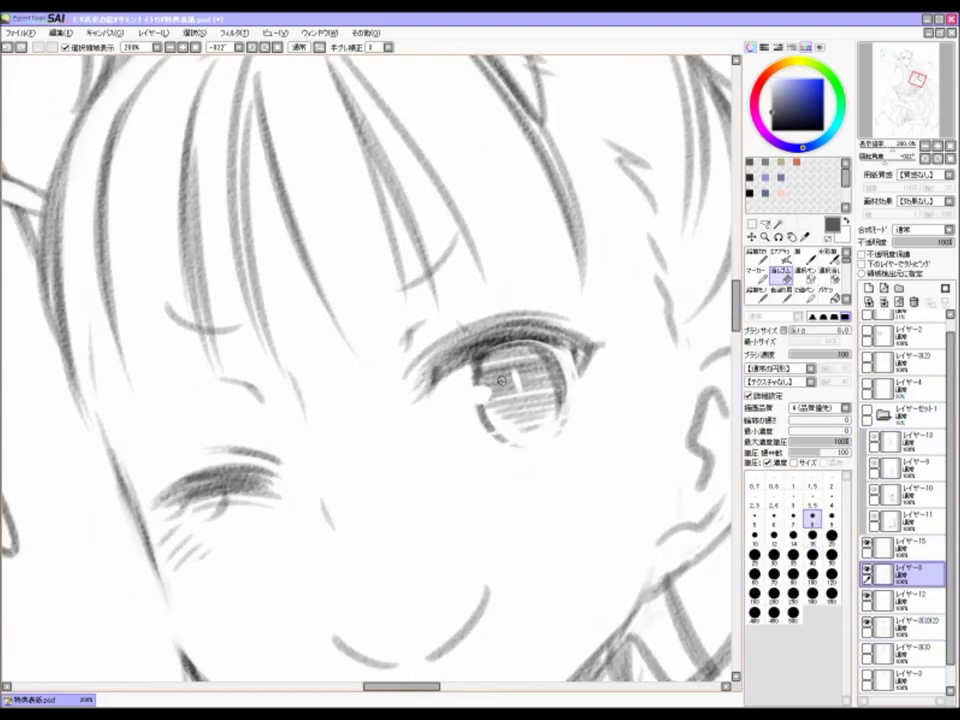
scroll(510, 457, "down", 3)
key("End")
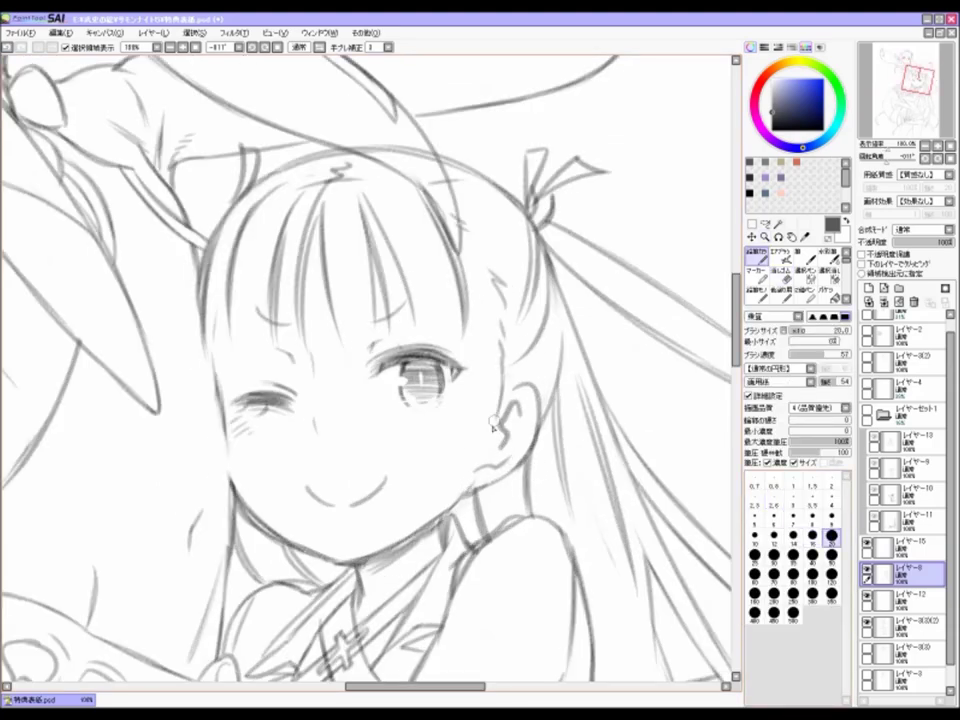
scroll(471, 483, "down", 3)
Step: Rough in the winking girl's long sidelocks in blue on レイヤー4, running beside her face down past her chest
key("Home")
scroll(388, 390, "up", 1)
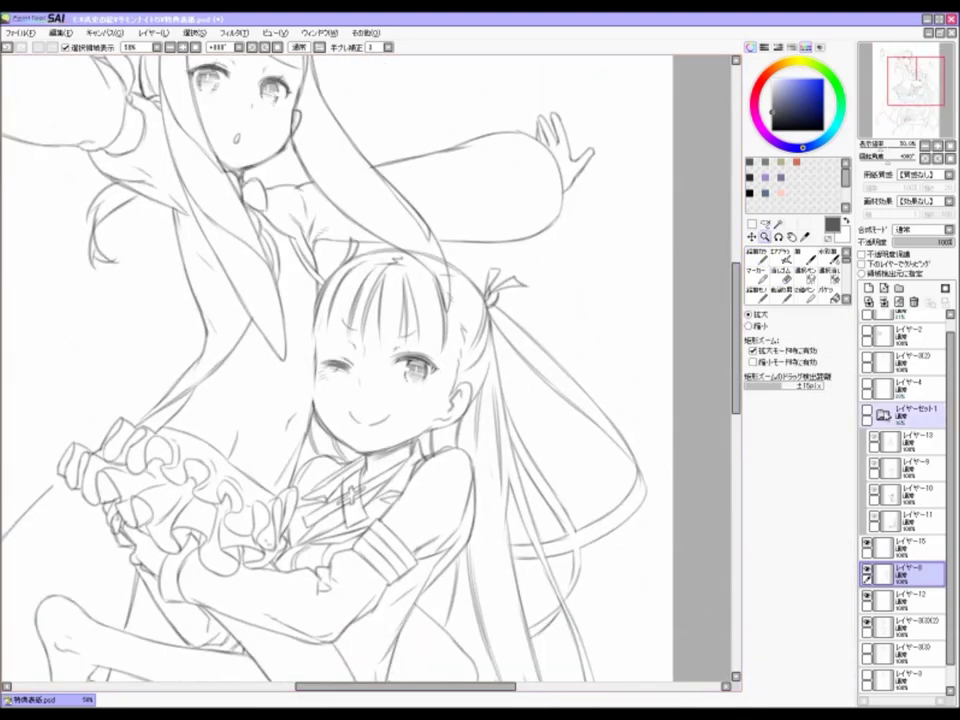
left_click(905, 389)
key("n")
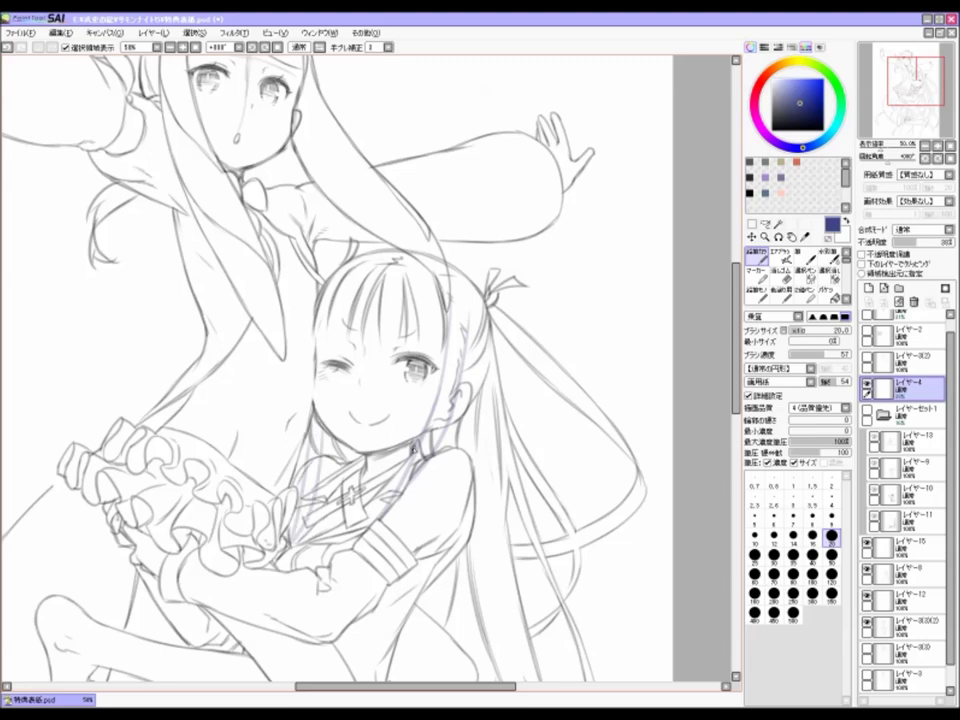
scroll(372, 370, "down", 3)
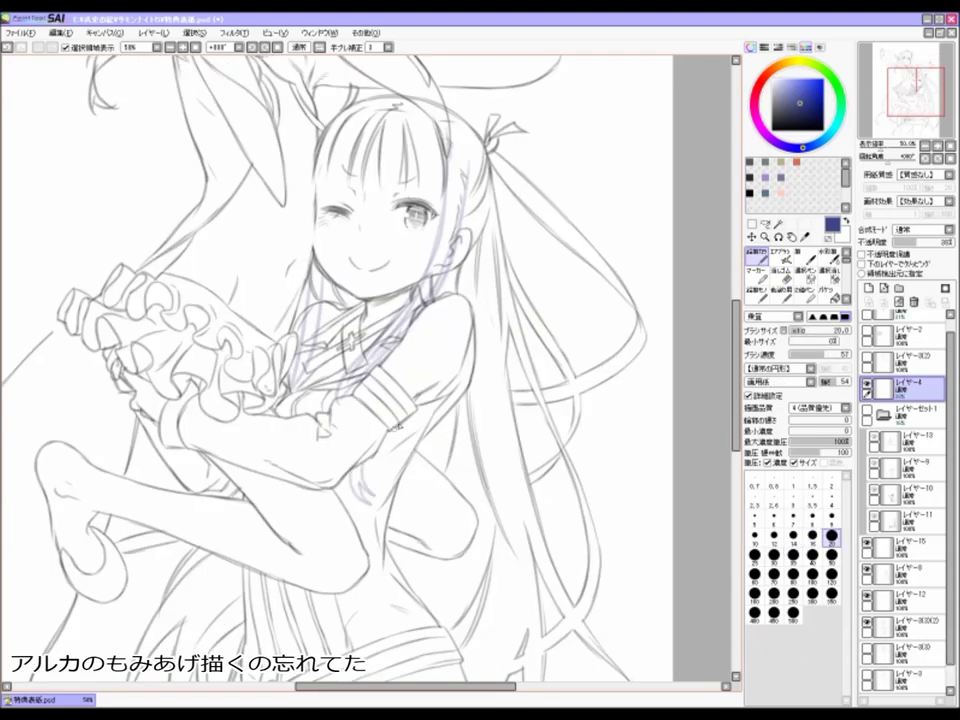
Step: Erase the hair marks and ear lines covered by the sidelock on レイヤー8 with a size 20 eraser and redraw the ear
scroll(372, 370, "up", 3)
left_click(905, 570)
key("e")
mouse_move(487, 461)
left_mouse_down()
mouse_move(482, 316)
mouse_move(470, 300)
left_mouse_up()
scroll(432, 494, "up", 3)
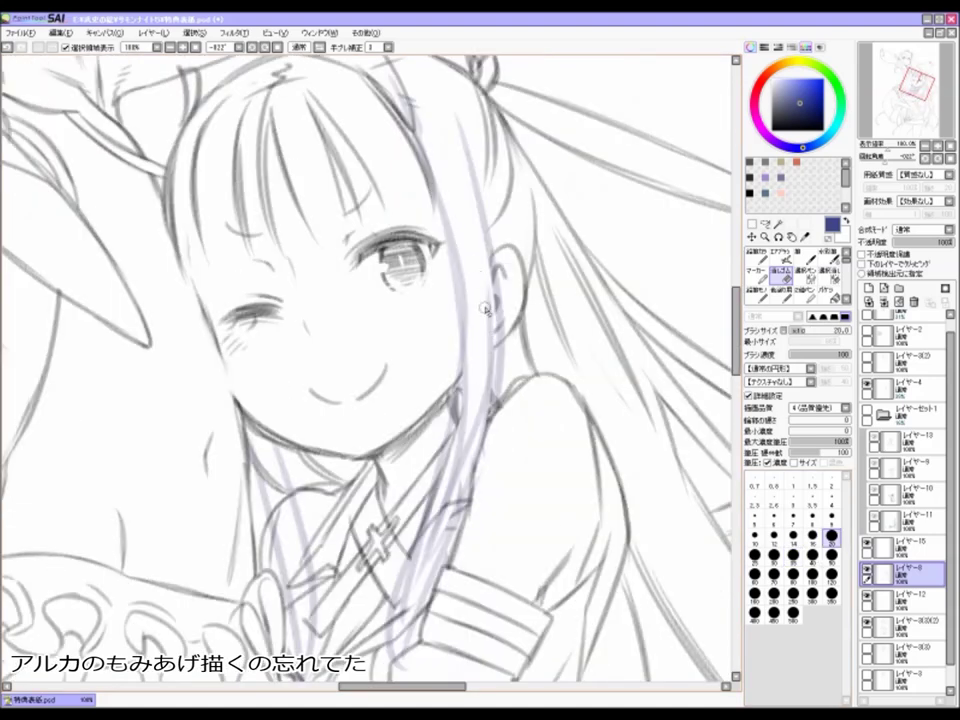
key("n")
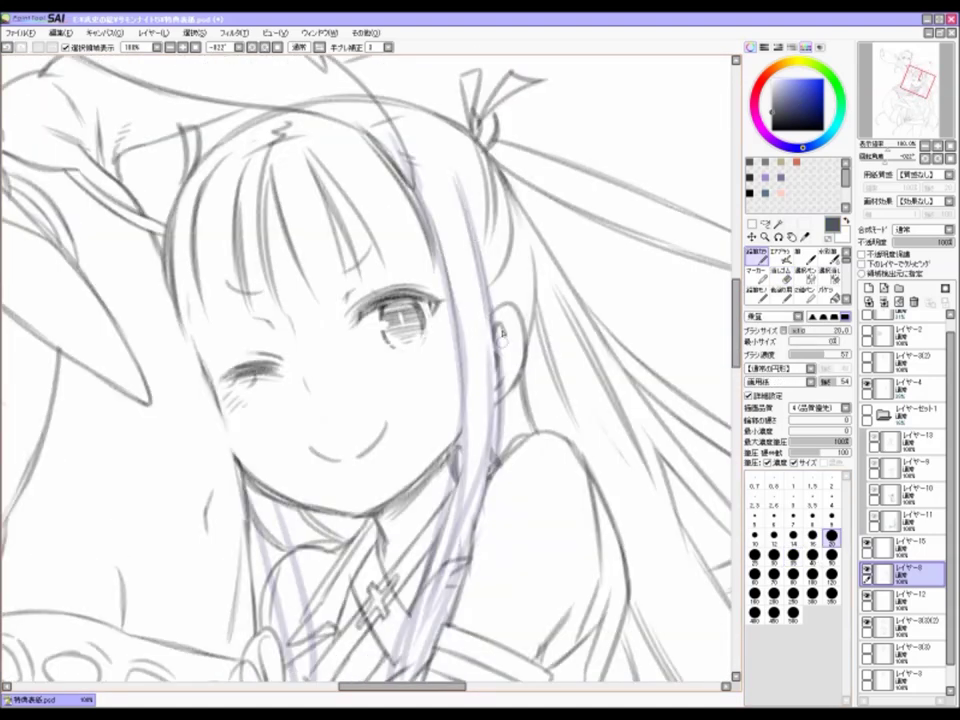
Step: Clear the shoulder and clothing lines beneath the ear-side sidelock, working down to layer レイヤー3(3)(2)
scroll(488, 434, "down", 2)
scroll(413, 452, "down", 1)
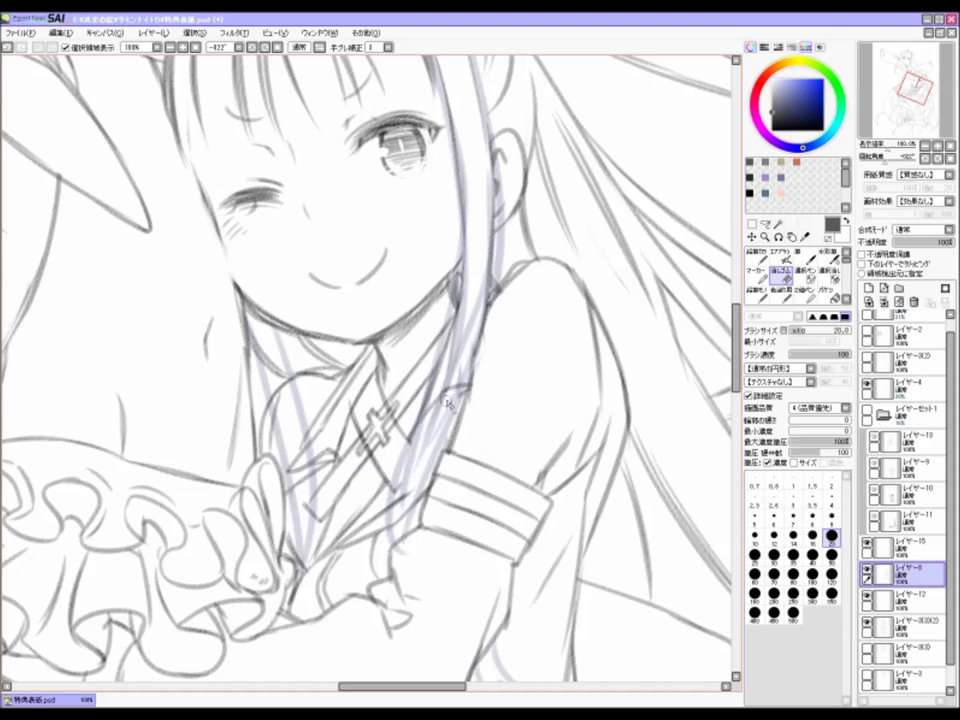
left_click(890, 598)
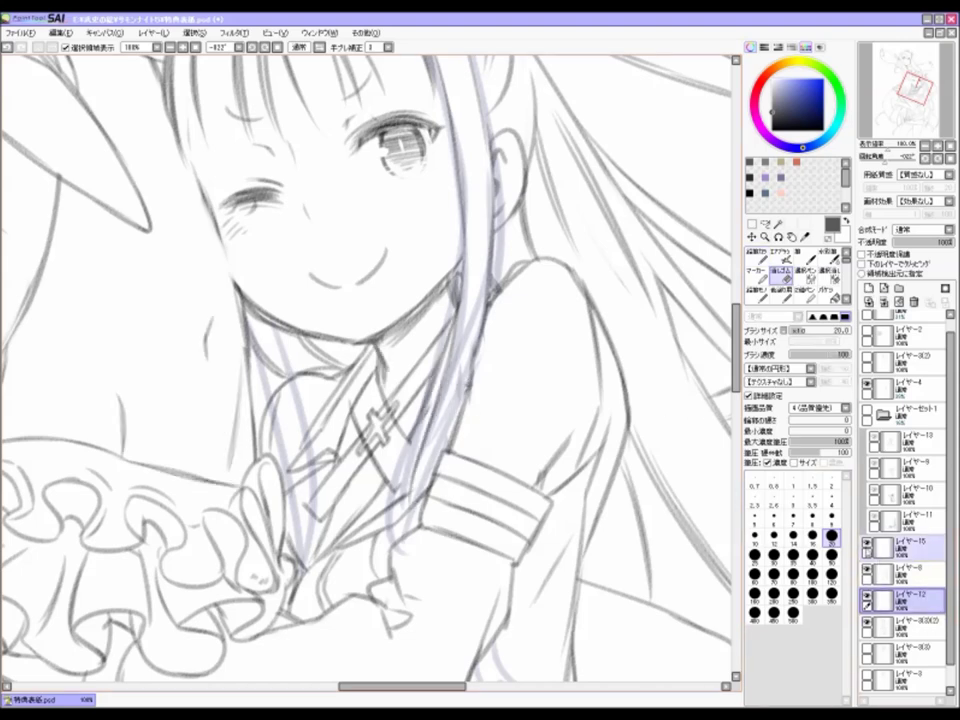
left_click(900, 626)
key("Home")
scroll(438, 455, "down", 4)
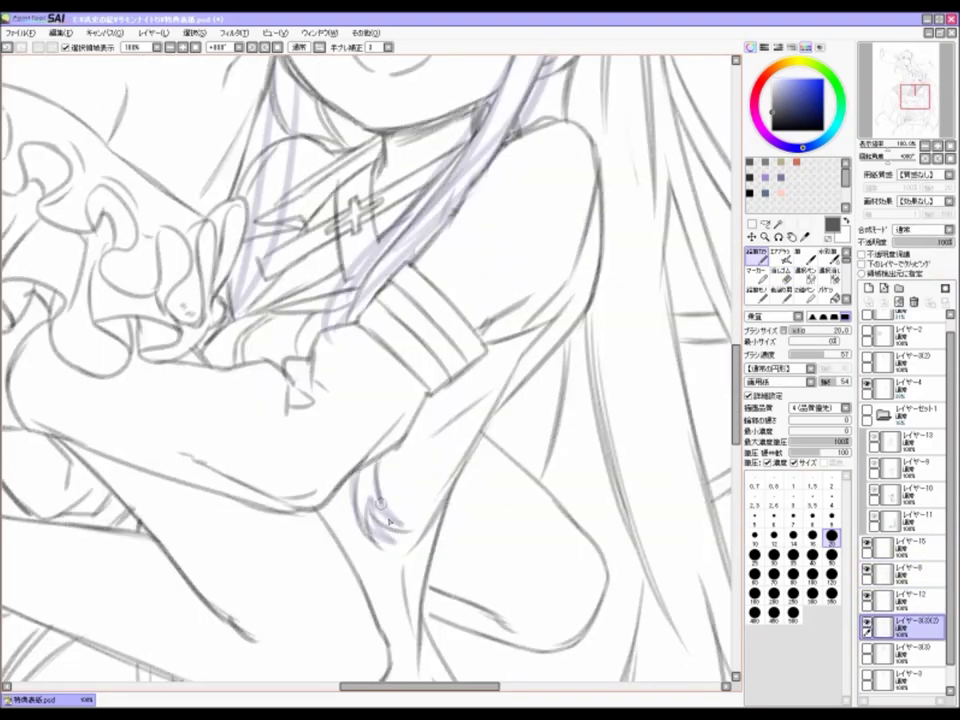
Step: Ink the winking girl's two sidelocks over the blue rough on レイヤー8 and hide レイヤー4
scroll(420, 470, "up", 4)
left_click(885, 568)
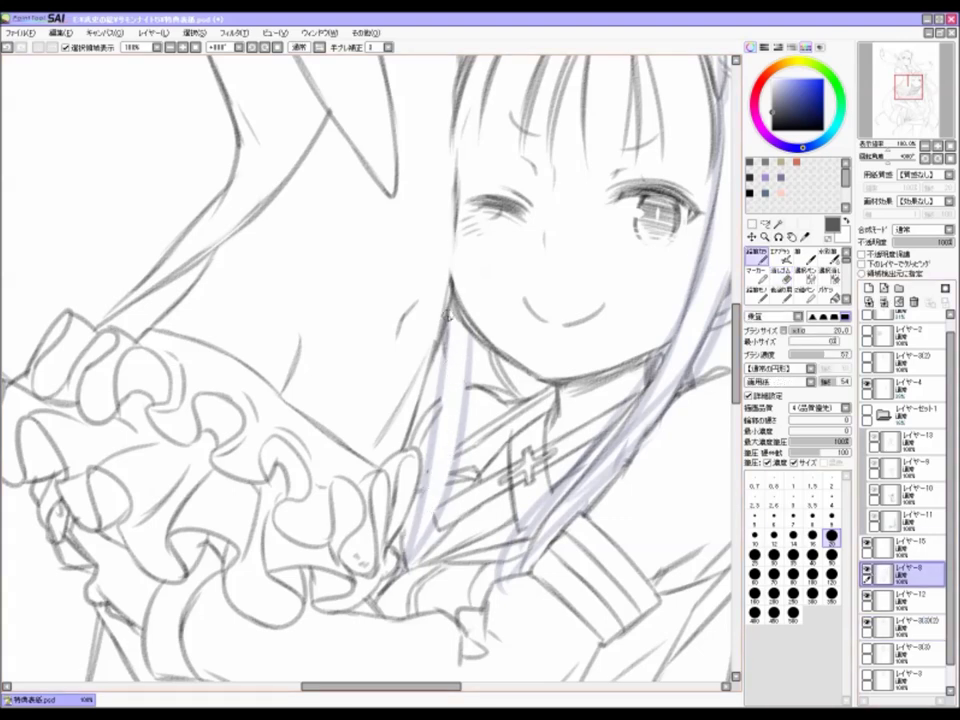
scroll(461, 400, "down", 3)
scroll(461, 400, "up", 3)
key("e")
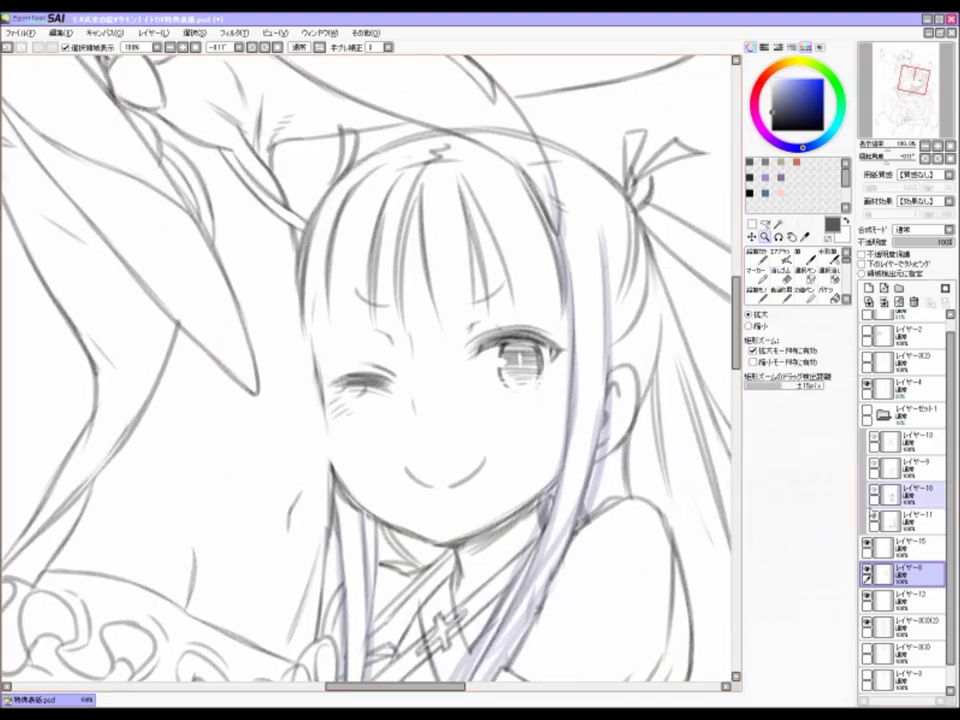
scroll(490, 420, "down", 3)
scroll(510, 352, "up", 3)
Step: Merge the line-art layers into レイヤー3(3)(2) and adjust the winking girl's open eye, selecting its upper lashes with a size 50 selection pen
mouse_move(510, 352)
left_mouse_down()
mouse_move(470, 362)
mouse_move(515, 375)
left_mouse_up()
key("ctrl")
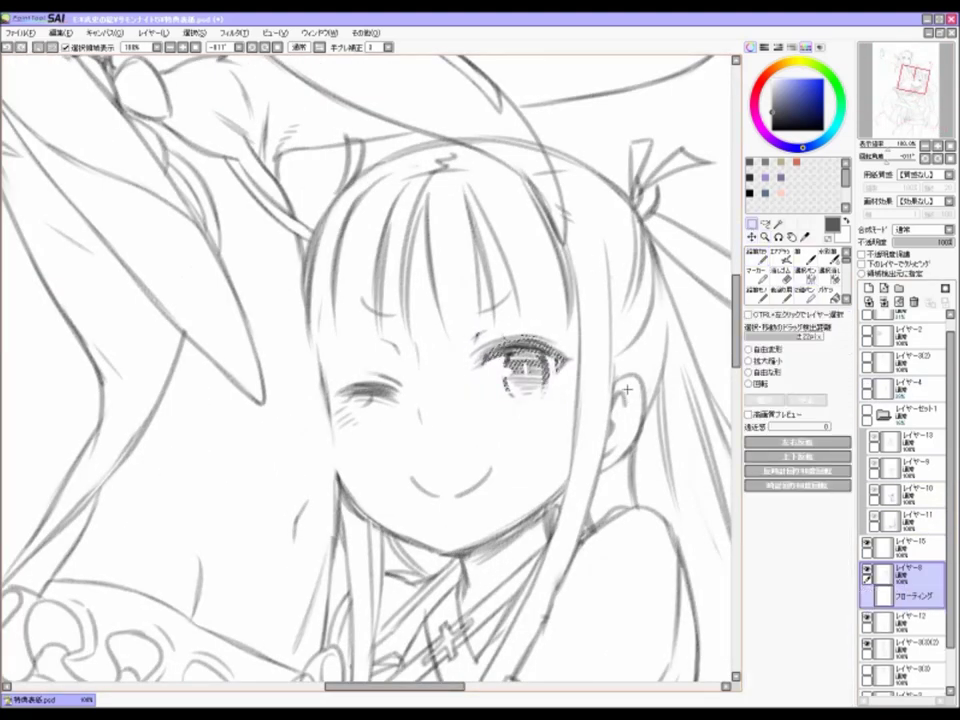
scroll(592, 263, "down", 1)
scroll(592, 263, "up", 2)
left_click_drag(470, 400, 620, 395)
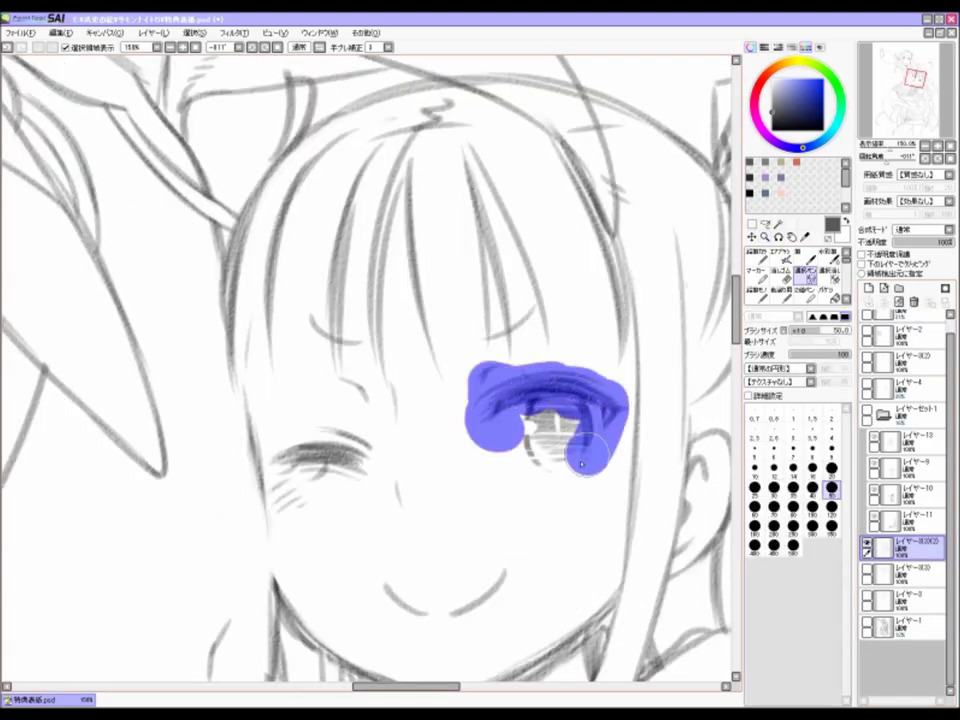
key("e")
scroll(492, 362, "down", 2)
Step: Erase the upper girl's hair line where it crosses the winking girl's head, using a size 20 eraser
scroll(497, 370, "down", 2)
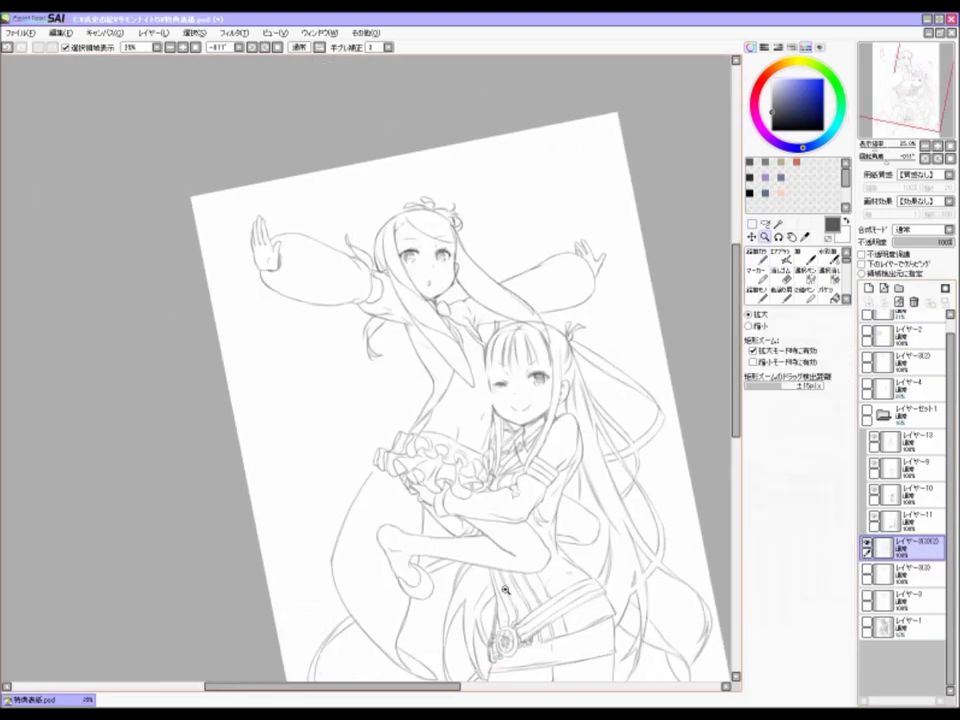
key("Home")
scroll(435, 298, "up", 3)
key("n")
scroll(526, 360, "down", 3)
key("e")
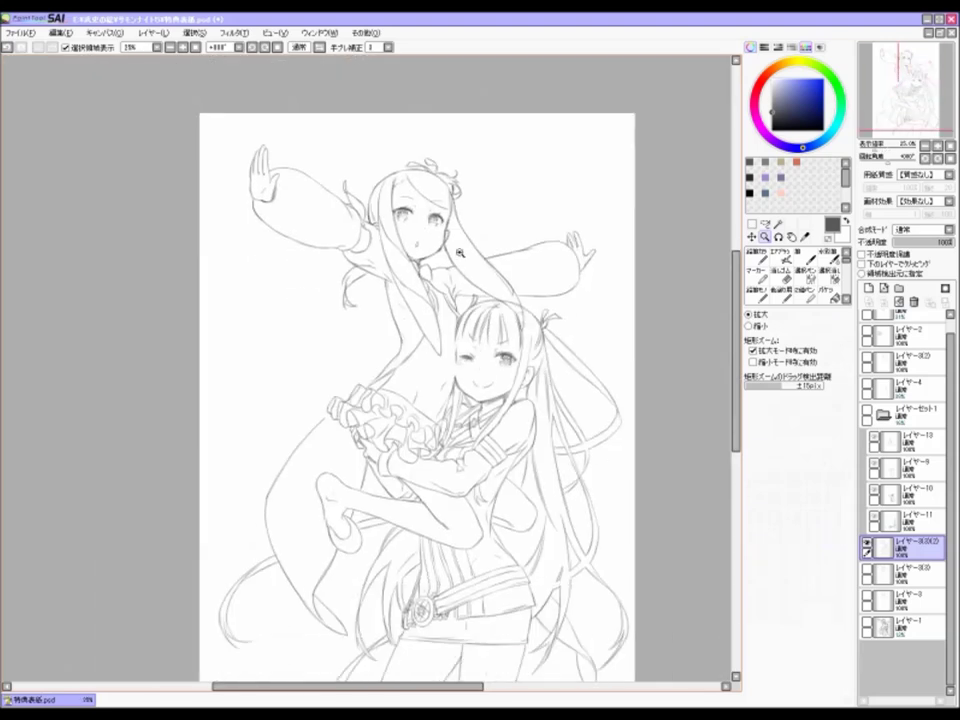
scroll(519, 380, "up", 3)
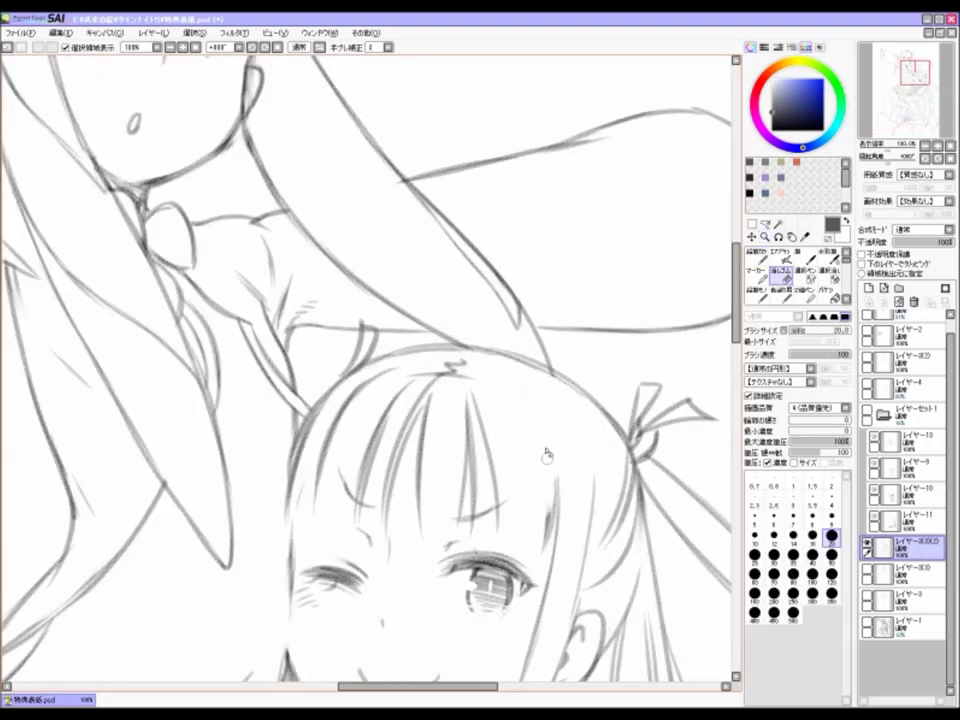
Step: Redraw the winking girl's side bangs at the temple and retouch the lines where the sidelock meets her neck
key("n")
key("Down")
key("Delete")
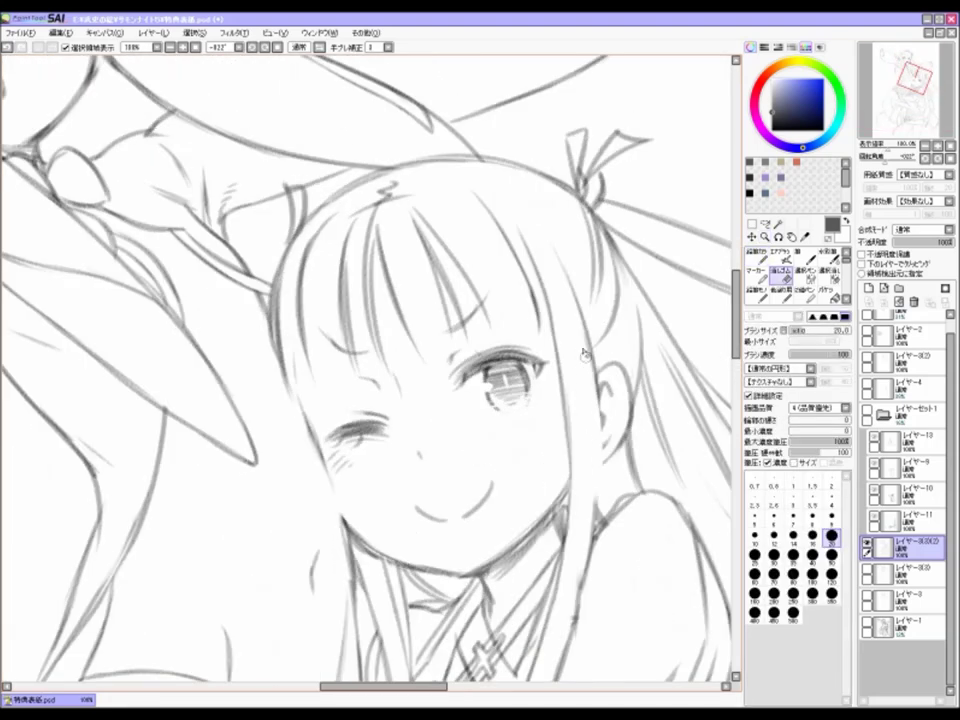
key("Delete")
key("Page_Down")
key("Page_Down")
key("Page_Down")
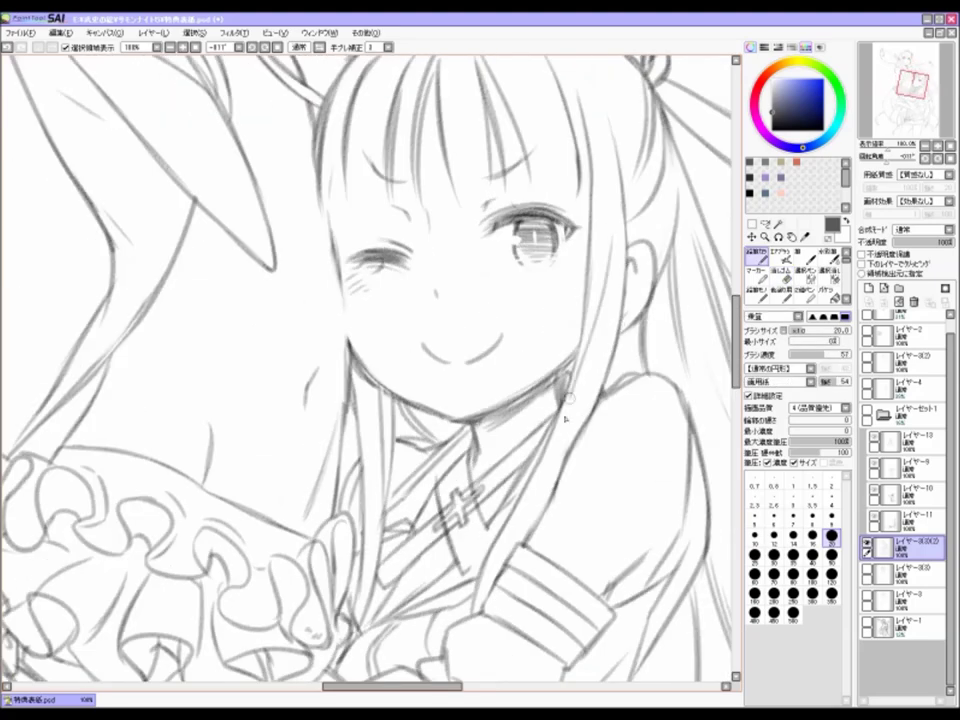
key("End")
left_click(521, 313)
left_click(521, 313, "alt")
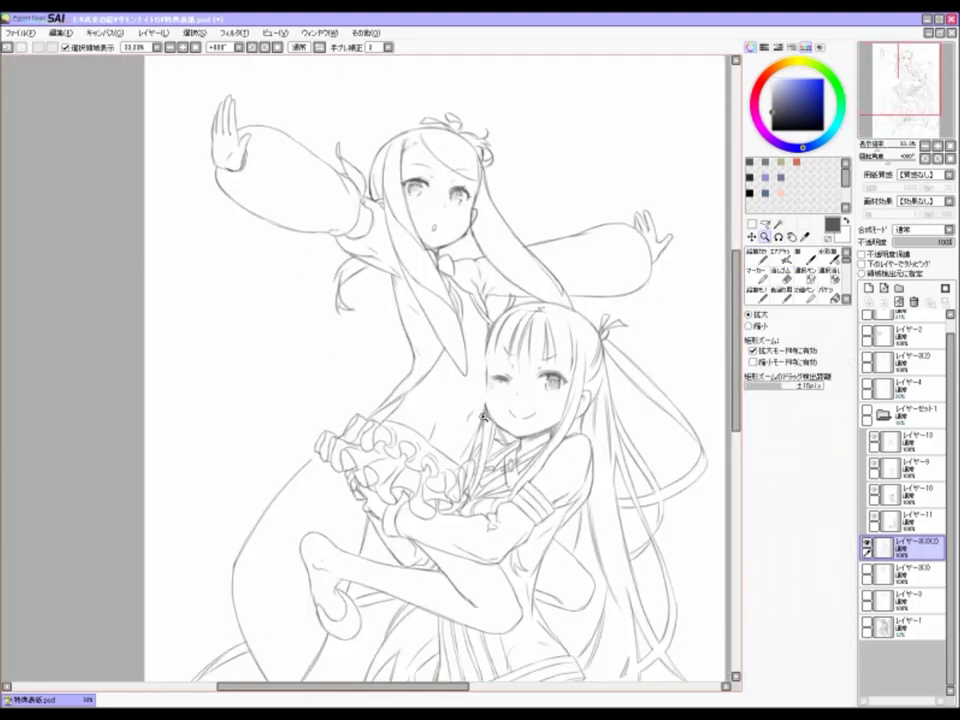
Step: Duplicate the line-art layer and redraw the upper girl's small mouth as a wide open smile, mirroring the view to check it
left_click(428, 144)
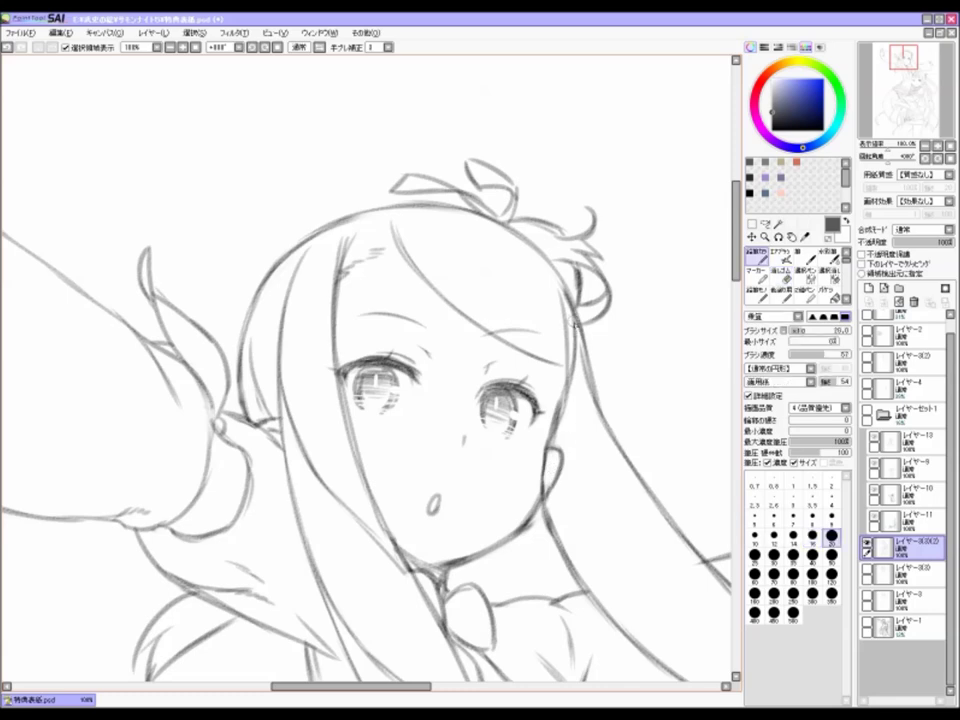
scroll(577, 440, "down", 3)
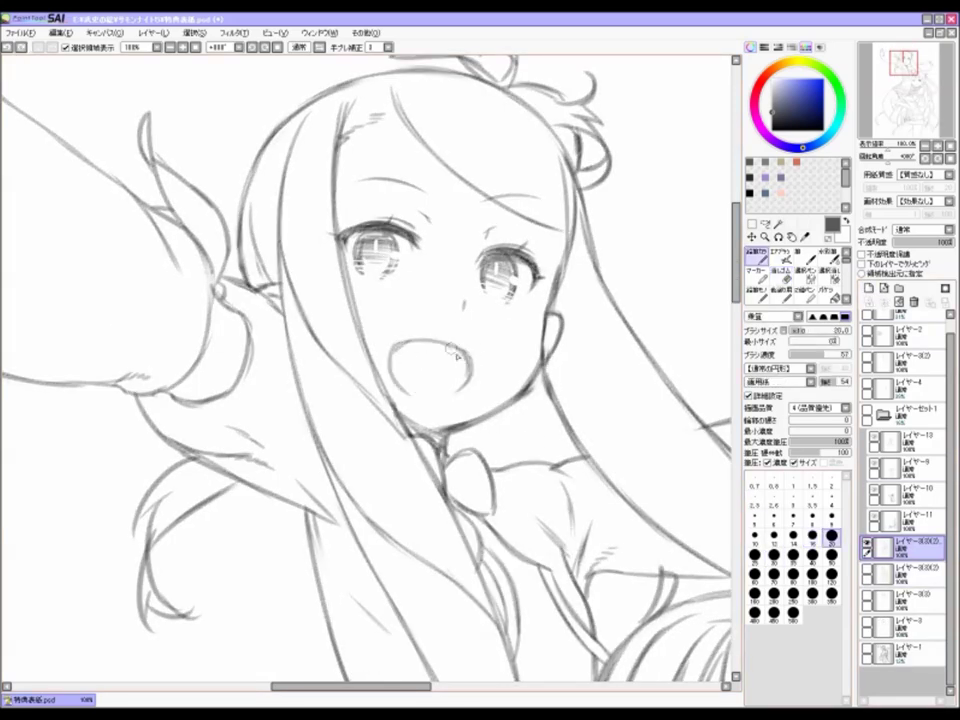
key("h")
key("Page_Up")
Step: Erase the outer lashes of the upper girl's ear-side eye and redraw them shorter with a size 20 pencil
key("e")
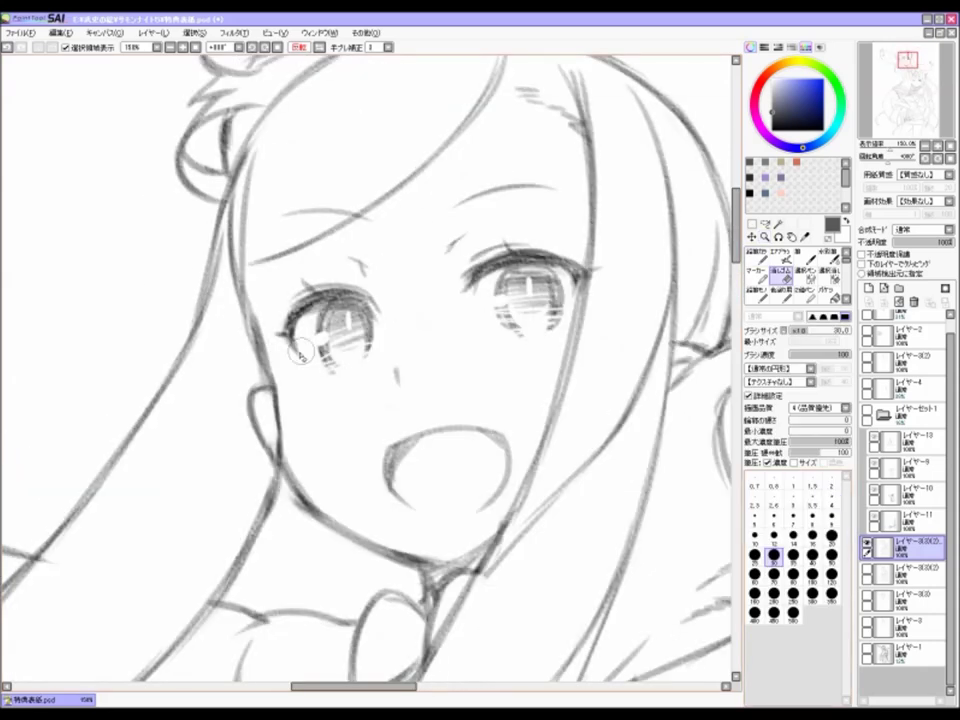
key("n")
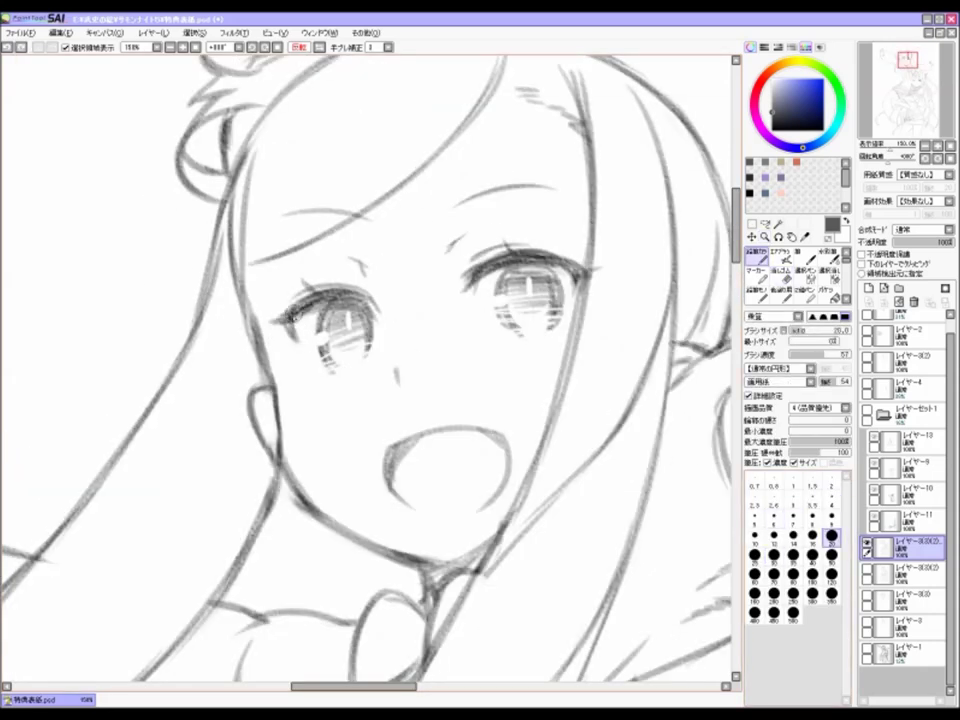
key("e")
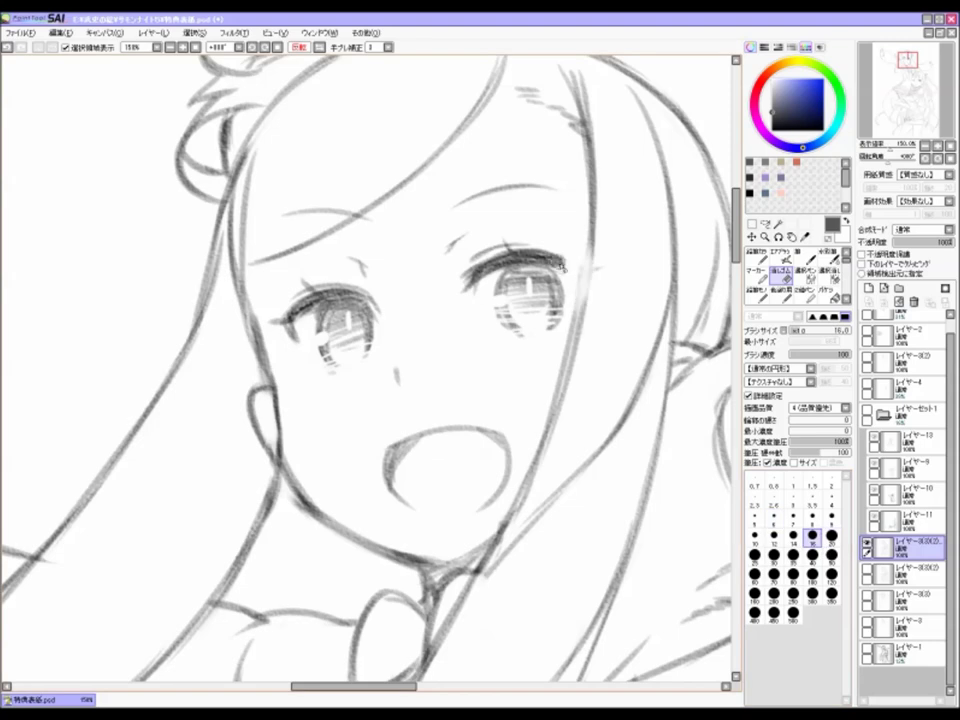
Step: Rework the outer lash end of the upper girl's other eye and the adjoining sidelock line, using a size 7 eraser and size 20 pencil
key("s")
left_click_drag(430, 215, 600, 222)
key("ctrl+t")
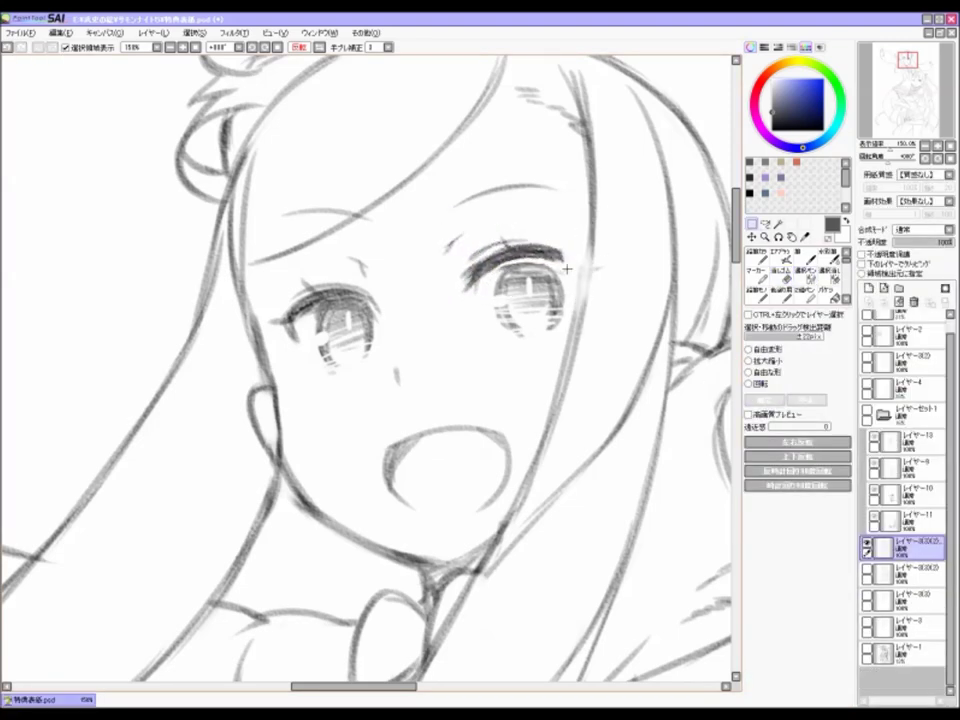
key("e")
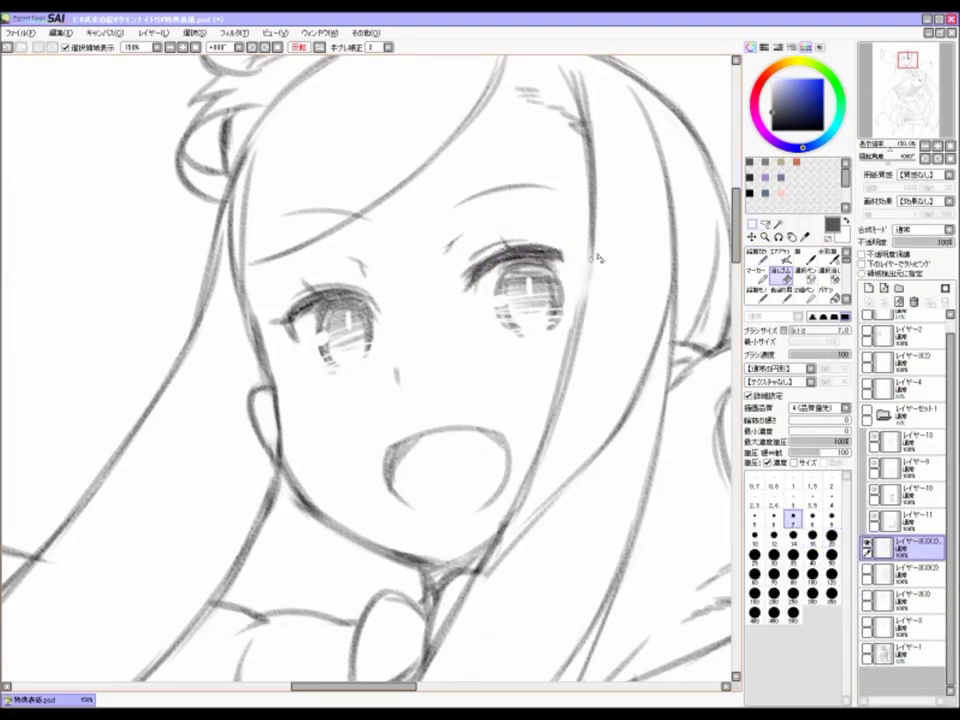
key("n")
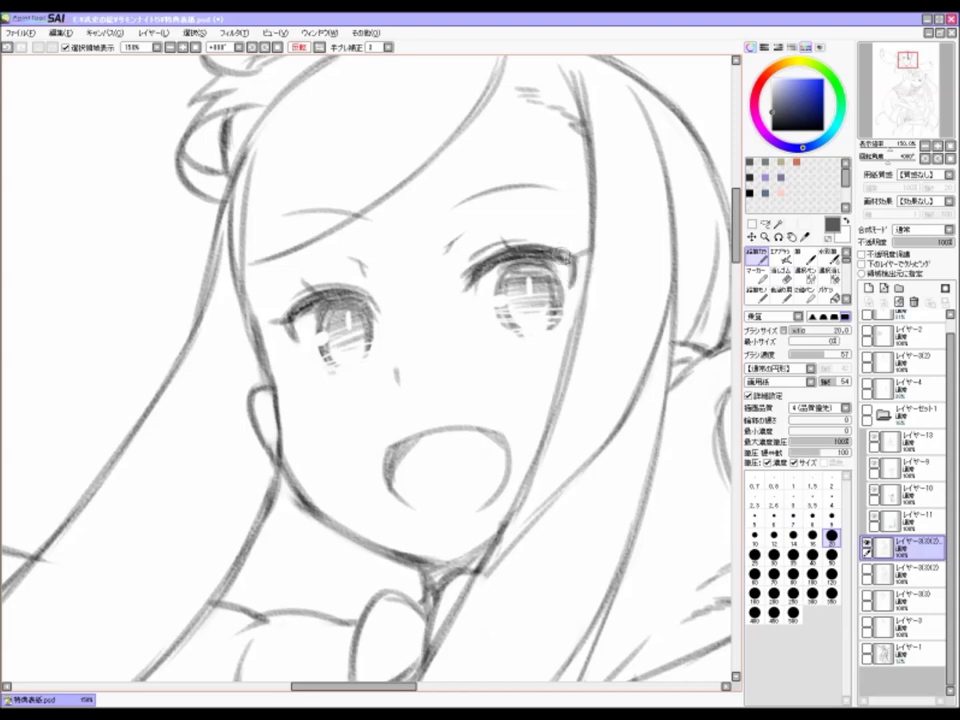
key("e")
Step: Redraw the upper girl's hair line from the parting down beside her eye as one clean contour
scroll(443, 298, "down", 6)
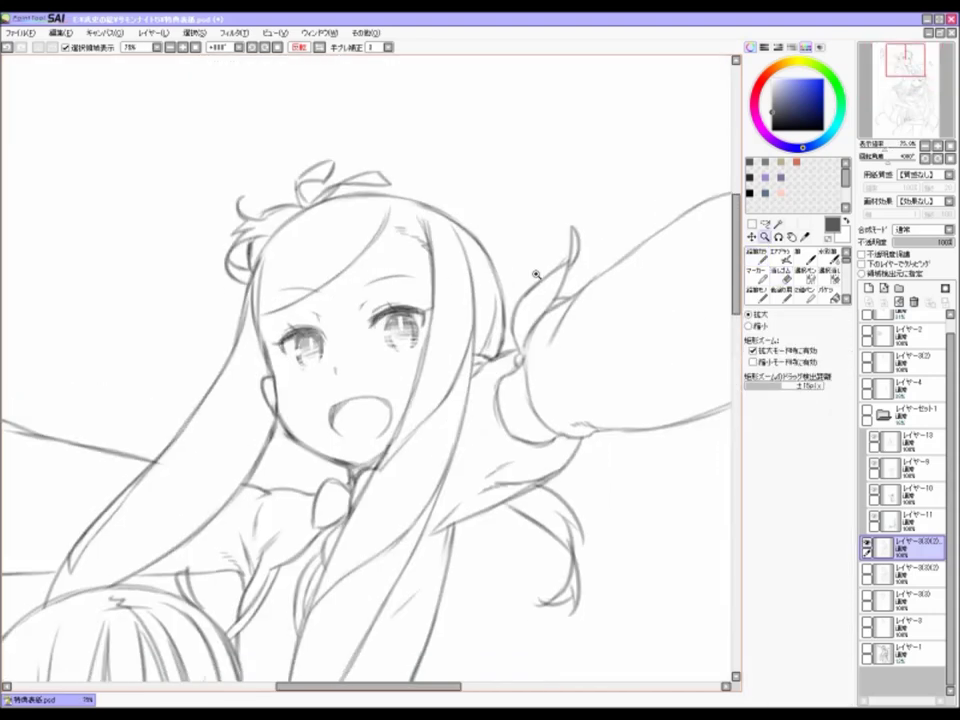
scroll(443, 298, "up", 3)
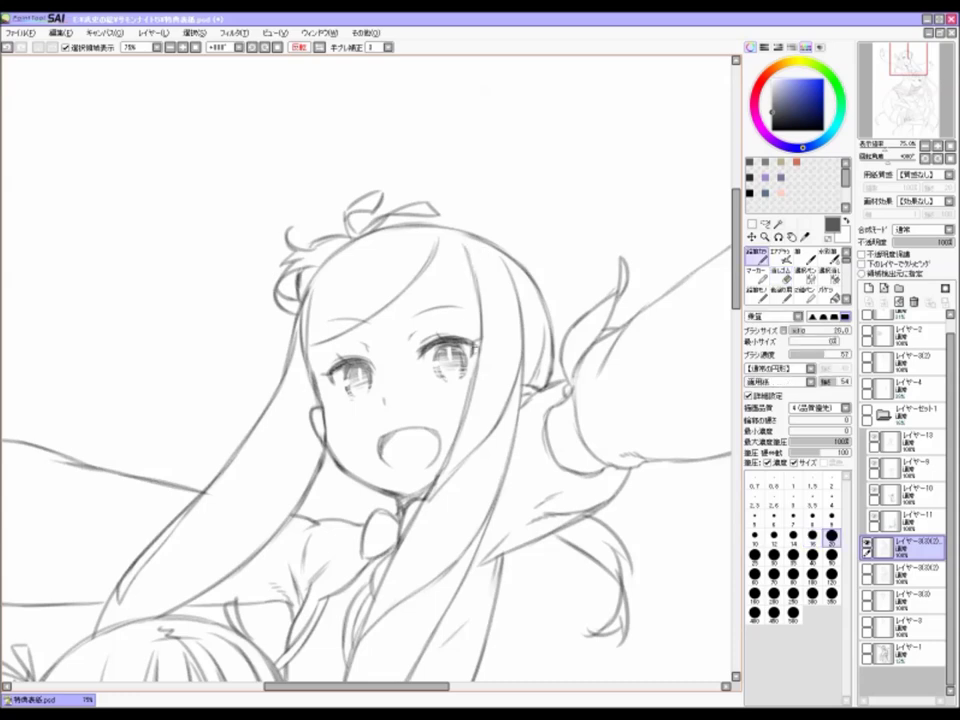
scroll(430, 330, "up", 1)
key("n")
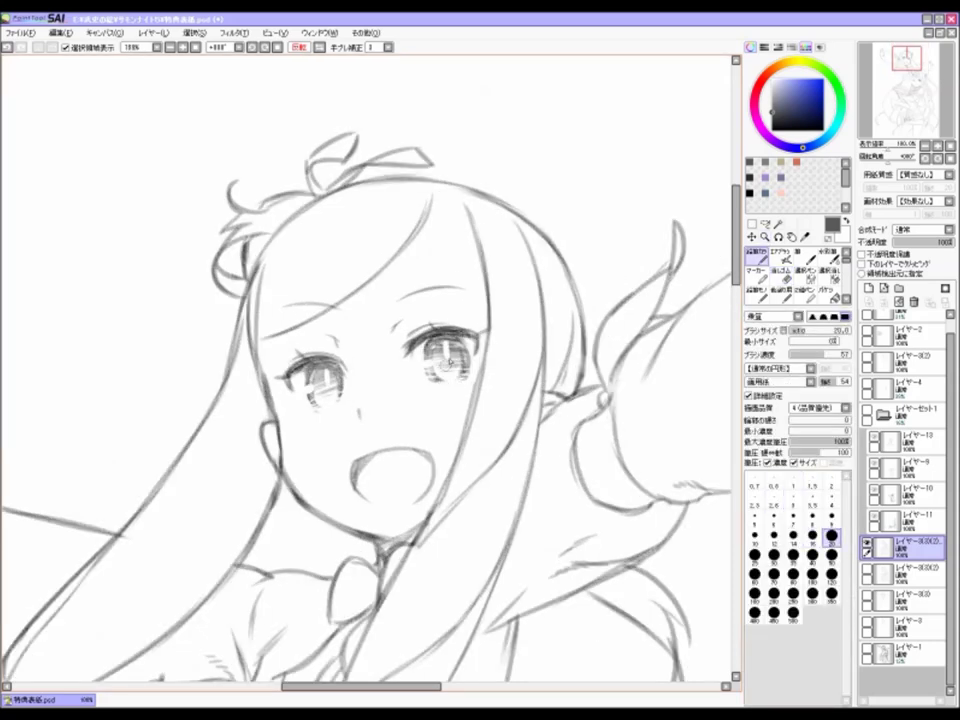
Step: Erase the line between the hugging arm and the upper girl's raised foot with a size 40 eraser and redraw it with a size 20 pencil
left_click_drag(278, 462, 348, 382)
scroll(425, 462, "down", 4)
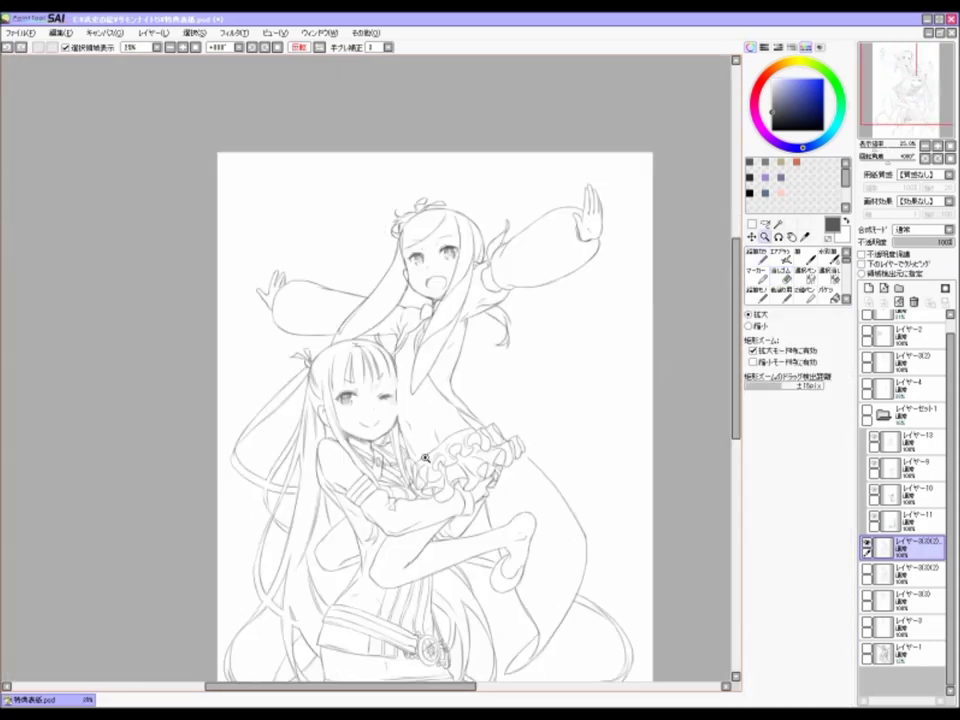
scroll(275, 295, "up", 2)
left_click_drag(406, 327, 328, 311)
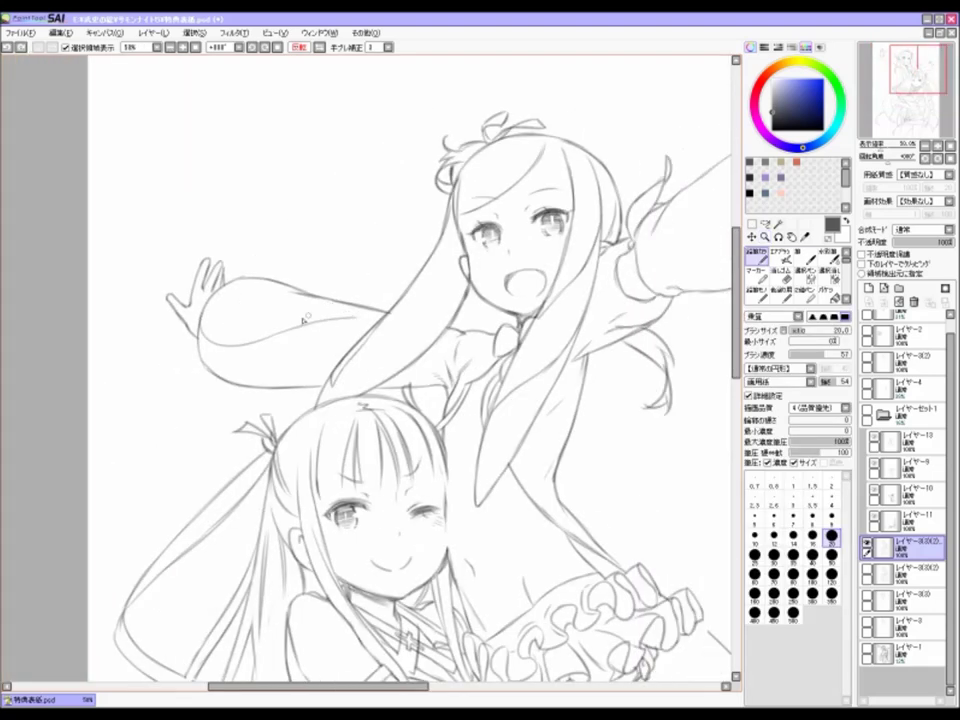
left_click_drag(678, 190, 513, 285)
left_click_drag(608, 281, 506, 411)
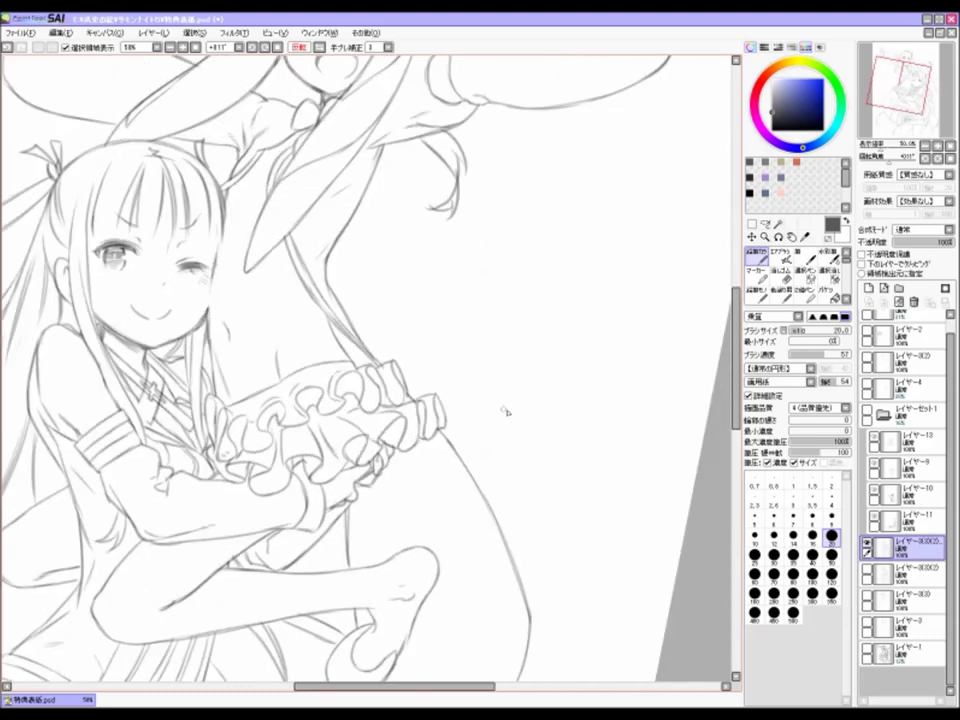
key("Home")
left_click(390, 450)
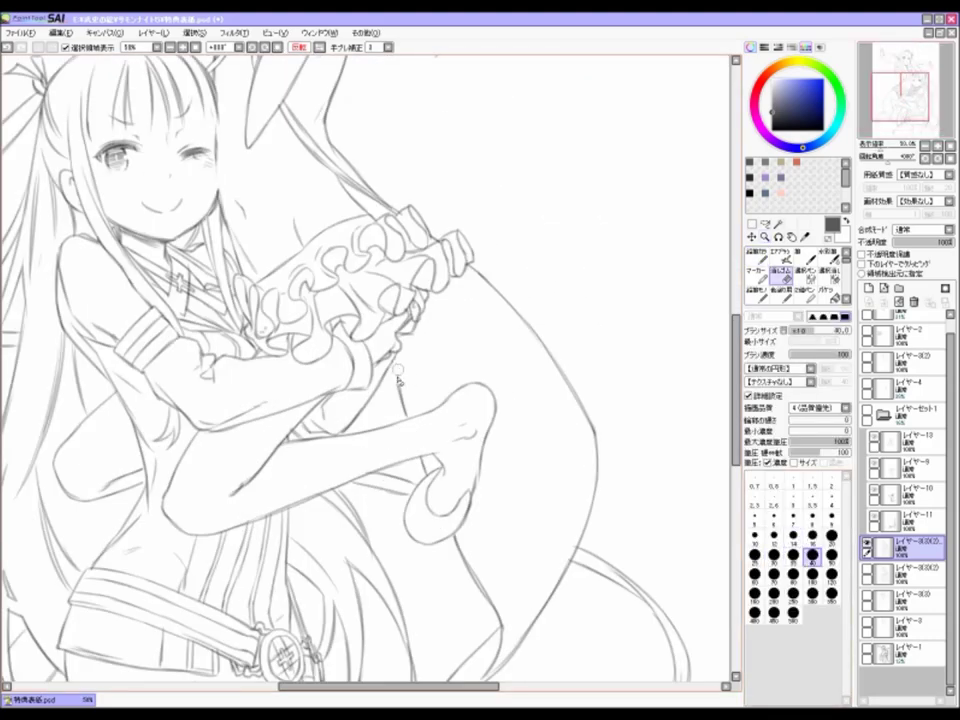
key("n")
scroll(285, 300, "down", 2)
scroll(283, 386, "up", 4)
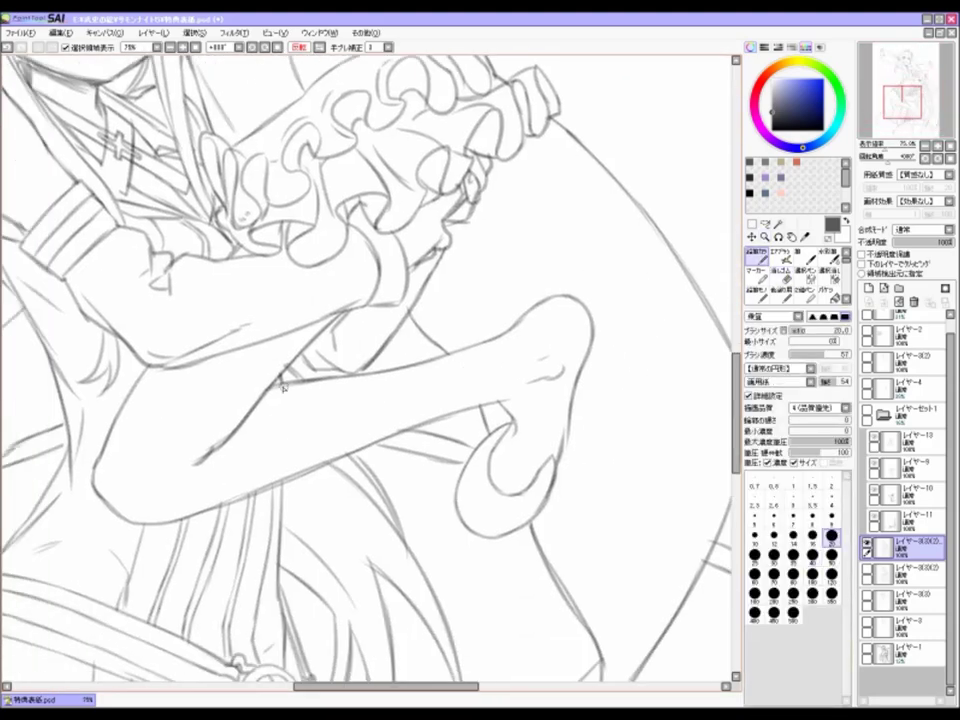
Step: Add a curved edge line across the upper girl's raised calf, checking the leg from a rotated view and at full-page size
scroll(323, 431, "down", 3)
scroll(366, 332, "up", 3)
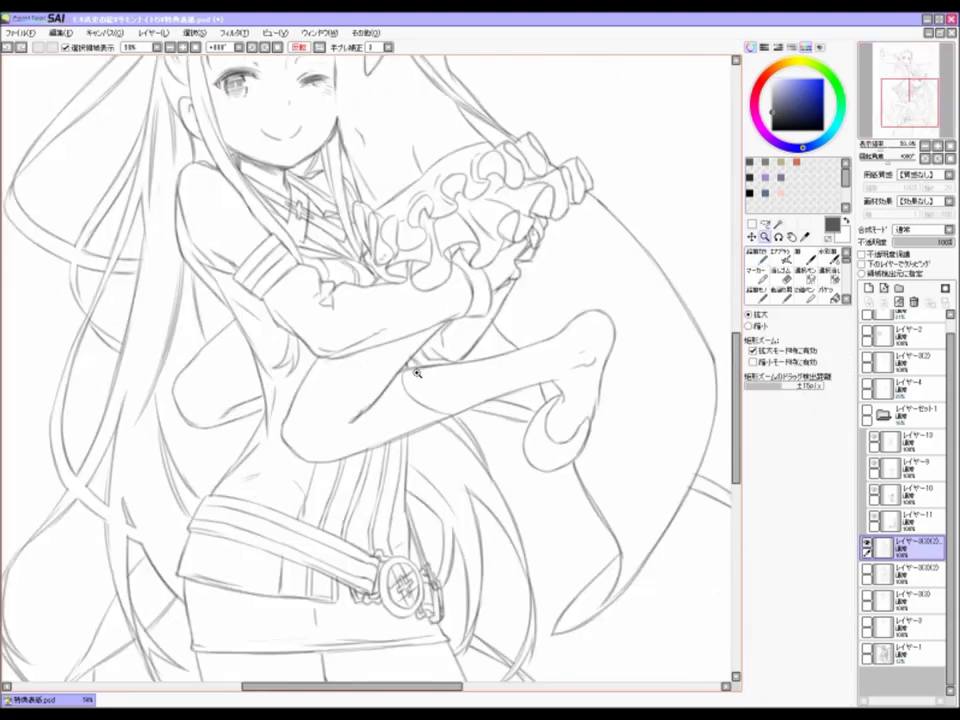
scroll(465, 390, "down", 3)
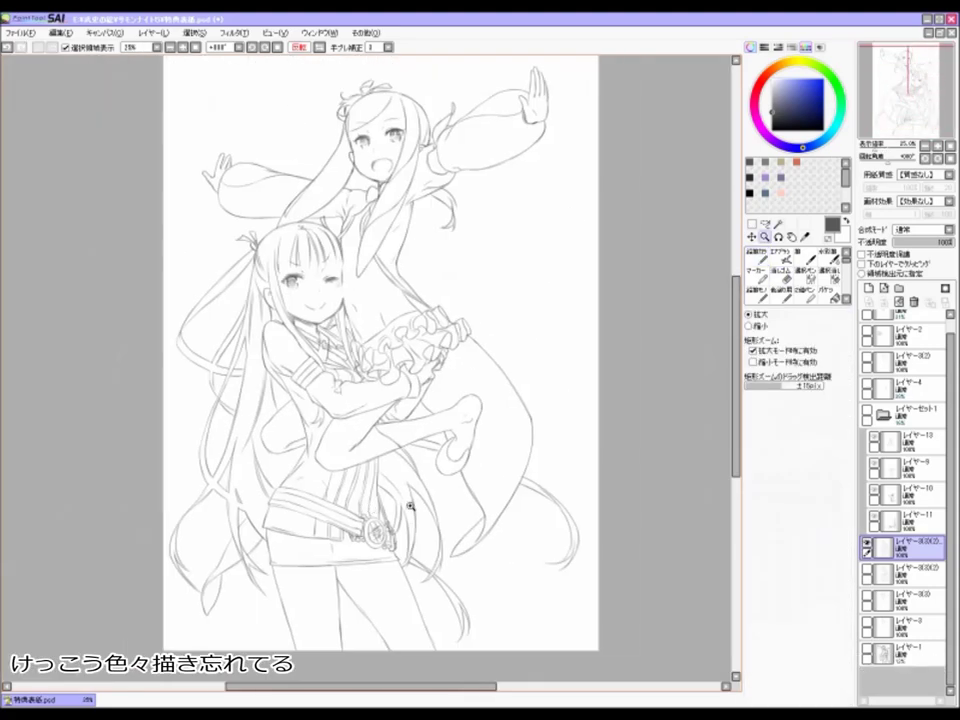
key("End")
scroll(301, 400, "up", 4)
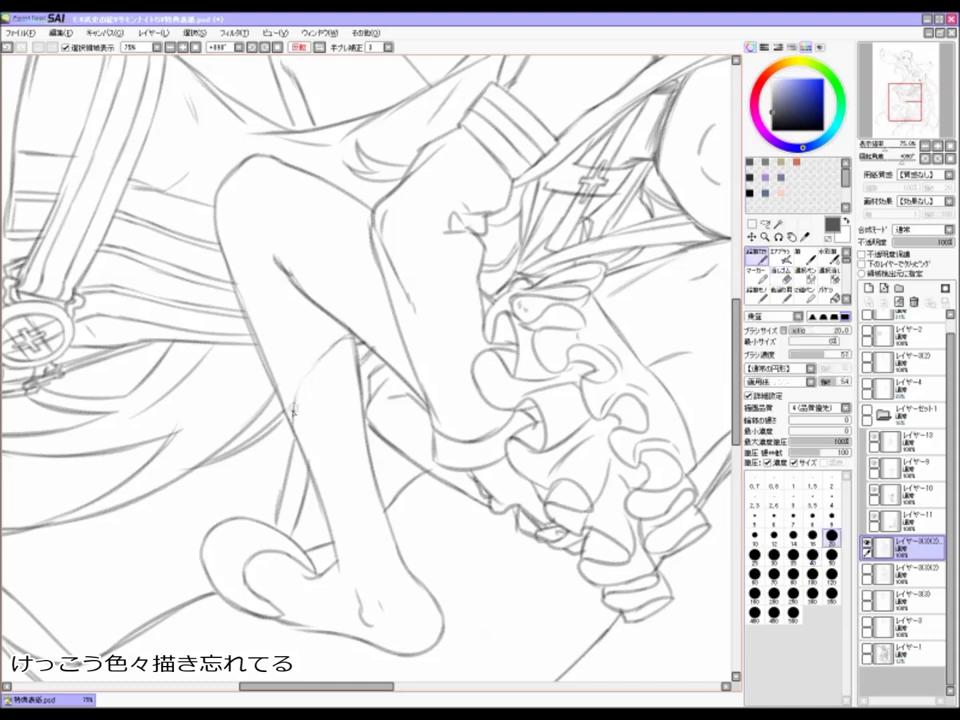
key("Home")
scroll(393, 492, "down", 3)
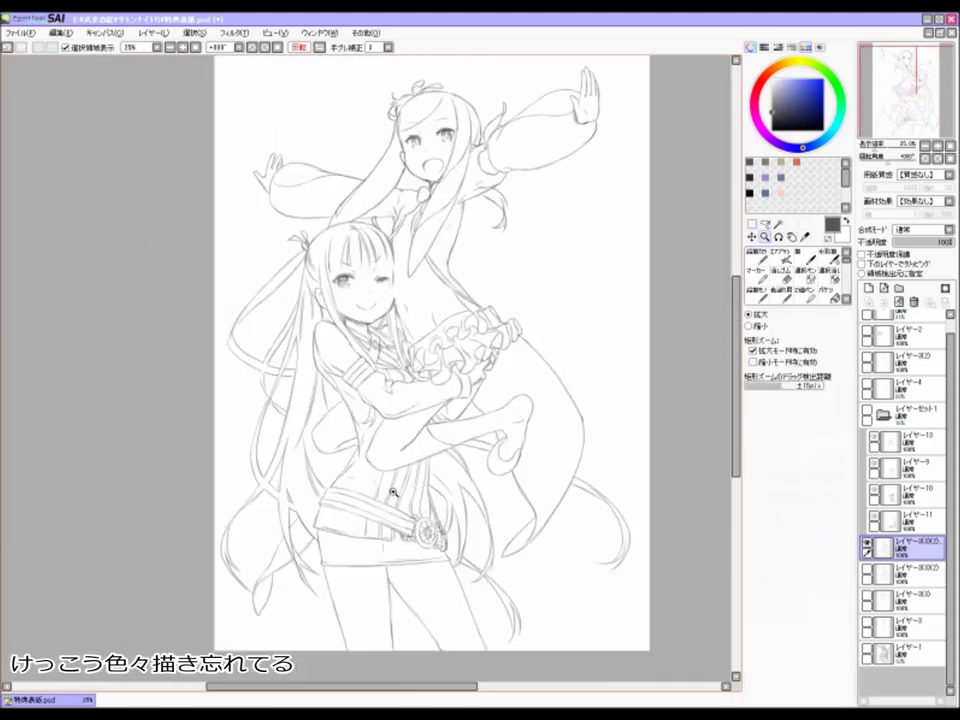
scroll(393, 492, "up", 2)
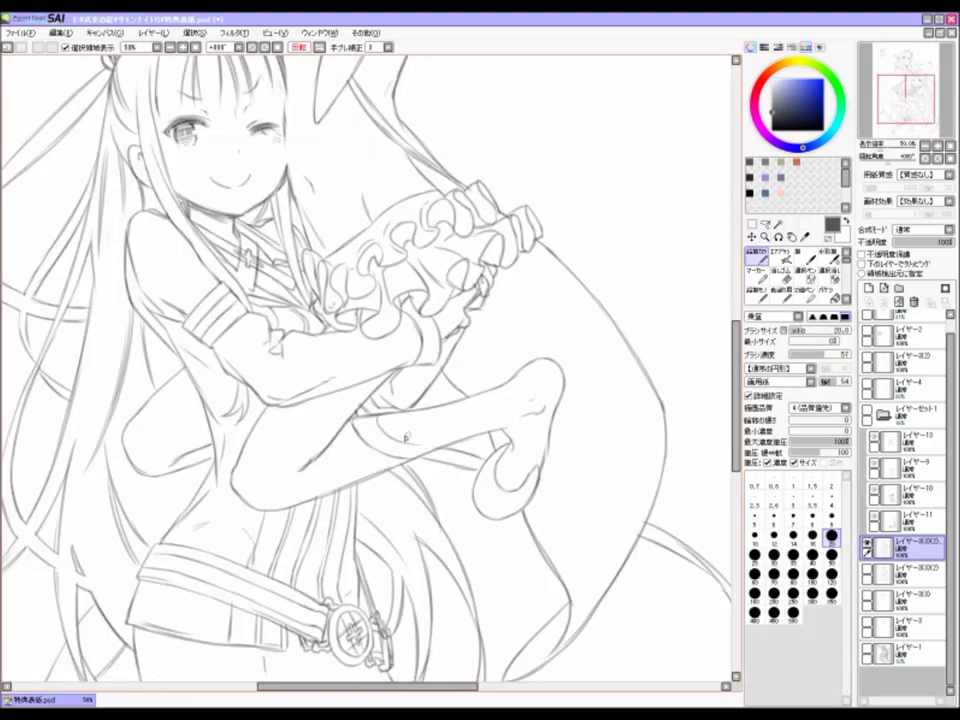
Step: Draw the inner fold line of the upper girl's coat tail, running down from the skirt ruffle behind her foot
left_click_drag(537, 325, 365, 470)
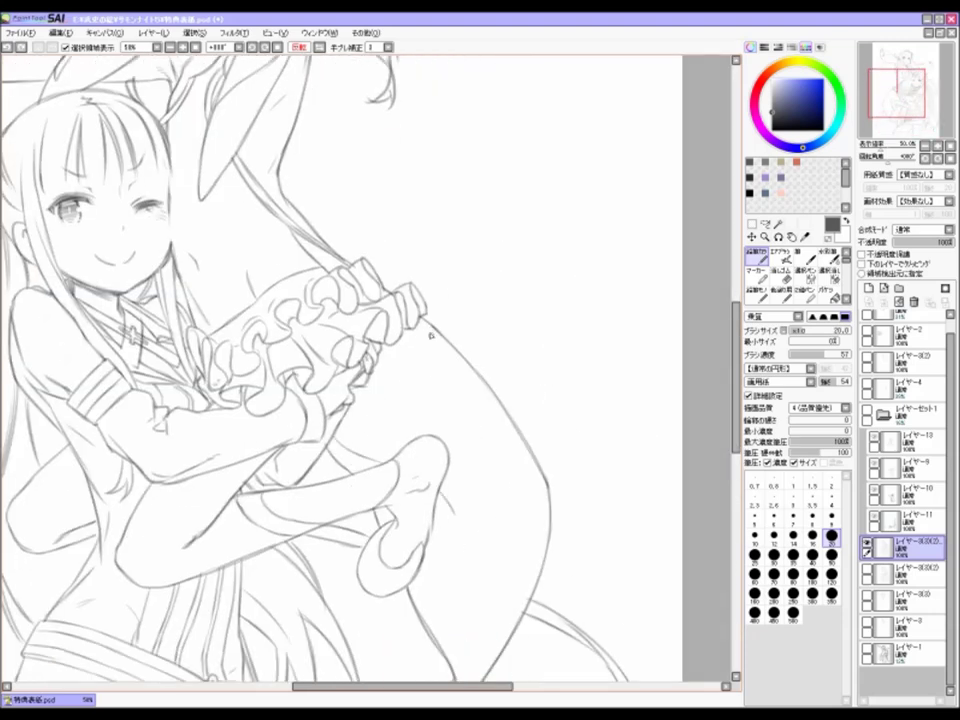
left_click(463, 548, "ctrl+alt")
left_click(485, 358, "ctrl+alt")
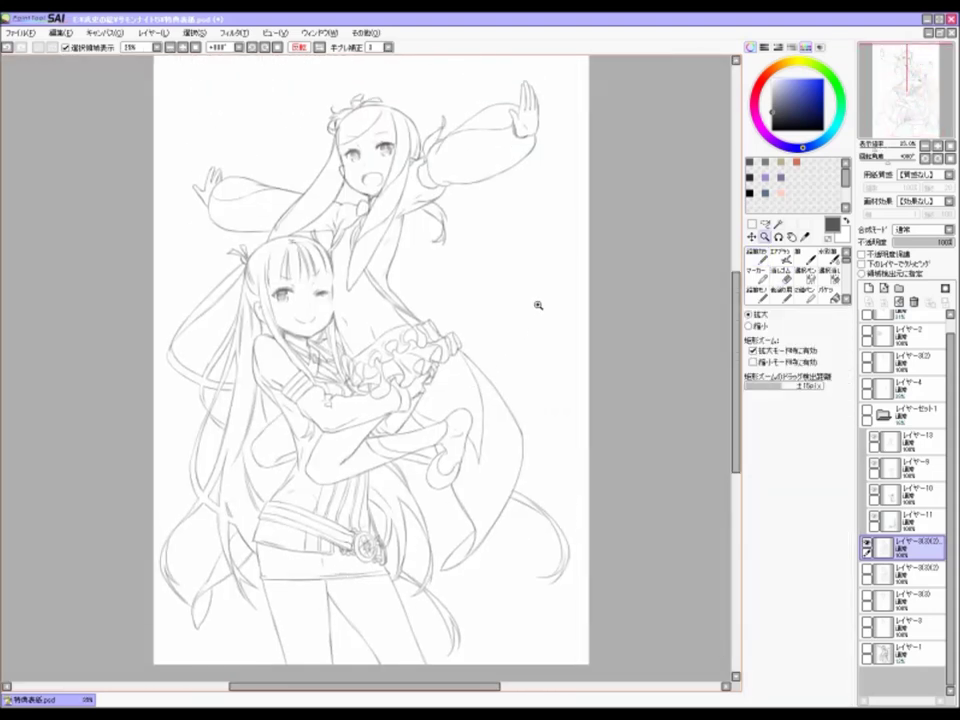
Step: Draw the upper girl's side ponytail as a loop behind her sidelock and add the curl beside her neck
left_click(489, 347, "ctrl")
left_click(467, 377, "ctrl")
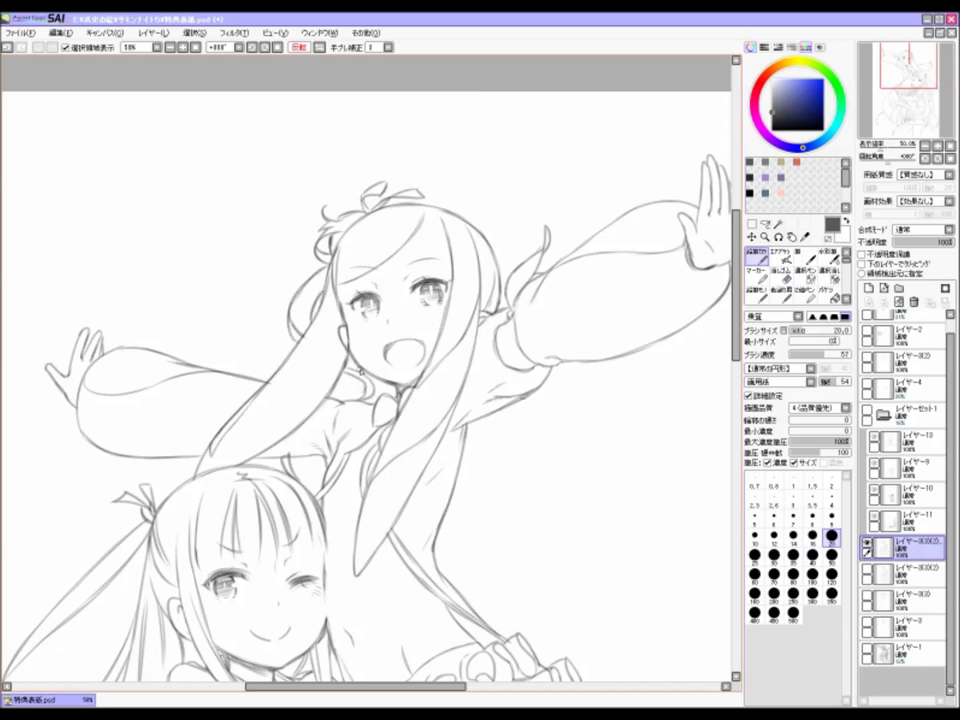
left_click(282, 290, "ctrl")
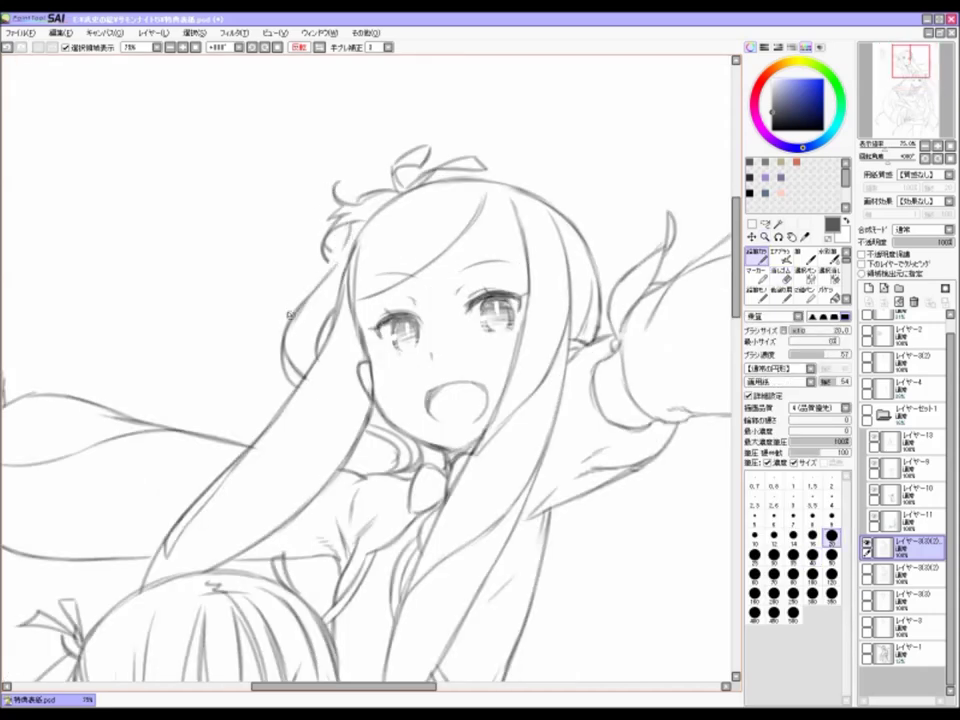
left_click(333, 265, "ctrl+alt")
left_click(333, 265, "ctrl+alt")
left_click(333, 265, "ctrl+alt")
left_click_drag(544, 405, 363, 460)
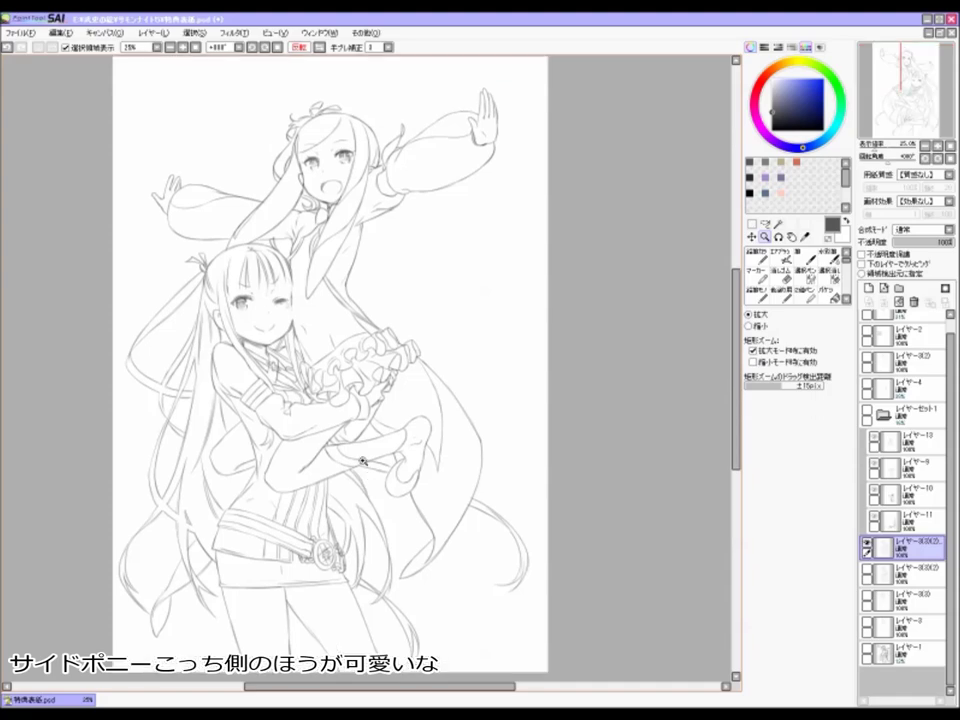
scroll(310, 180, "down", 1)
Step: Mirror the view and touch up the iris of the upper girl's sidelock-side eye with a size 7 eraser
scroll(310, 180, "up", 6)
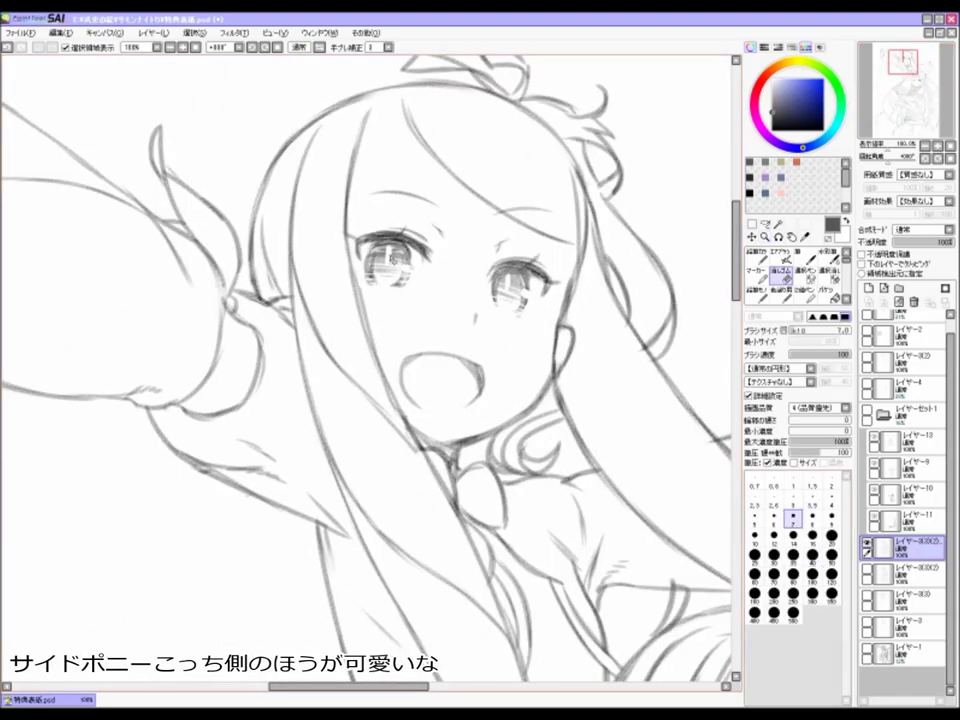
scroll(548, 316, "down", 3)
scroll(365, 228, "up", 4)
key("s")
mouse_move(412, 318)
left_mouse_down()
mouse_move(365, 228)
mouse_move(605, 256)
mouse_move(611, 291)
left_mouse_up()
key("e")
key("ctrl+t")
key("Escape")
key("ctrl+d")
Step: Sketch a light hair line across the upper girl's crown on a new layer with a size 20 pencil
key("n")
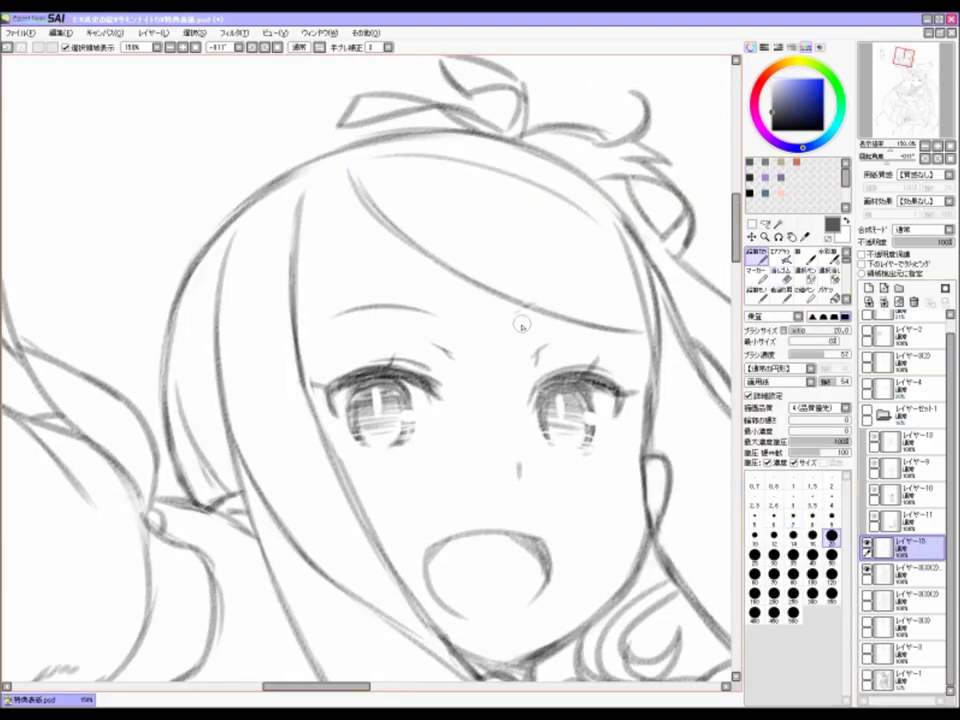
key("e")
mouse_move(424, 309)
left_mouse_down()
mouse_move(553, 321)
mouse_move(500, 330)
mouse_move(470, 320)
left_mouse_up()
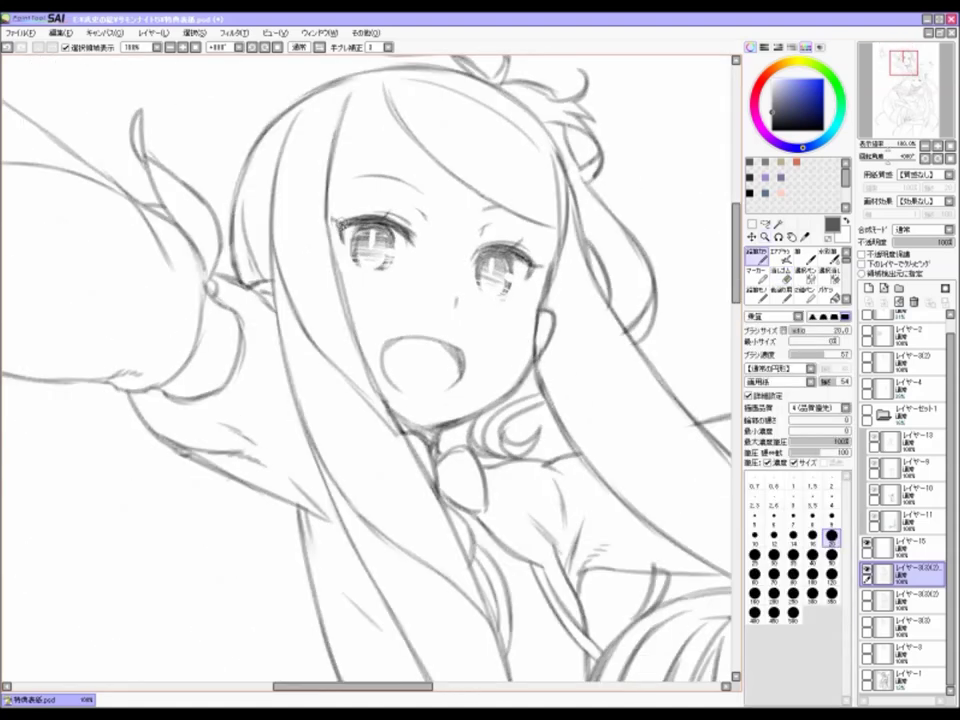
Step: Refine the upper girl's ear-side eye on the line-art layer with a size 7 eraser and size 20 pencil, checking it mirrored
key("e")
scroll(326, 218, "up", 2)
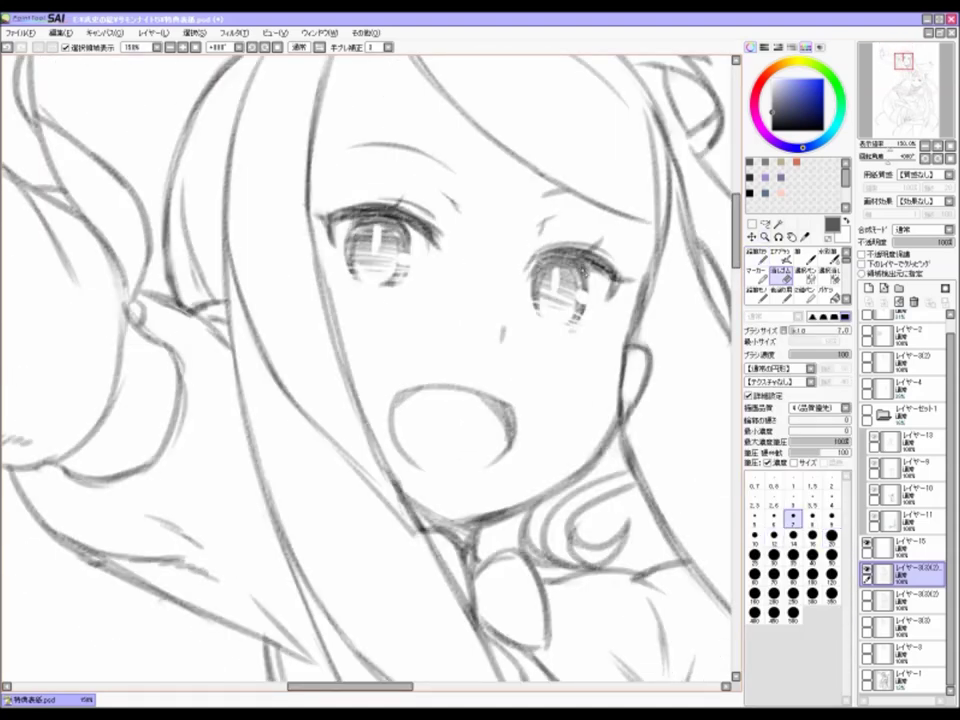
key("n")
scroll(297, 315, "down", 3)
key("h")
scroll(297, 315, "up", 2)
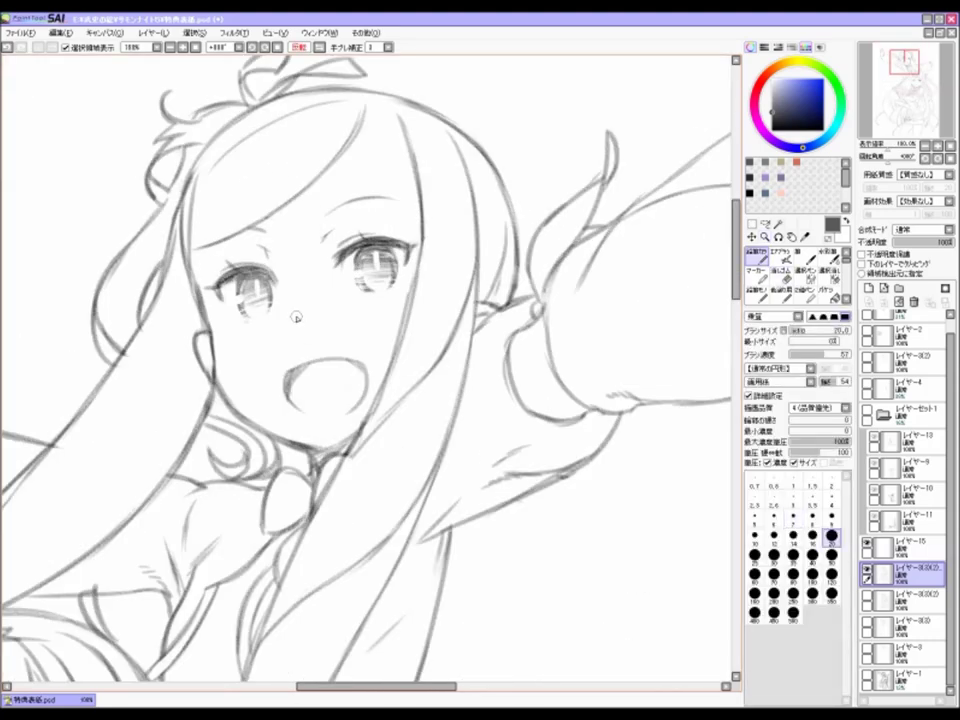
scroll(396, 294, "down", 6)
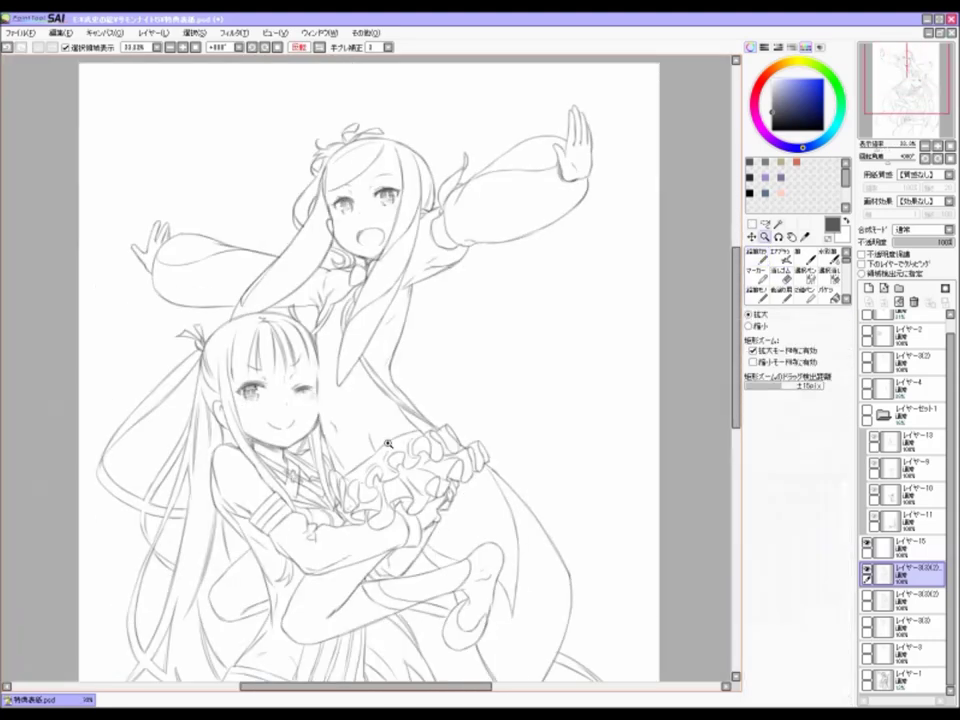
Step: Shift the whole line art slightly upward on the canvas by transforming it
key("h")
key("ctrl+t")
left_click_drag(420, 402, 439, 392)
key("Return")
Step: Extend the lower girl's leg lines down to the canvas's lower edge with a size 30 pencil
scroll(386, 551, "up", 3)
key("Delete")
scroll(351, 545, "up", 1)
key("n")
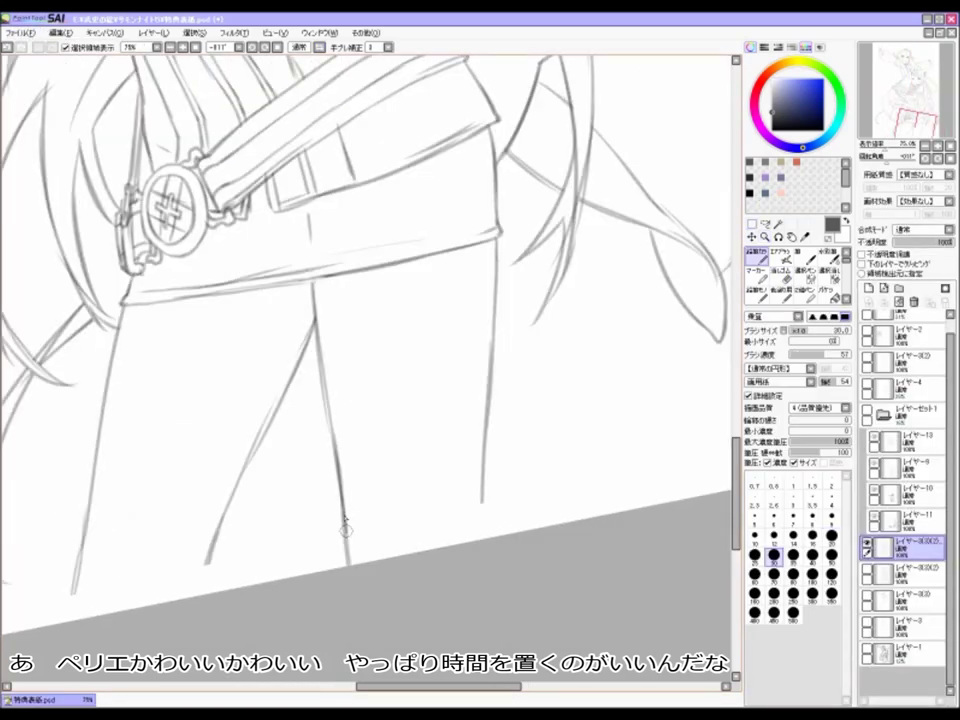
key("Delete")
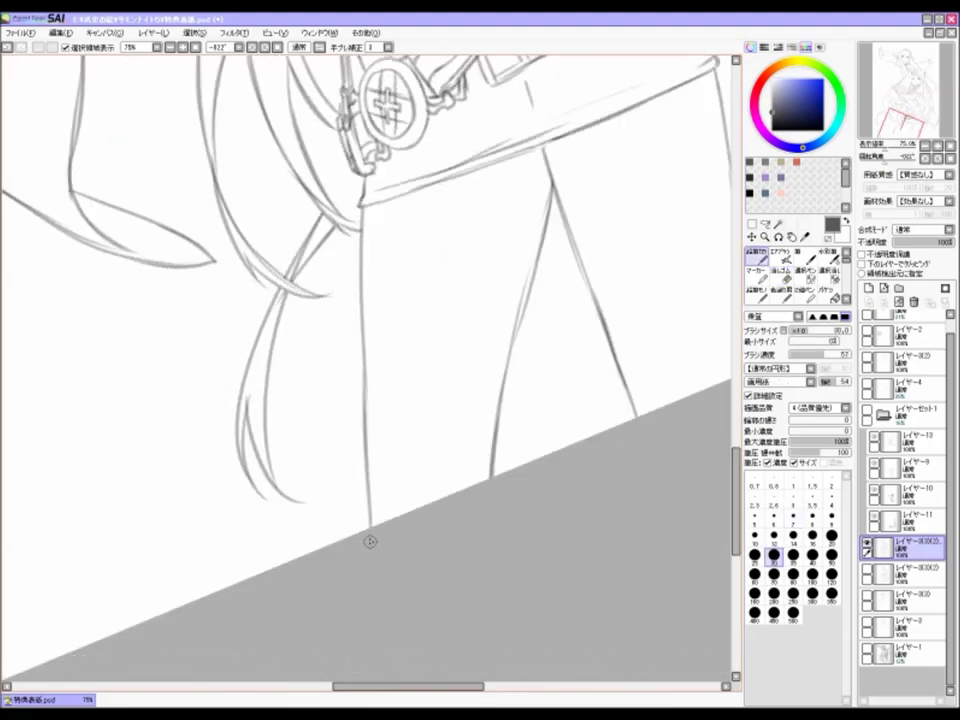
scroll(399, 544, "down", 3)
key("Delete")
scroll(399, 544, "up", 1)
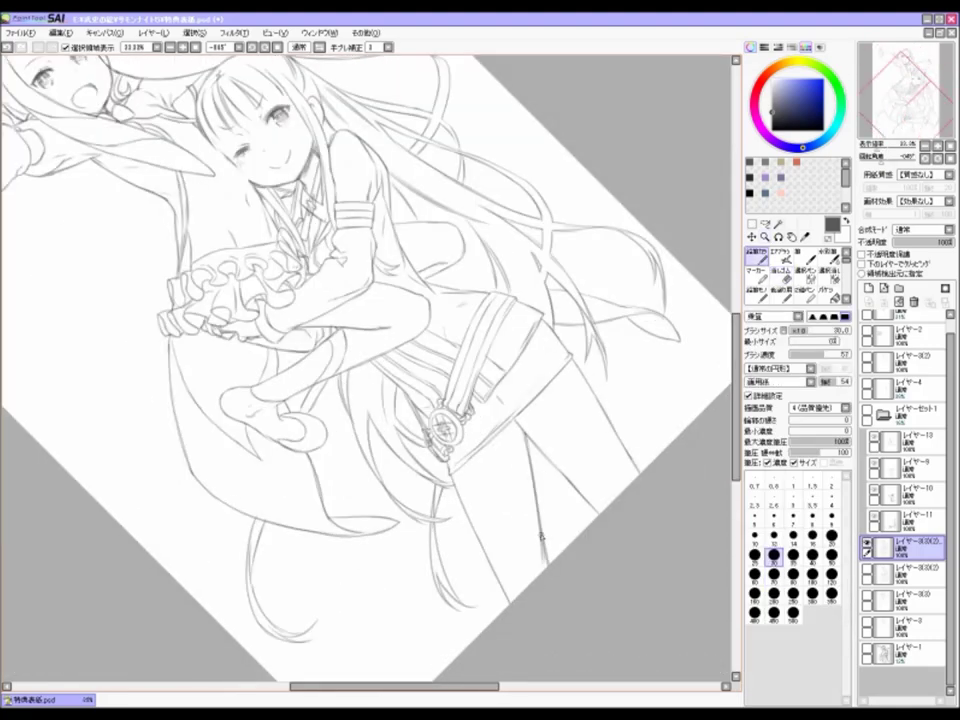
key("Home")
Step: Erase the outer edge of the lower girl's striped sleeve cuff with a size 35 eraser and redraw it wider with a size 30 pencil
scroll(529, 321, "up", 3)
key("Delete")
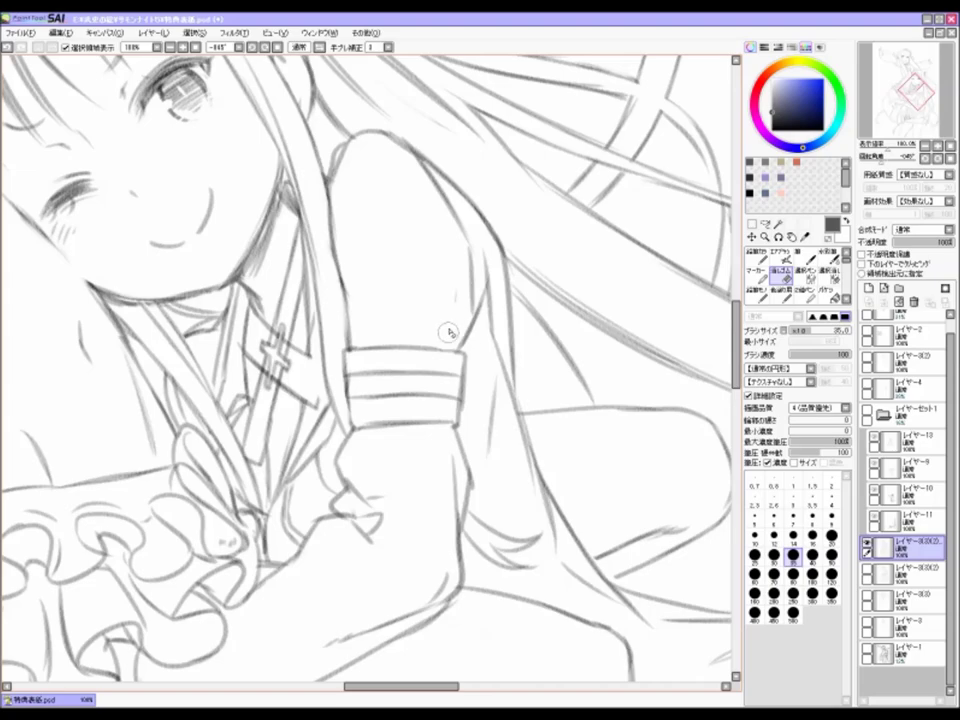
key("n")
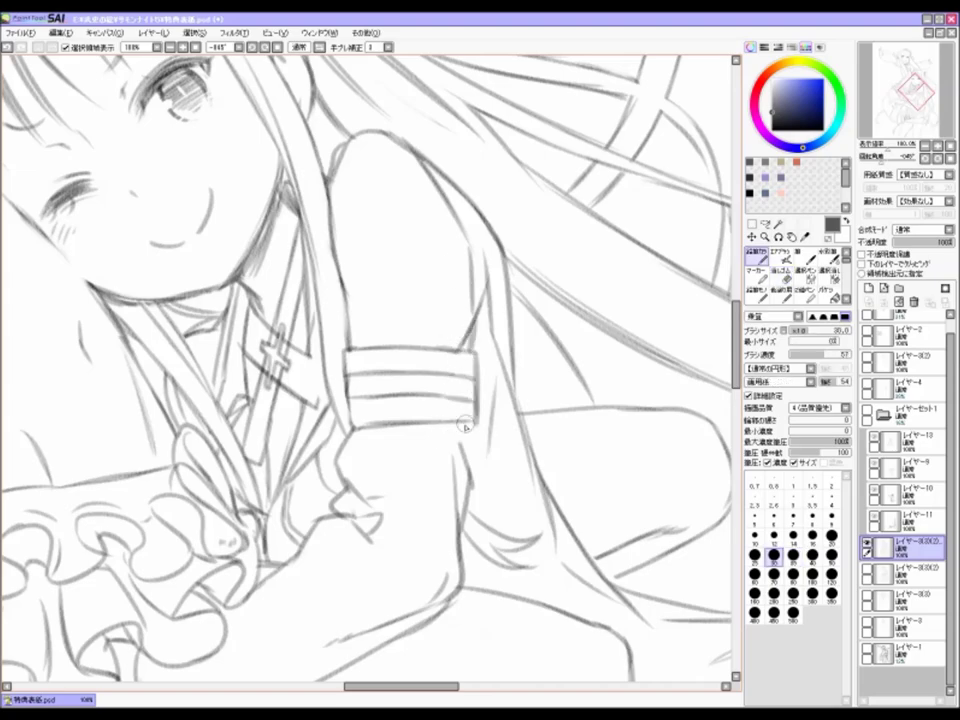
scroll(459, 443, "down", 3)
key("Delete")
scroll(459, 443, "down", 2)
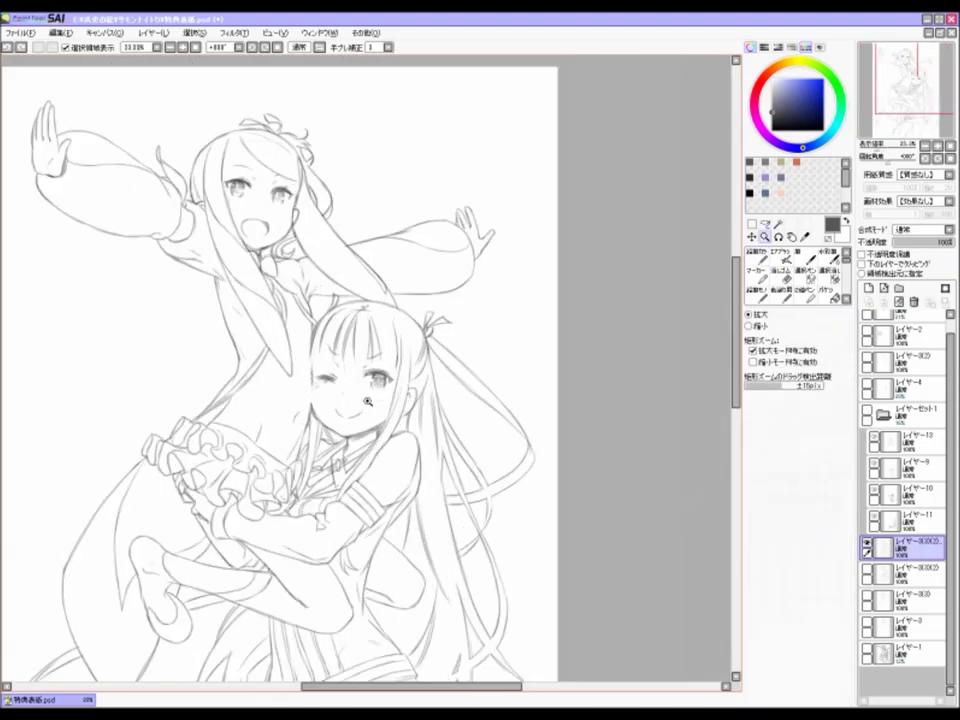
Step: Review the whole drawing and save it as 特典表紙b.psd
scroll(392, 497, "up", 3)
key("n")
scroll(392, 497, "down", 3)
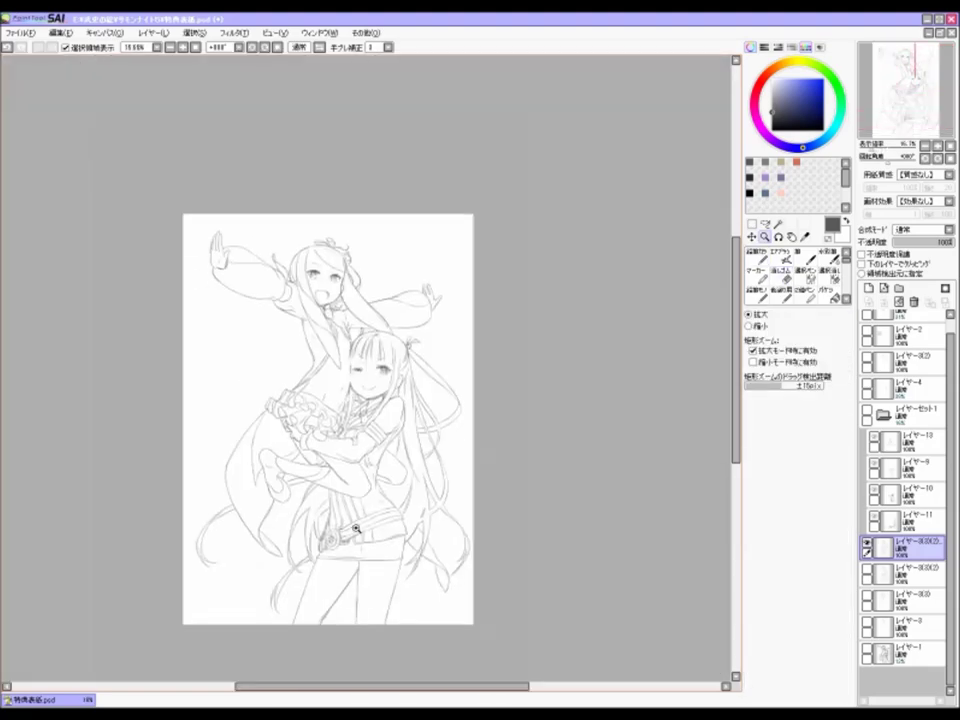
scroll(330, 240, "up", 4)
scroll(483, 430, "down", 4)
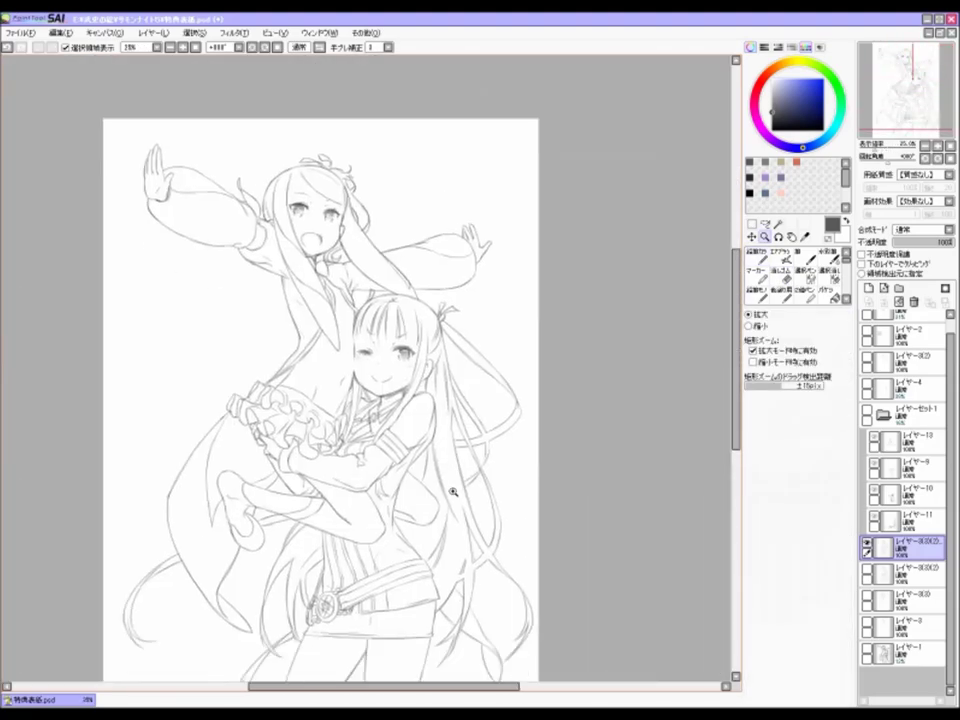
key("ctrl+s")
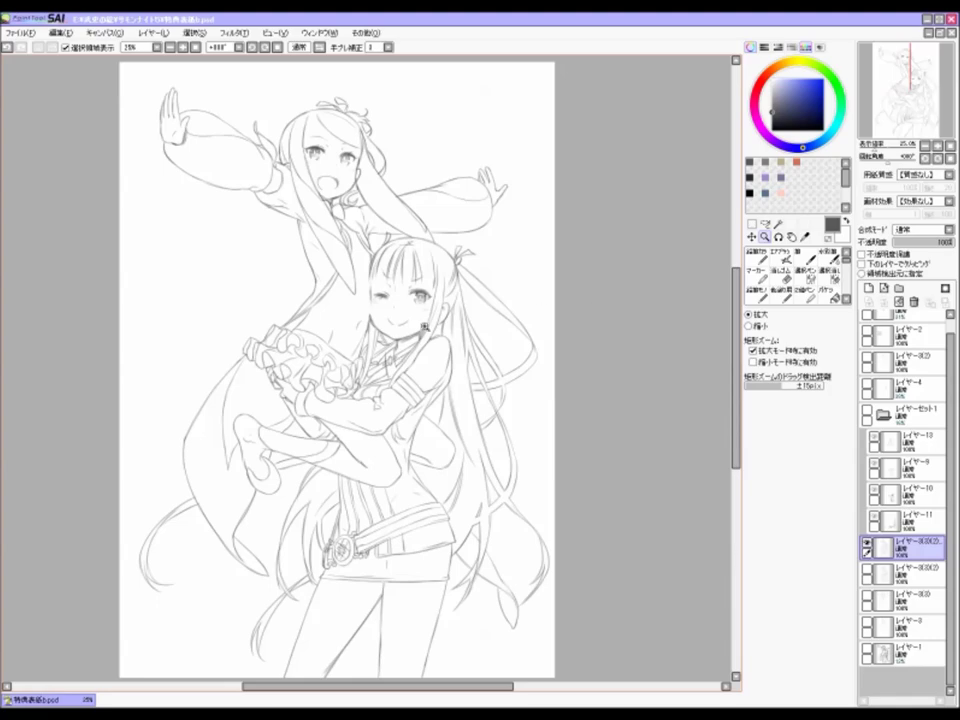
Step: Clean up stray marks around the figures with a size 120 eraser
scroll(356, 323, "down", 1)
key("e")
scroll(395, 330, "up", 3)
left_click_drag(490, 300, 440, 540)
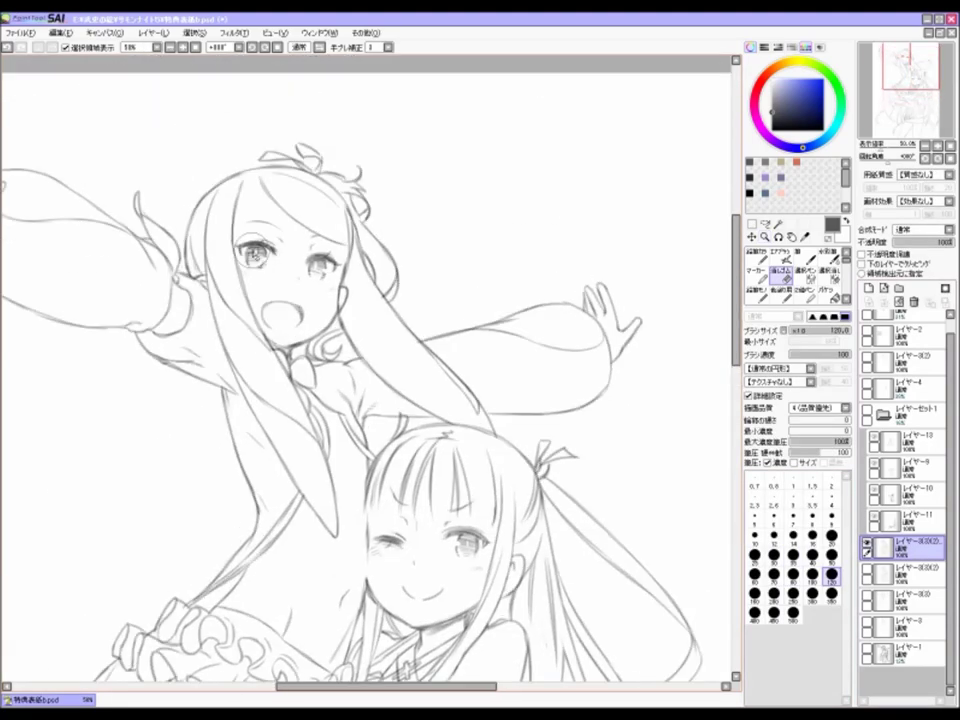
scroll(365, 370, "down", 3)
scroll(365, 370, "up", 3)
scroll(365, 370, "down", 2)
scroll(257, 190, "up", 2)
Step: Select the upper girl's open mouth with a size 50 selection pen and adjust it
left_click(803, 271)
left_click_drag(300, 315, 325, 340)
left_click_drag(300, 290, 340, 345)
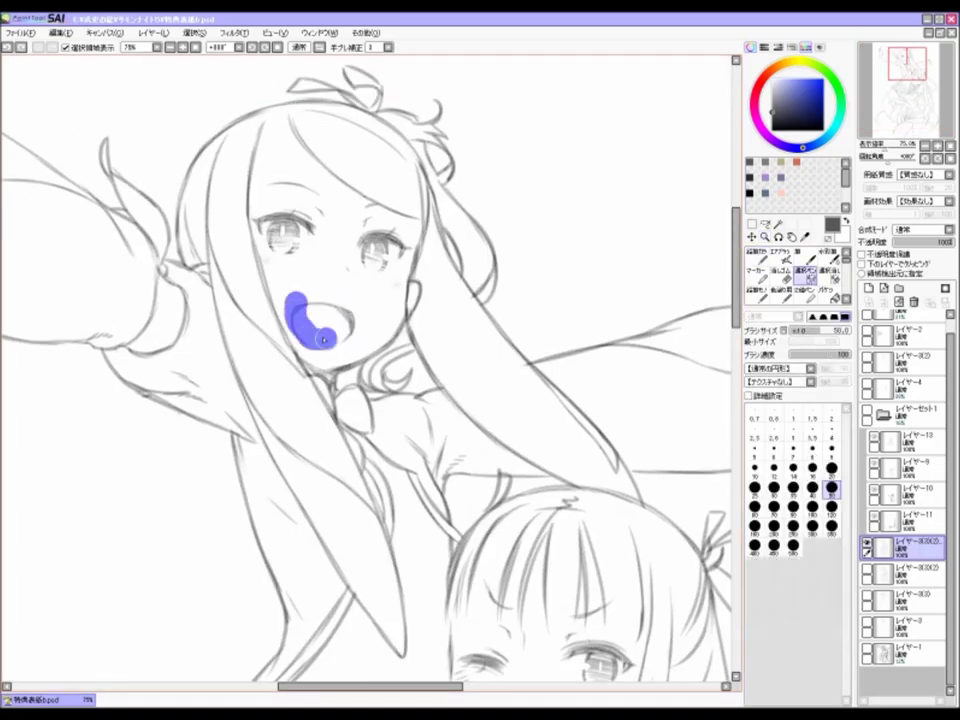
key("m")
scroll(407, 300, "down", 2)
Step: Delete the sketch and other unused layers, keeping only the finished line-art layer, and save the file
key("h")
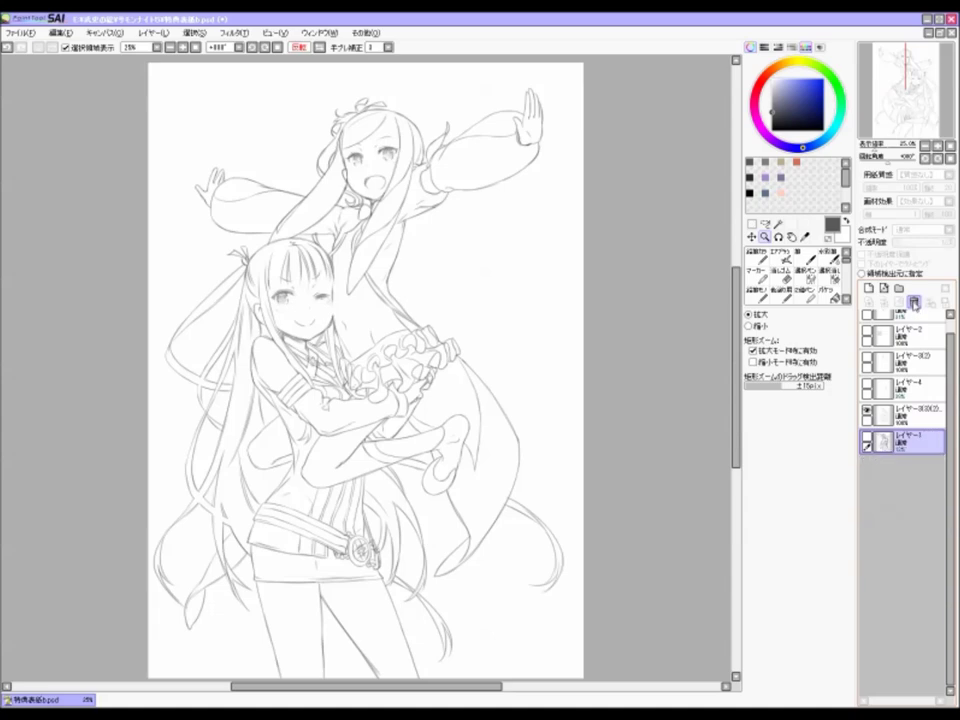
left_click(18, 32)
left_click(55, 103)
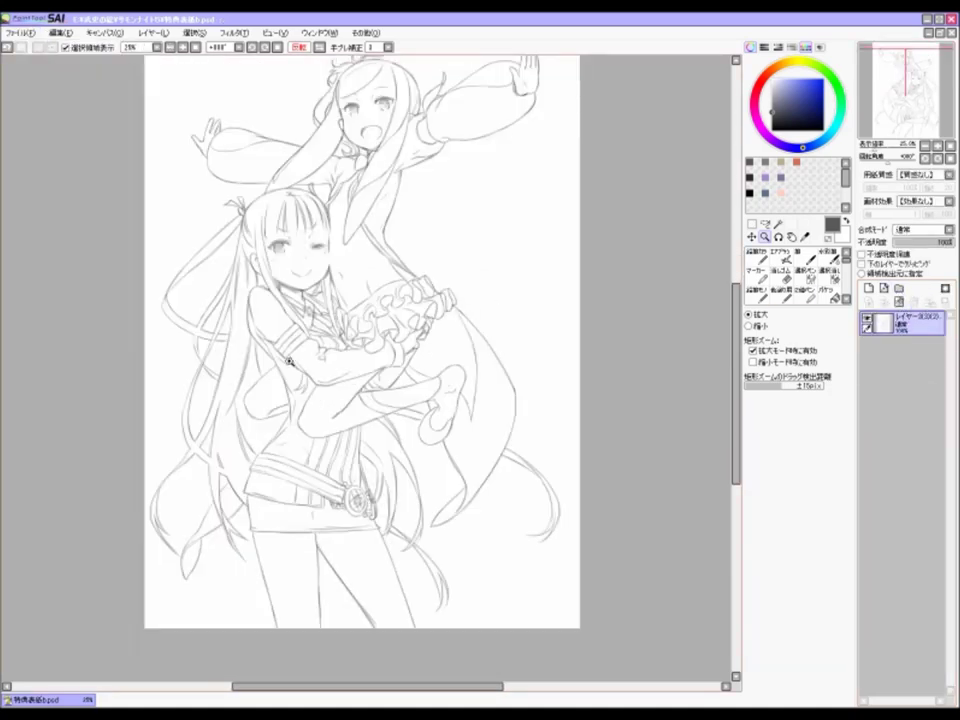